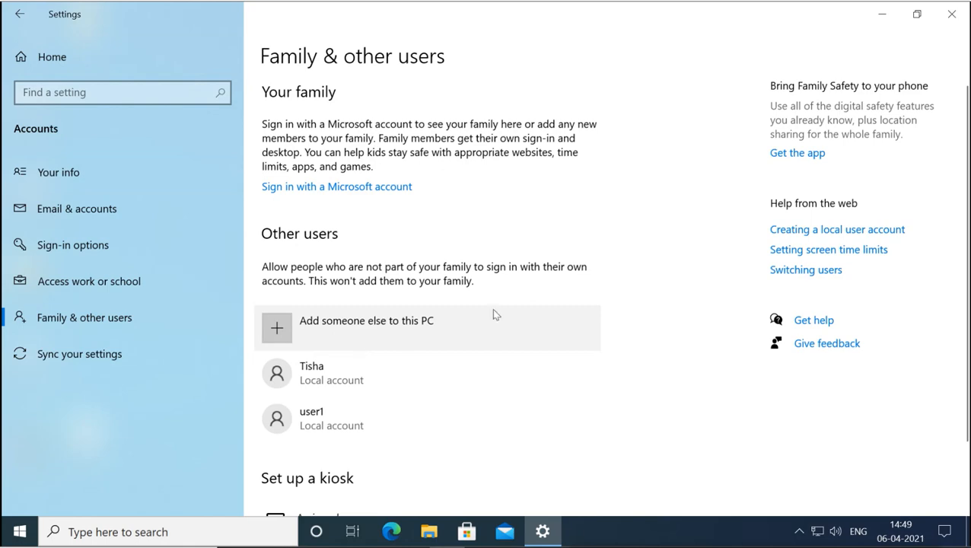
- Close the Settings window on the Family & other users page to return to the desktop
{"action": "left_click", "coordinate": [950, 15]}
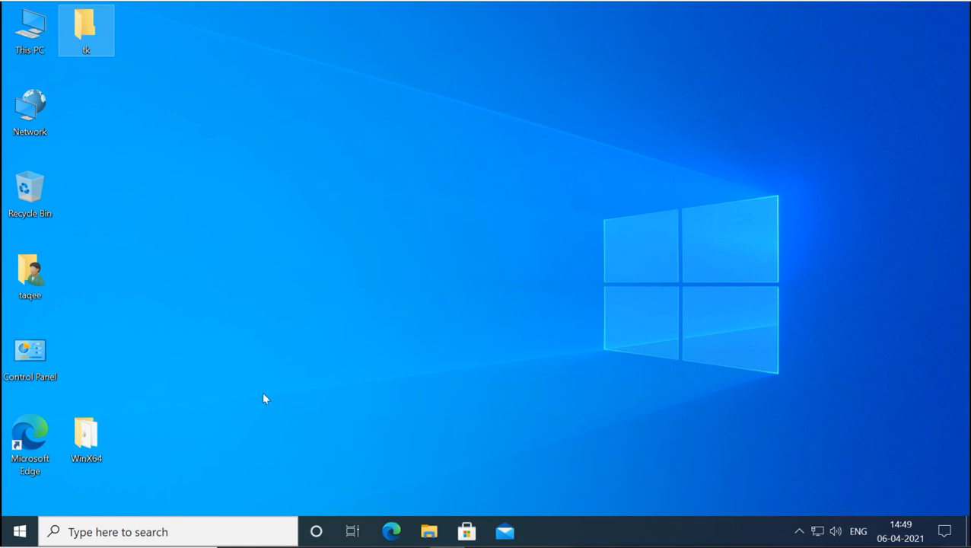
- Launch Computer Management from the Start button's Win+X menu
{"action": "right_click", "coordinate": [20, 533]}
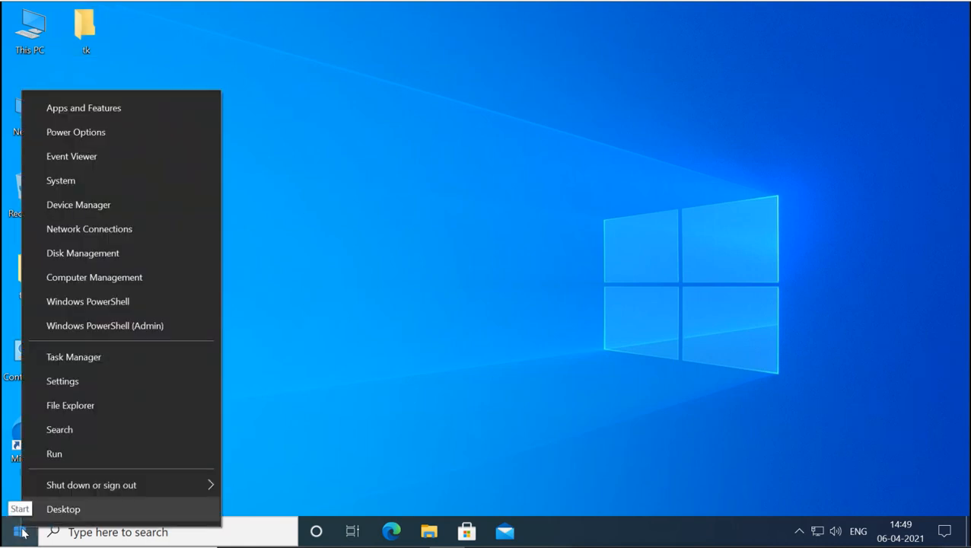
{"action": "left_click", "coordinate": [118, 279]}
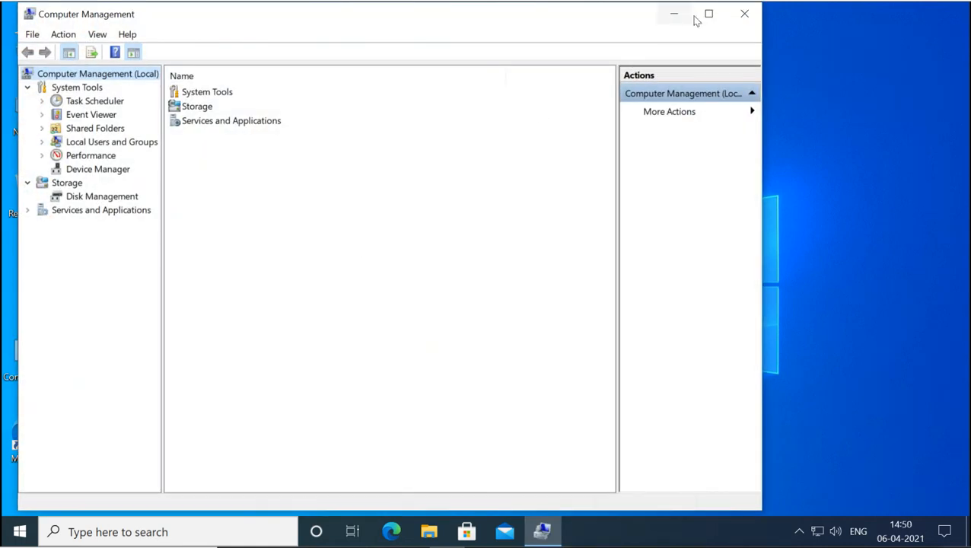
- Maximize Computer Management, widen the tree pane and open Local Users and Groups > Users
{"action": "left_click", "coordinate": [707, 15]}
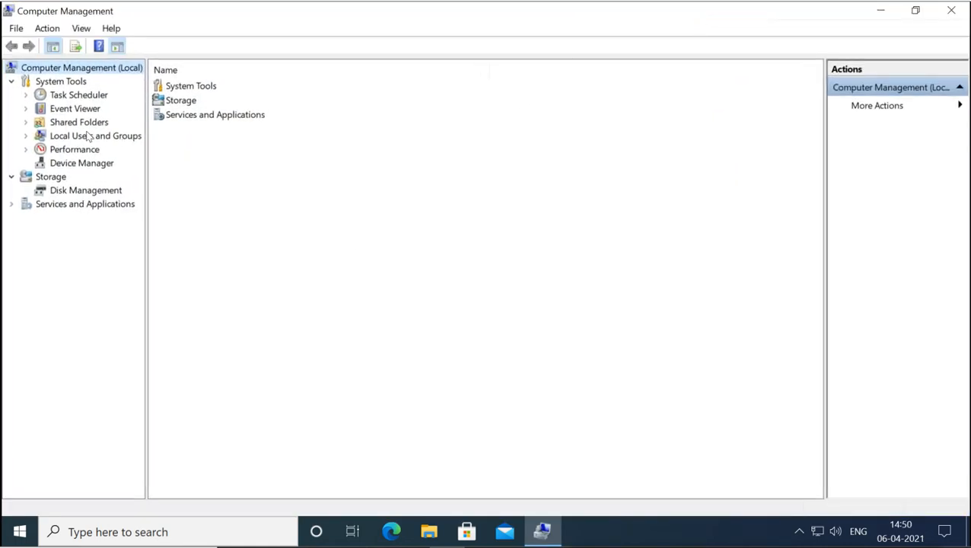
{"action": "left_click", "coordinate": [67, 139]}
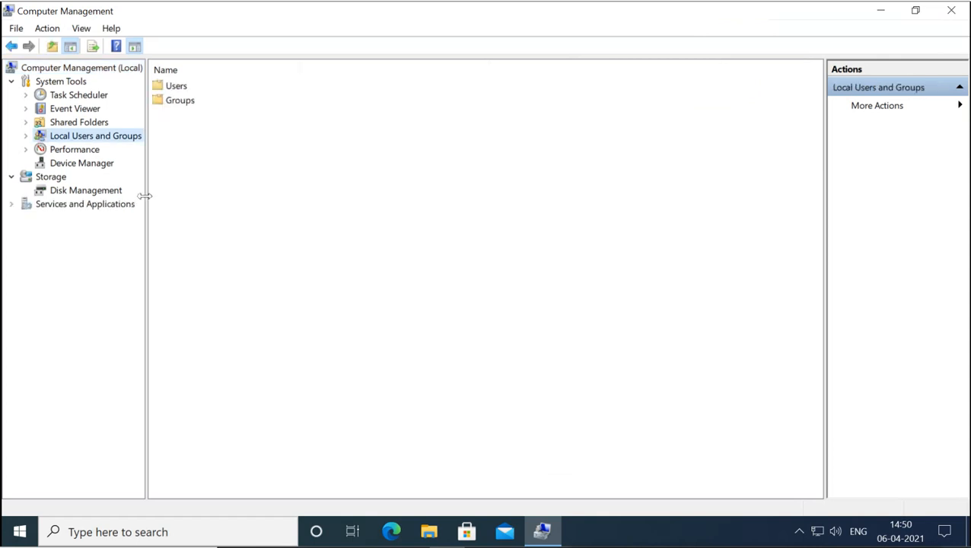
{"action": "left_click_drag", "start_coordinate": [146, 197], "coordinate": [175, 198]}
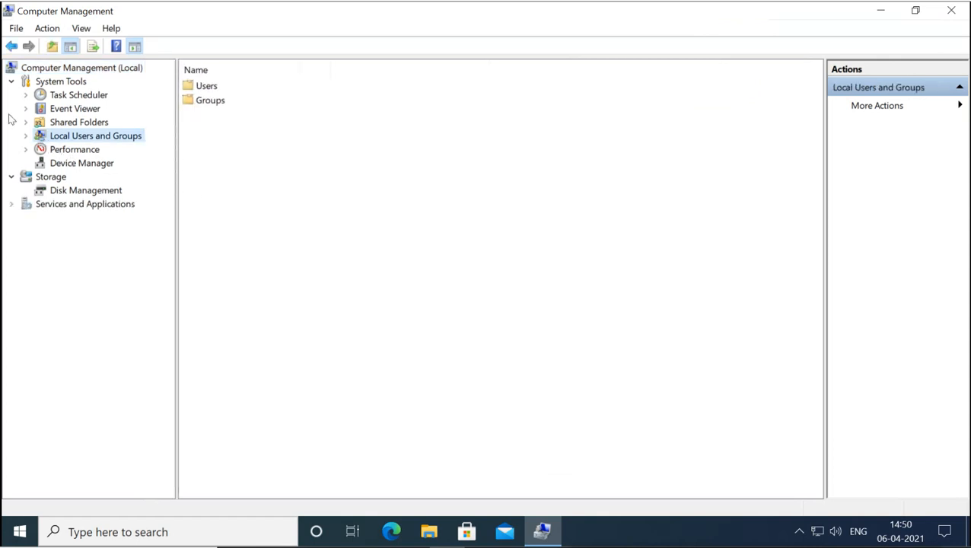
{"action": "left_click", "coordinate": [26, 136]}
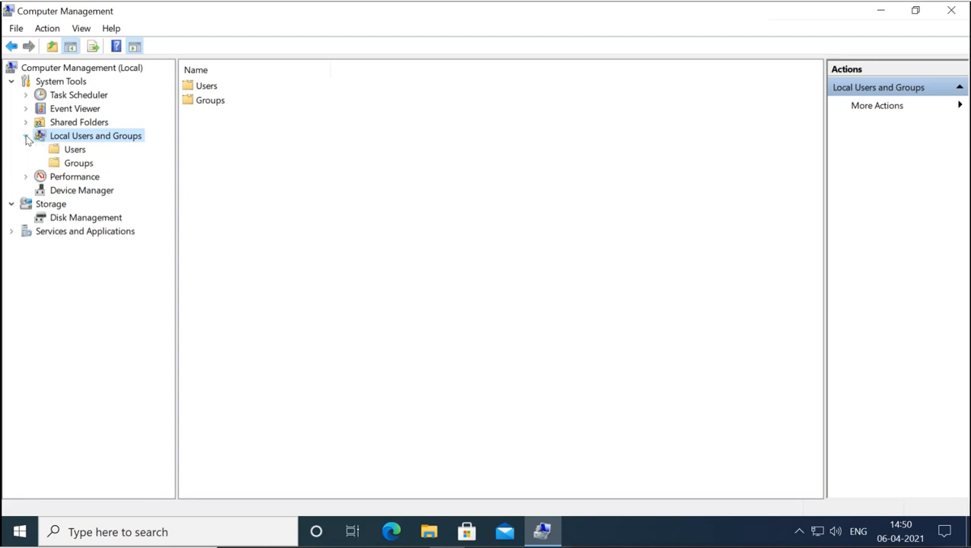
{"action": "left_click", "coordinate": [75, 151]}
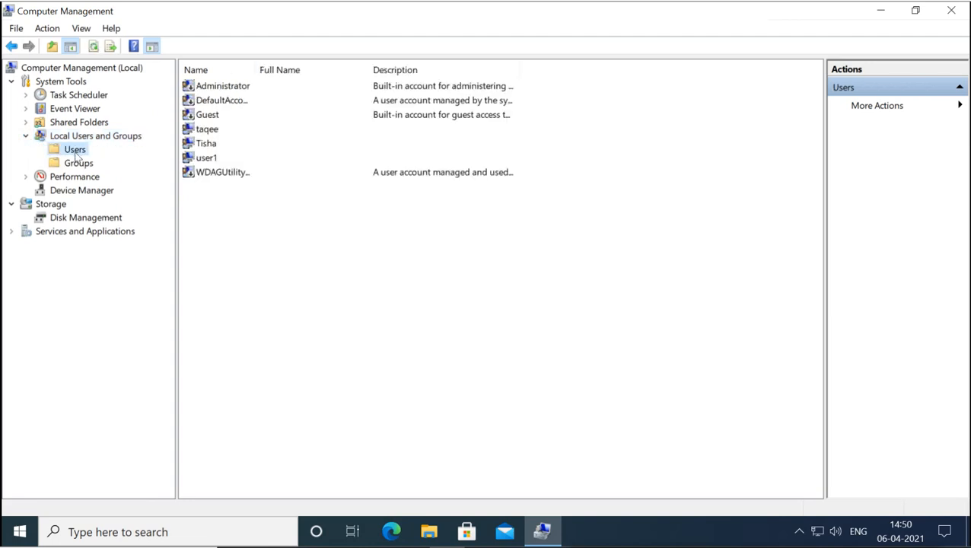
- Glance at the Groups folder, then return to Users and select several accounts, including user1
{"action": "left_click", "coordinate": [77, 163]}
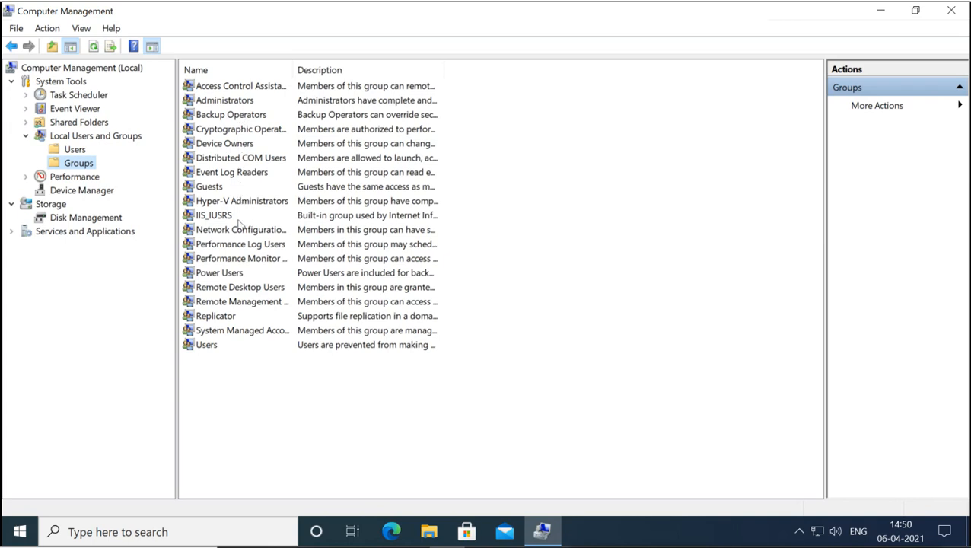
{"action": "left_click", "coordinate": [74, 150]}
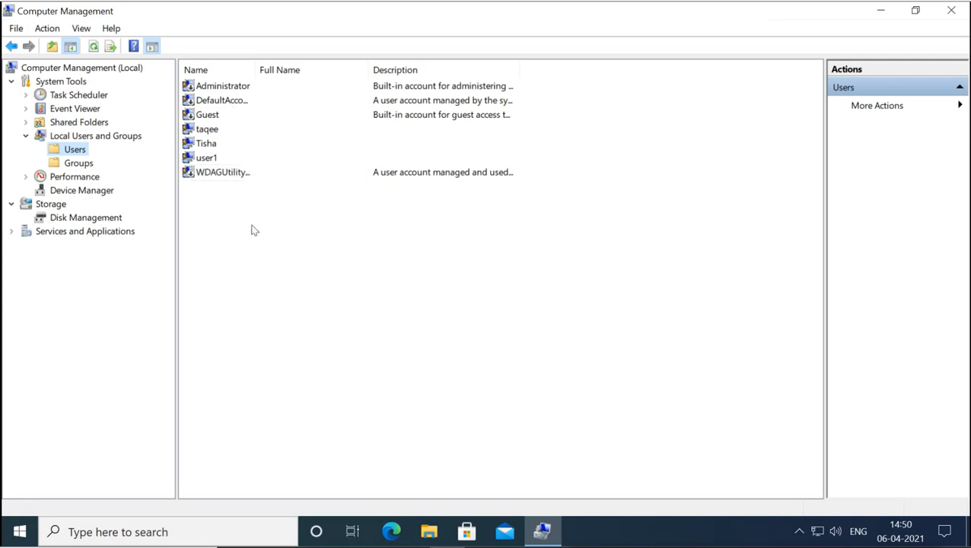
{"action": "left_click", "coordinate": [207, 131]}
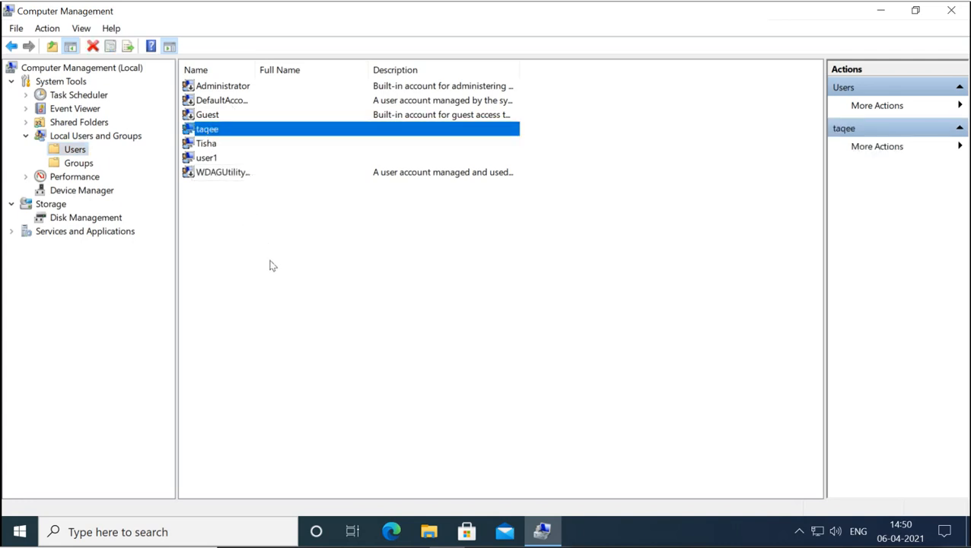
{"action": "left_click", "coordinate": [211, 146]}
{"action": "left_click", "coordinate": [213, 159]}
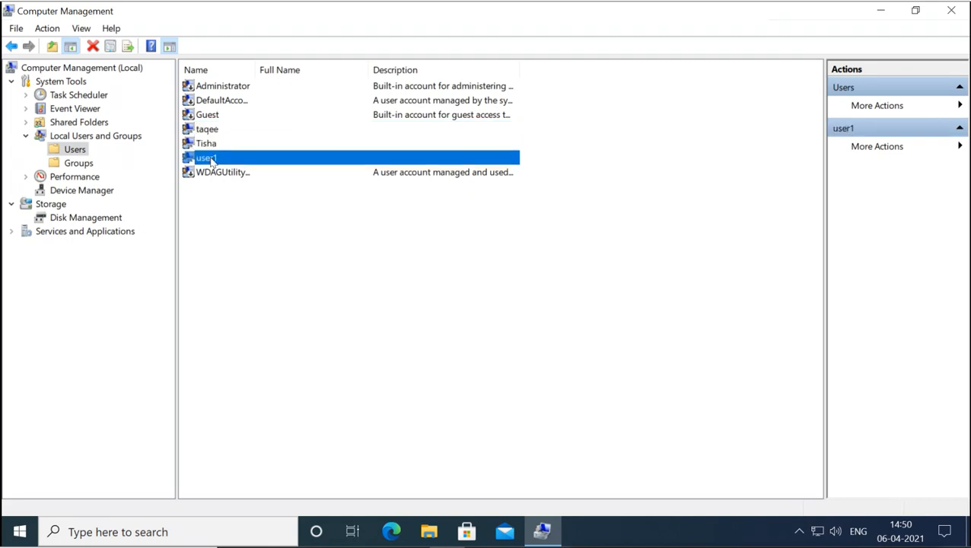
- Auto-fit the Name and Description columns so each account's full description is readable
{"action": "double_click", "coordinate": [255, 67]}
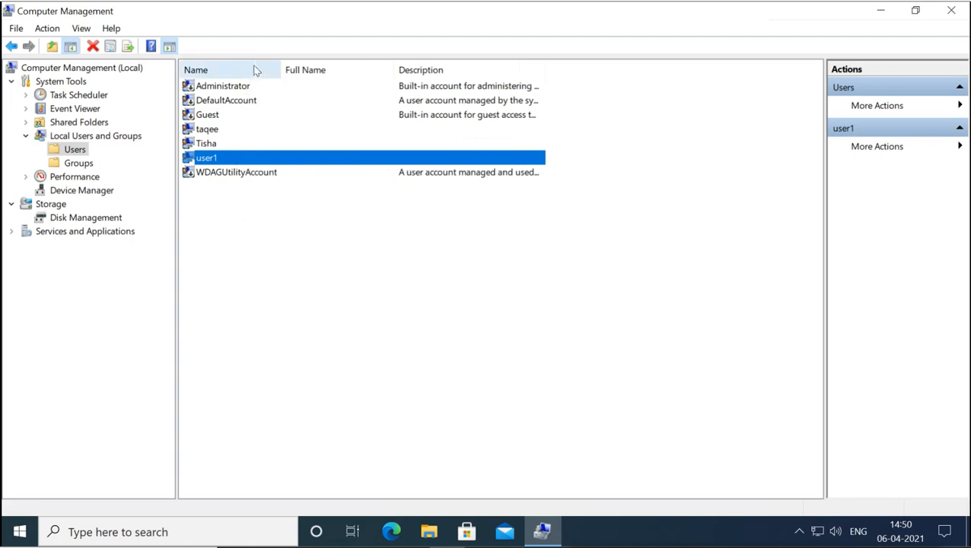
{"action": "left_click", "coordinate": [225, 91]}
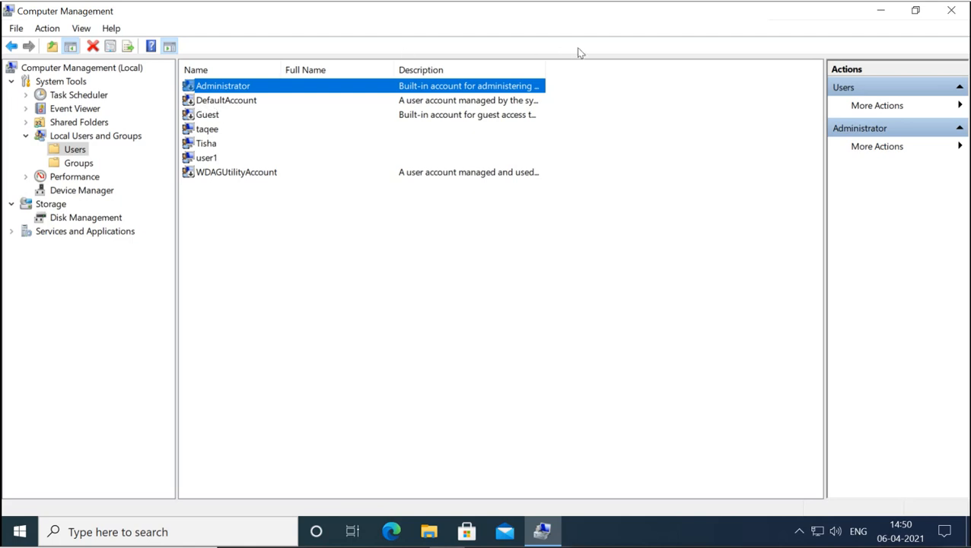
{"action": "double_click", "coordinate": [545, 69]}
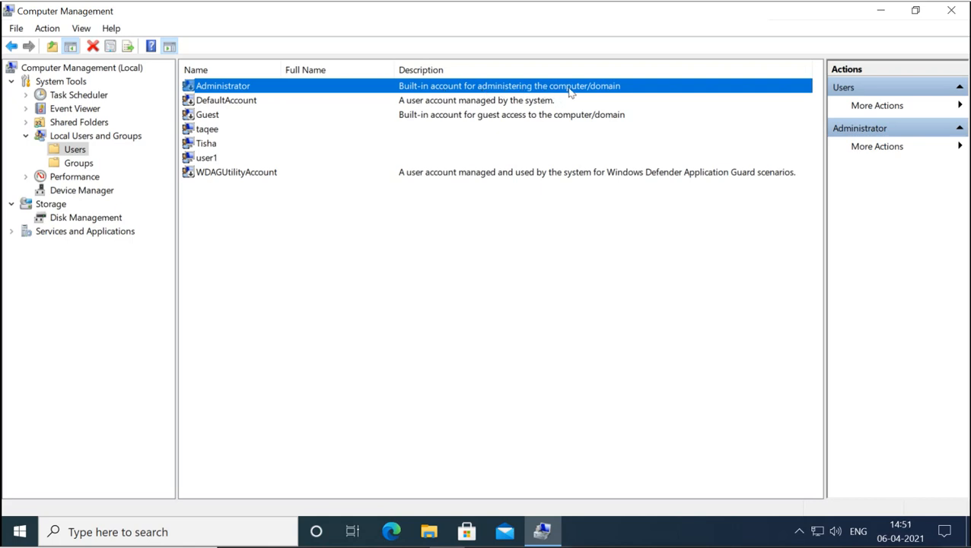
{"action": "left_click", "coordinate": [442, 104]}
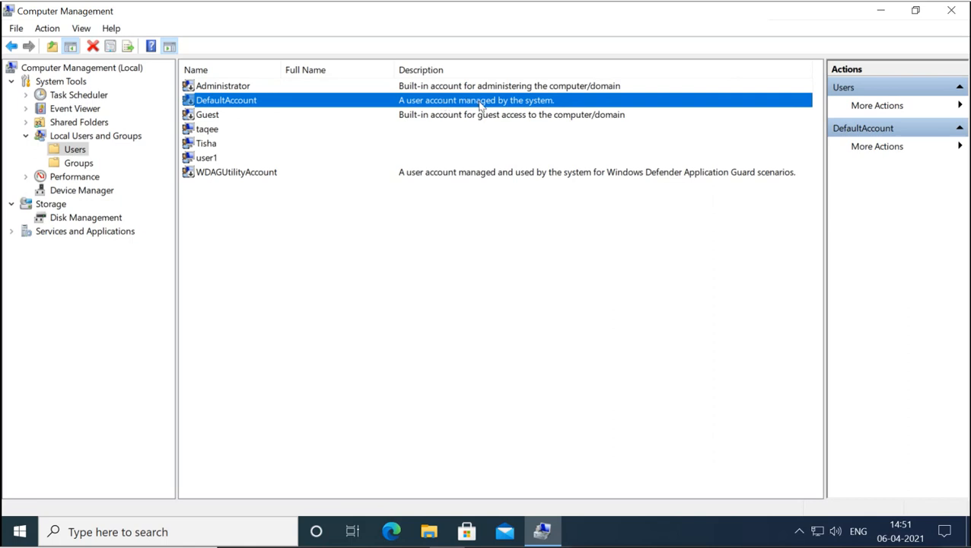
- Select the Guest account, then bring up the Start menu
{"action": "left_click", "coordinate": [214, 120]}
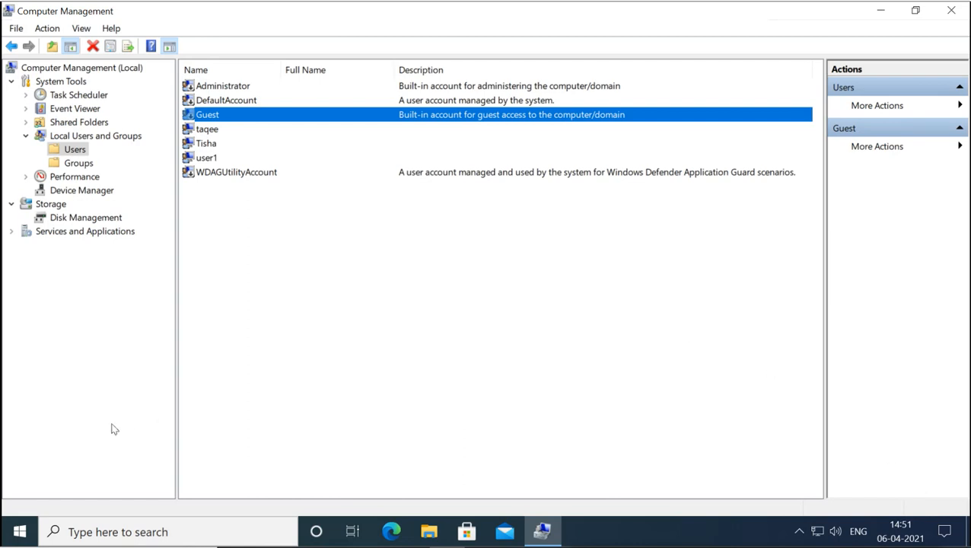
{"action": "left_click", "coordinate": [29, 527]}
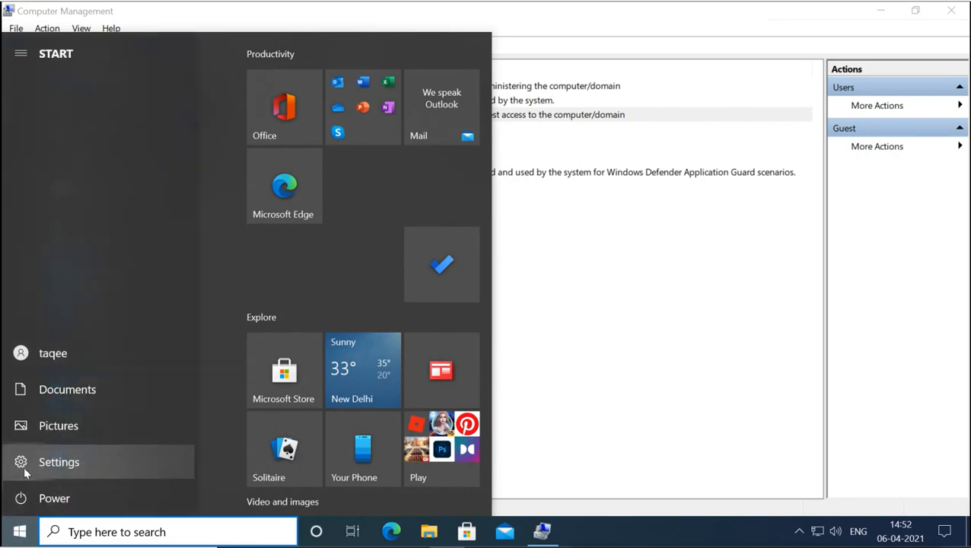
{"action": "left_click", "coordinate": [23, 468]}
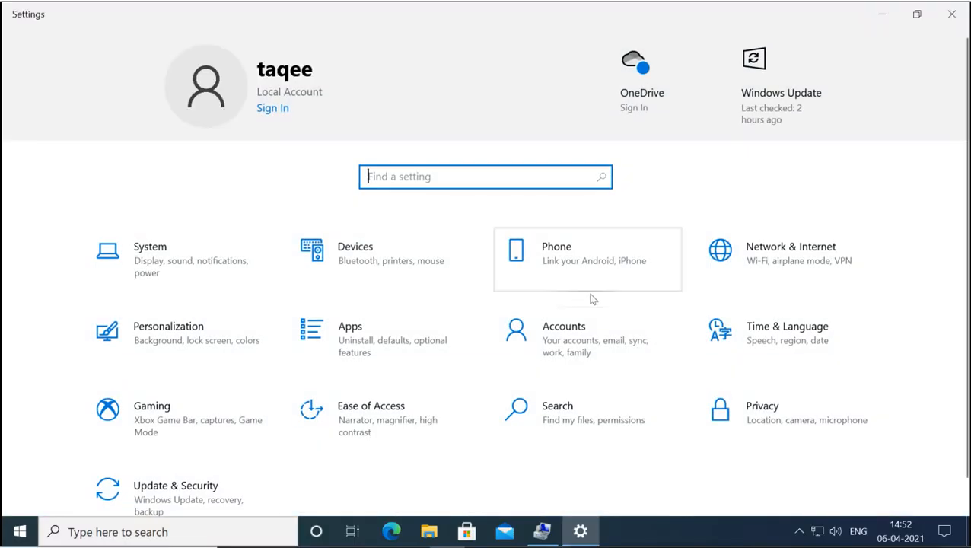
{"action": "left_click", "coordinate": [576, 328]}
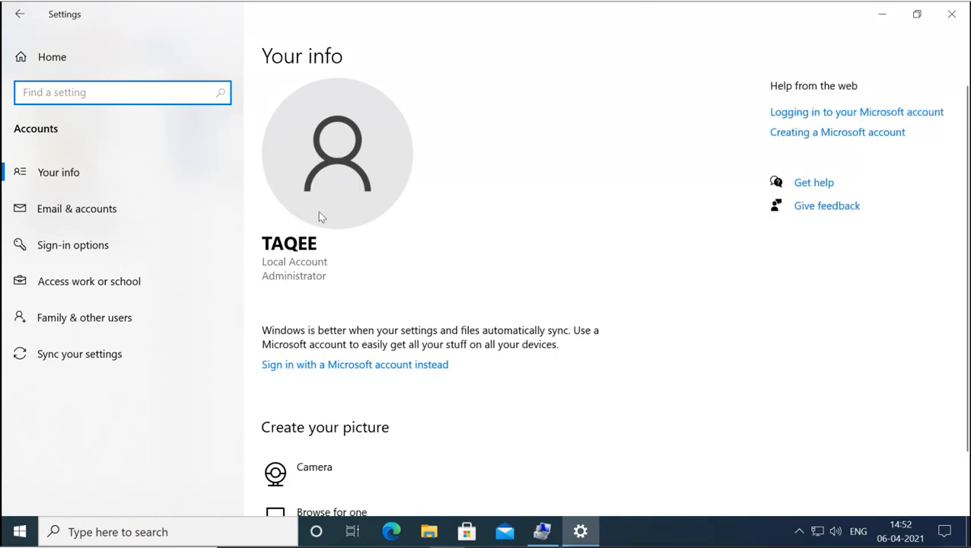
{"action": "left_click", "coordinate": [125, 319]}
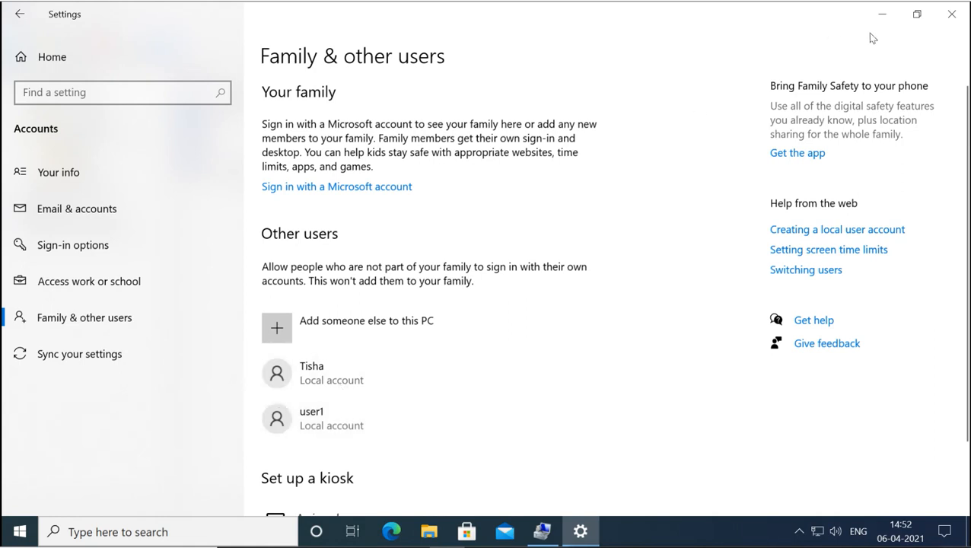
{"action": "left_click", "coordinate": [952, 13]}
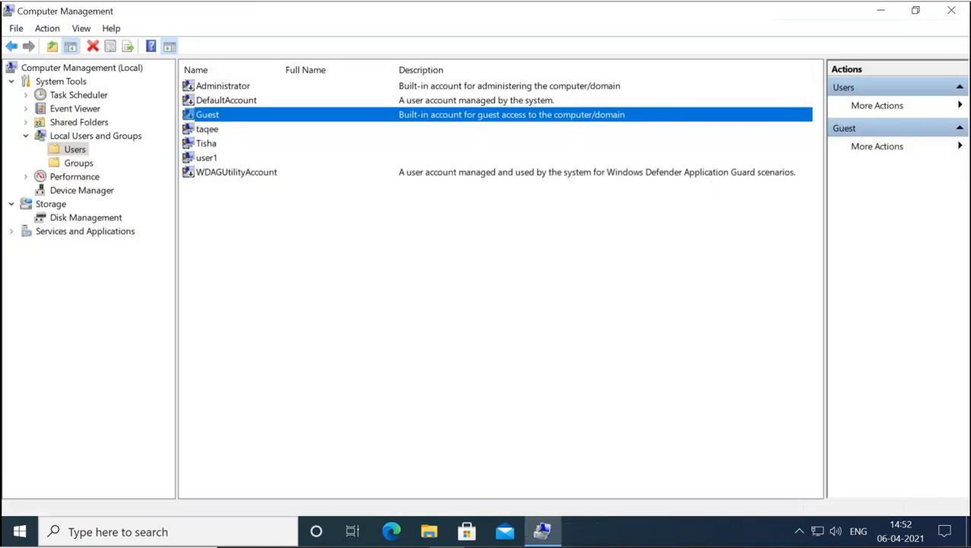
- Minimize Computer Management and go to your own account page under Control Panel > User Accounts
{"action": "left_click", "coordinate": [876, 11]}
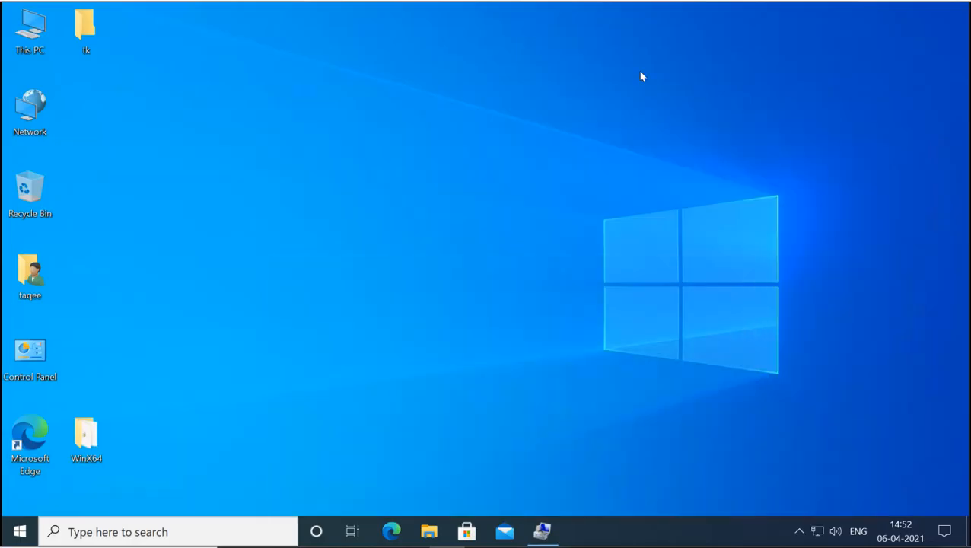
{"action": "double_click", "coordinate": [28, 354]}
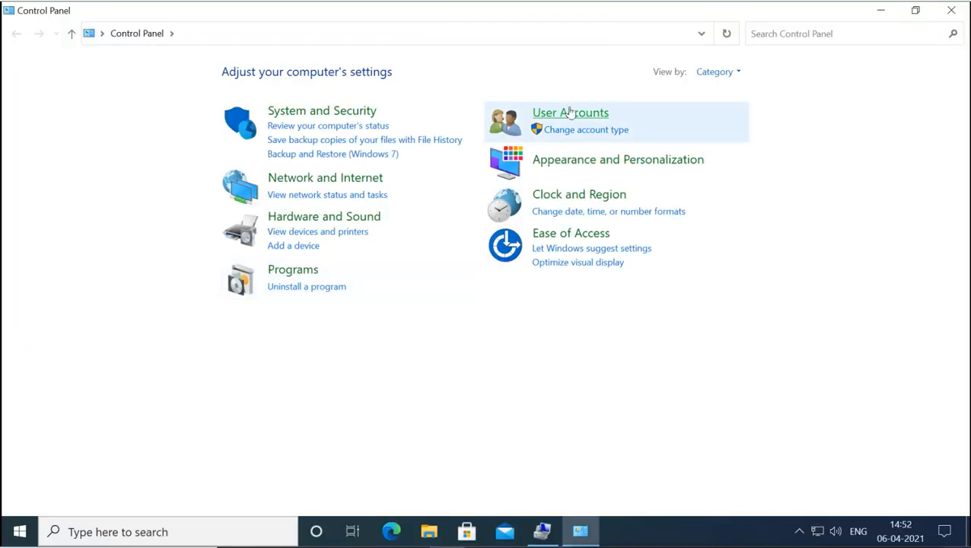
{"action": "left_click", "coordinate": [540, 112]}
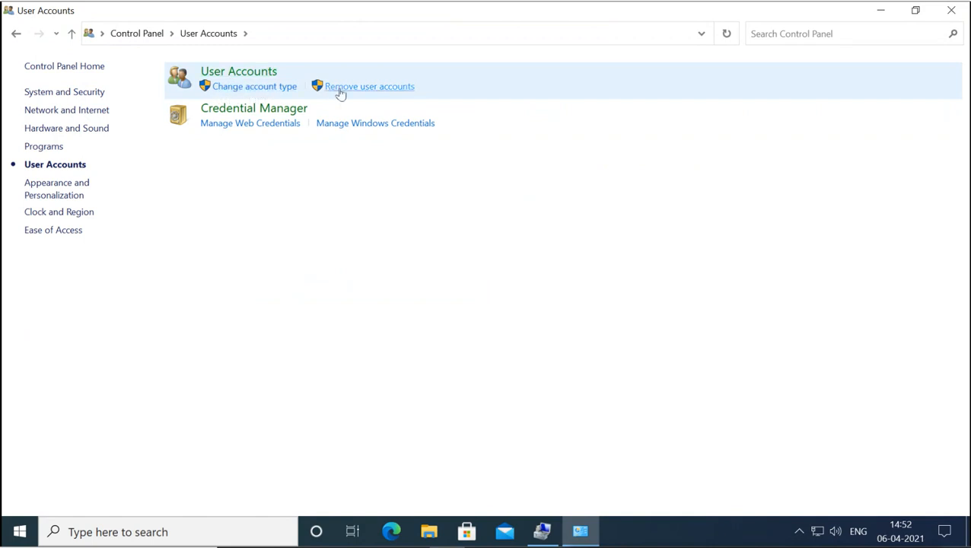
{"action": "left_click", "coordinate": [253, 74]}
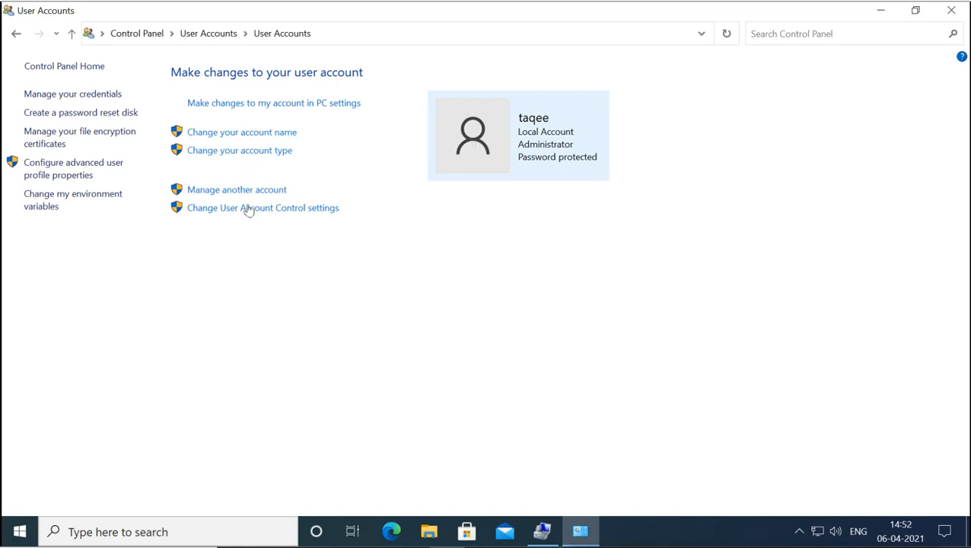
- Look at the account-type options without changing them, then list the other local accounts
{"action": "left_click", "coordinate": [269, 152]}
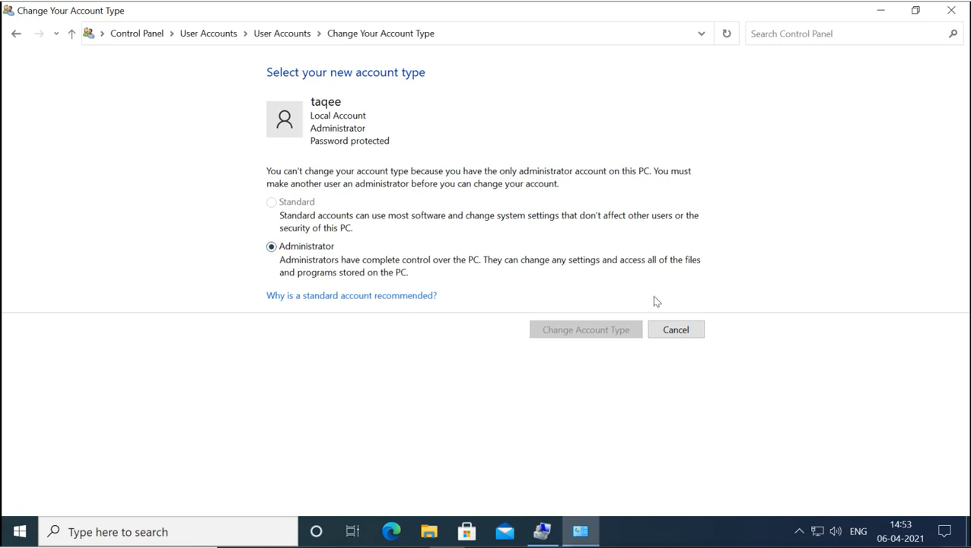
{"action": "left_click", "coordinate": [676, 331]}
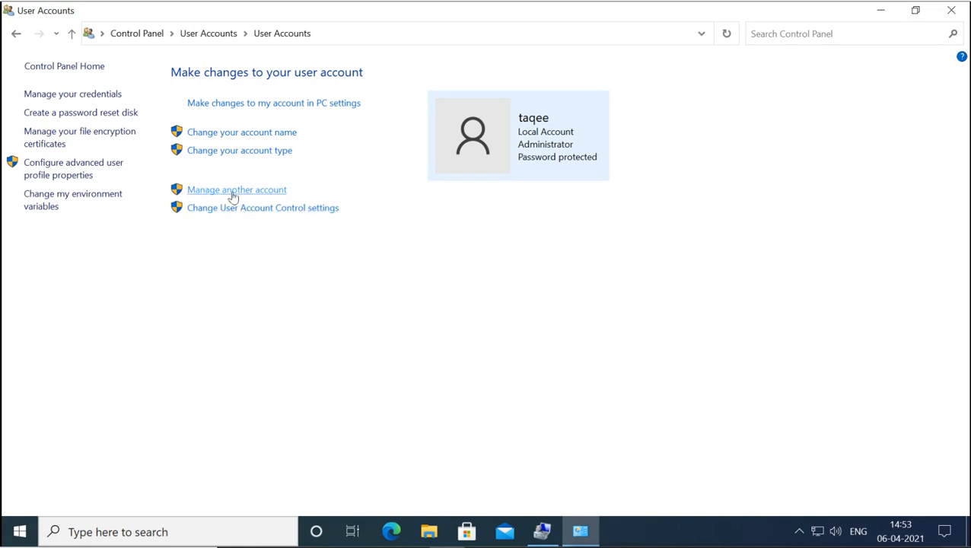
{"action": "left_click", "coordinate": [236, 191]}
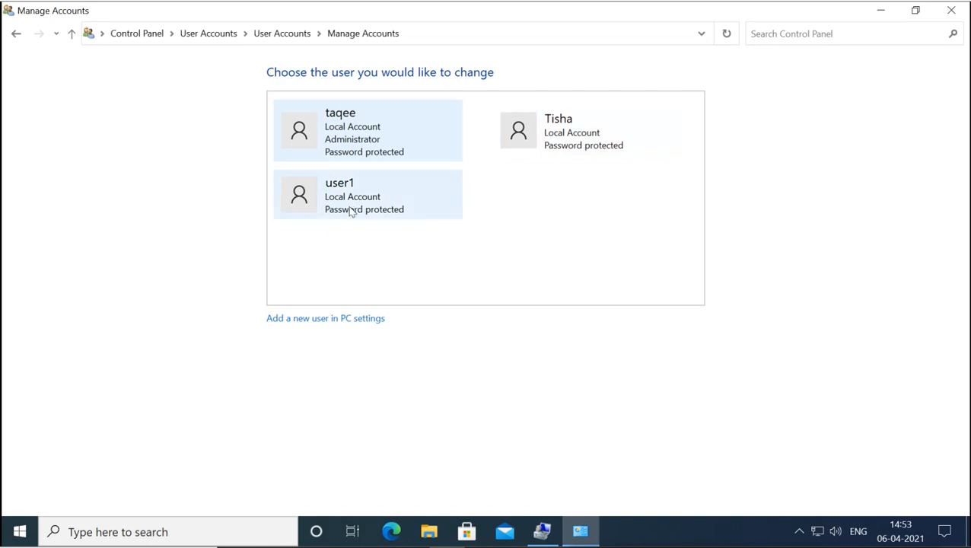
- Review a Standard user's account type, cancel without changes, and return to Manage Accounts
{"action": "left_click", "coordinate": [541, 141]}
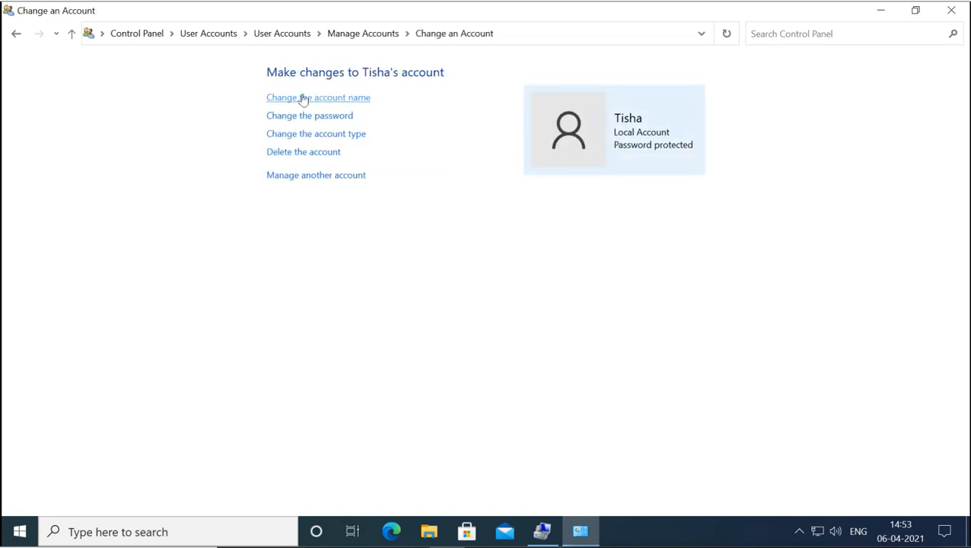
{"action": "left_click", "coordinate": [311, 135]}
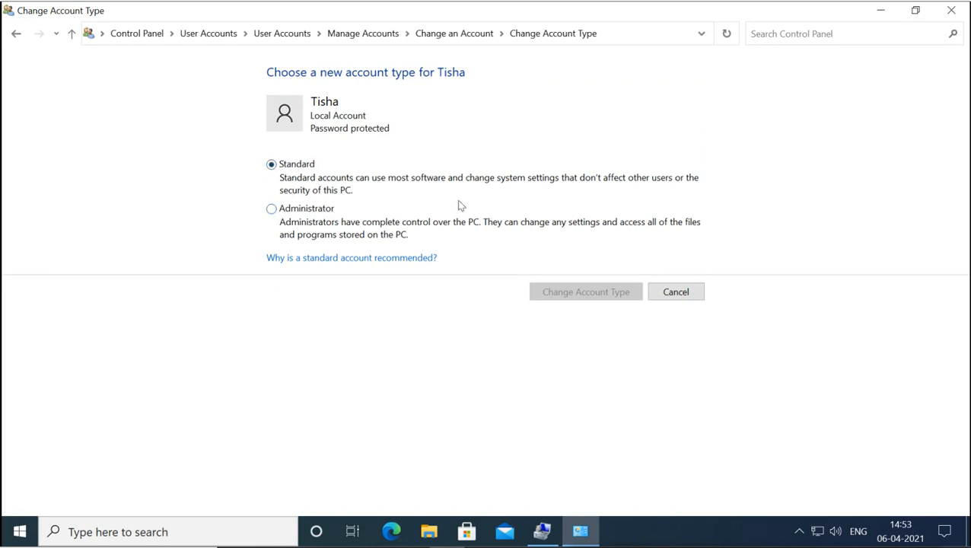
{"action": "left_click", "coordinate": [678, 299]}
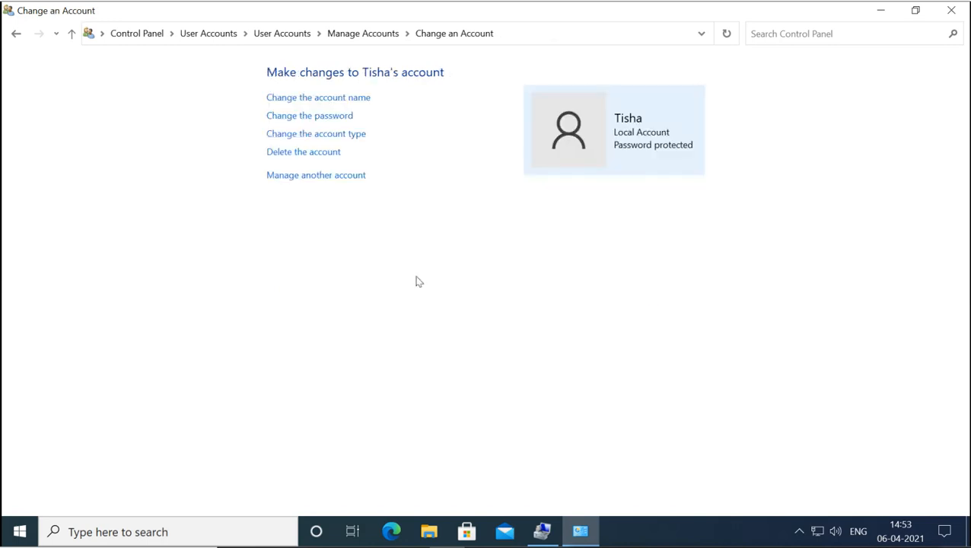
{"action": "left_click", "coordinate": [320, 177]}
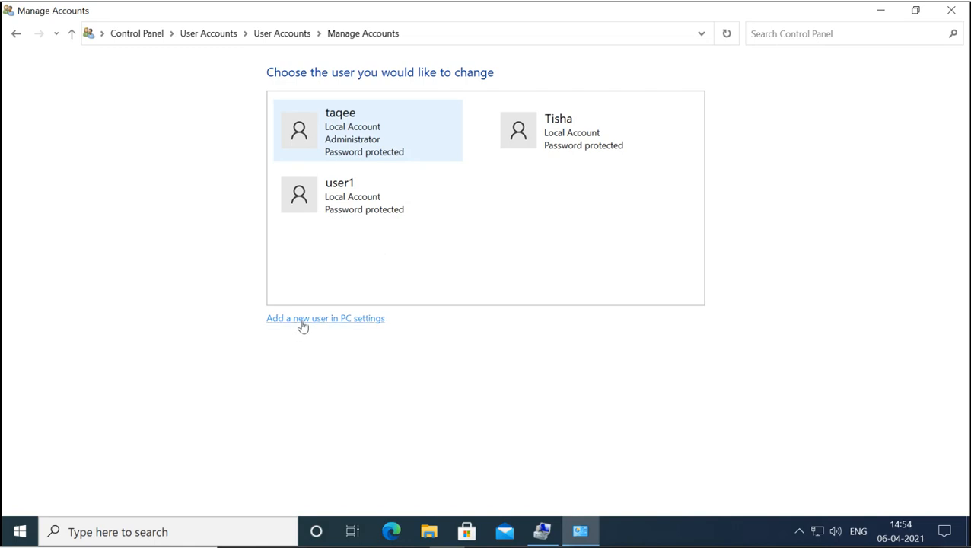
- Check 'Add a new user in PC settings', close Settings, and switch back to Computer Management
{"action": "left_click", "coordinate": [328, 324]}
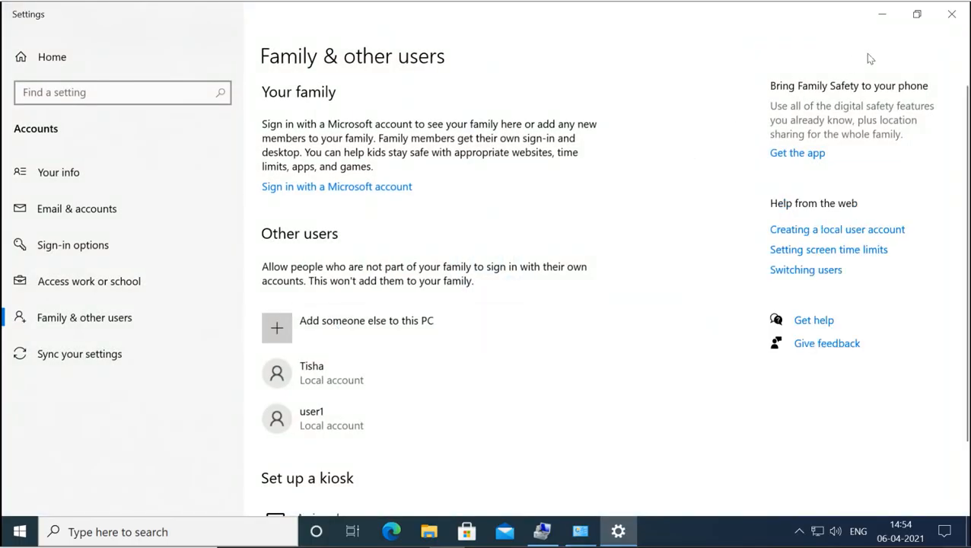
{"action": "left_click", "coordinate": [949, 17]}
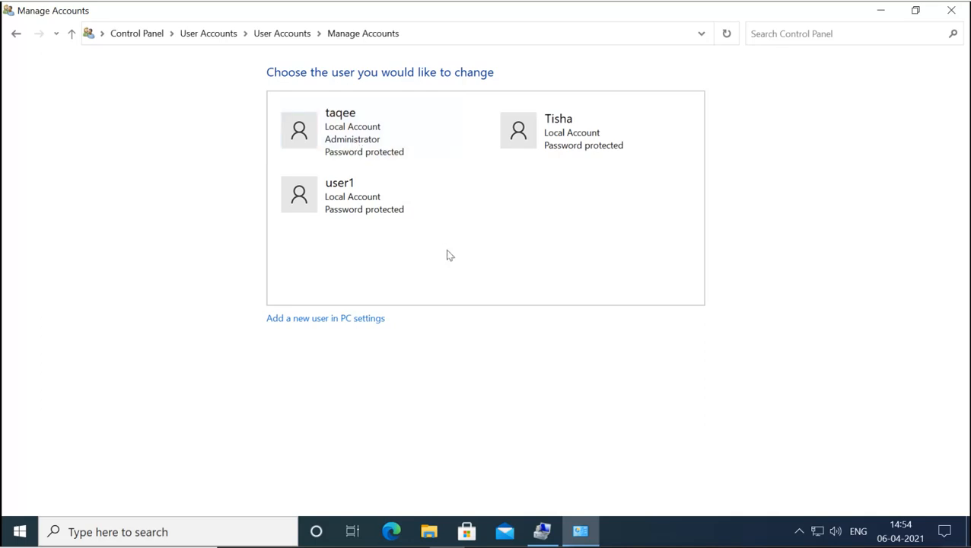
{"action": "left_click", "coordinate": [542, 531]}
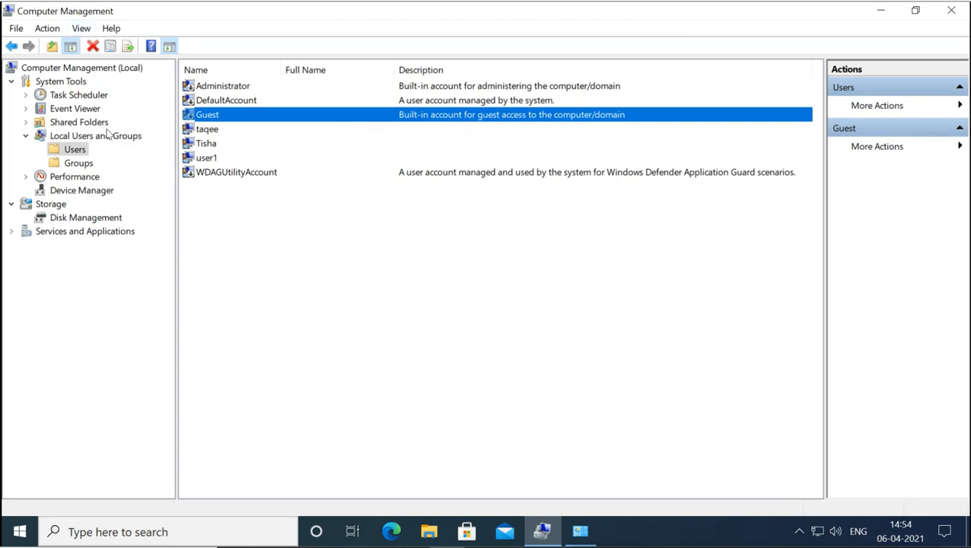
- Select the Administrator account, glance at Control Panel, and return to Computer Management's user list
{"action": "left_click", "coordinate": [210, 88]}
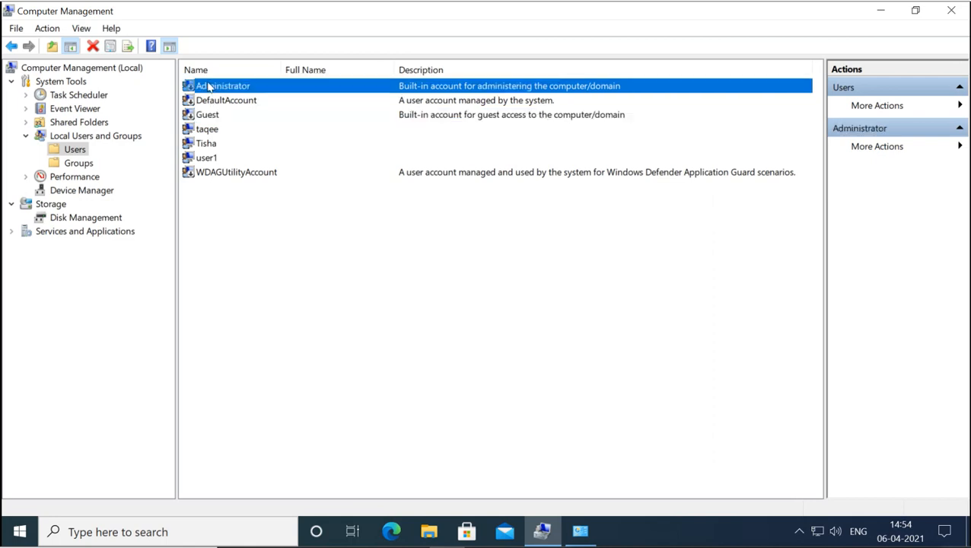
{"action": "left_click", "coordinate": [582, 534]}
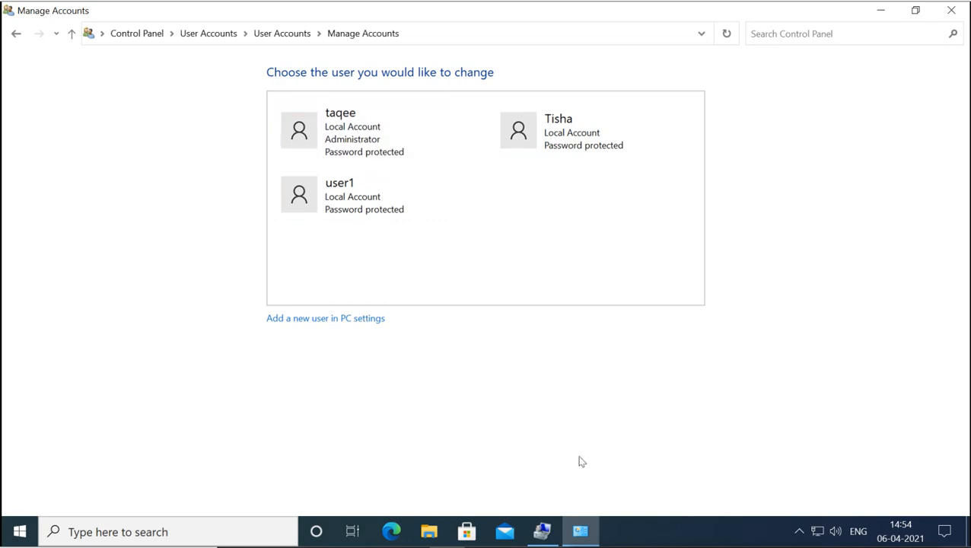
{"action": "left_click", "coordinate": [550, 531]}
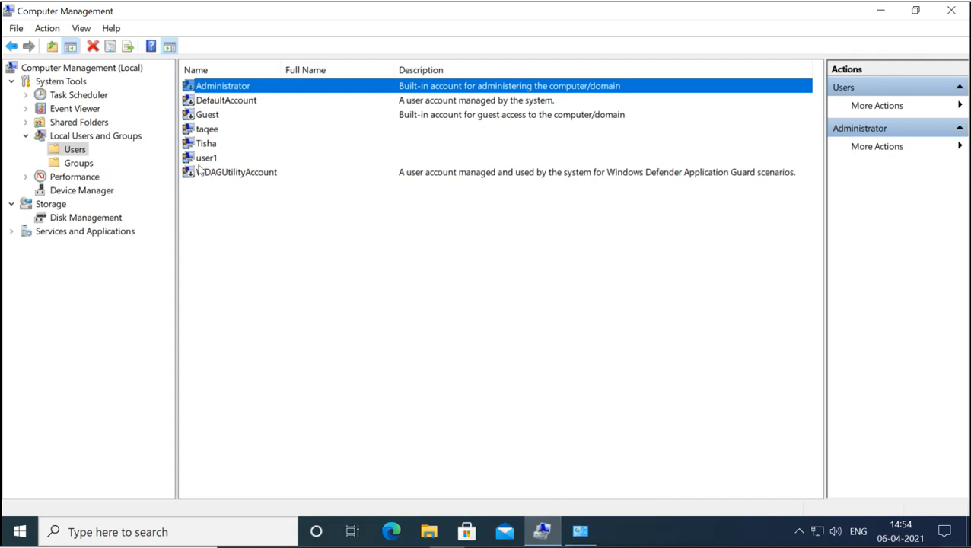
{"action": "left_click", "coordinate": [207, 131]}
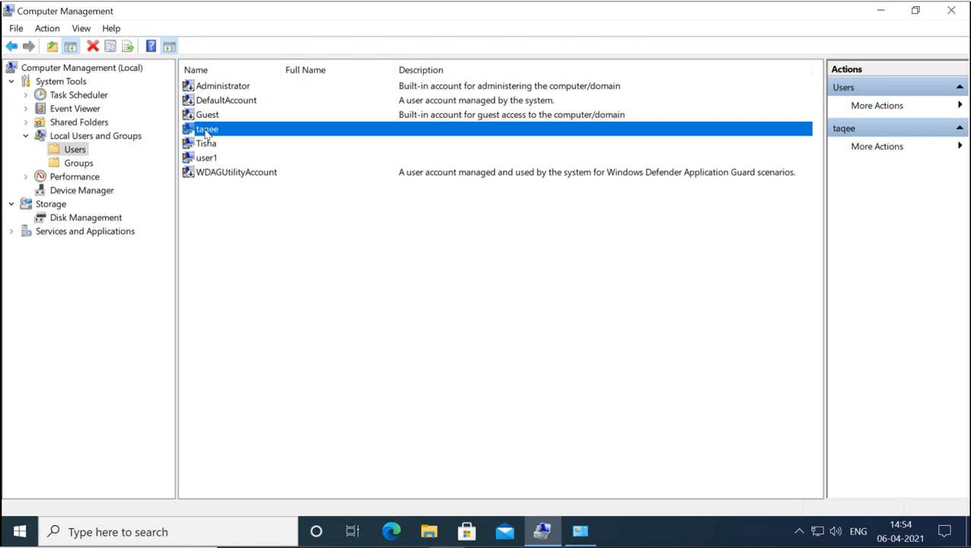
{"action": "left_click", "coordinate": [80, 163]}
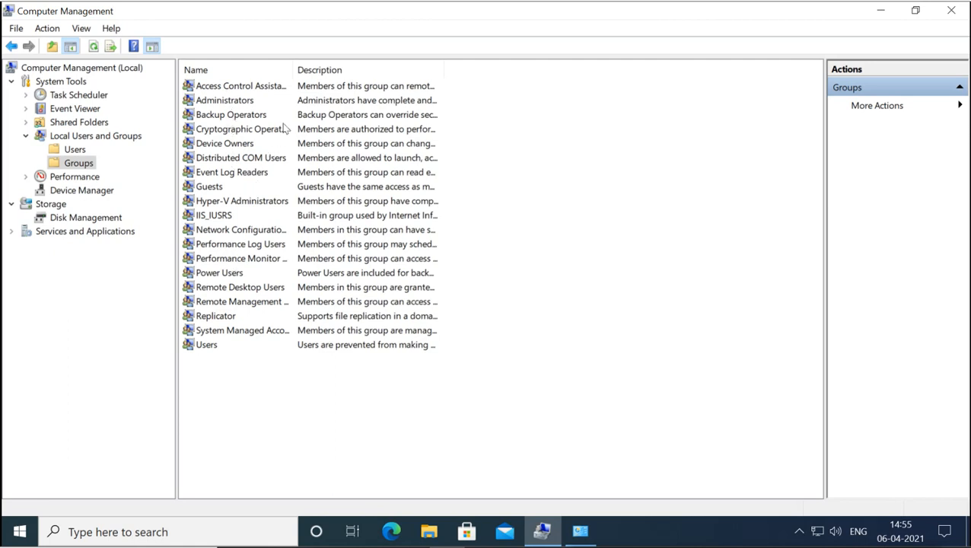
{"action": "double_click", "coordinate": [292, 70]}
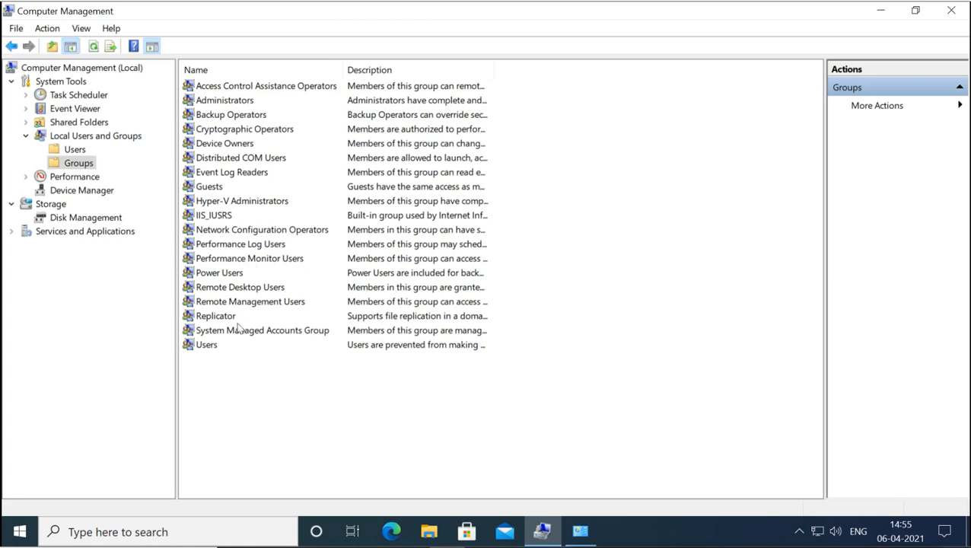
{"action": "left_click", "coordinate": [207, 346]}
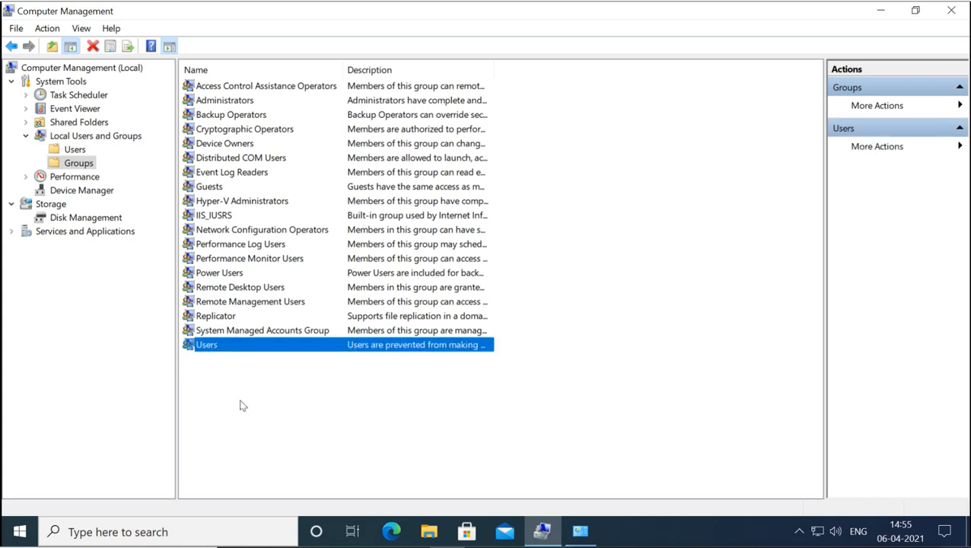
{"action": "double_click", "coordinate": [492, 72]}
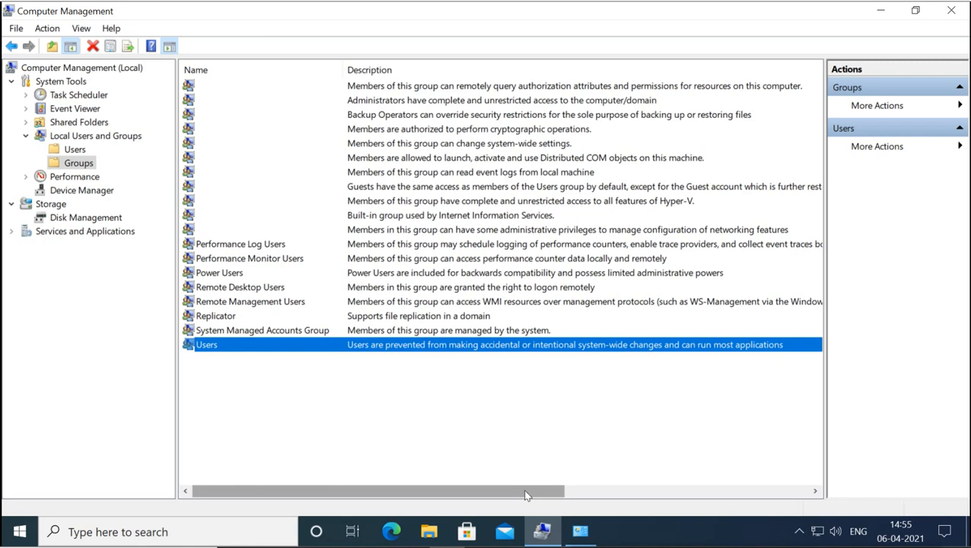
{"action": "mouse_move", "coordinate": [525, 495]}
{"action": "left_mouse_down"}
{"action": "mouse_move", "coordinate": [770, 486]}
{"action": "mouse_move", "coordinate": [595, 500]}
{"action": "mouse_move", "coordinate": [525, 493]}
{"action": "left_mouse_up"}
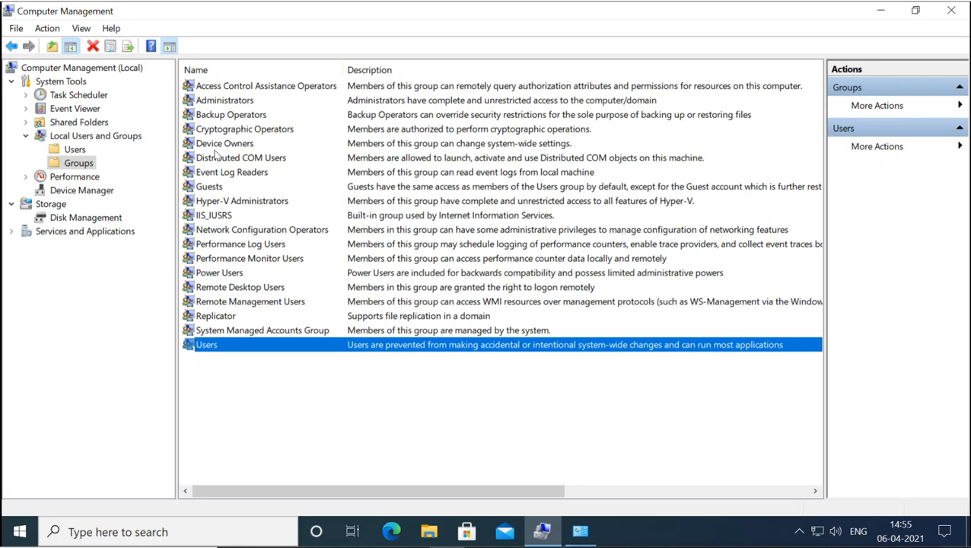
{"action": "left_click", "coordinate": [228, 106]}
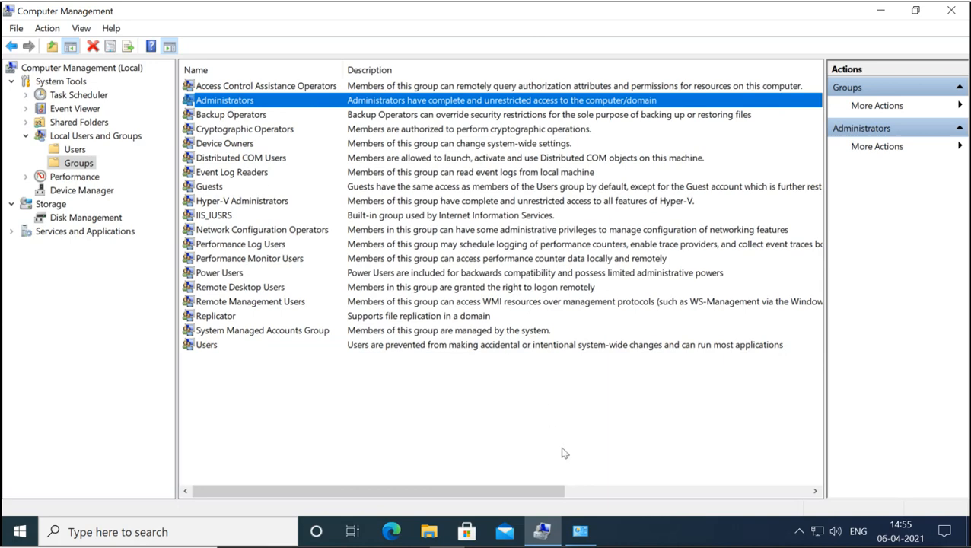
{"action": "left_click", "coordinate": [583, 532]}
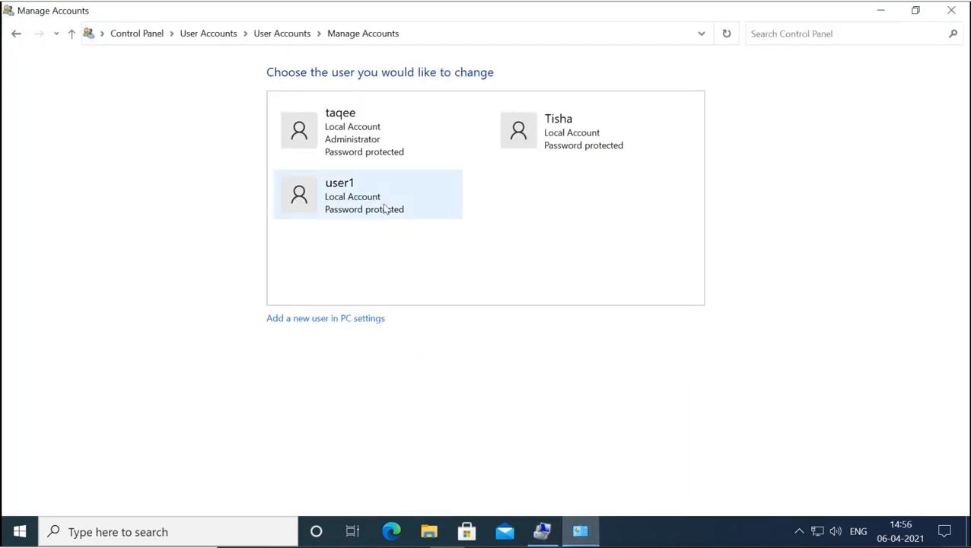
- Look at the other user's account type choices, cancel to keep it Standard, and return to Computer Management
{"action": "left_click", "coordinate": [538, 150]}
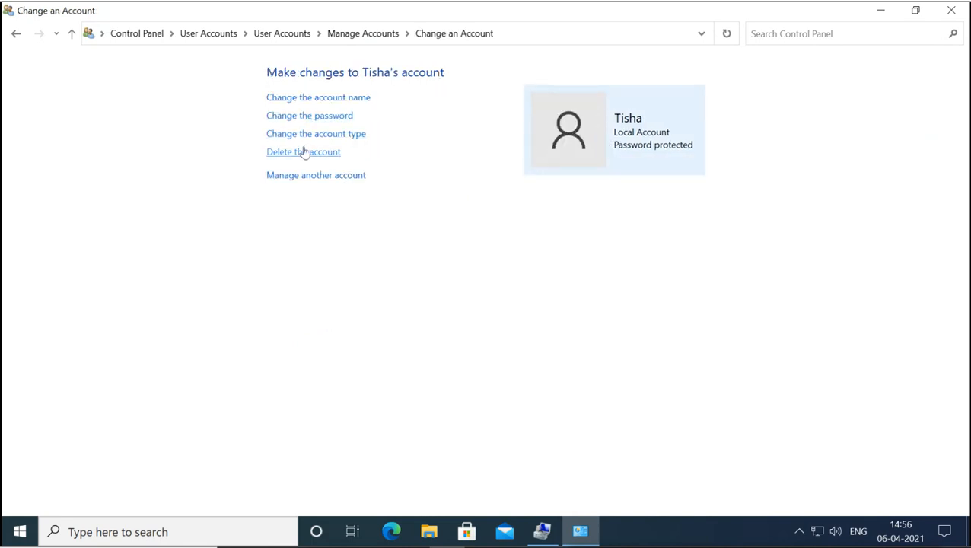
{"action": "left_click", "coordinate": [316, 136]}
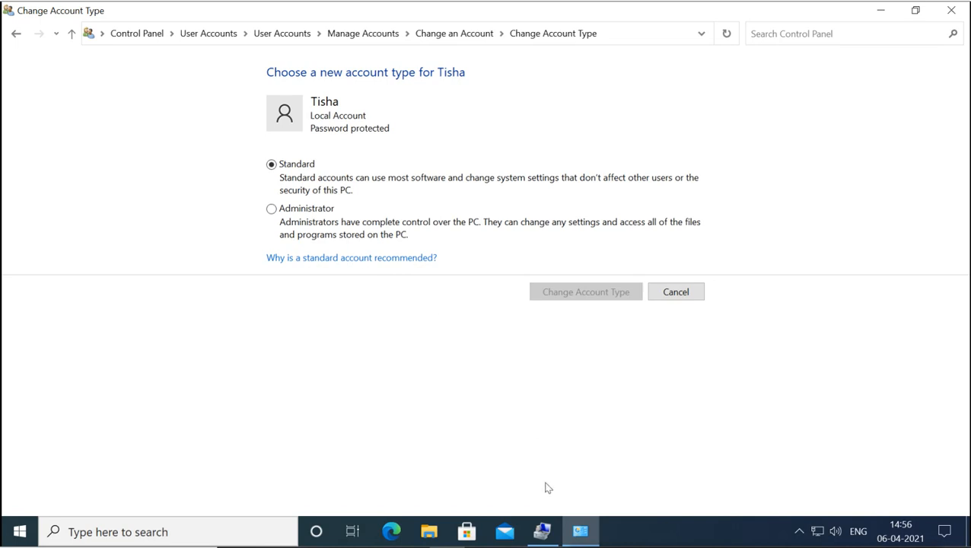
{"action": "left_click", "coordinate": [685, 297]}
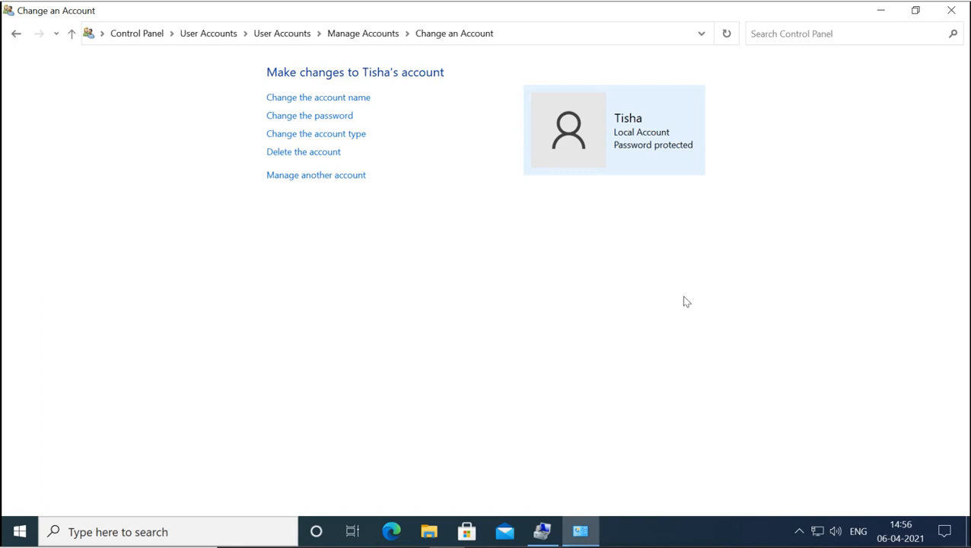
{"action": "left_click", "coordinate": [545, 532]}
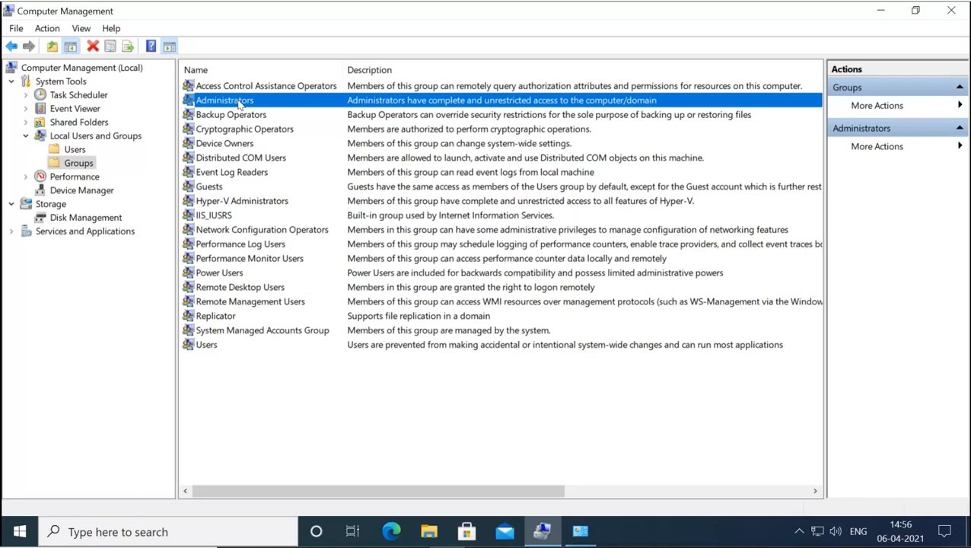
- Check the Administrators group's members and close it without changes
{"action": "double_click", "coordinate": [240, 105]}
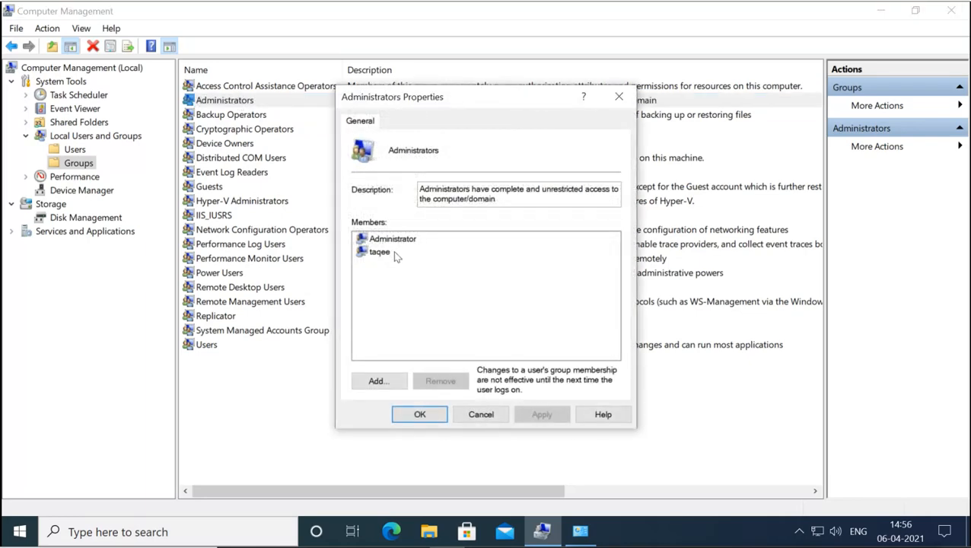
{"action": "left_click", "coordinate": [396, 241]}
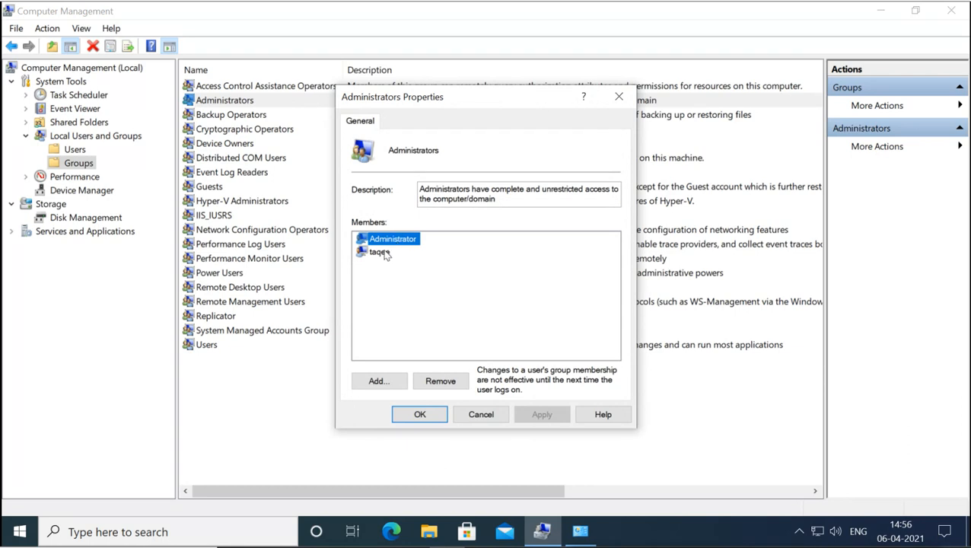
{"action": "left_click", "coordinate": [382, 251]}
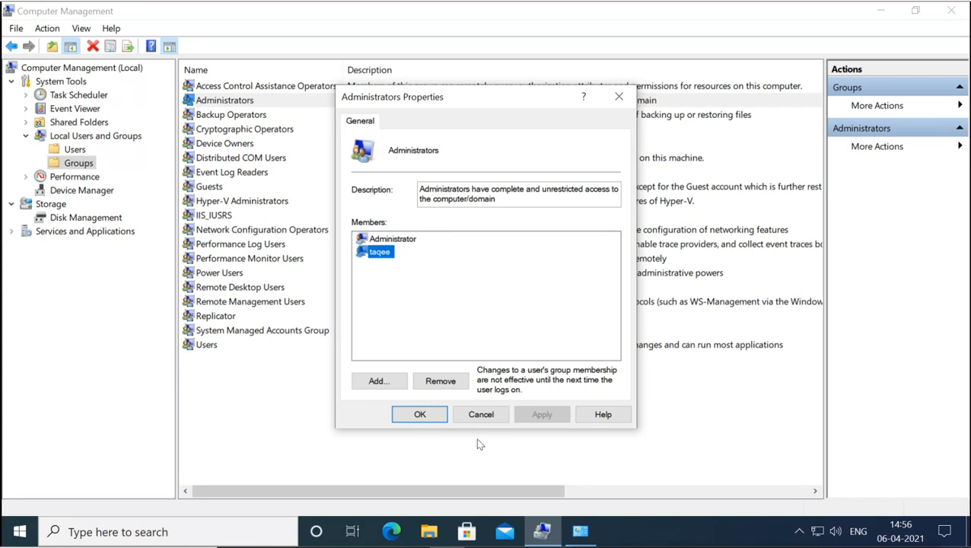
{"action": "left_click", "coordinate": [484, 415]}
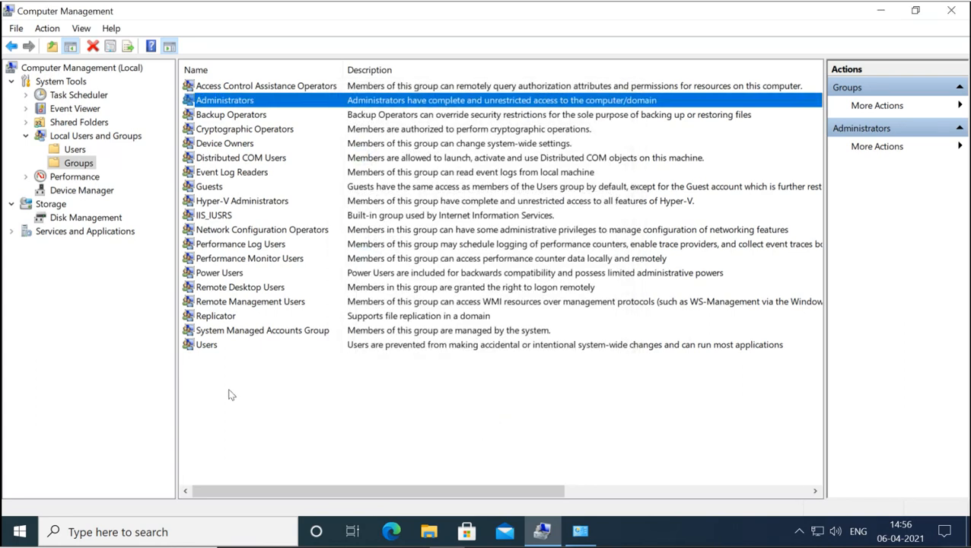
- Check the Users group's members, including user1, then show local users and return to Control Panel
{"action": "double_click", "coordinate": [207, 345]}
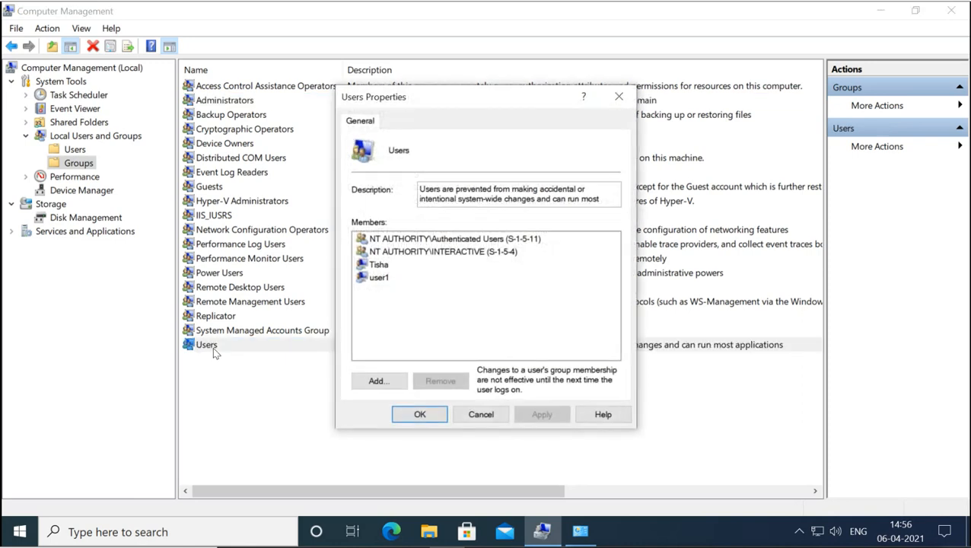
{"action": "left_click", "coordinate": [380, 266]}
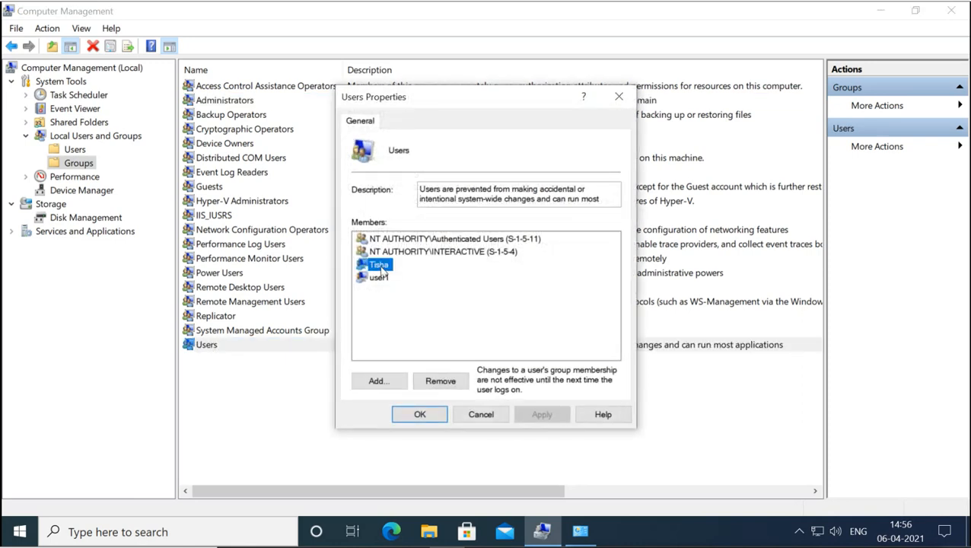
{"action": "left_click", "coordinate": [386, 281]}
{"action": "left_click", "coordinate": [382, 266]}
{"action": "left_click", "coordinate": [491, 416]}
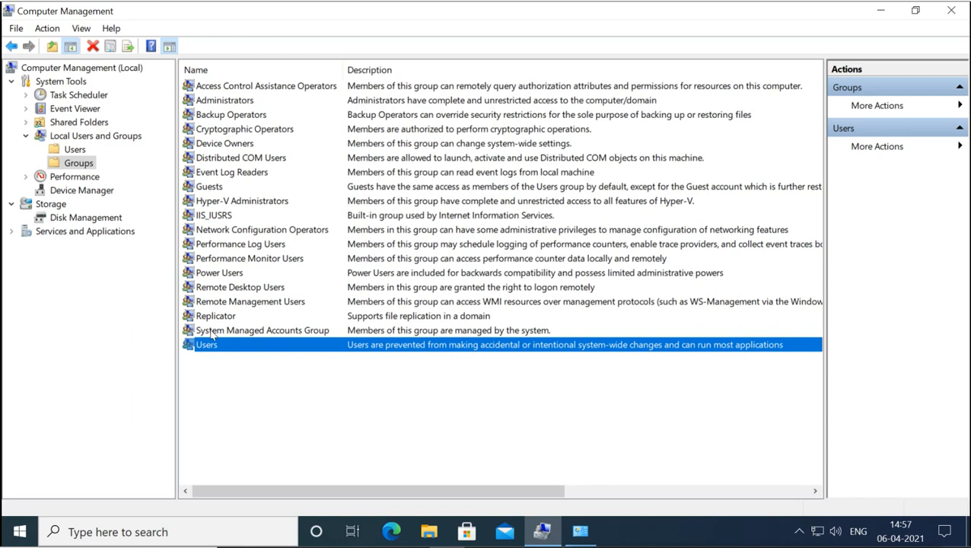
{"action": "left_click", "coordinate": [76, 151]}
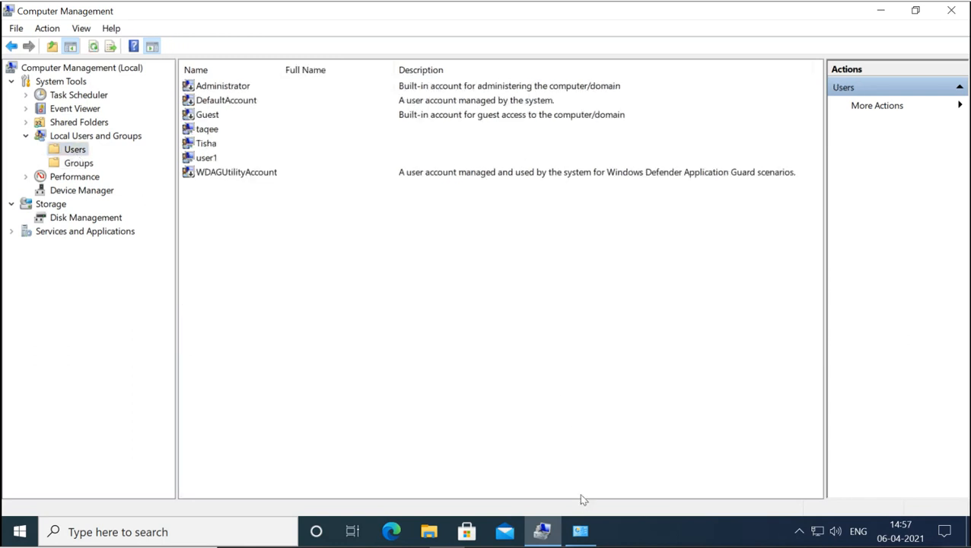
{"action": "left_click", "coordinate": [583, 533]}
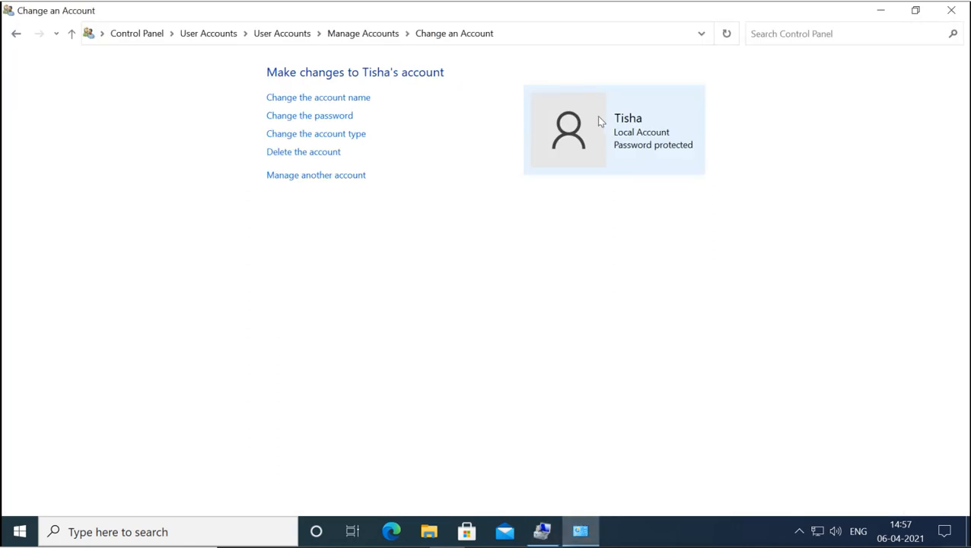
- Change the other local user's account type to Administrator, then go back to Computer Management
{"action": "left_click", "coordinate": [322, 137]}
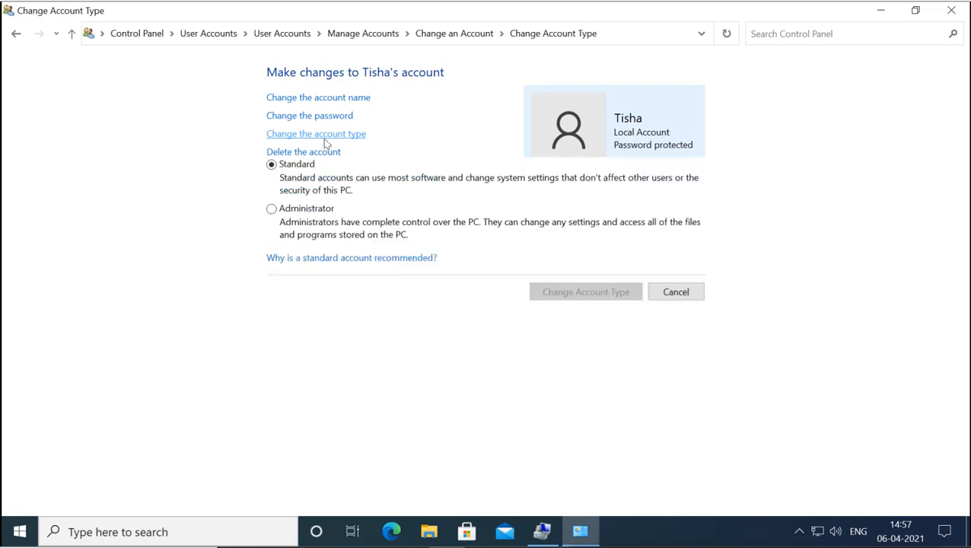
{"action": "left_click", "coordinate": [272, 210]}
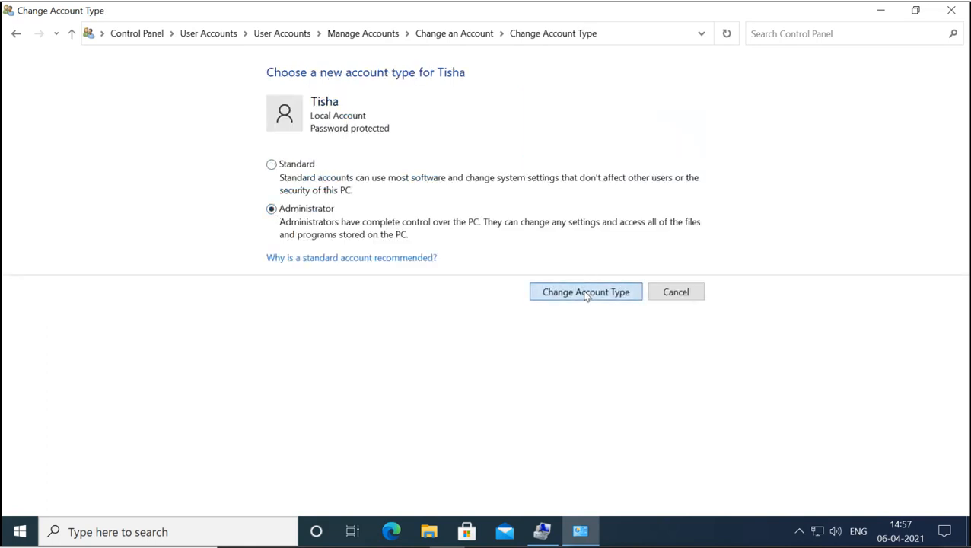
{"action": "left_click", "coordinate": [586, 293]}
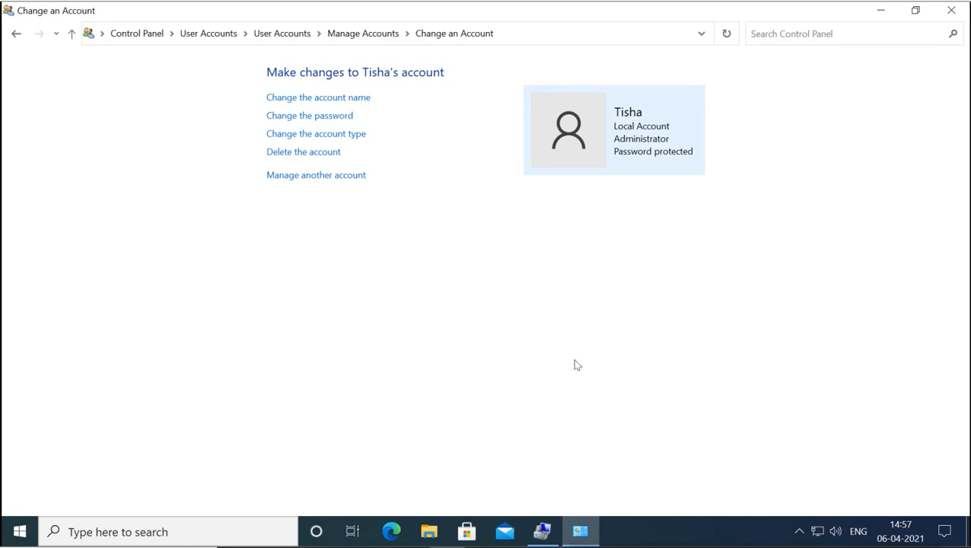
{"action": "left_click", "coordinate": [543, 532]}
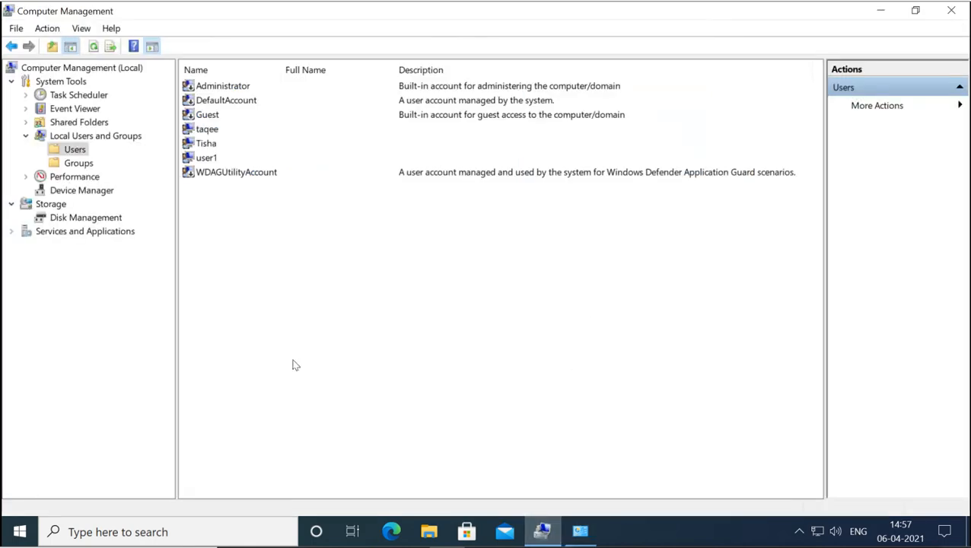
{"action": "left_click", "coordinate": [79, 164]}
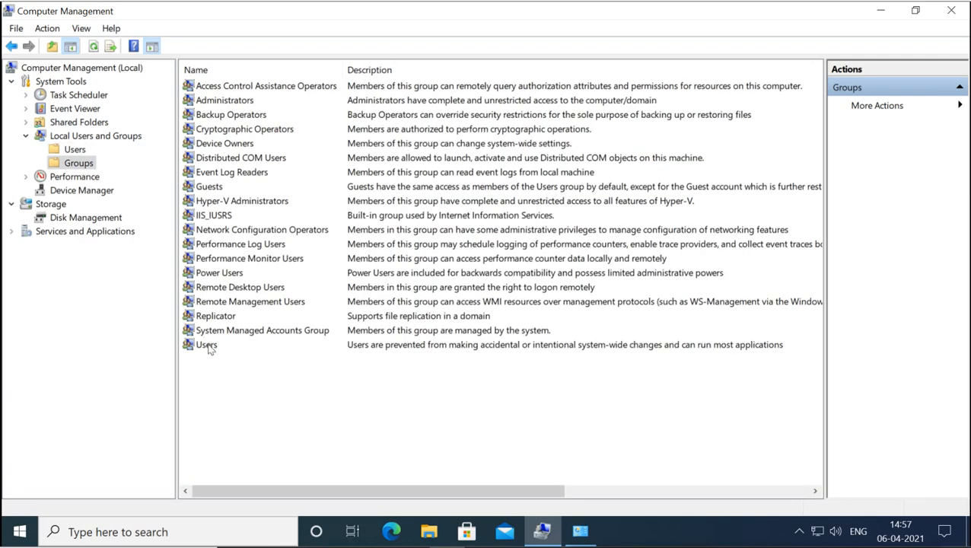
{"action": "double_click", "coordinate": [210, 348]}
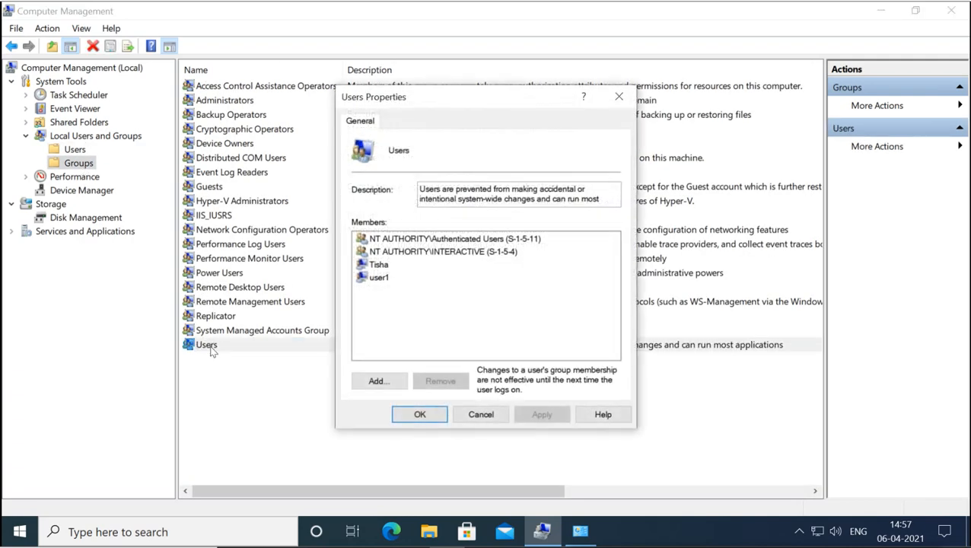
{"action": "left_click", "coordinate": [384, 266]}
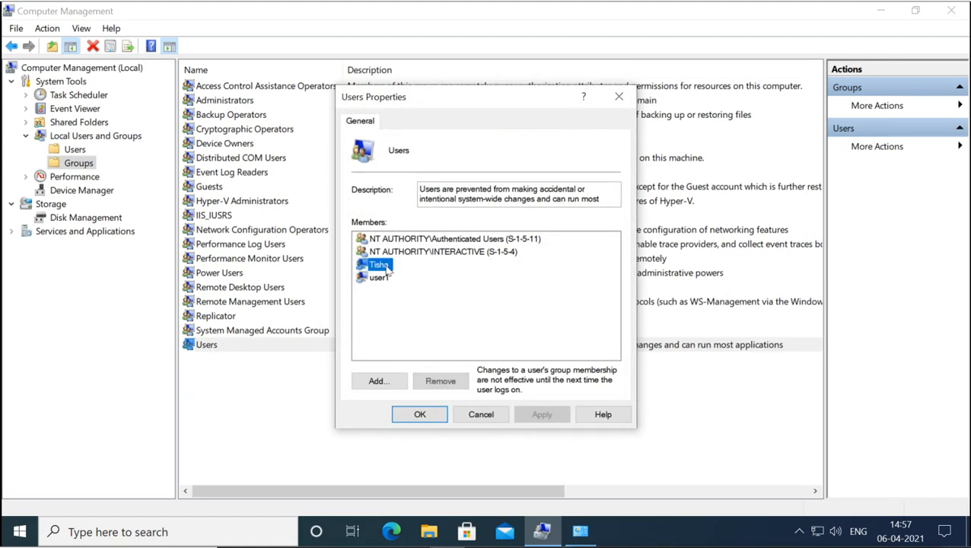
{"action": "left_click", "coordinate": [481, 414]}
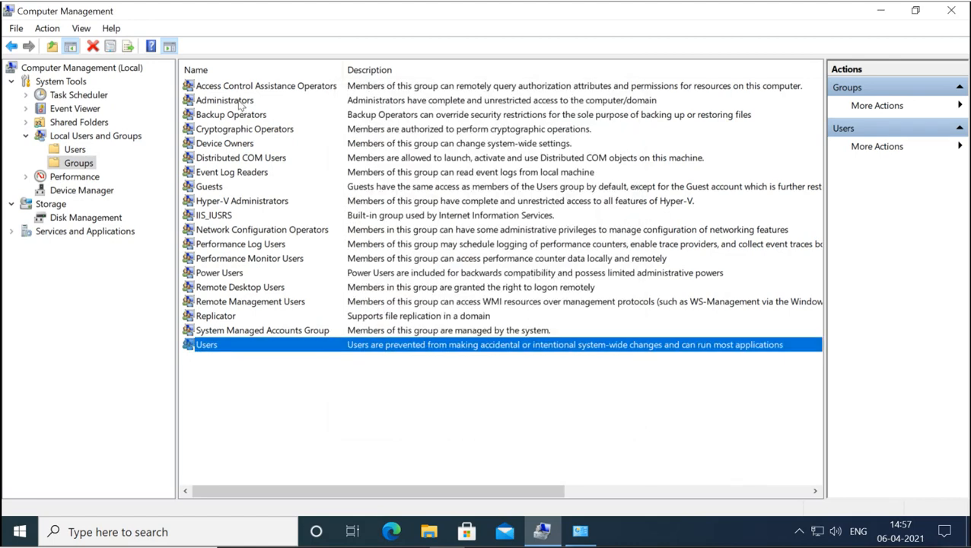
{"action": "double_click", "coordinate": [244, 104]}
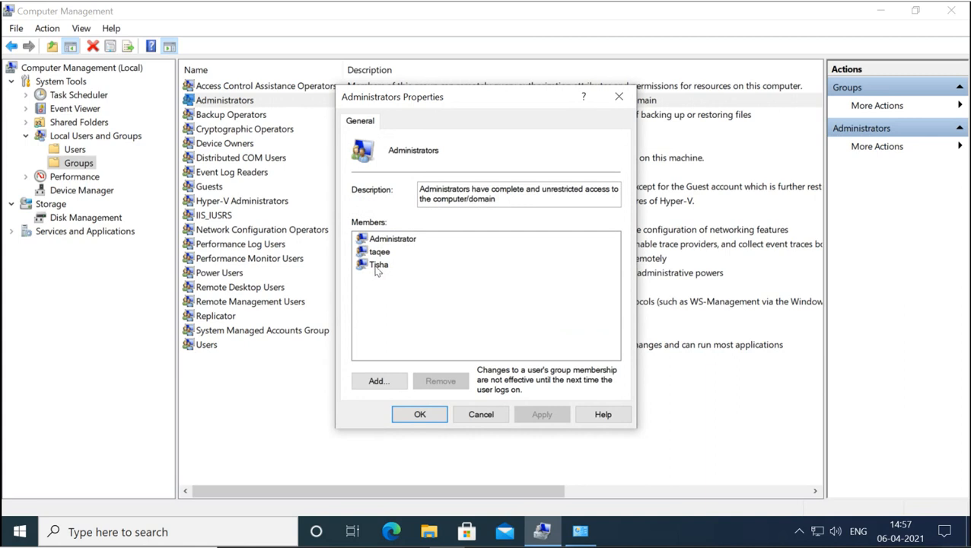
{"action": "left_click", "coordinate": [377, 267]}
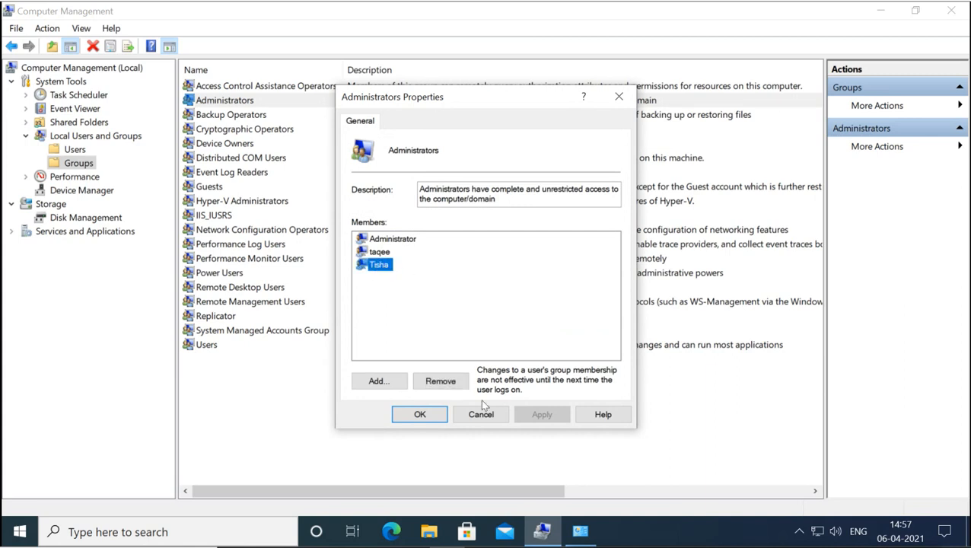
{"action": "left_click", "coordinate": [385, 253]}
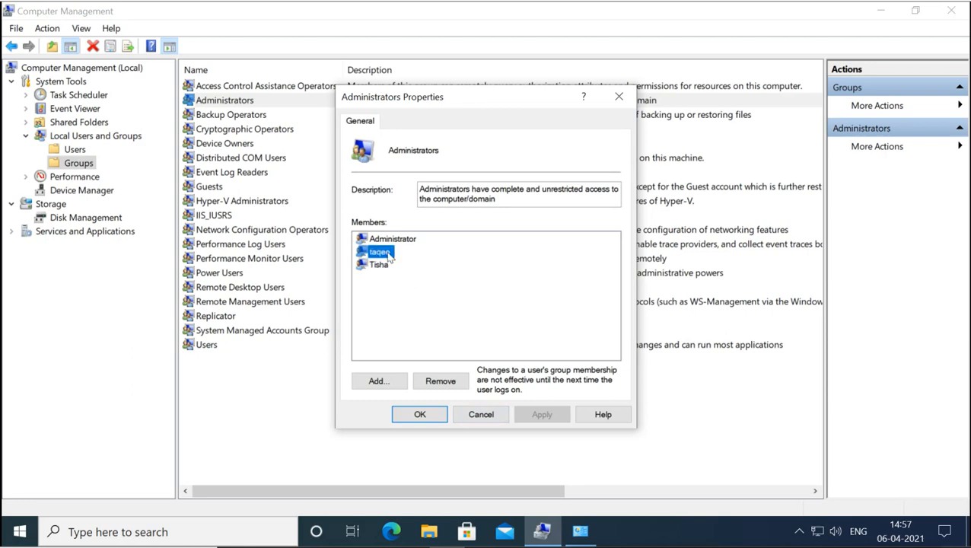
{"action": "left_click", "coordinate": [408, 244]}
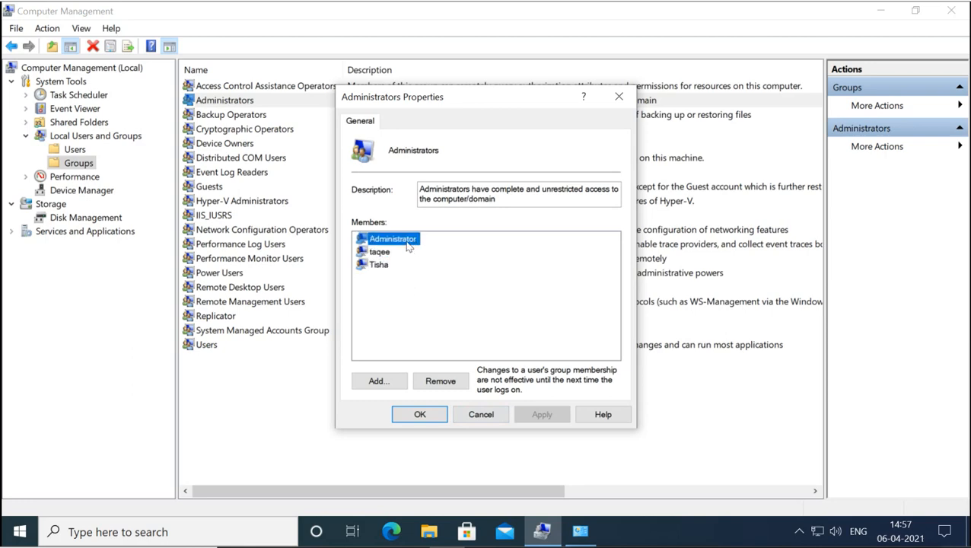
{"action": "left_click", "coordinate": [481, 414]}
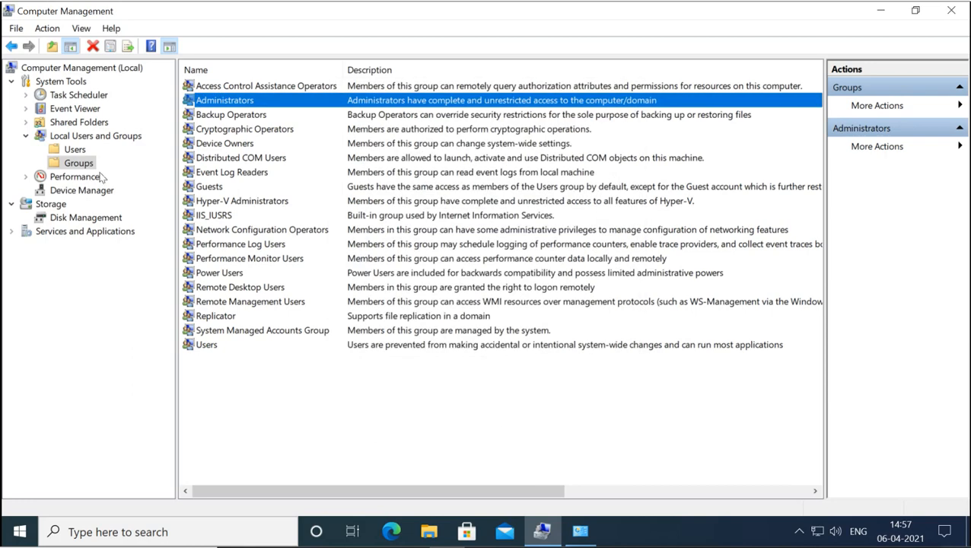
{"action": "left_click", "coordinate": [74, 150]}
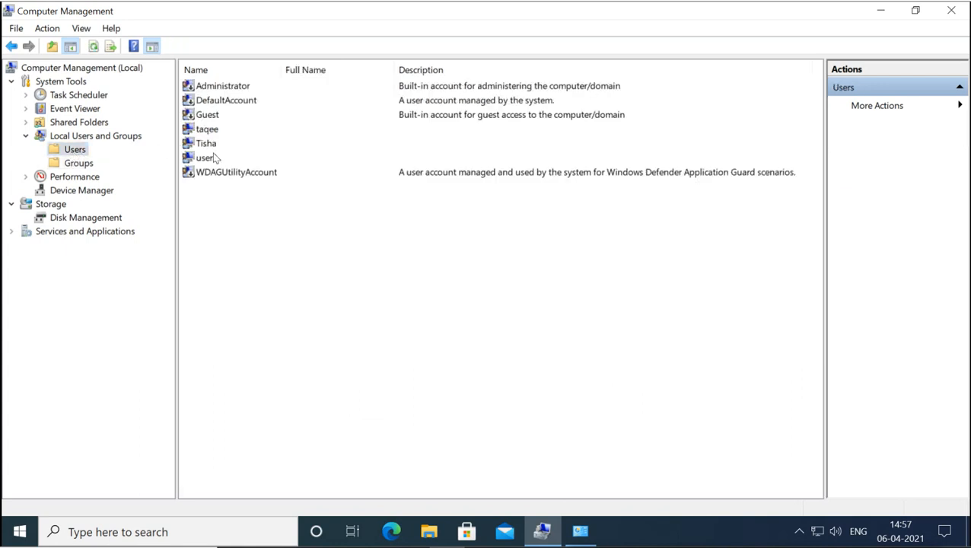
{"action": "double_click", "coordinate": [207, 144]}
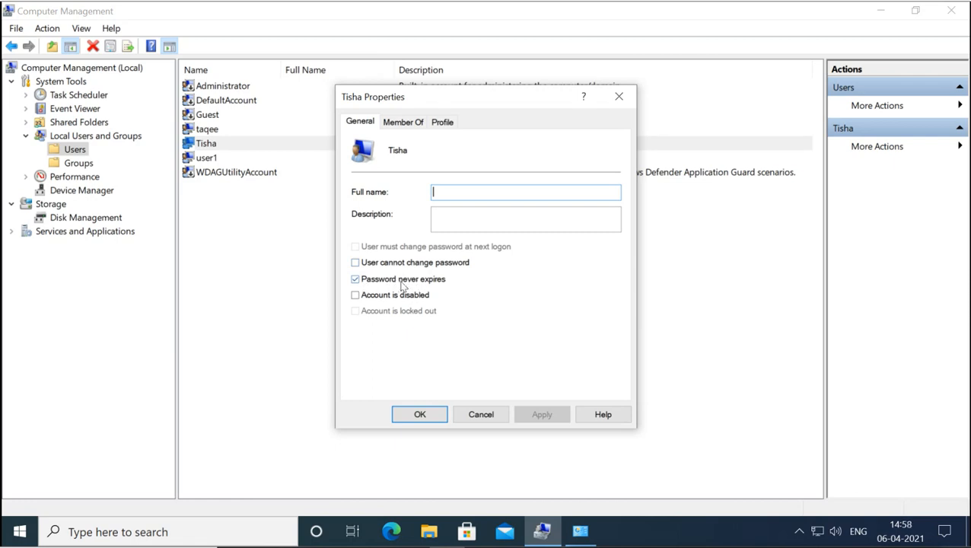
{"action": "left_click", "coordinate": [404, 122]}
{"action": "left_click", "coordinate": [397, 164]}
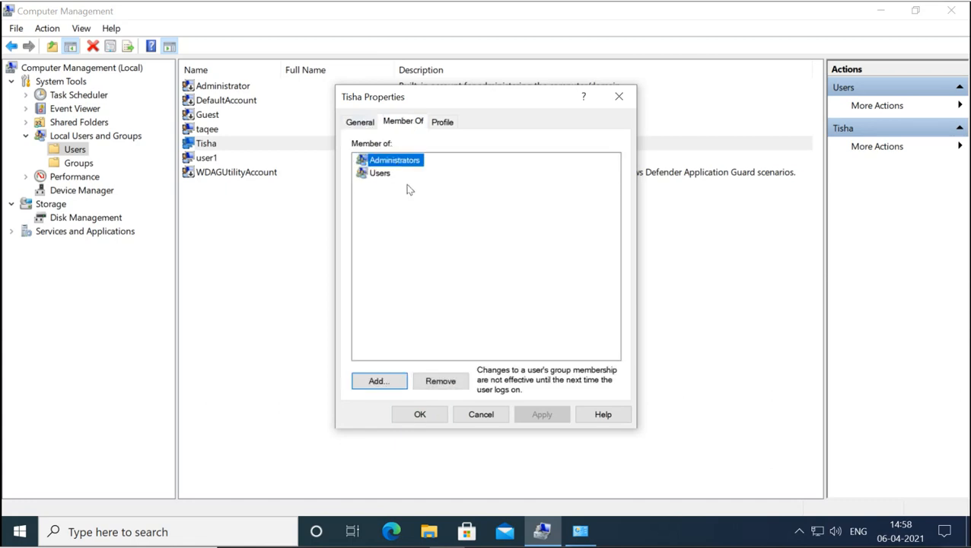
{"action": "left_click", "coordinate": [385, 175]}
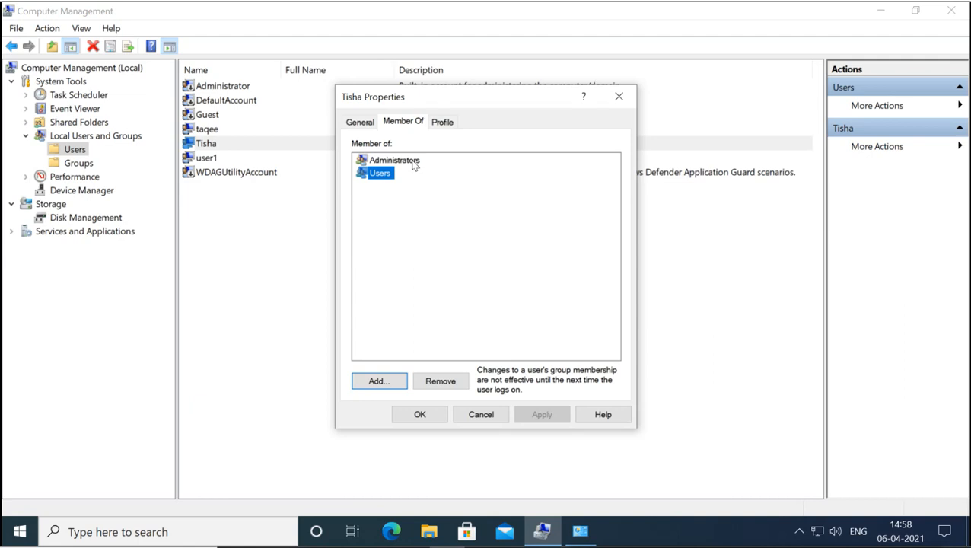
{"action": "left_click", "coordinate": [489, 417]}
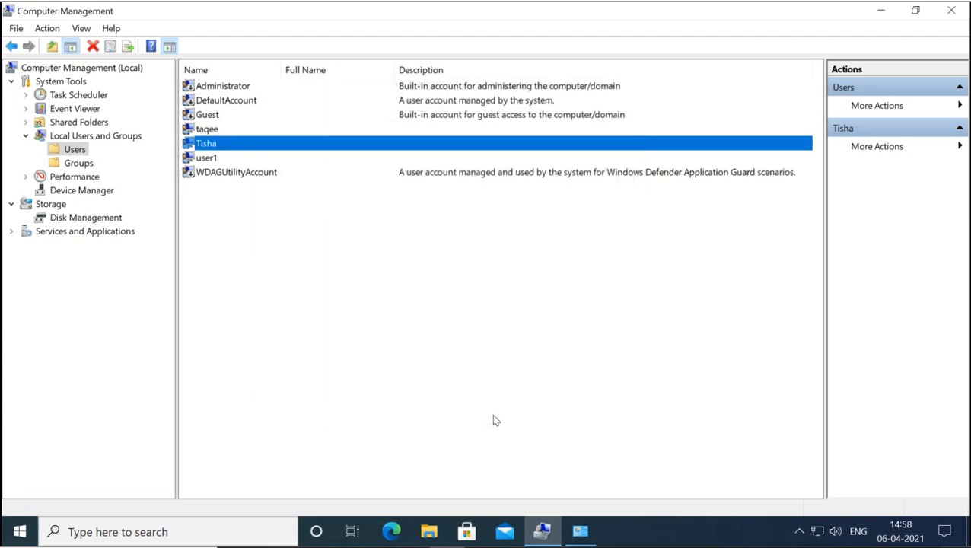
- Set the other local user's account type back to Standard, then return to Computer Management
{"action": "mouse_move", "coordinate": [580, 532]}
{"action": "left_click", "coordinate": [579, 533]}
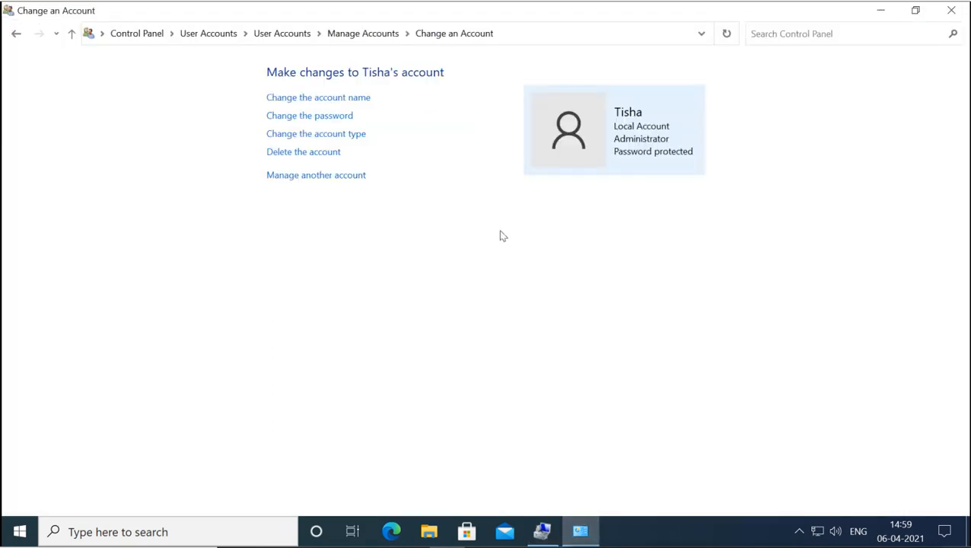
{"action": "left_click", "coordinate": [334, 136]}
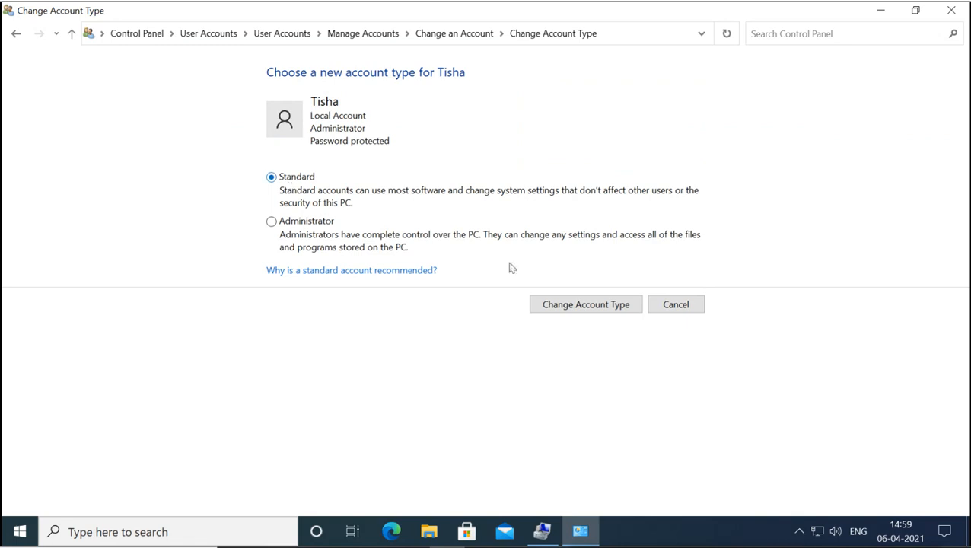
{"action": "left_click", "coordinate": [589, 309]}
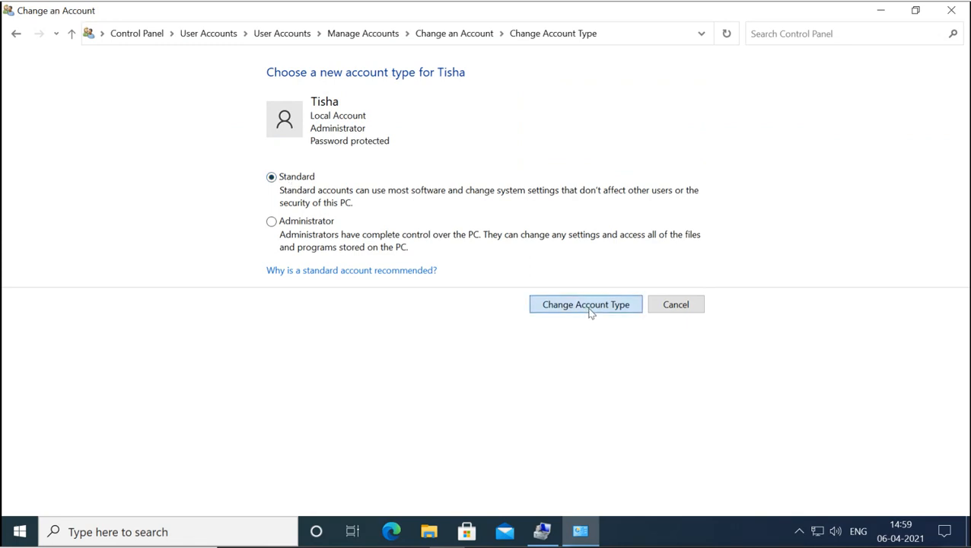
{"action": "left_click", "coordinate": [544, 533]}
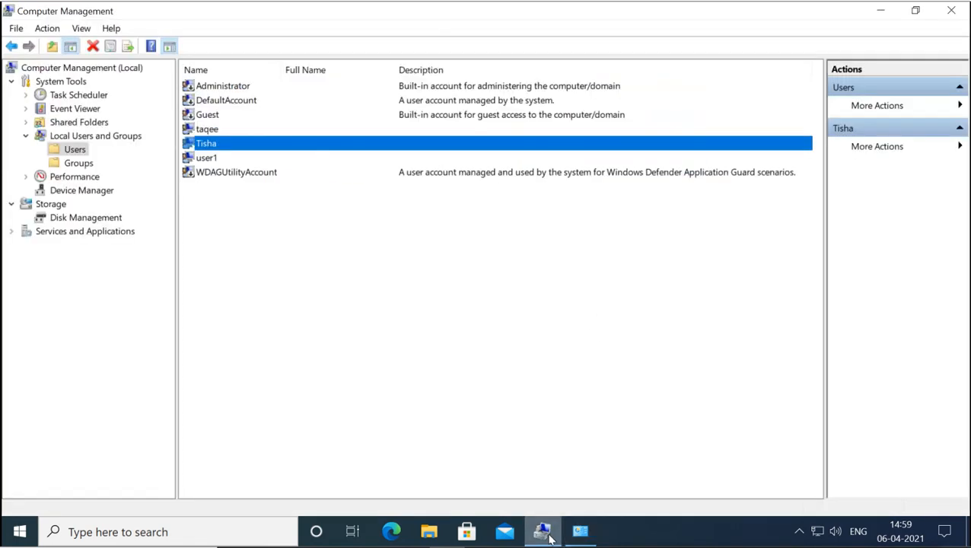
{"action": "double_click", "coordinate": [214, 148]}
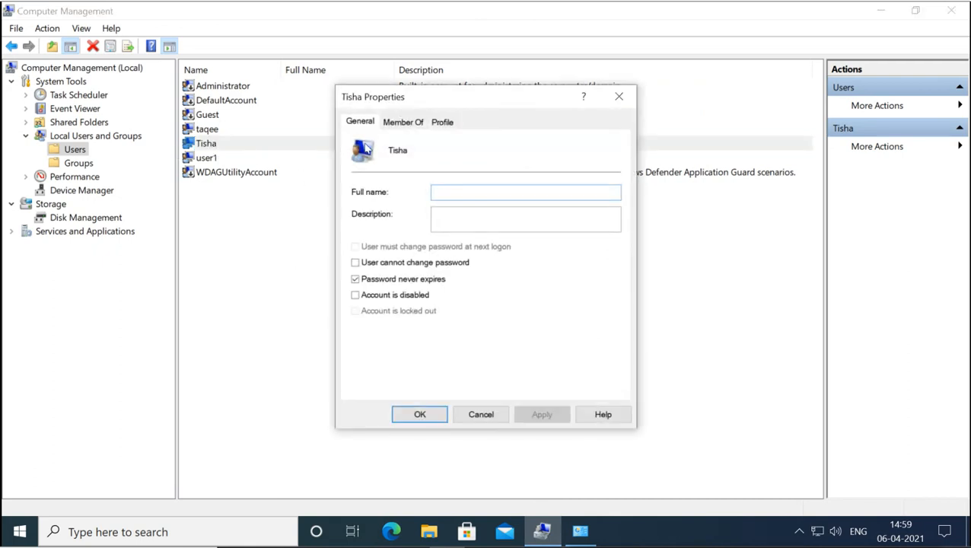
{"action": "left_click", "coordinate": [399, 124]}
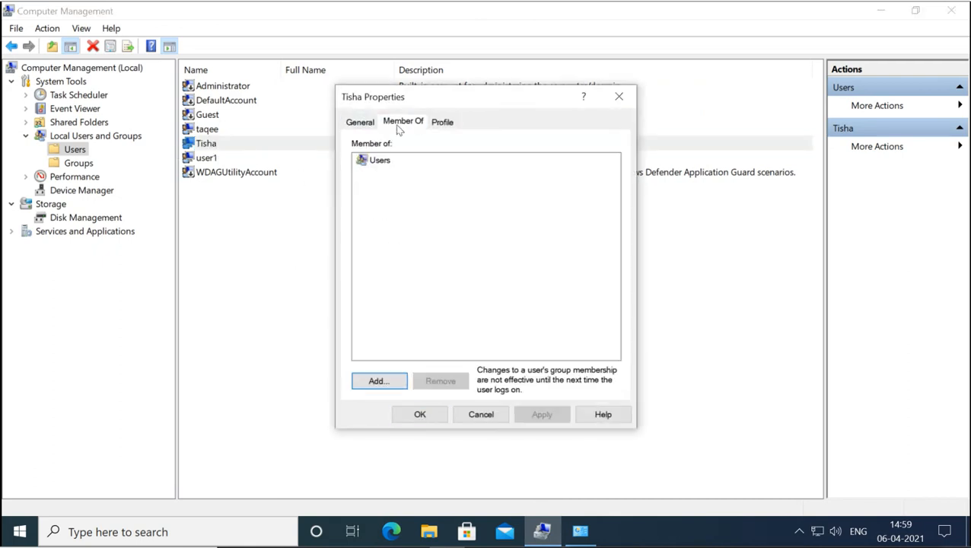
{"action": "left_click", "coordinate": [383, 162]}
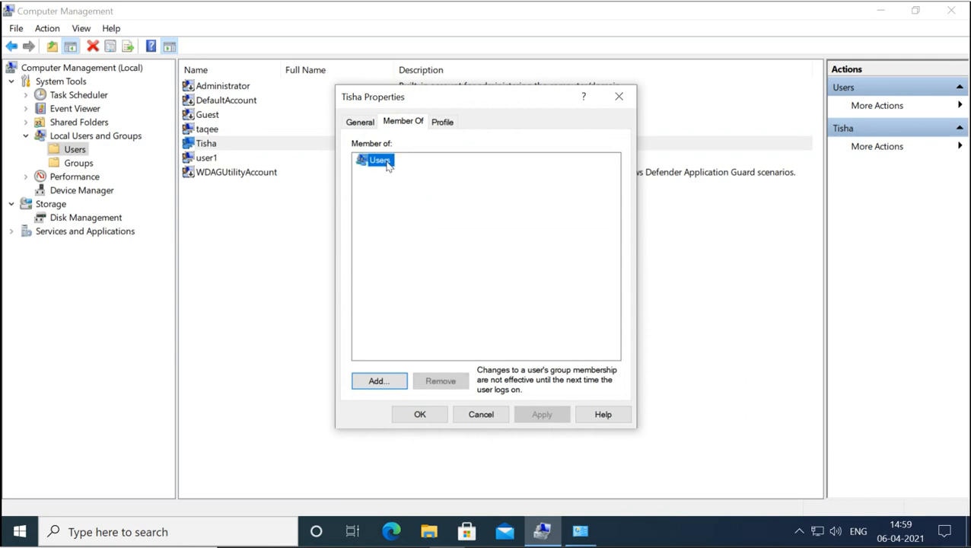
{"action": "left_click", "coordinate": [483, 417]}
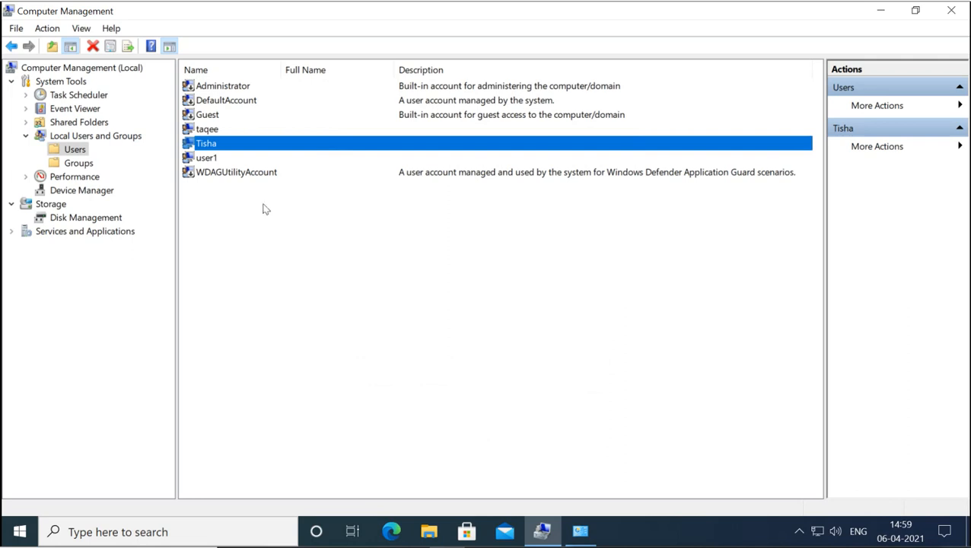
{"action": "left_click", "coordinate": [212, 161]}
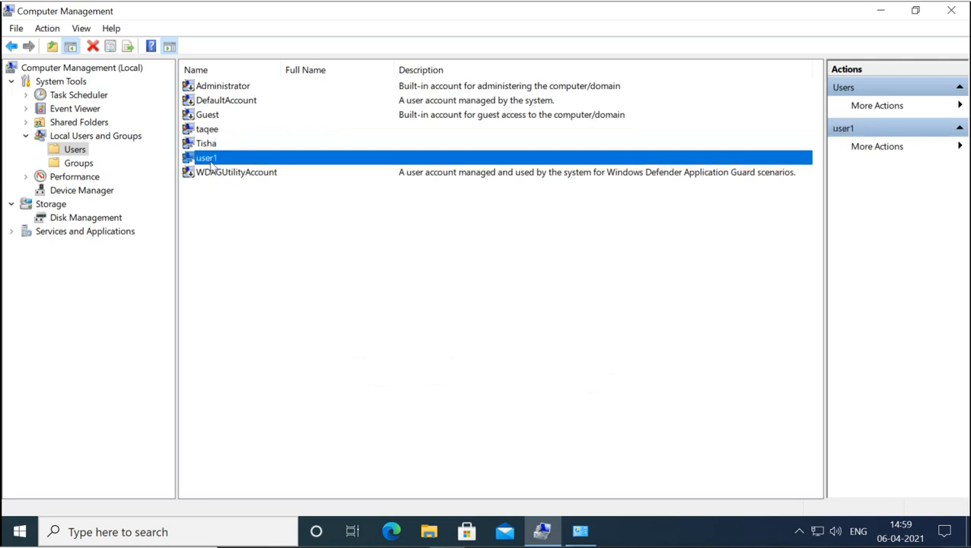
{"action": "double_click", "coordinate": [212, 161]}
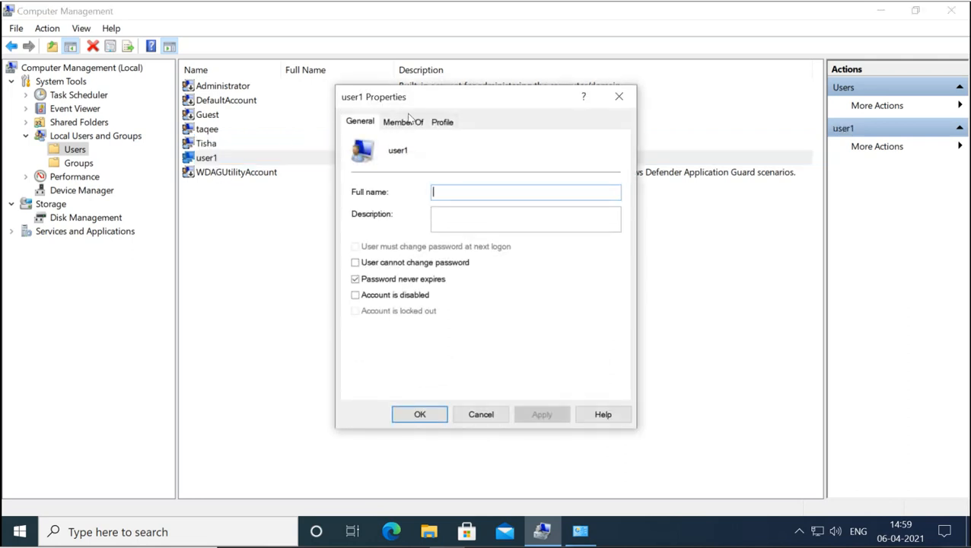
{"action": "left_click", "coordinate": [411, 122]}
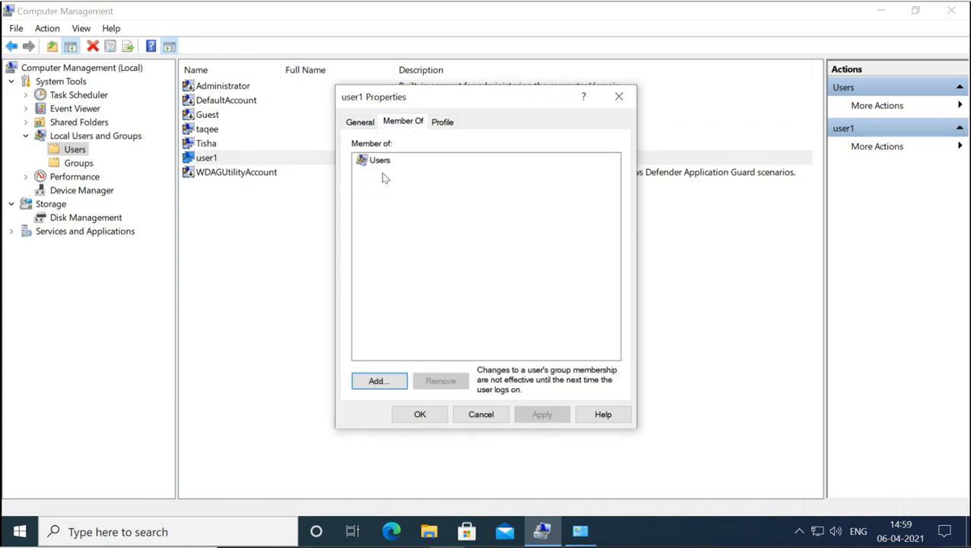
{"action": "left_click", "coordinate": [480, 415]}
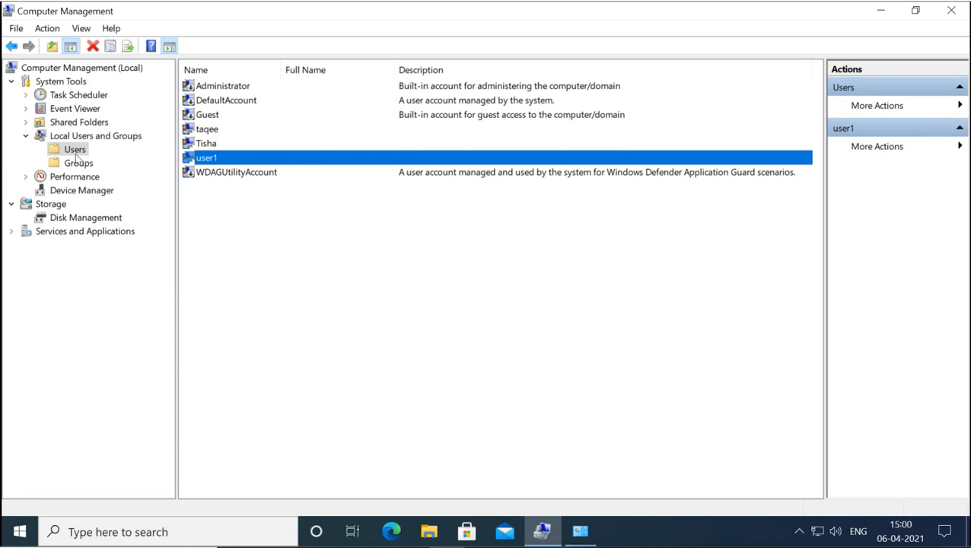
- Create local user user2 with a password, not requiring a password change at next logon
{"action": "right_click", "coordinate": [219, 217]}
{"action": "left_click", "coordinate": [254, 228]}
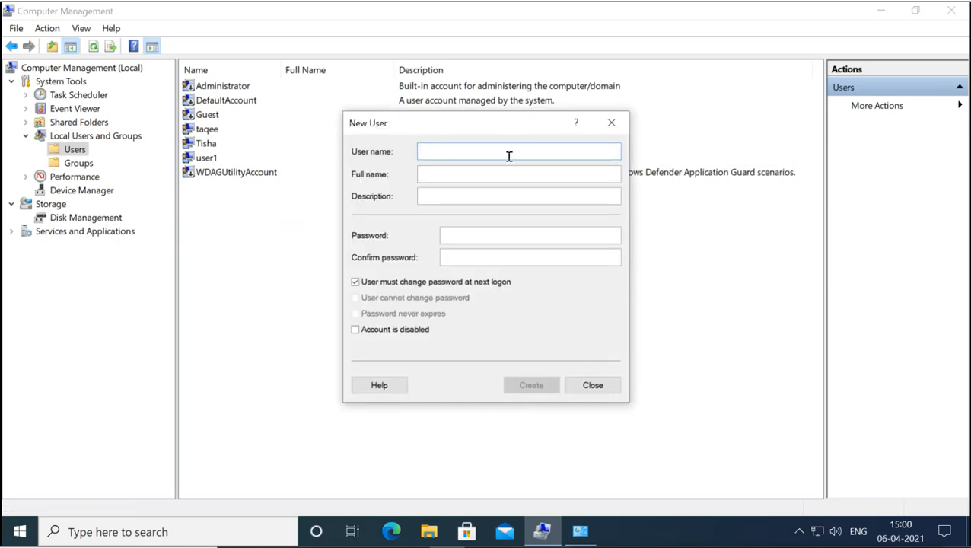
{"action": "type", "text": "user2"}
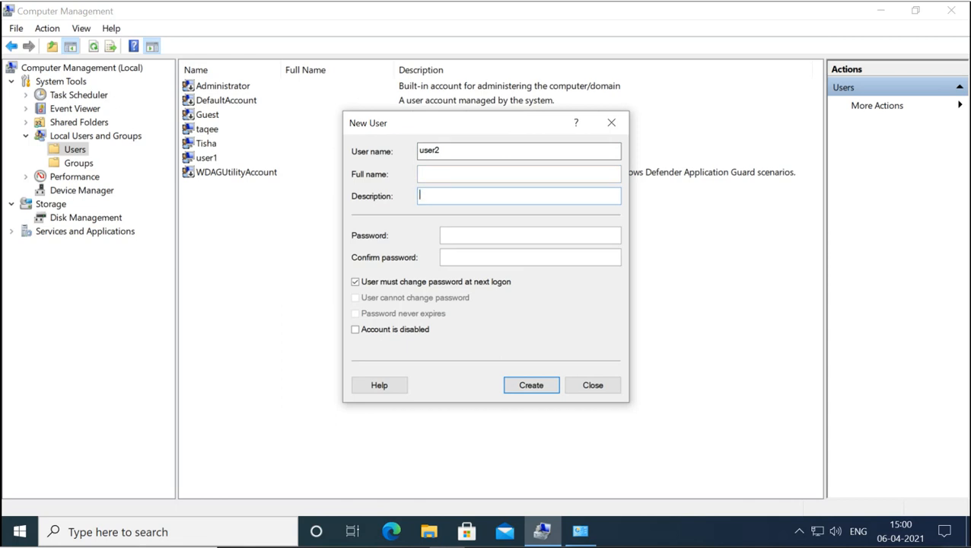
{"action": "type", "text": "•••"}
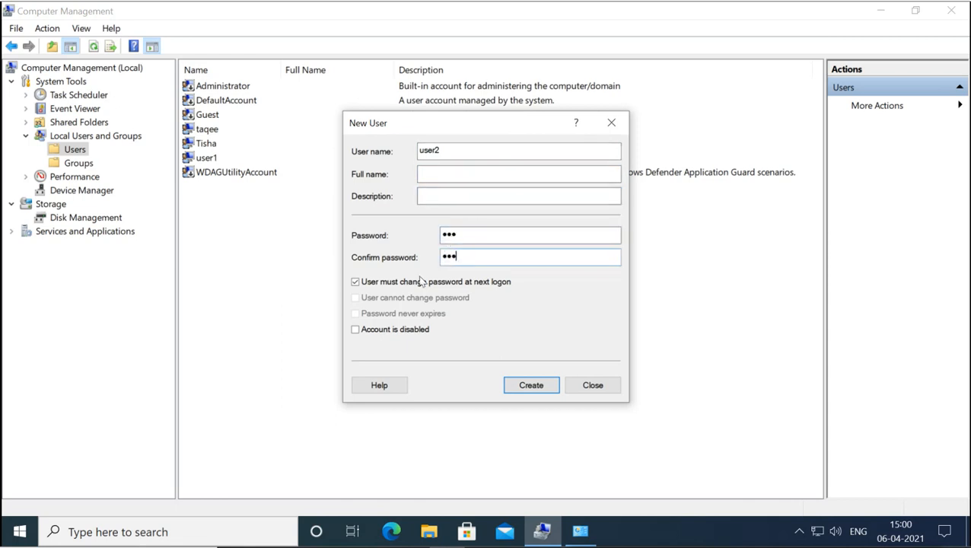
{"action": "left_click", "coordinate": [355, 282]}
{"action": "left_click", "coordinate": [356, 298]}
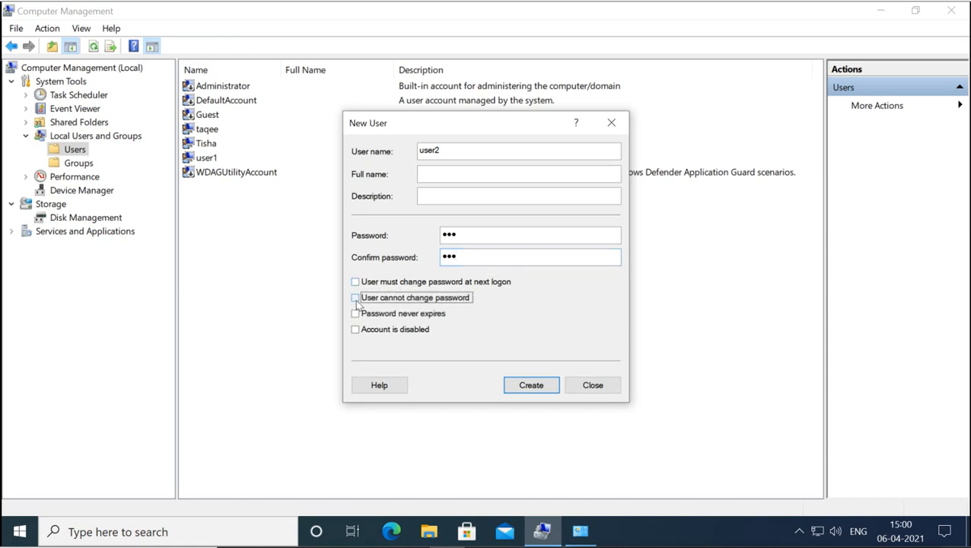
{"action": "left_click", "coordinate": [356, 298]}
{"action": "left_click", "coordinate": [355, 313]}
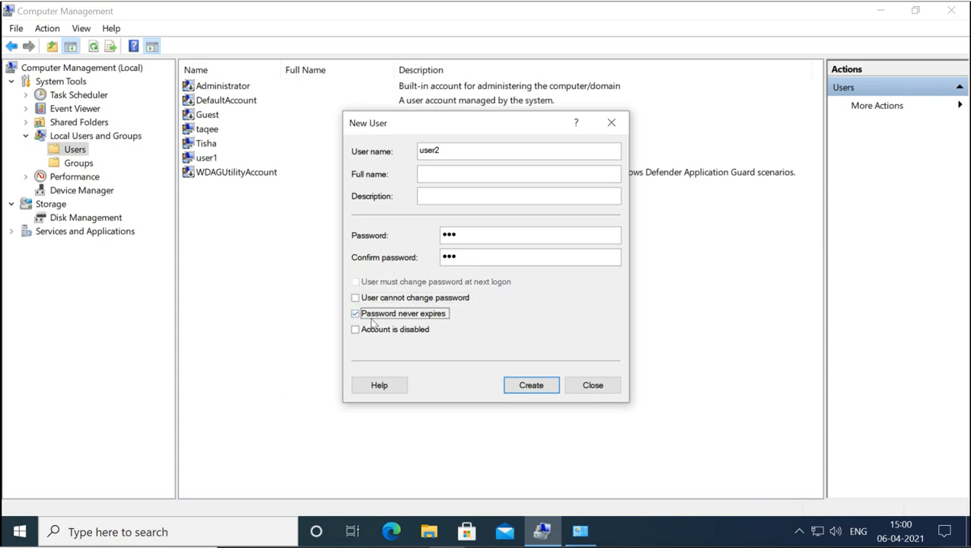
{"action": "left_click", "coordinate": [355, 314]}
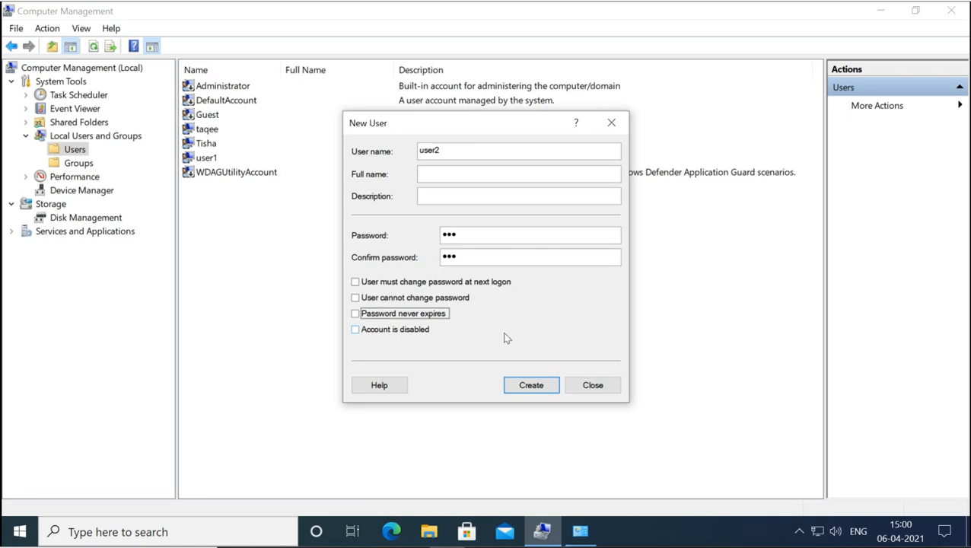
{"action": "left_click", "coordinate": [531, 385]}
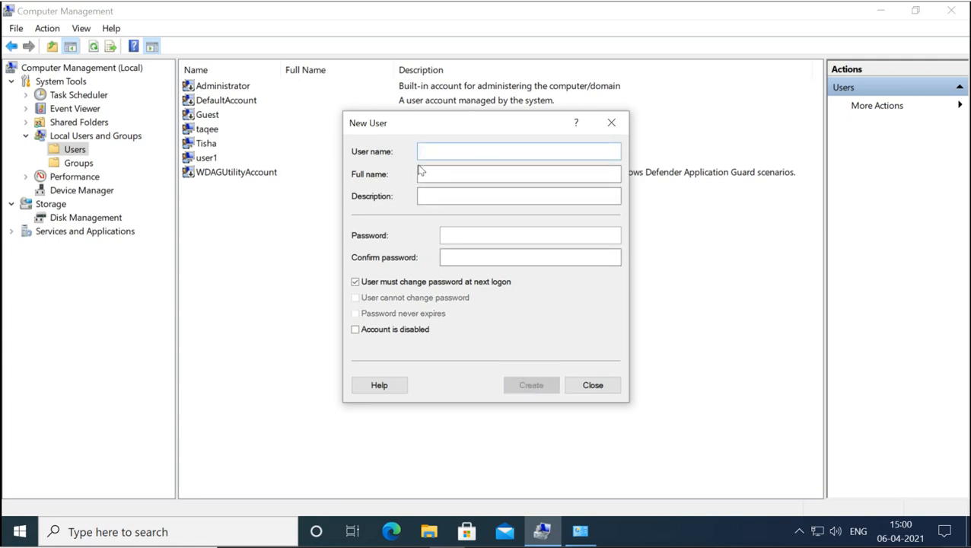
- Create local user user3 with a password and no forced change at logon, then close the form
{"action": "type", "text": "user3"}
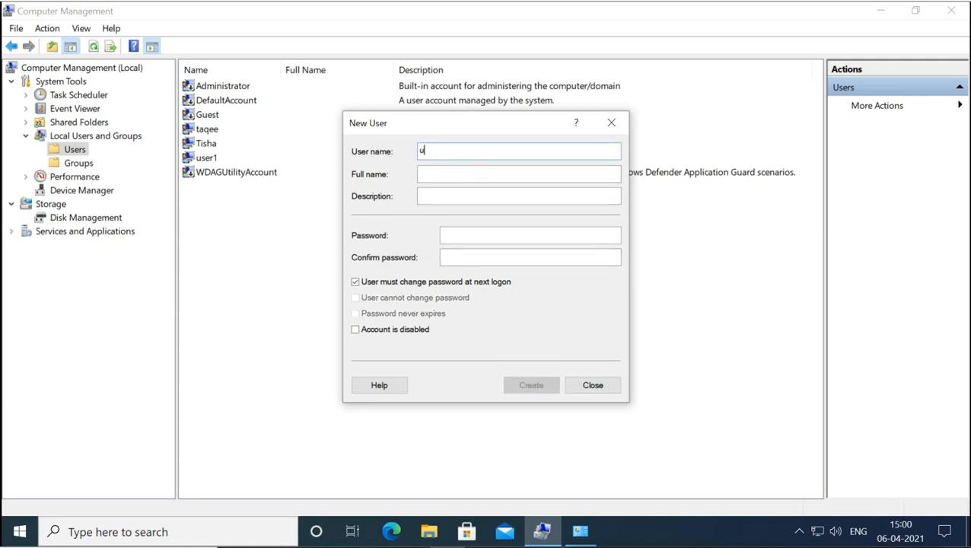
{"action": "key", "text": "Tab"}
{"action": "key", "text": "Tab"}
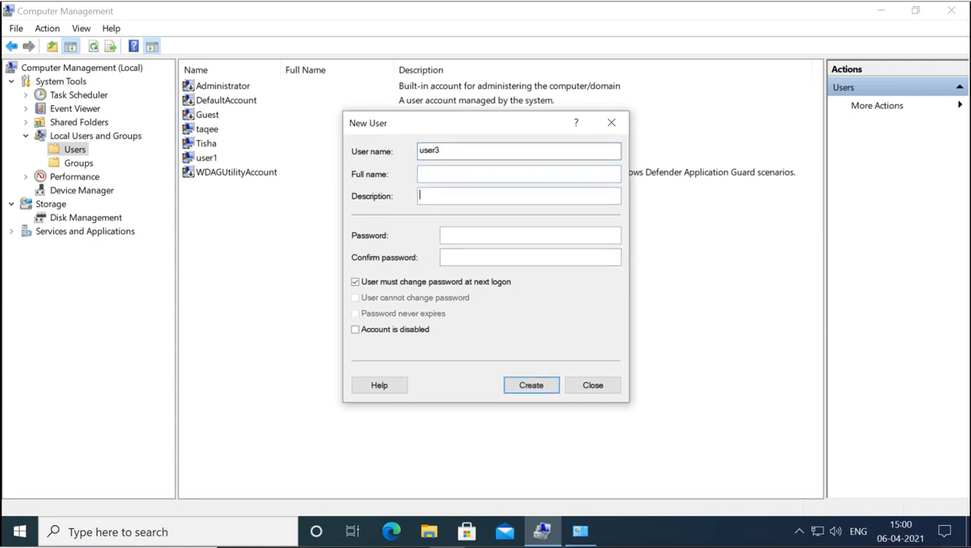
{"action": "type", "text": "123"}
{"action": "key", "text": "Tab"}
{"action": "type", "text": "12"}
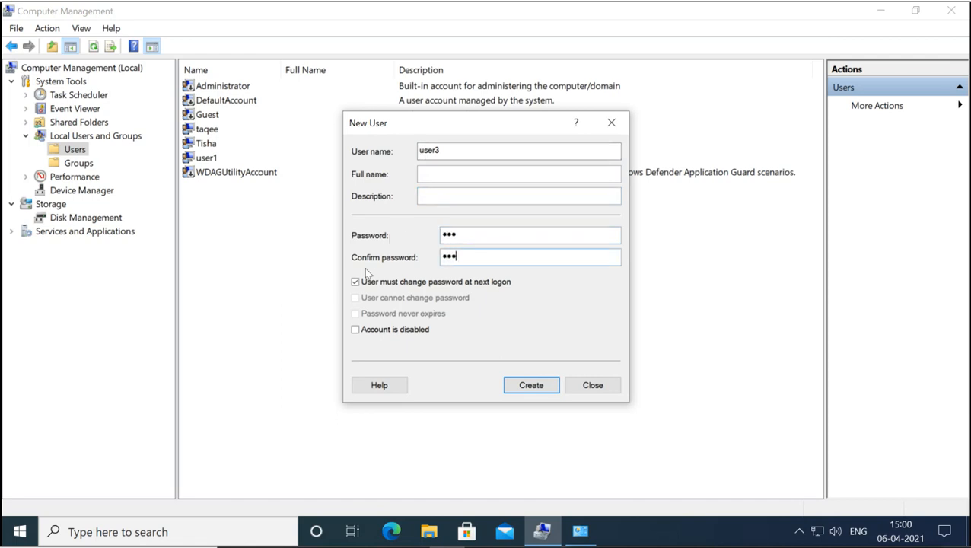
{"action": "left_click", "coordinate": [355, 283]}
{"action": "left_click", "coordinate": [524, 386]}
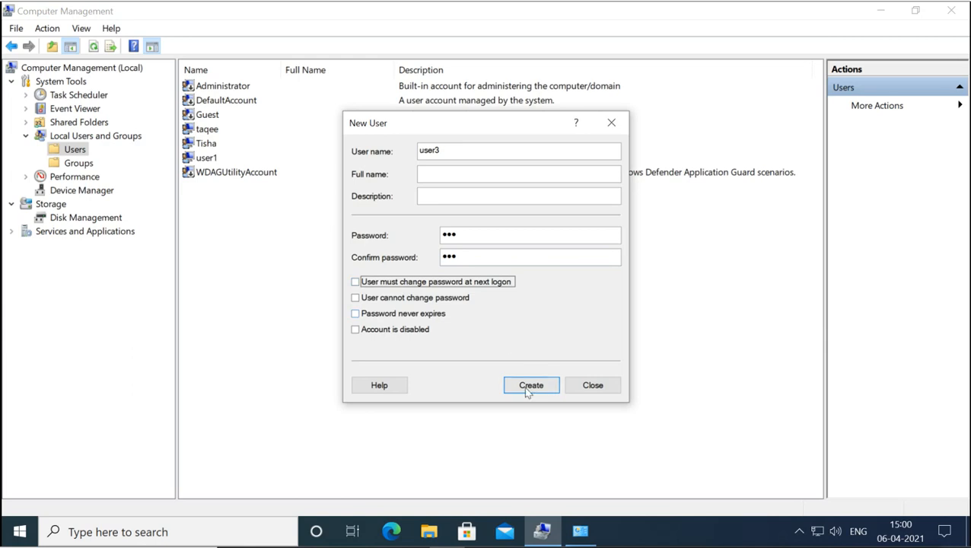
{"action": "left_click", "coordinate": [580, 385]}
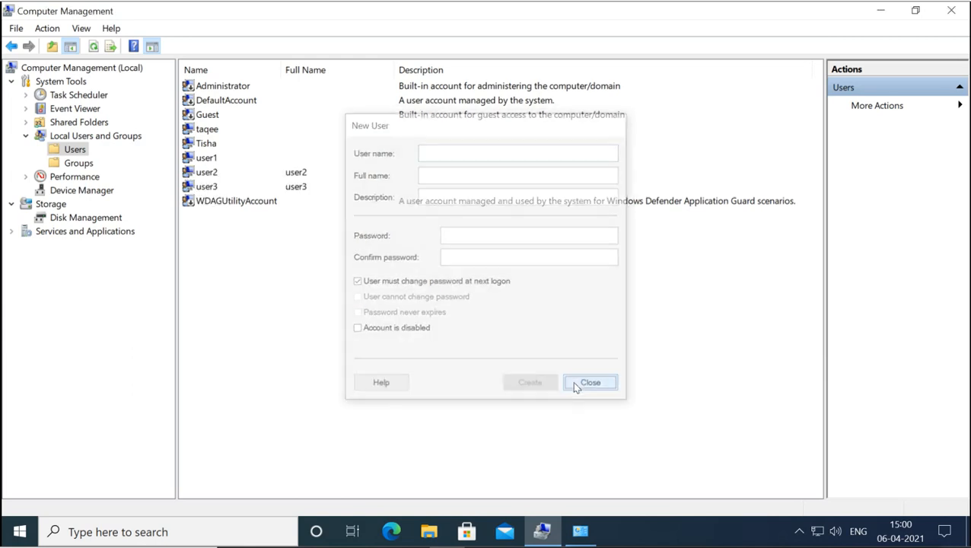
{"action": "left_click", "coordinate": [210, 160]}
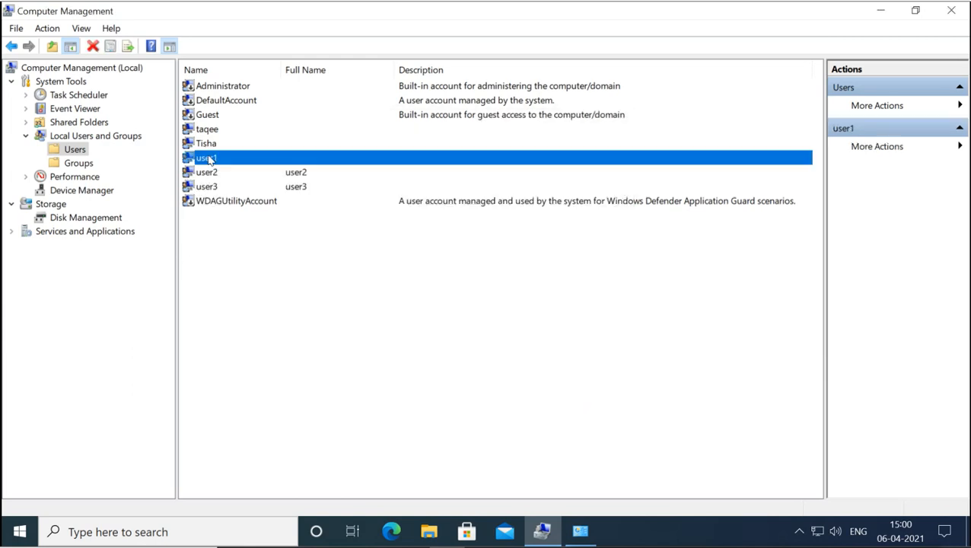
- Check the new user2 and user3 accounts, then close Computer Management and Control Panel
{"action": "left_click", "coordinate": [209, 172]}
{"action": "left_click", "coordinate": [209, 188]}
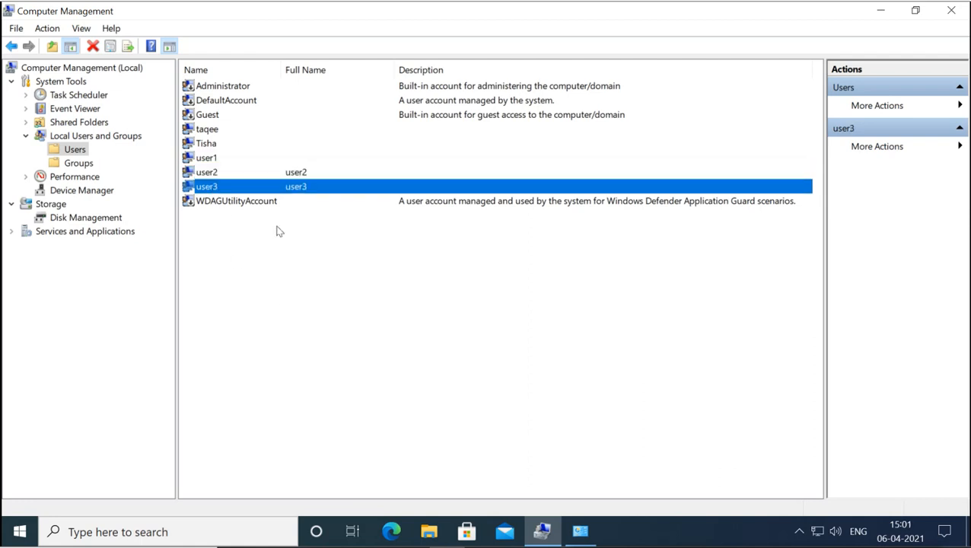
{"action": "left_click", "coordinate": [950, 12]}
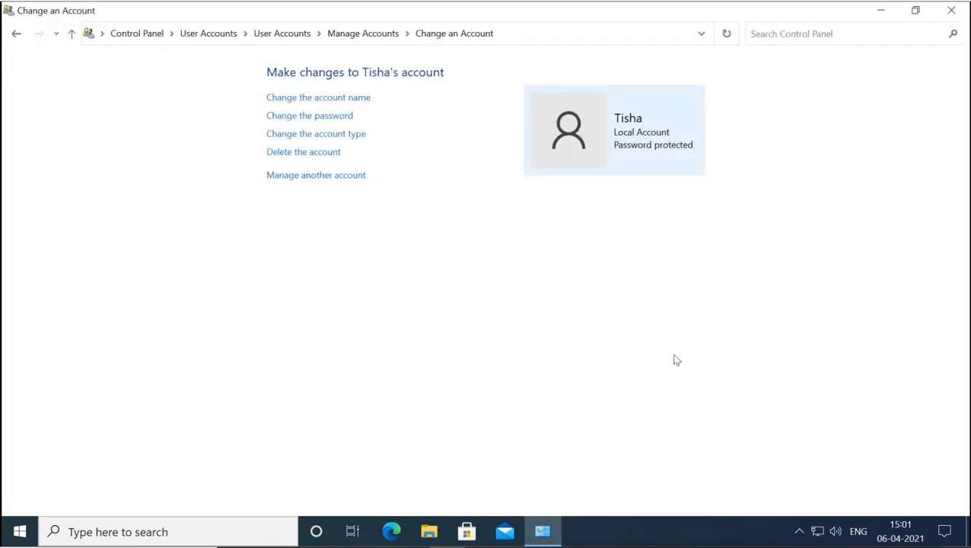
{"action": "left_click", "coordinate": [951, 10]}
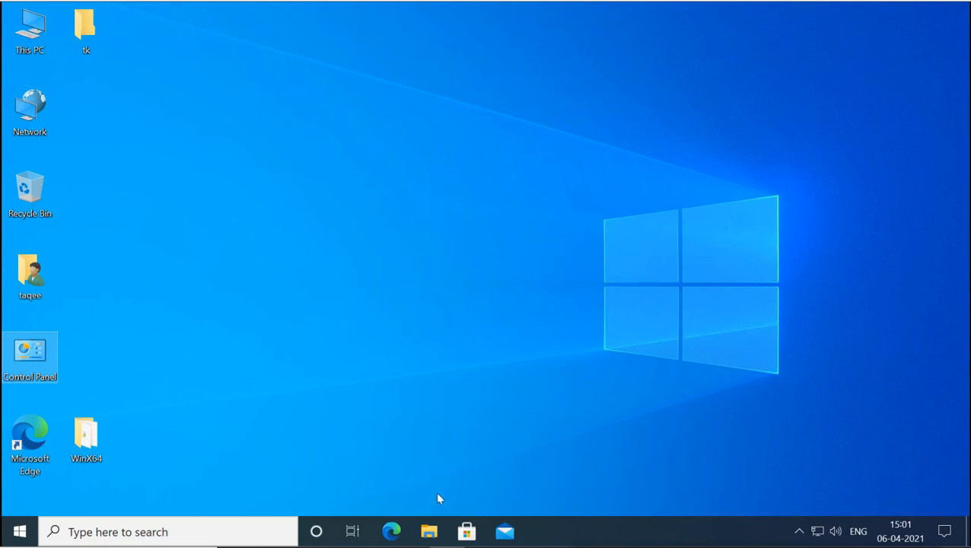
- Browse to Local Disk (C:) under This PC in File Explorer
{"action": "left_click", "coordinate": [425, 539]}
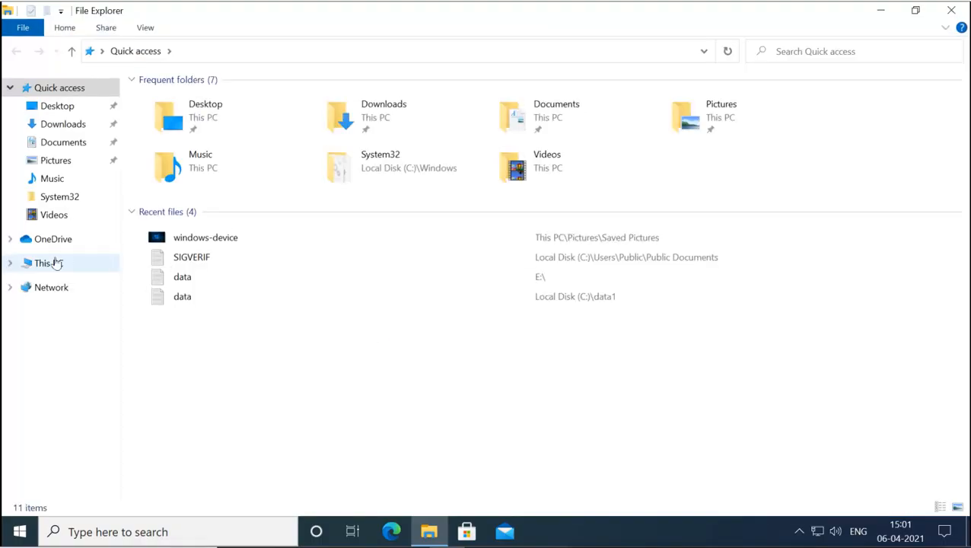
{"action": "left_click", "coordinate": [47, 274]}
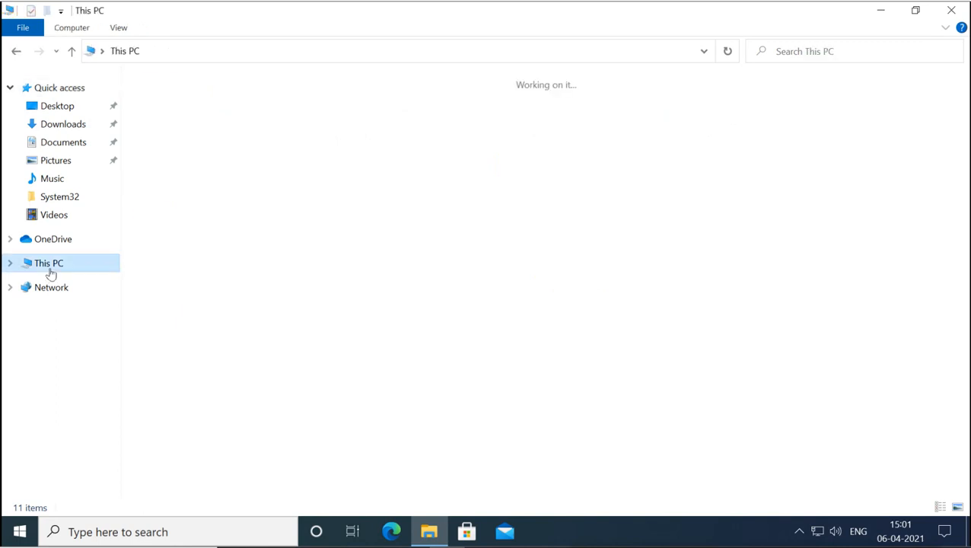
{"action": "double_click", "coordinate": [239, 222]}
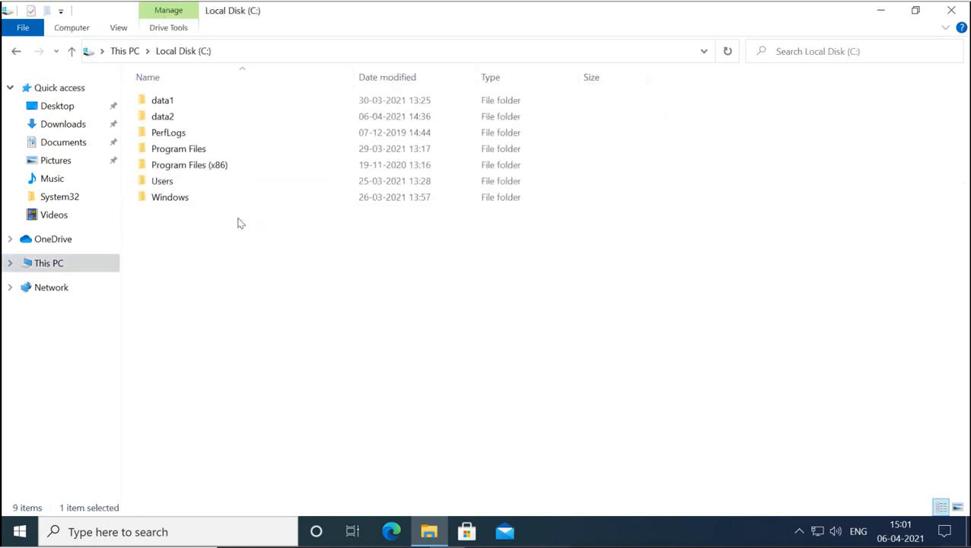
- Create a new folder named 'test' on C: and open it
{"action": "right_click", "coordinate": [222, 286]}
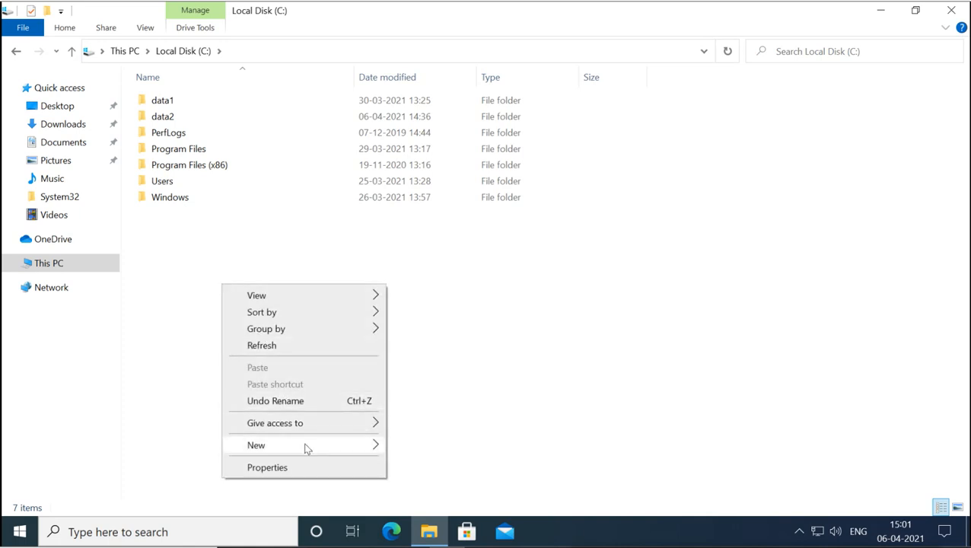
{"action": "mouse_move", "coordinate": [306, 449]}
{"action": "left_click", "coordinate": [413, 446]}
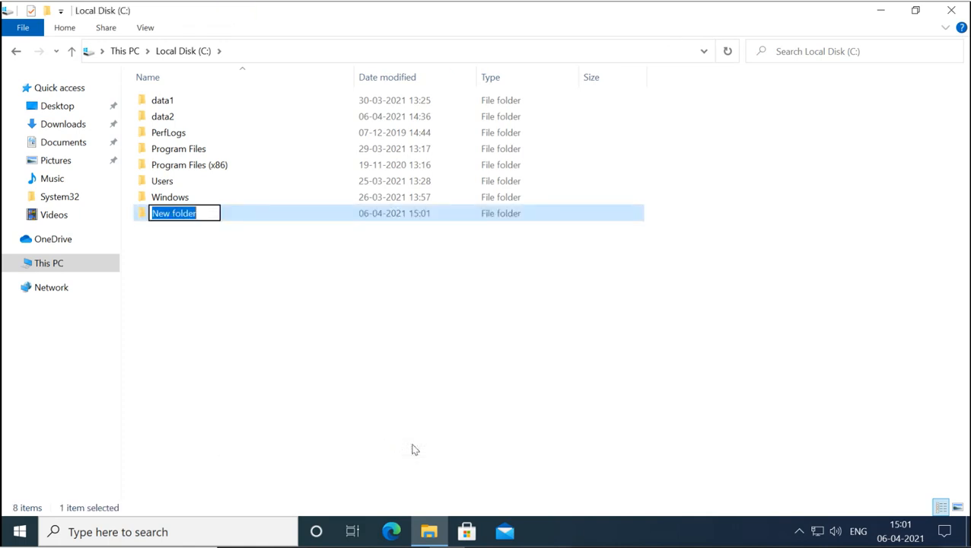
{"action": "type", "text": "test"}
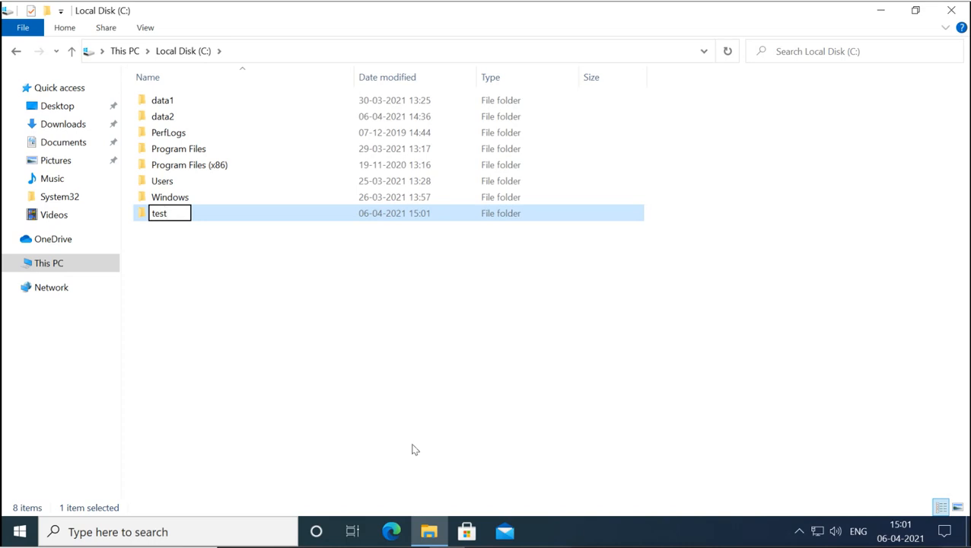
{"action": "key", "text": "Return"}
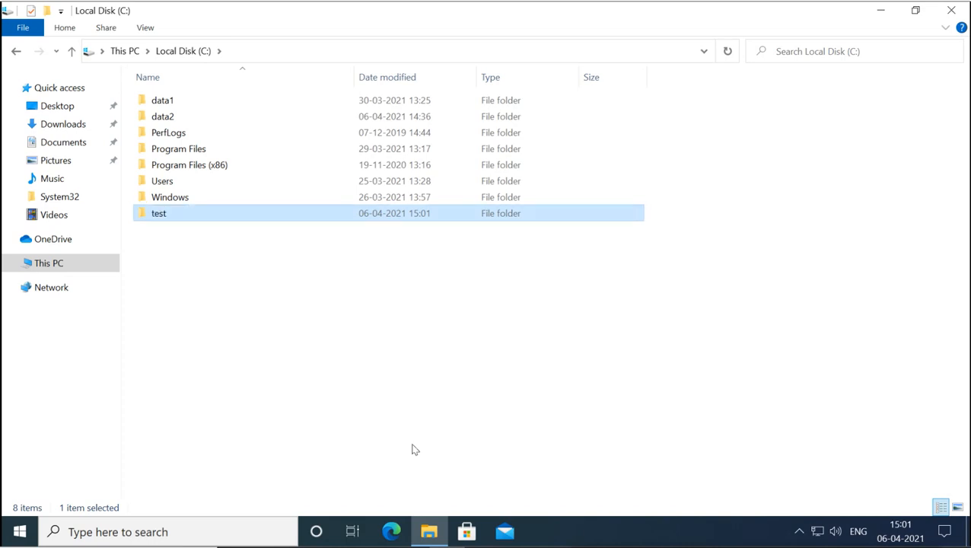
{"action": "key", "text": "Return"}
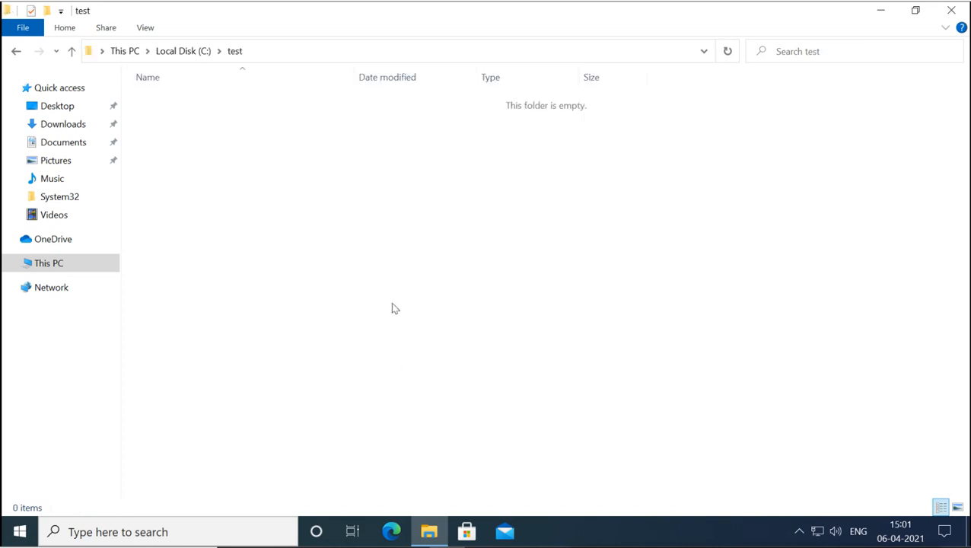
- Add two empty text documents, file1 and file2, inside test, then go back to Local Disk (C:)
{"action": "right_click", "coordinate": [255, 246]}
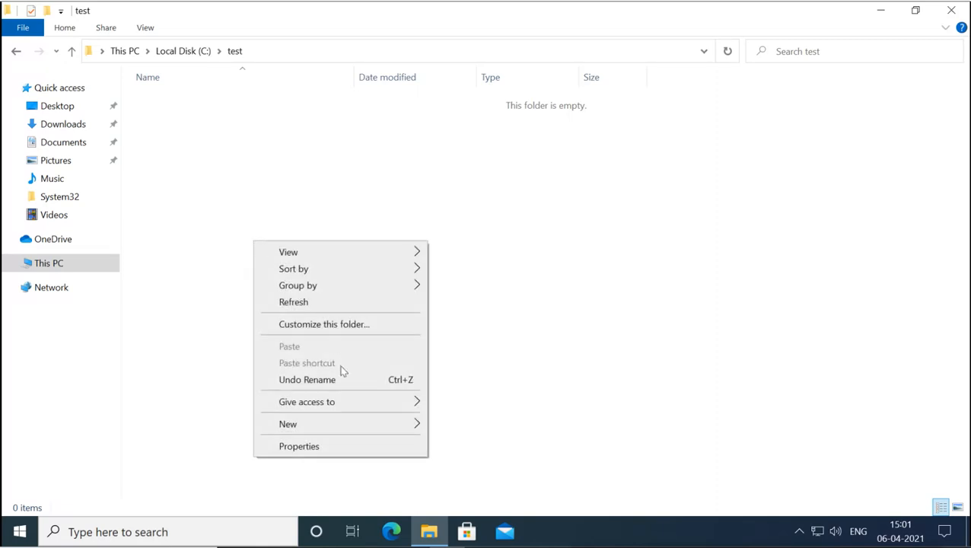
{"action": "mouse_move", "coordinate": [419, 422]}
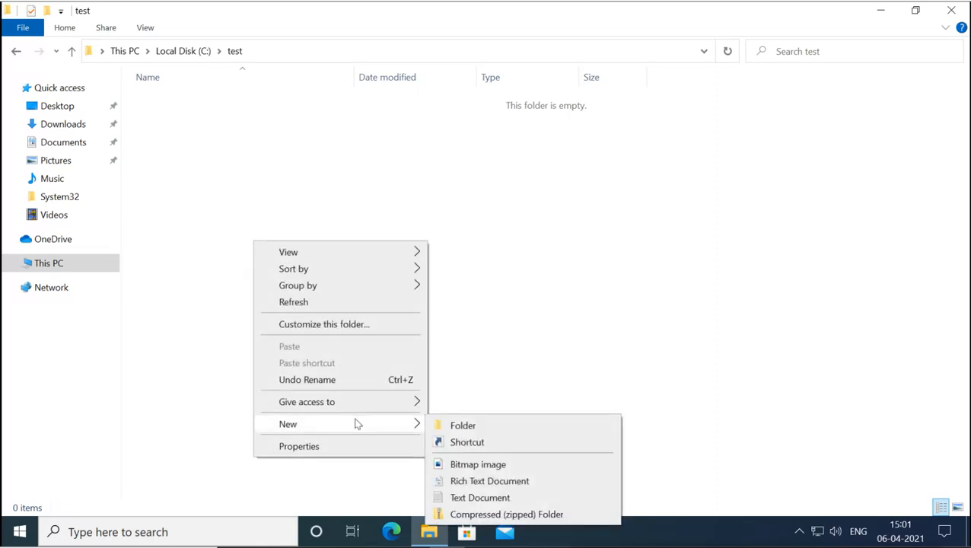
{"action": "left_click", "coordinate": [477, 497]}
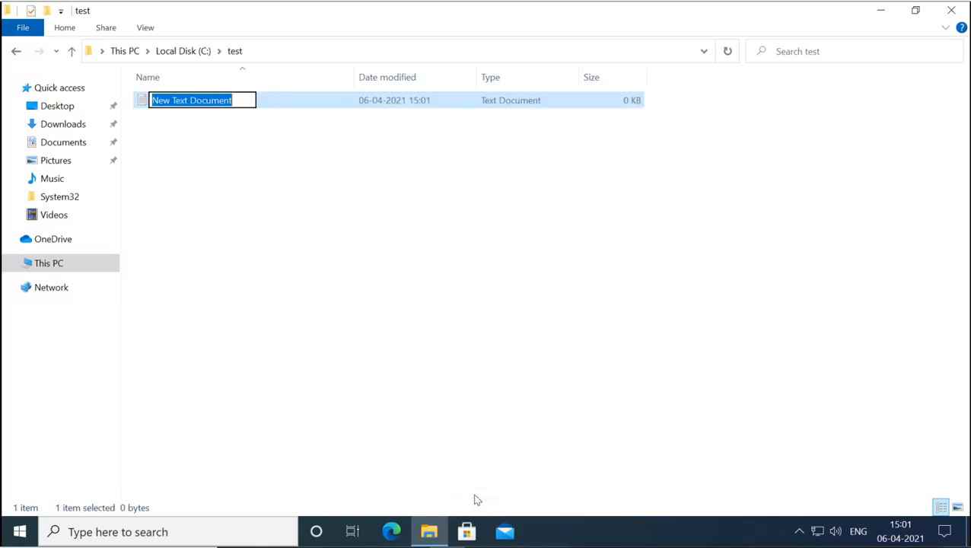
{"action": "type", "text": "file1"}
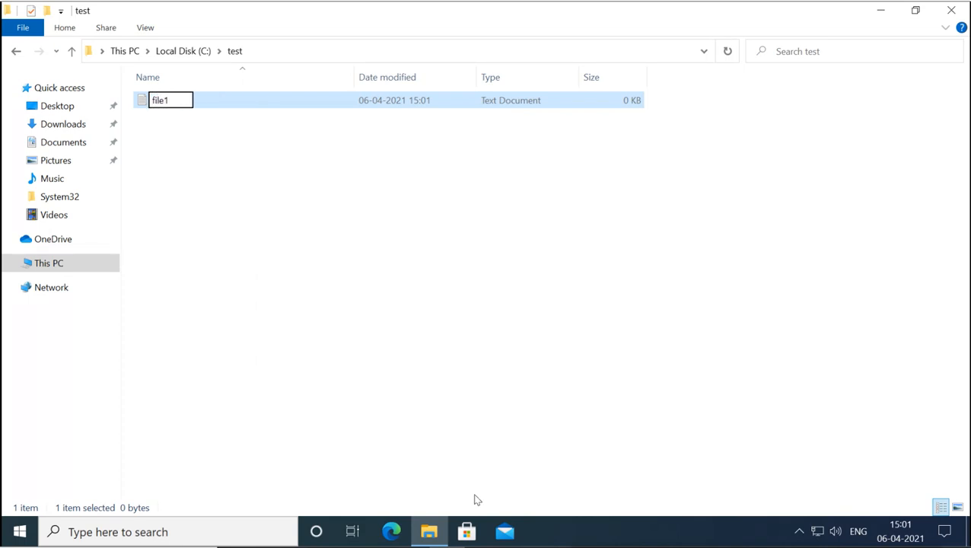
{"action": "key", "text": "Return"}
{"action": "right_click", "coordinate": [270, 209]}
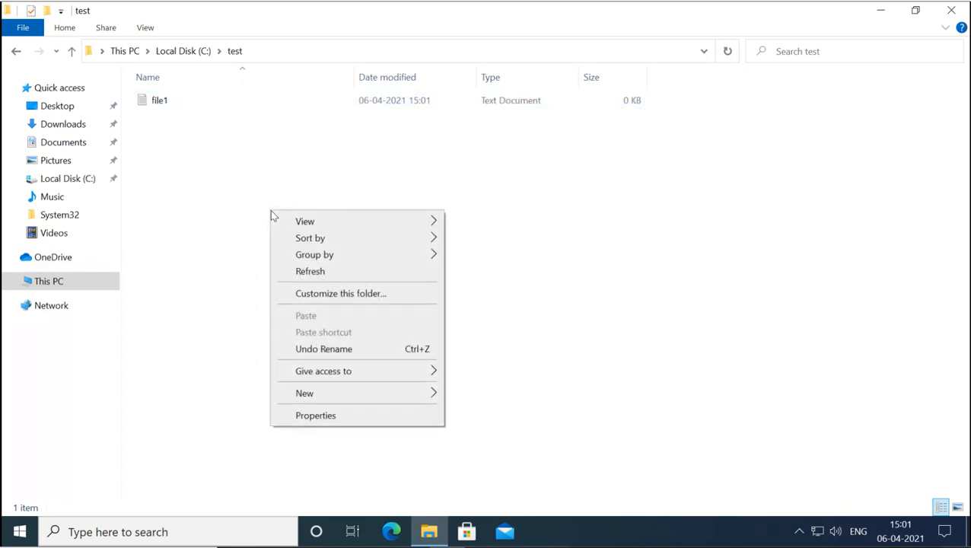
{"action": "mouse_move", "coordinate": [373, 394]}
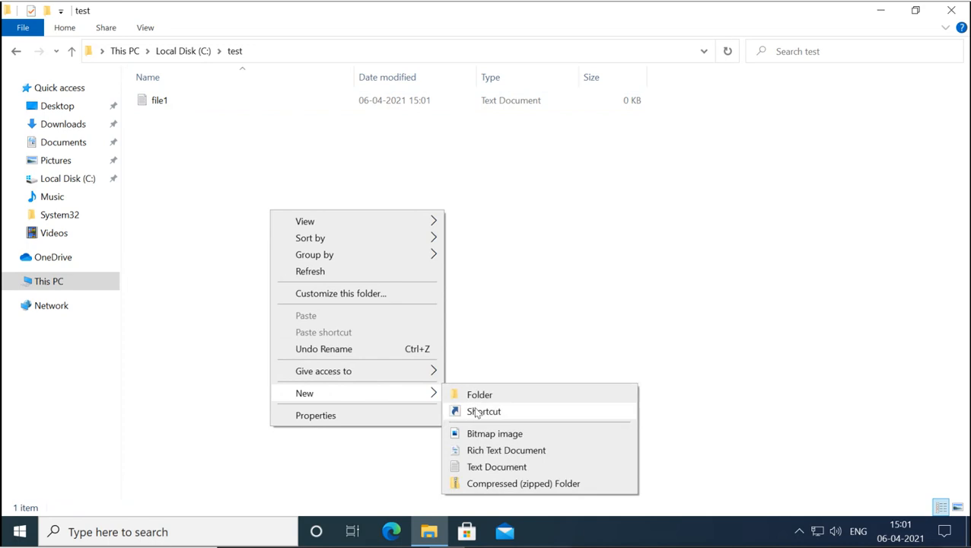
{"action": "left_click", "coordinate": [487, 466]}
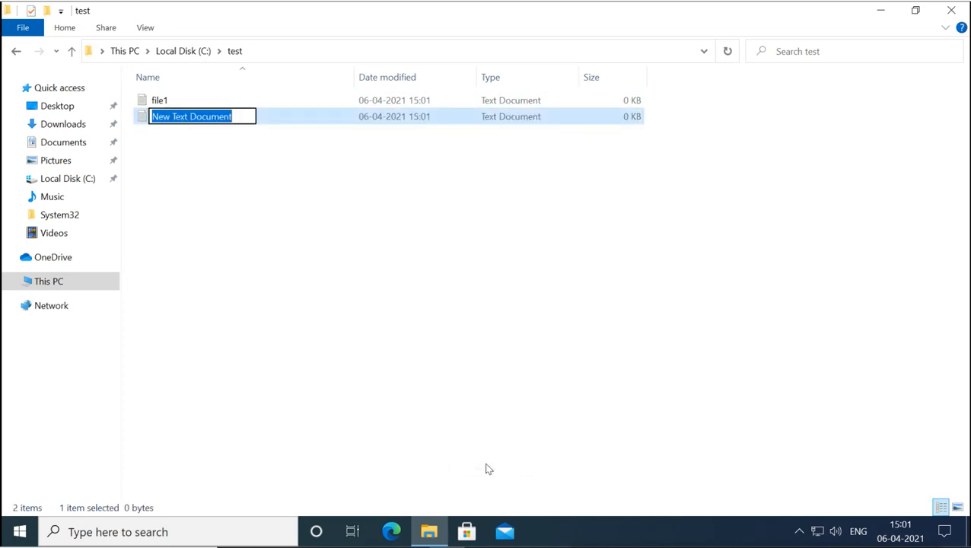
{"action": "type", "text": "file2"}
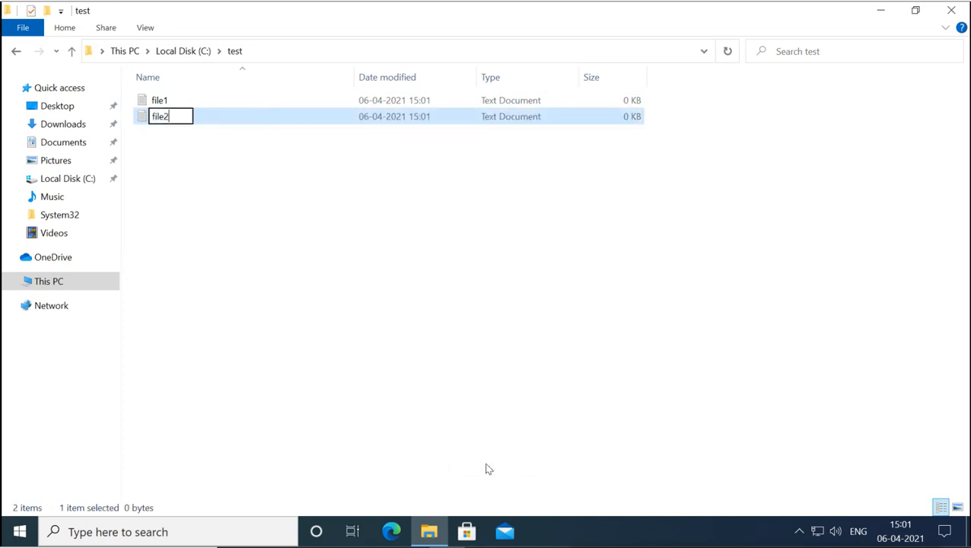
{"action": "key", "text": "Return"}
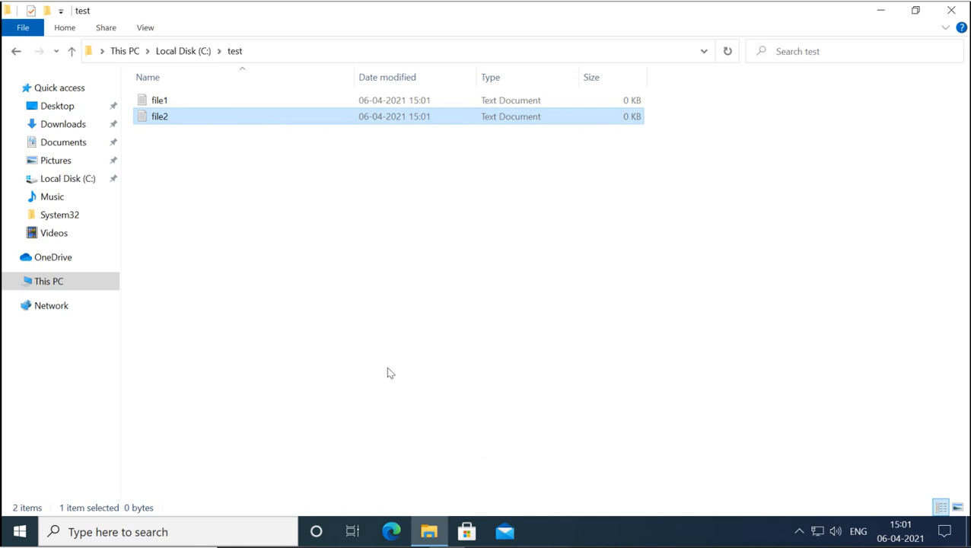
{"action": "left_click", "coordinate": [185, 55]}
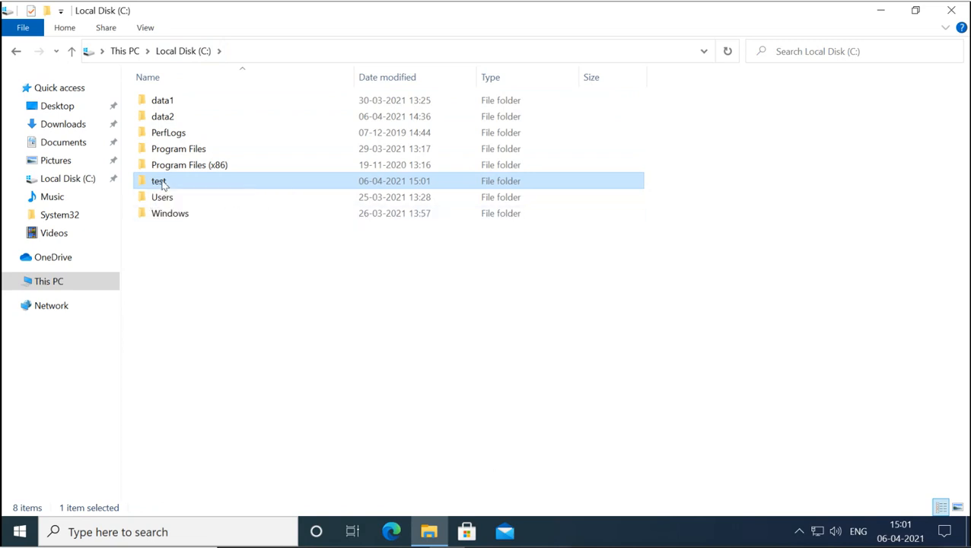
- Bring up the test folder's Properties dialog and move it higher on screen
{"action": "right_click", "coordinate": [162, 183]}
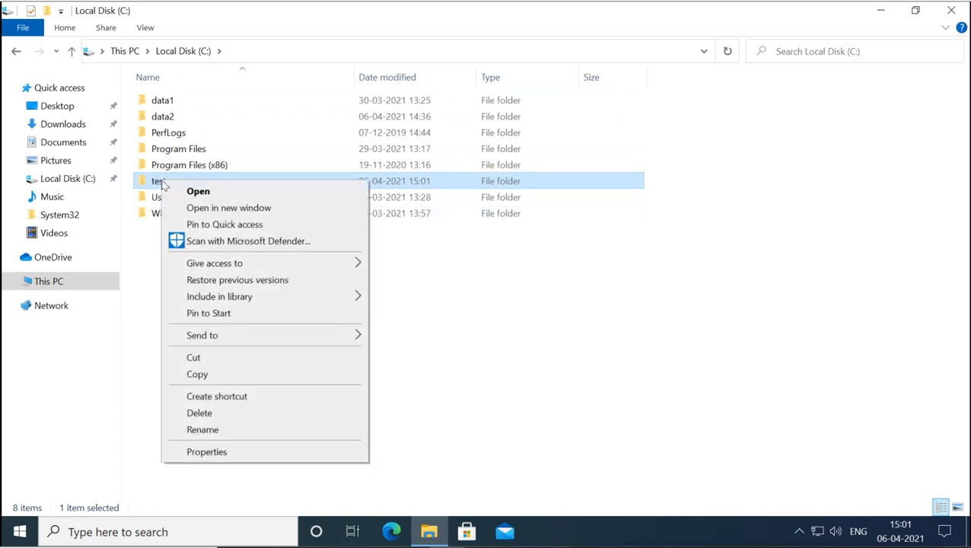
{"action": "left_click", "coordinate": [207, 452]}
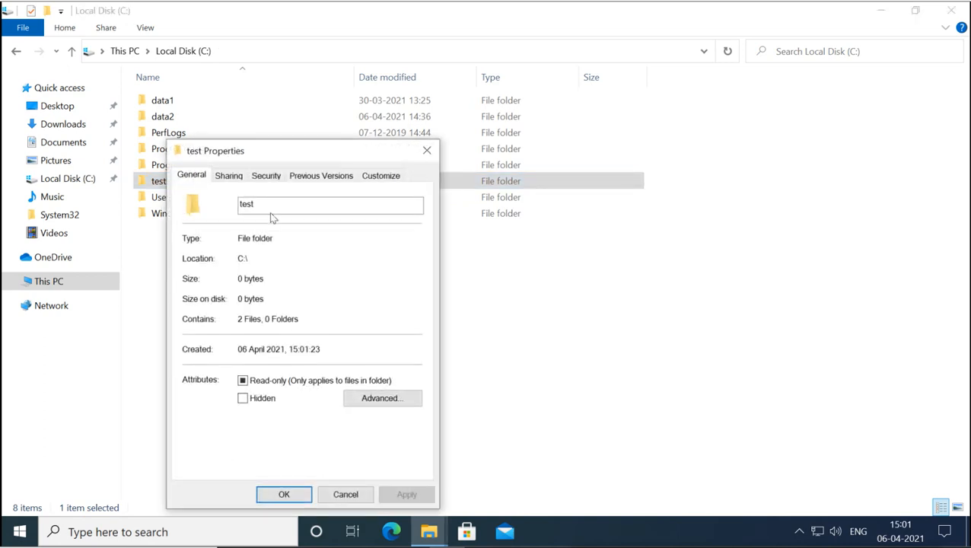
{"action": "left_click_drag", "start_coordinate": [319, 153], "coordinate": [486, 95]}
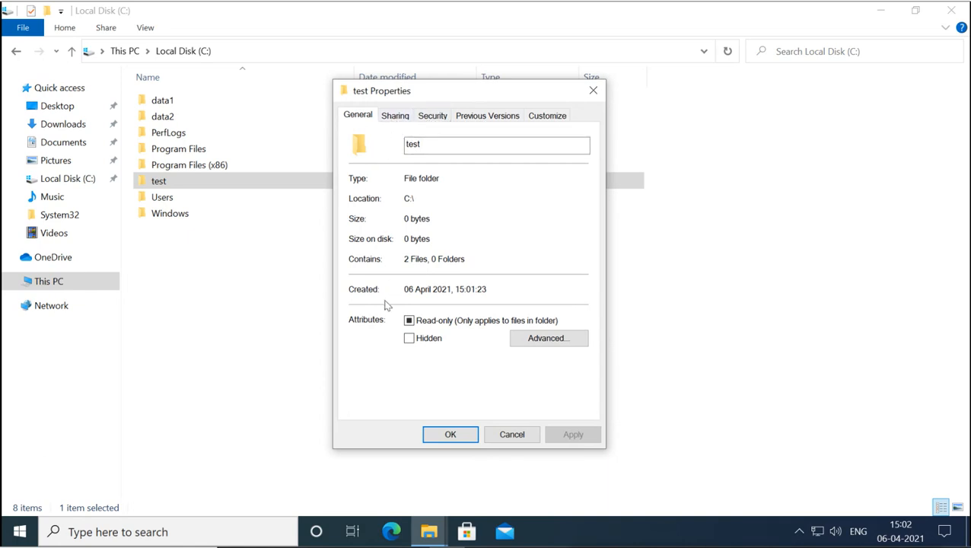
{"action": "left_click", "coordinate": [434, 117]}
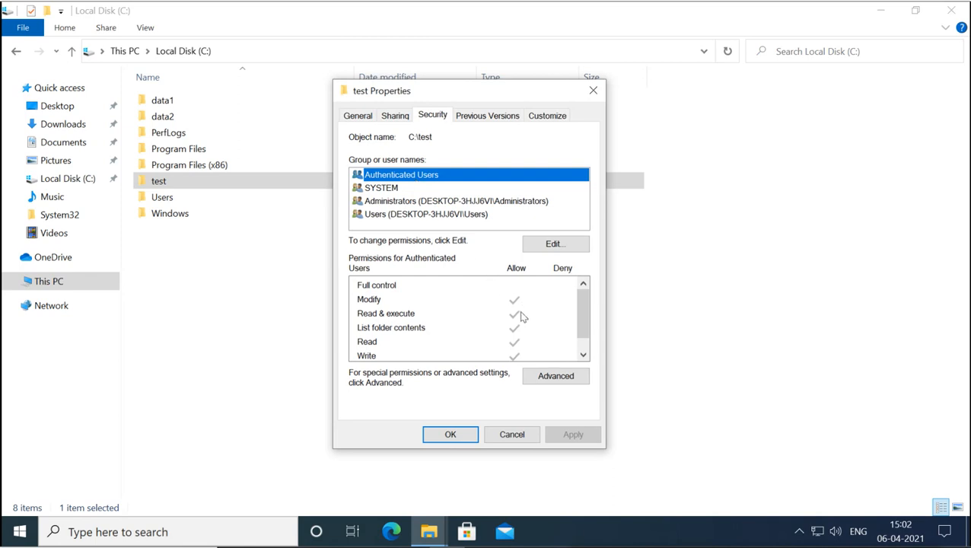
{"action": "left_click", "coordinate": [389, 192]}
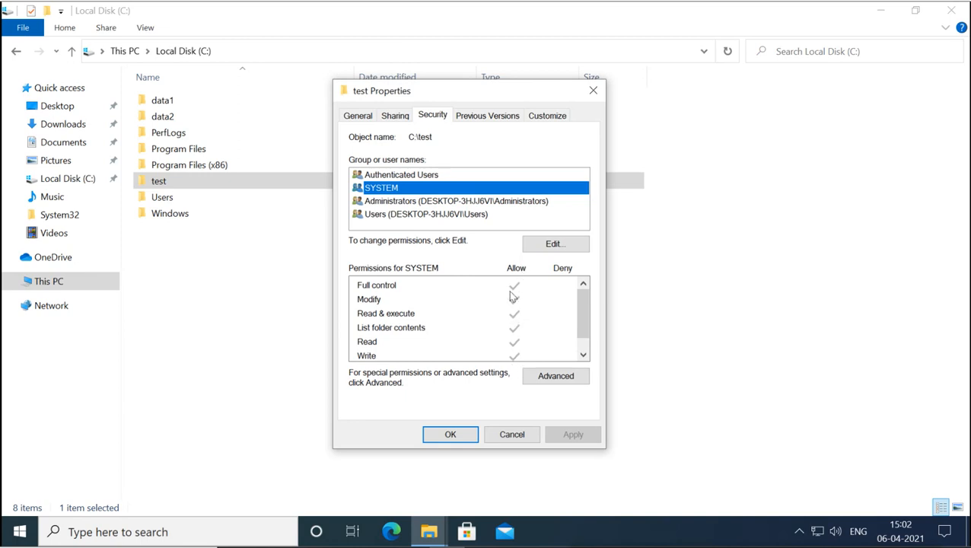
{"action": "left_click", "coordinate": [415, 203]}
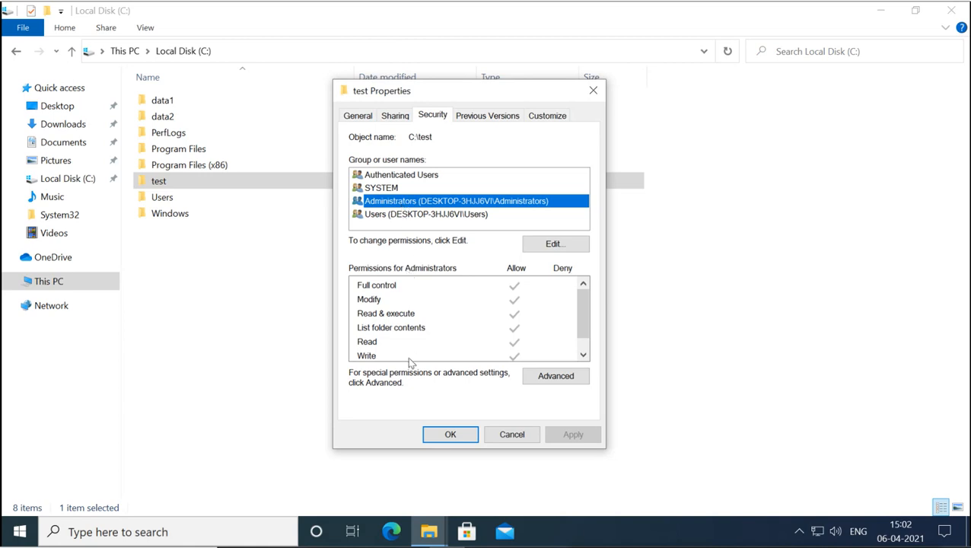
{"action": "left_click", "coordinate": [374, 215]}
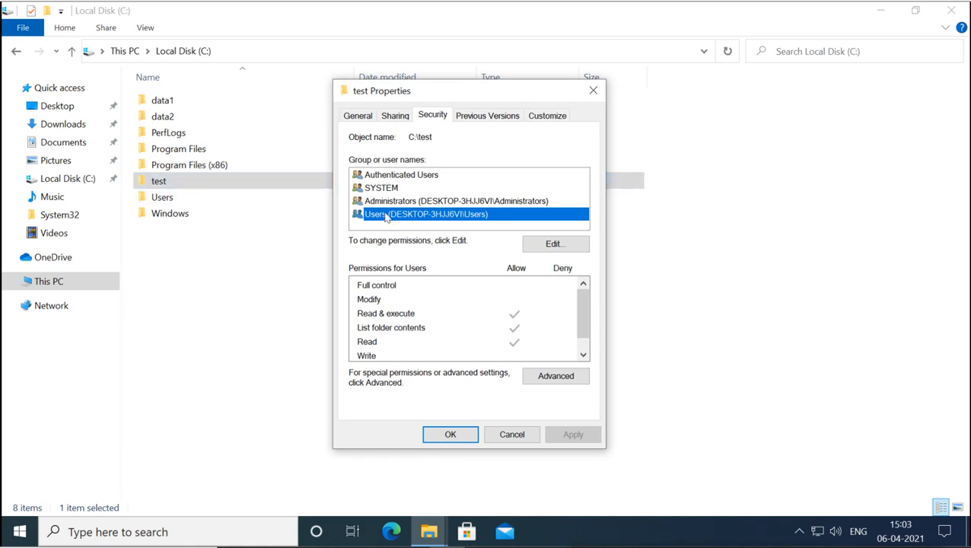
- Close test's Properties, open the test folder and bring up file1's Properties
{"action": "left_click", "coordinate": [511, 435]}
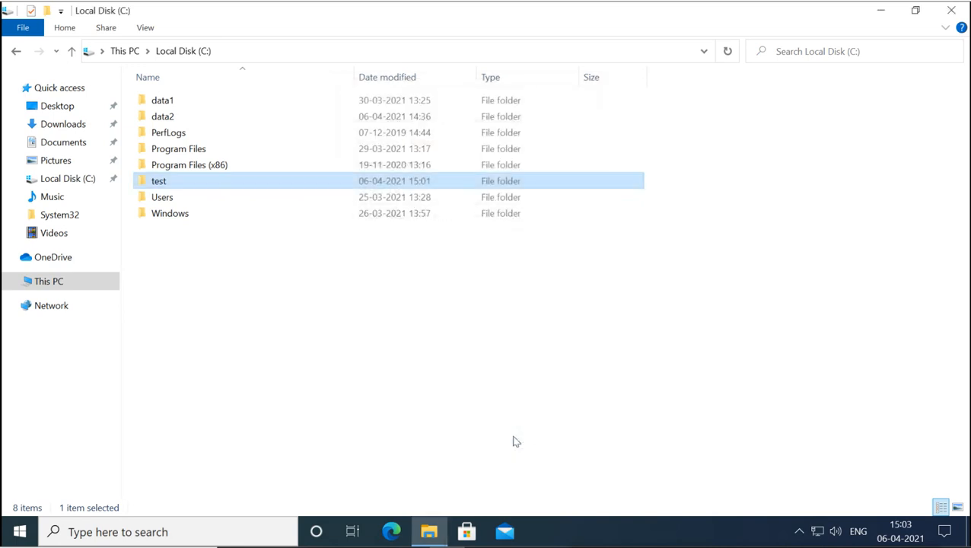
{"action": "double_click", "coordinate": [172, 181]}
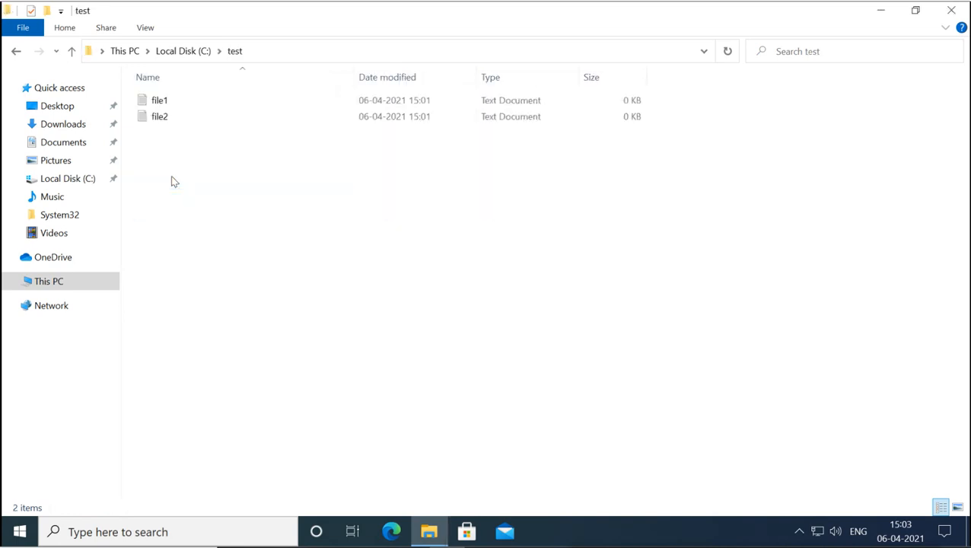
{"action": "left_click", "coordinate": [159, 103]}
{"action": "right_click", "coordinate": [160, 103]}
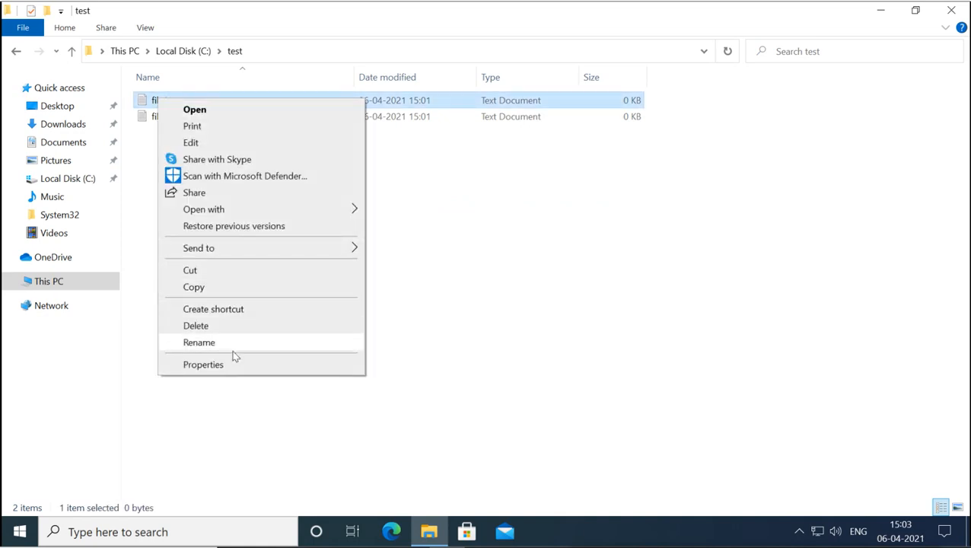
{"action": "left_click", "coordinate": [202, 364]}
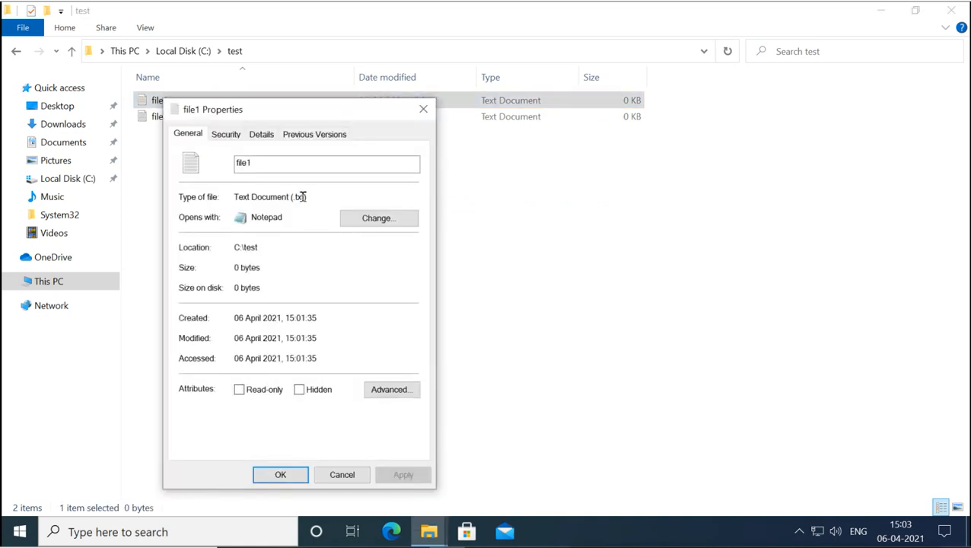
- Review file1's Security permissions for Users, Administrators and SYSTEM, then cancel
{"action": "left_click", "coordinate": [227, 134]}
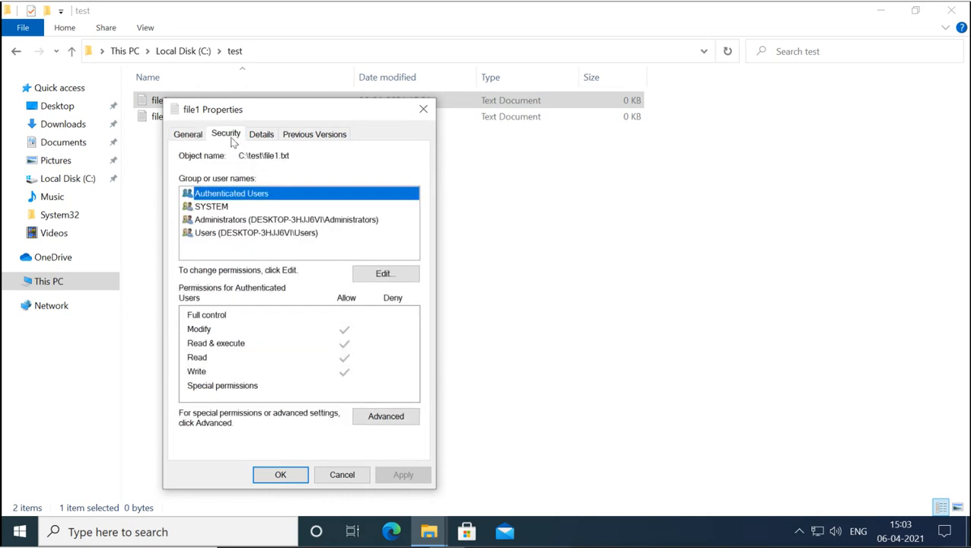
{"action": "left_click", "coordinate": [232, 235]}
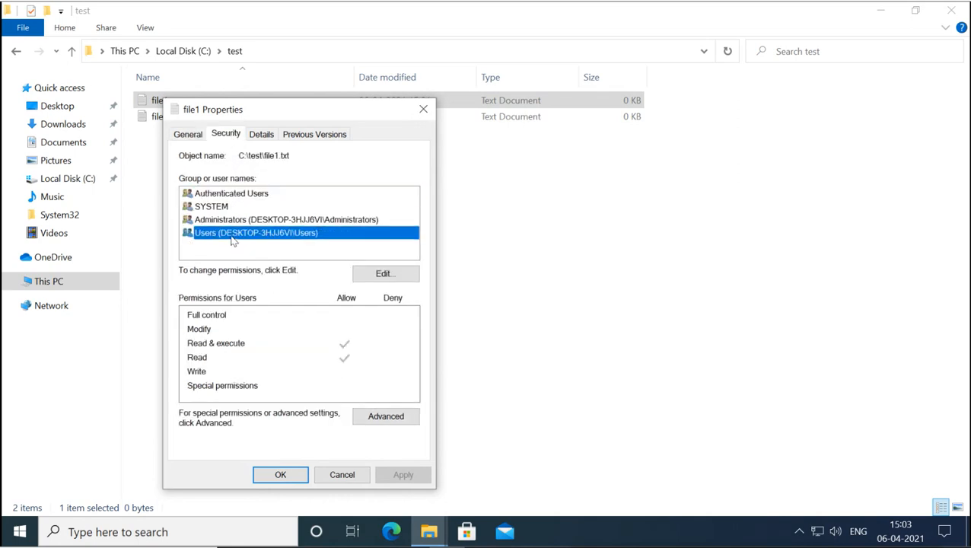
{"action": "left_click", "coordinate": [229, 220]}
{"action": "left_click", "coordinate": [222, 209]}
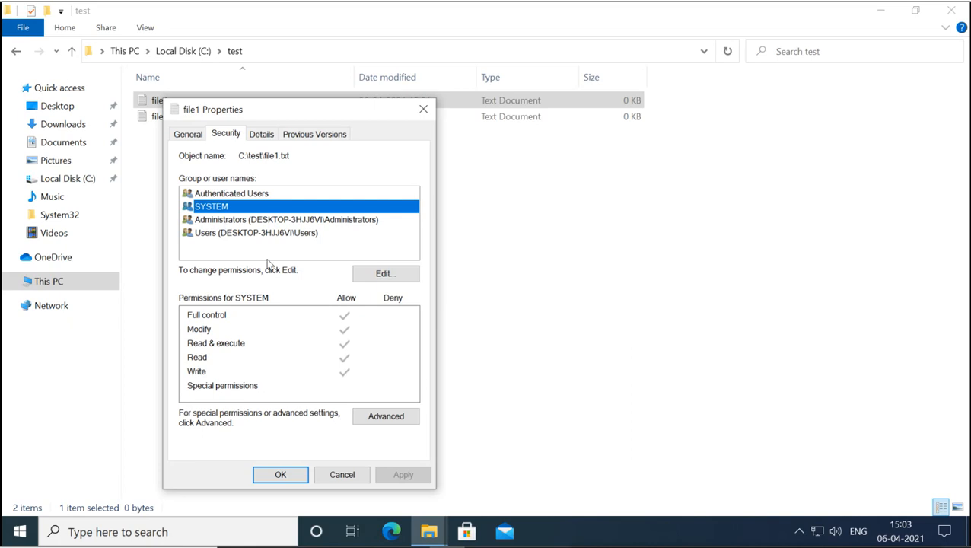
{"action": "left_click", "coordinate": [342, 474]}
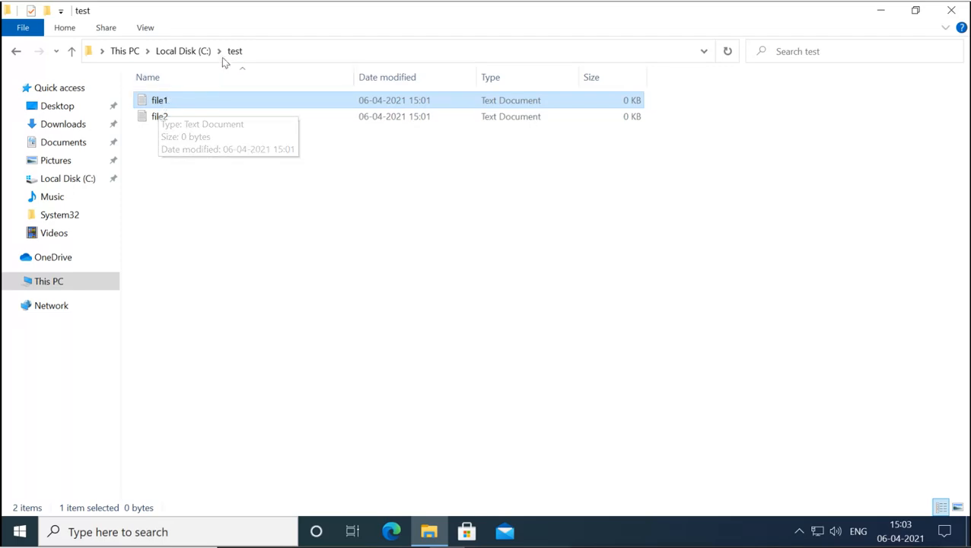
- Go back from the test folder through Local Disk (C:) to This PC, cancelling an accidental rename
{"action": "left_click", "coordinate": [193, 51]}
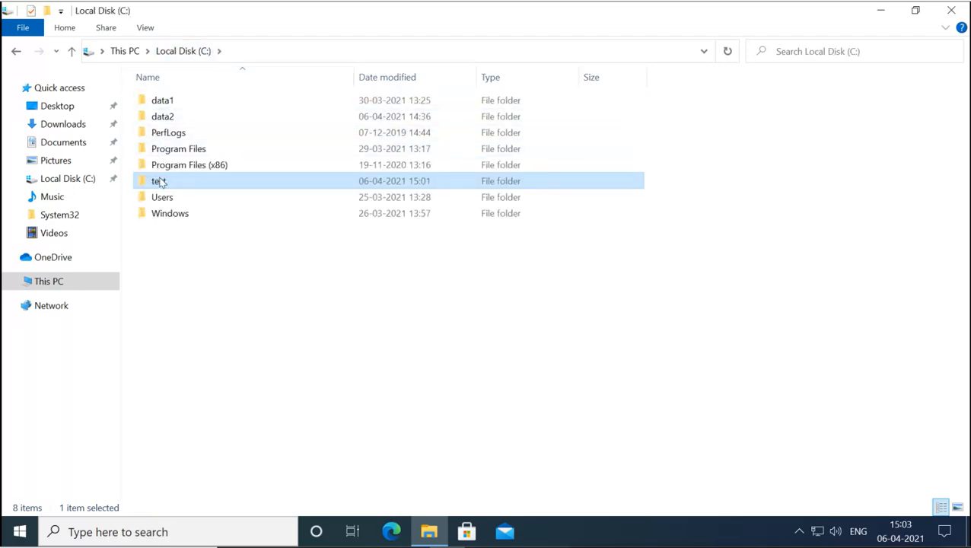
{"action": "left_click", "coordinate": [164, 182]}
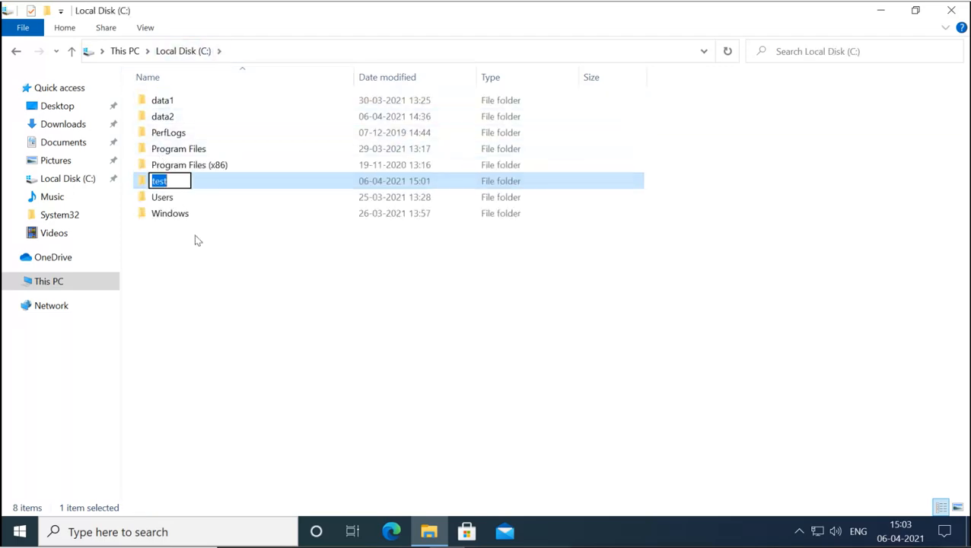
{"action": "left_click", "coordinate": [195, 237]}
{"action": "left_click", "coordinate": [173, 181]}
{"action": "left_click", "coordinate": [185, 51]}
{"action": "left_click", "coordinate": [128, 51]}
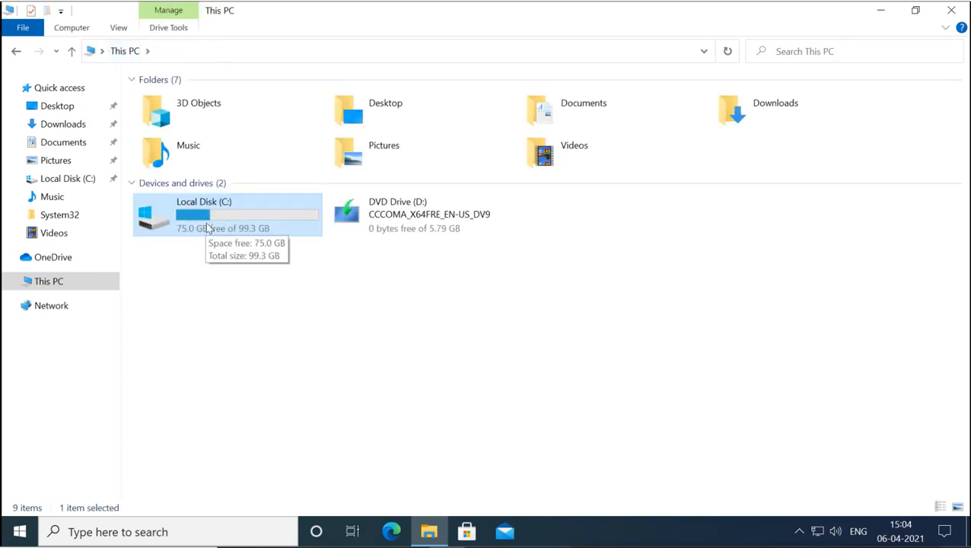
- Review Local Disk (C:)'s Security permissions for Administrators, SYSTEM and Users, then cancel
{"action": "right_click", "coordinate": [207, 222]}
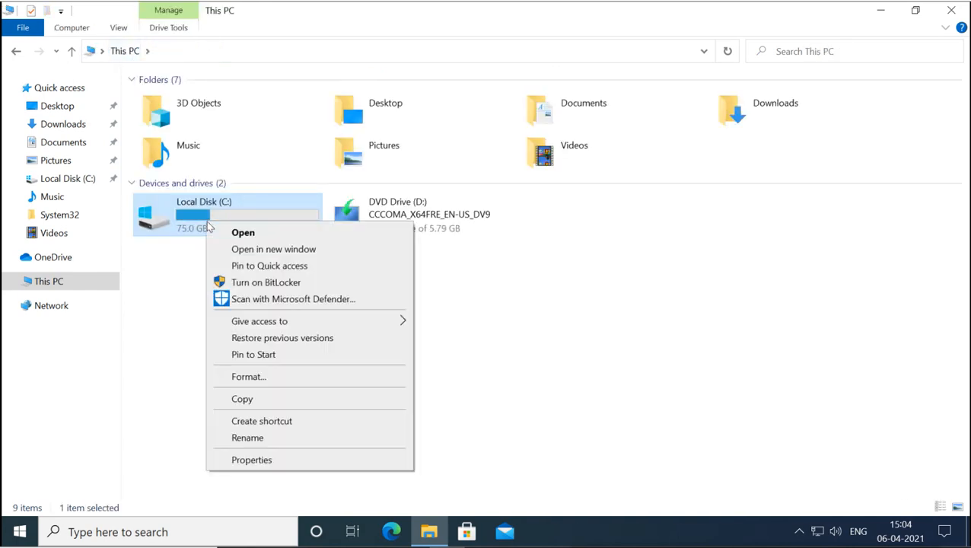
{"action": "left_click", "coordinate": [251, 460]}
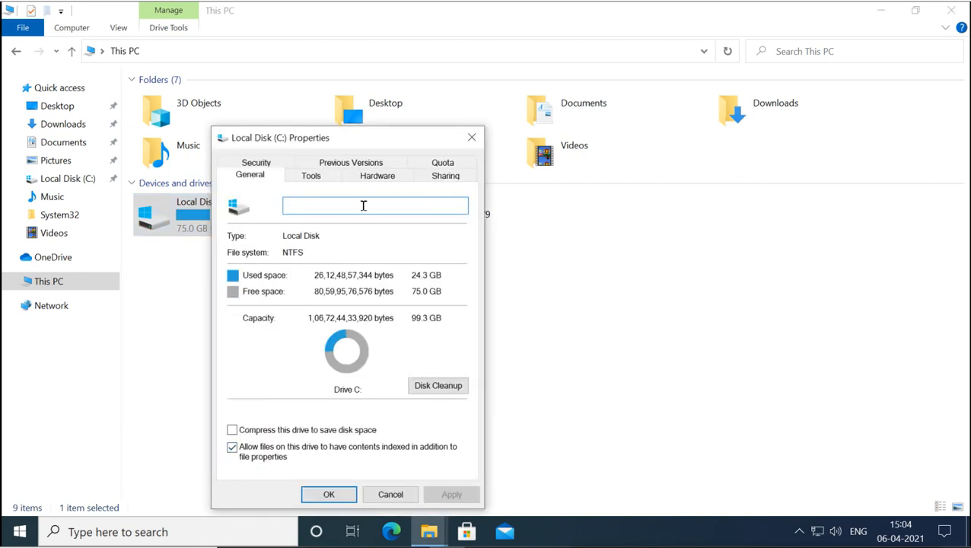
{"action": "left_click", "coordinate": [270, 164]}
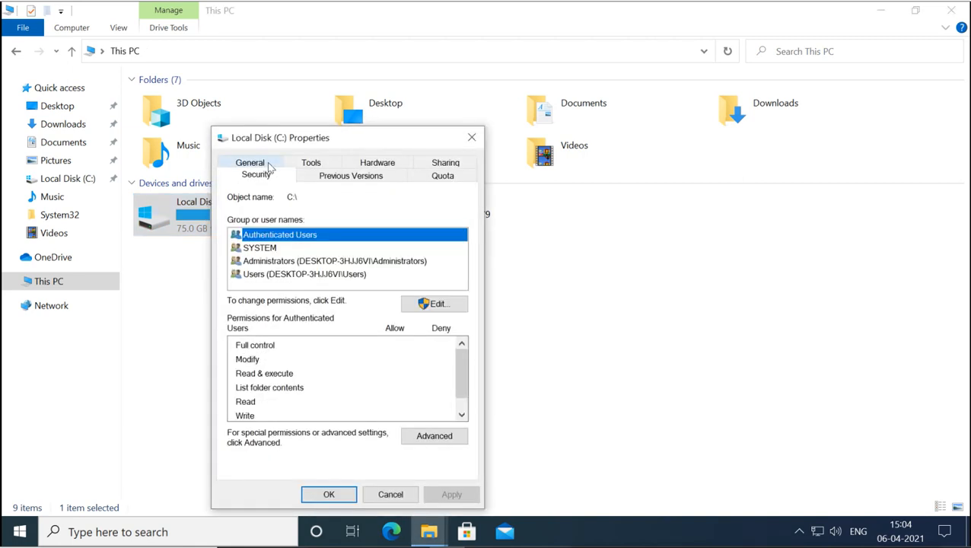
{"action": "left_click", "coordinate": [294, 262]}
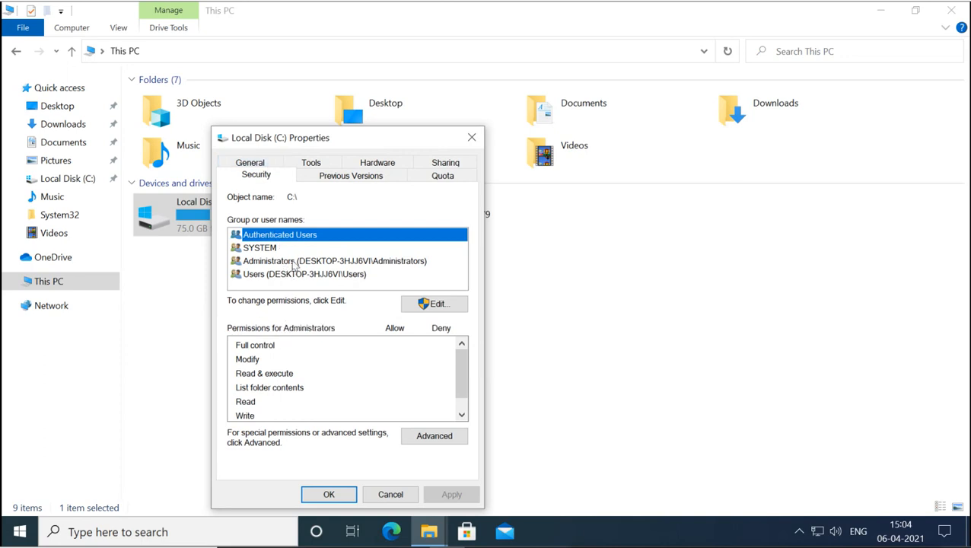
{"action": "left_click", "coordinate": [271, 249]}
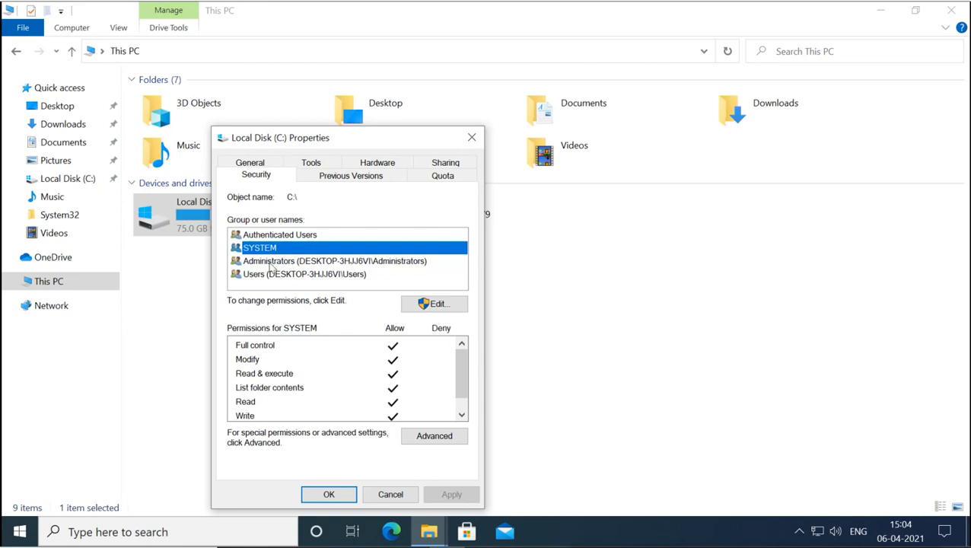
{"action": "left_click", "coordinate": [270, 263]}
{"action": "left_click", "coordinate": [271, 275]}
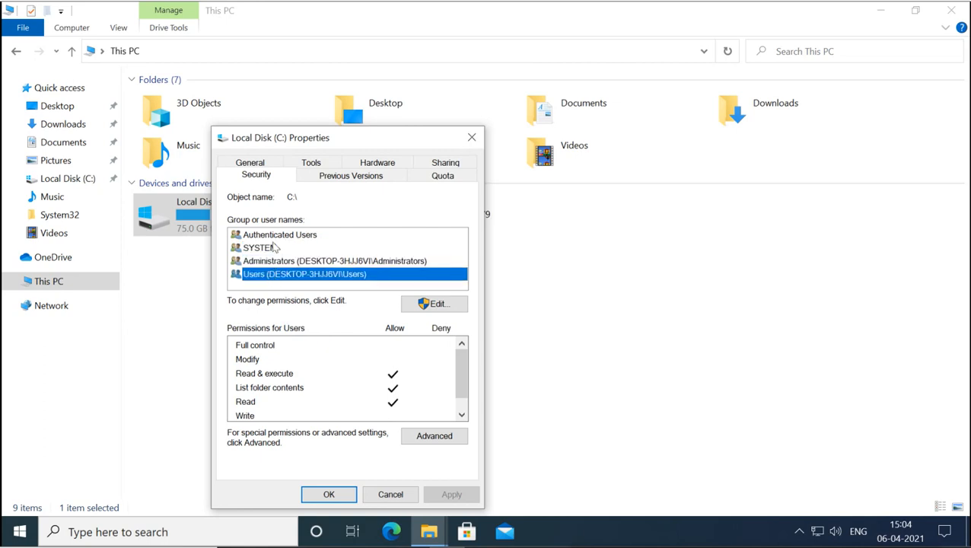
{"action": "left_click", "coordinate": [386, 494]}
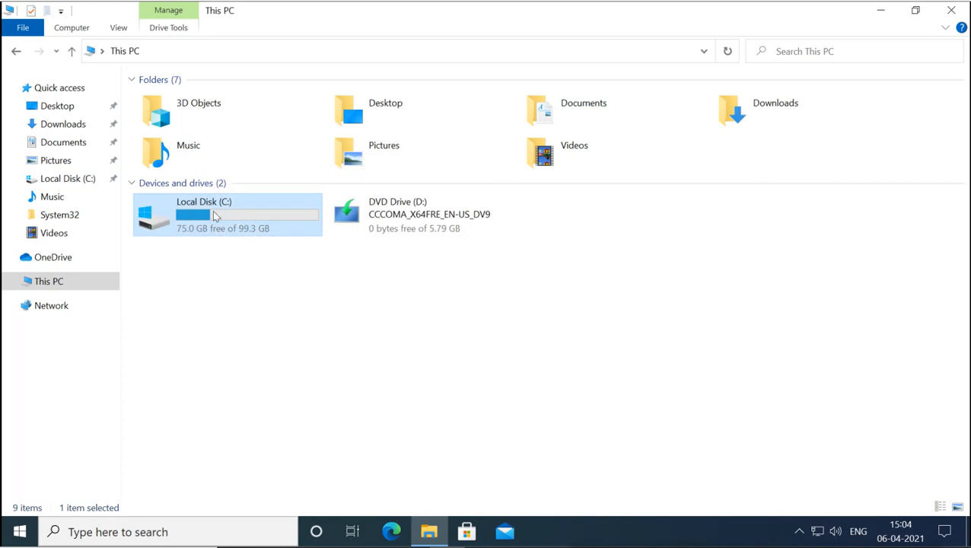
- Open Local Disk (C:) and confirm on the test folder's Sharing tab that it is 'Not Shared'
{"action": "double_click", "coordinate": [215, 217]}
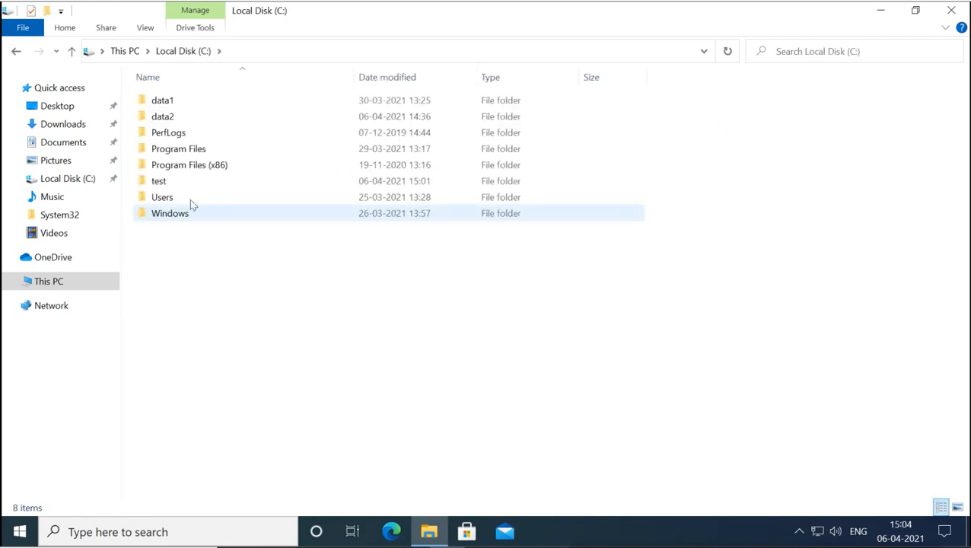
{"action": "left_click", "coordinate": [168, 188]}
{"action": "right_click", "coordinate": [171, 189]}
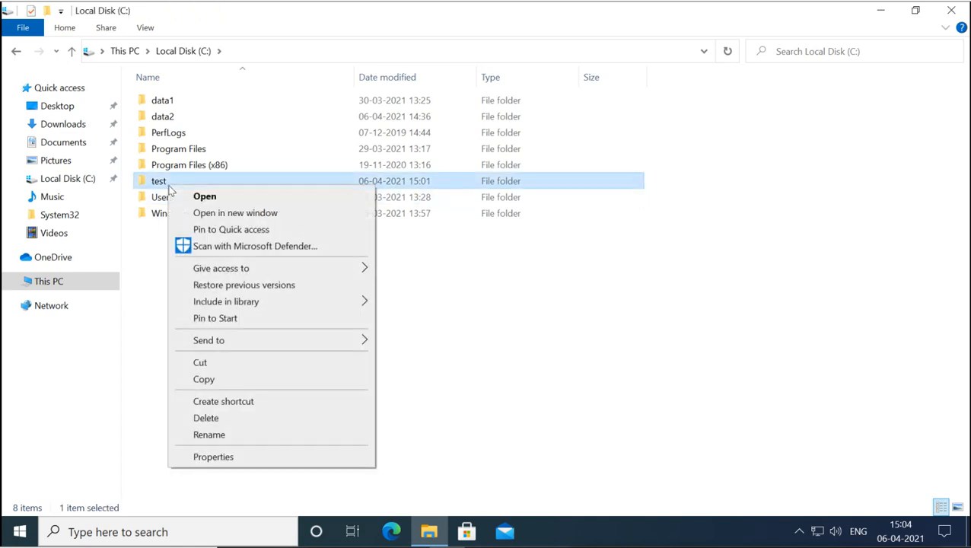
{"action": "left_click", "coordinate": [227, 458]}
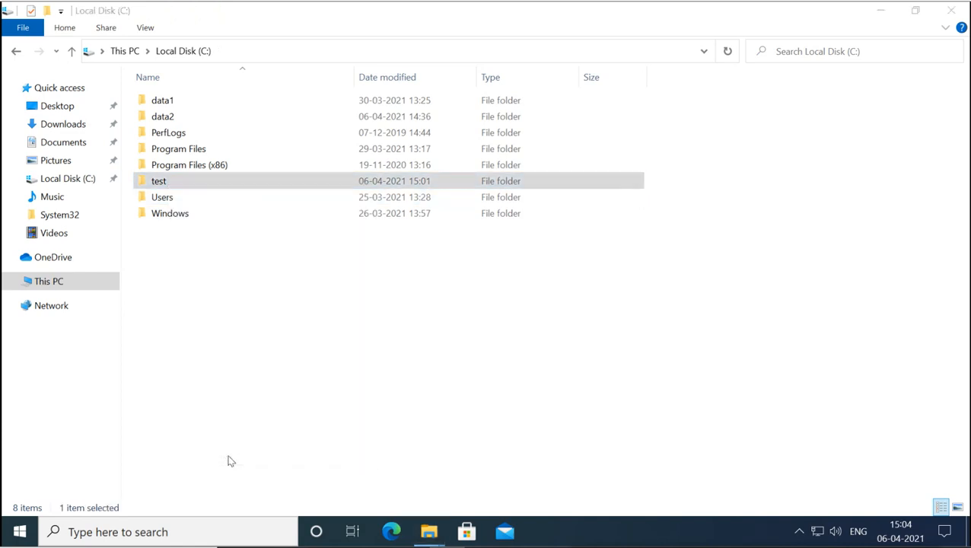
{"action": "left_click", "coordinate": [236, 176]}
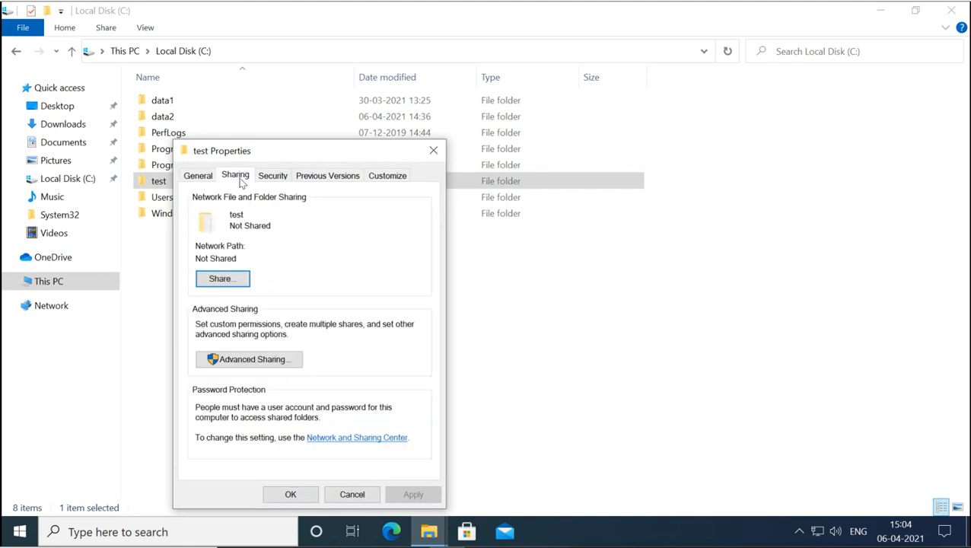
{"action": "left_click", "coordinate": [355, 495]}
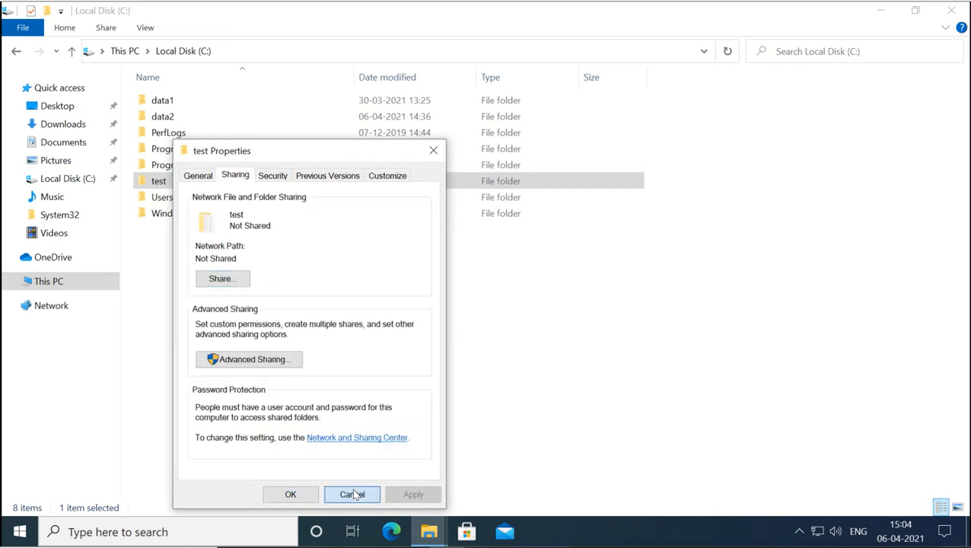
{"action": "double_click", "coordinate": [172, 186]}
{"action": "right_click", "coordinate": [201, 241]}
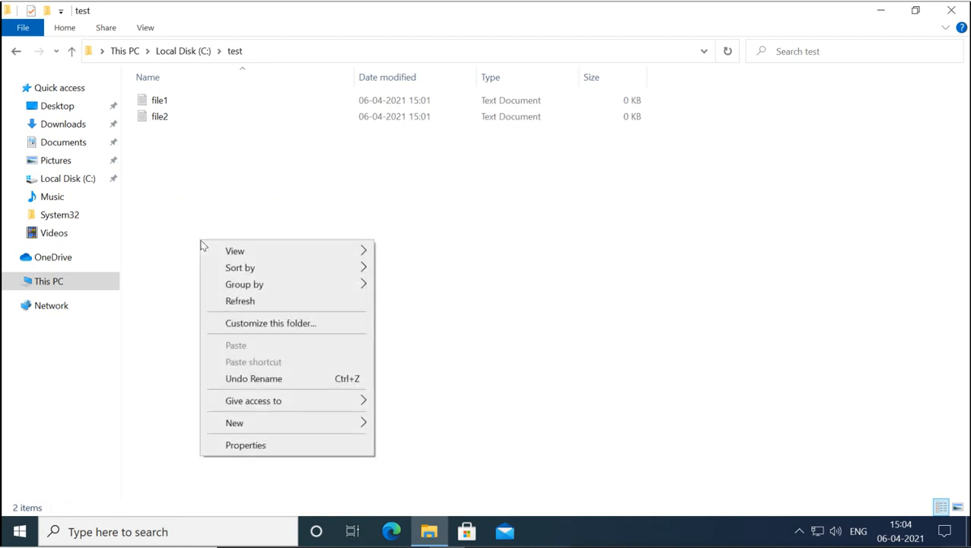
{"action": "mouse_move", "coordinate": [291, 422]}
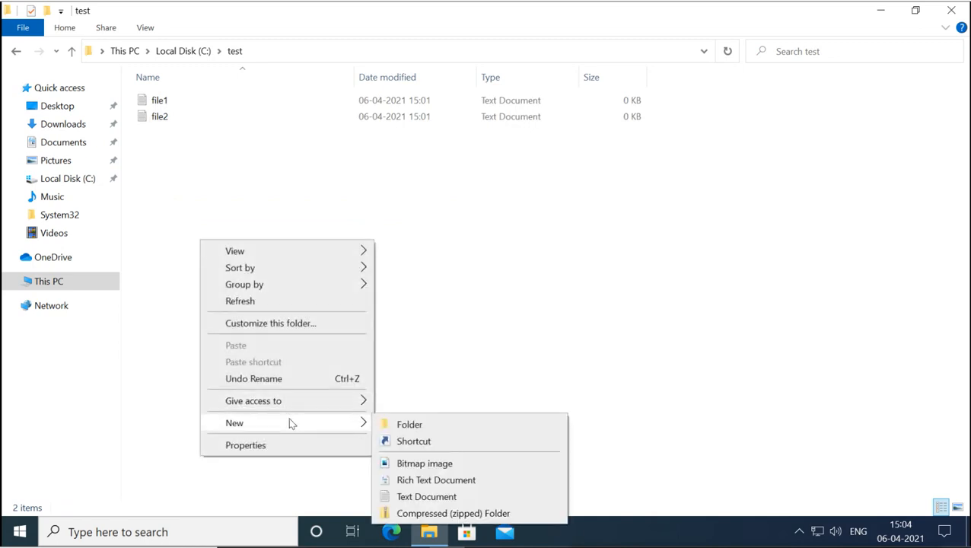
{"action": "left_click", "coordinate": [400, 428]}
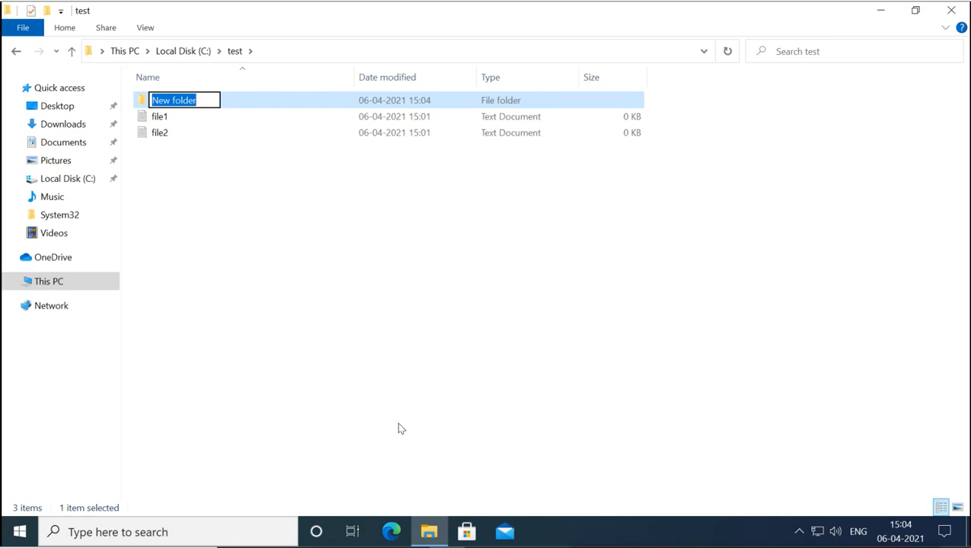
{"action": "type", "text": "data"}
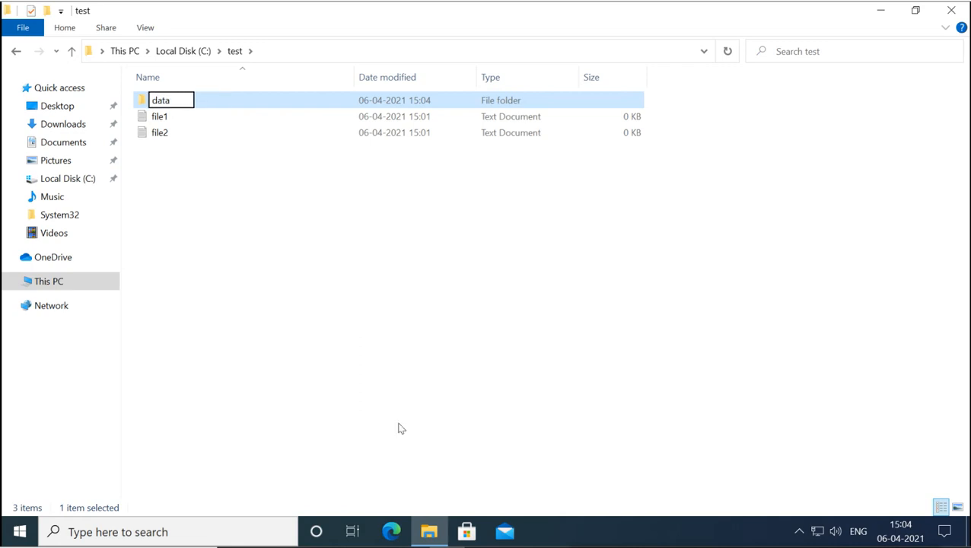
{"action": "key", "text": "Return"}
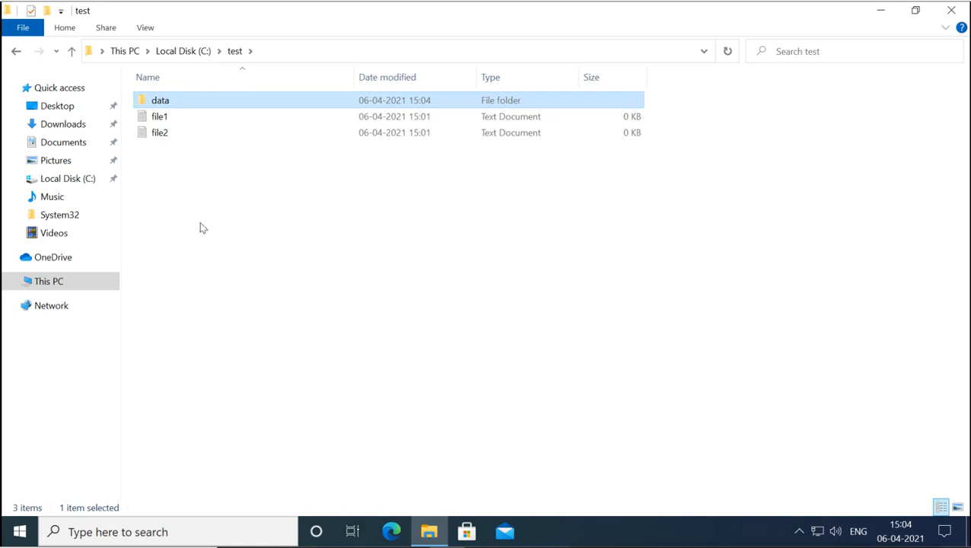
{"action": "right_click", "coordinate": [163, 107]}
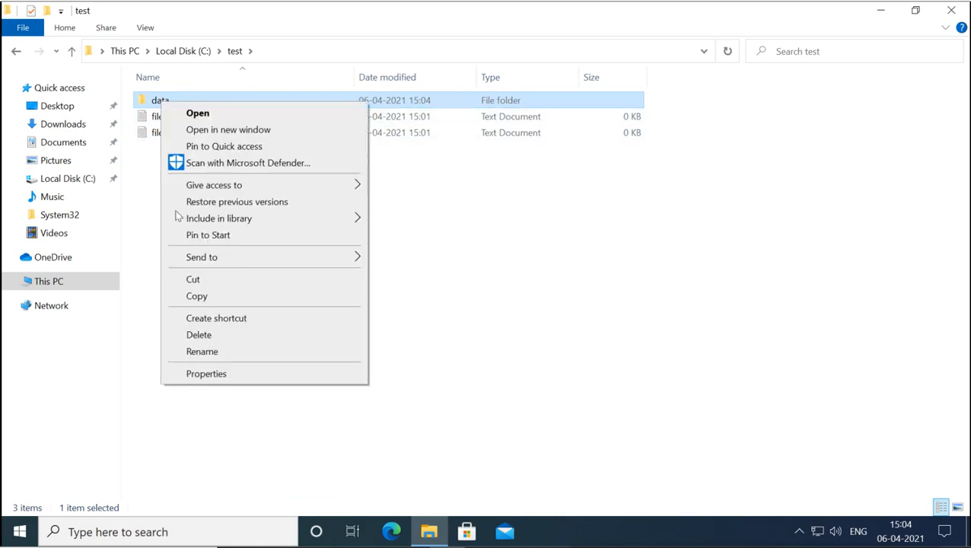
{"action": "left_click", "coordinate": [210, 374]}
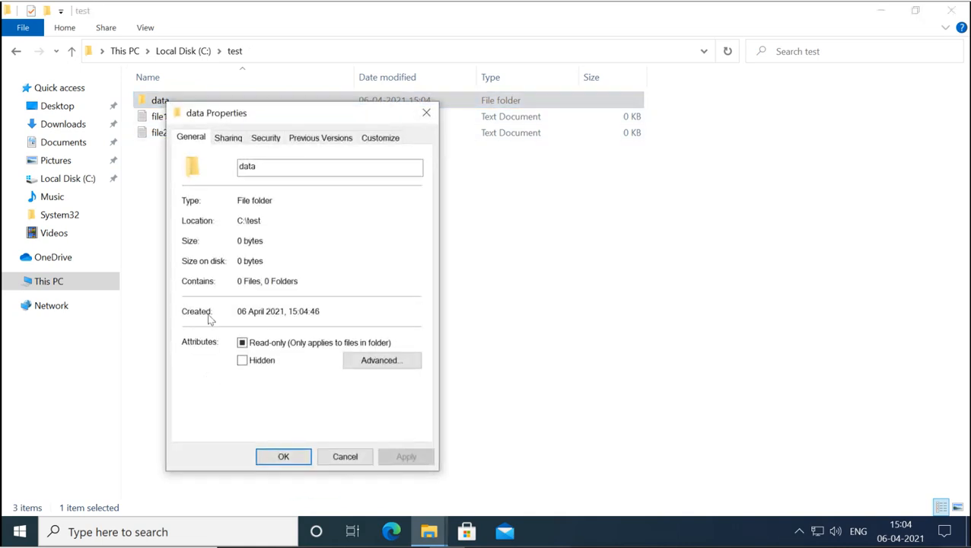
{"action": "left_click", "coordinate": [271, 139]}
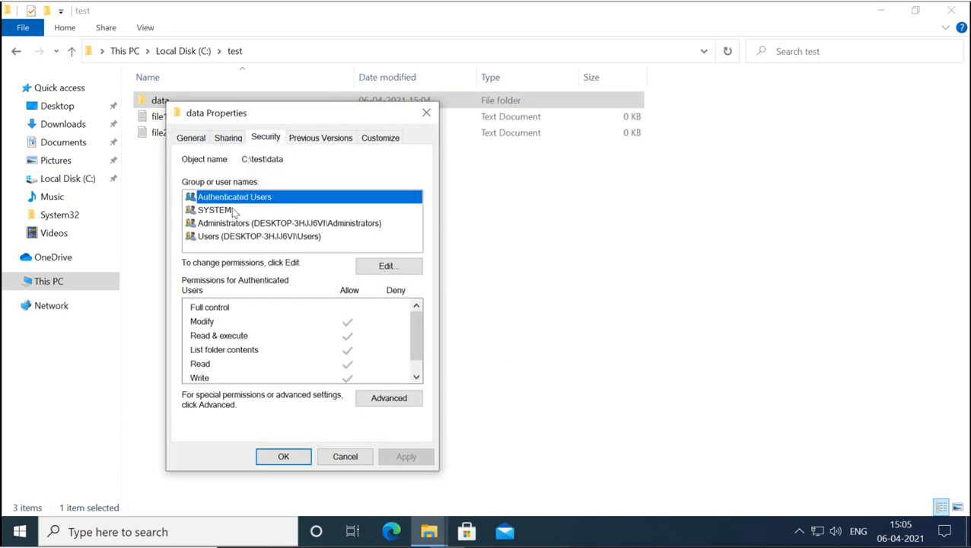
{"action": "left_click", "coordinate": [353, 459]}
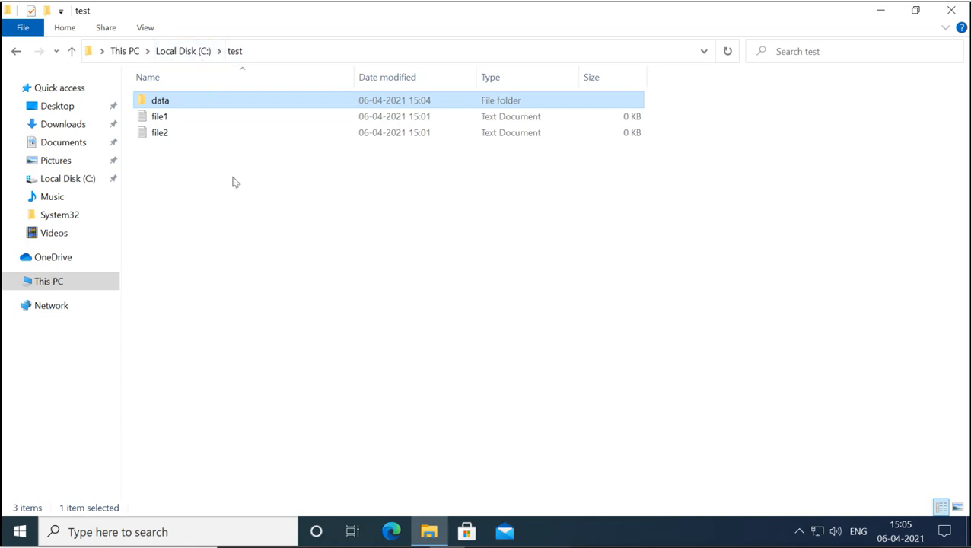
- Go up to This PC and reopen Local Disk (C:) to list its folders
{"action": "left_click", "coordinate": [177, 51]}
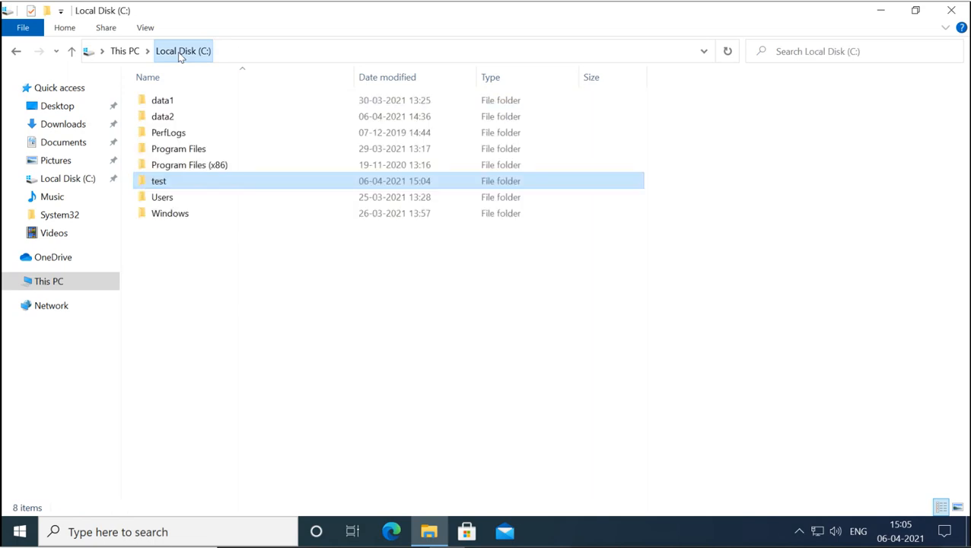
{"action": "left_click", "coordinate": [131, 52]}
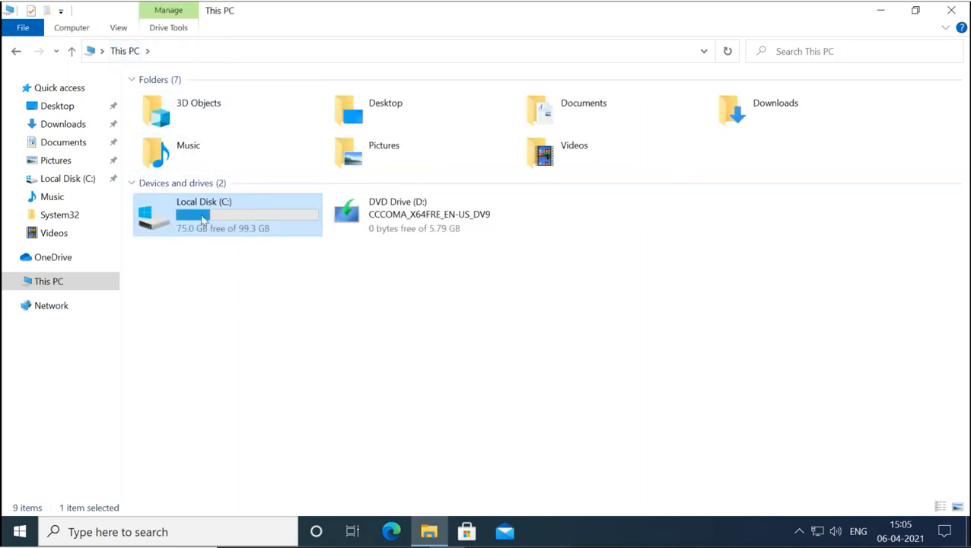
{"action": "mouse_move", "coordinate": [203, 218]}
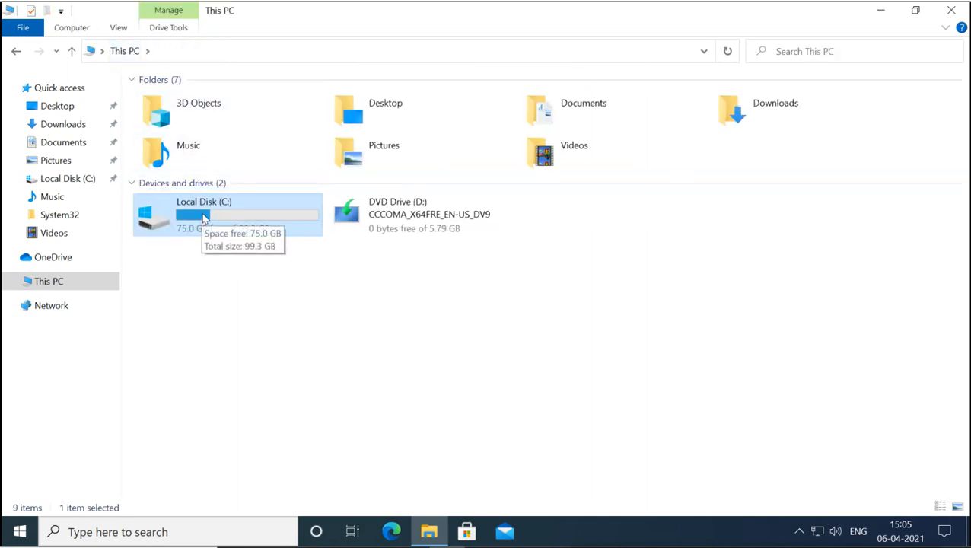
{"action": "right_click", "coordinate": [203, 218]}
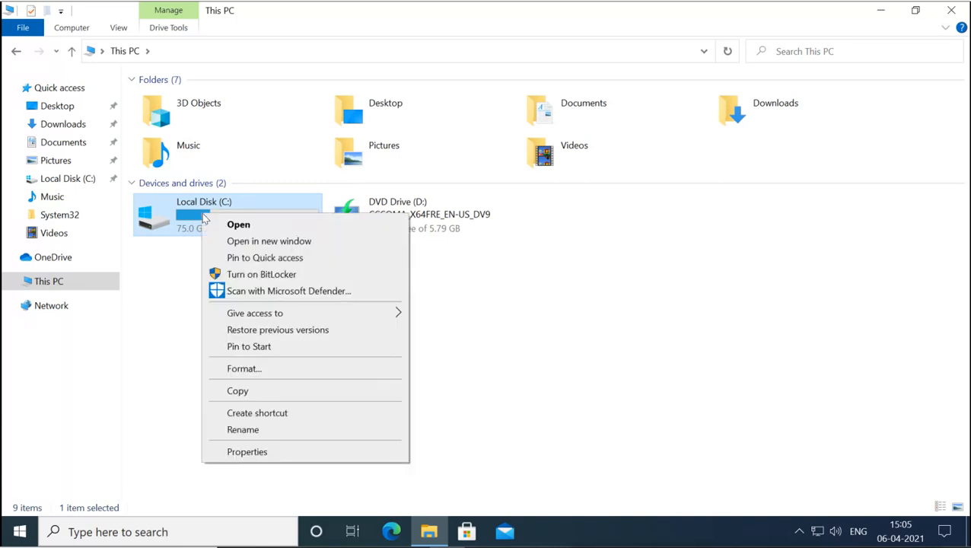
{"action": "left_click", "coordinate": [545, 335]}
{"action": "double_click", "coordinate": [213, 219]}
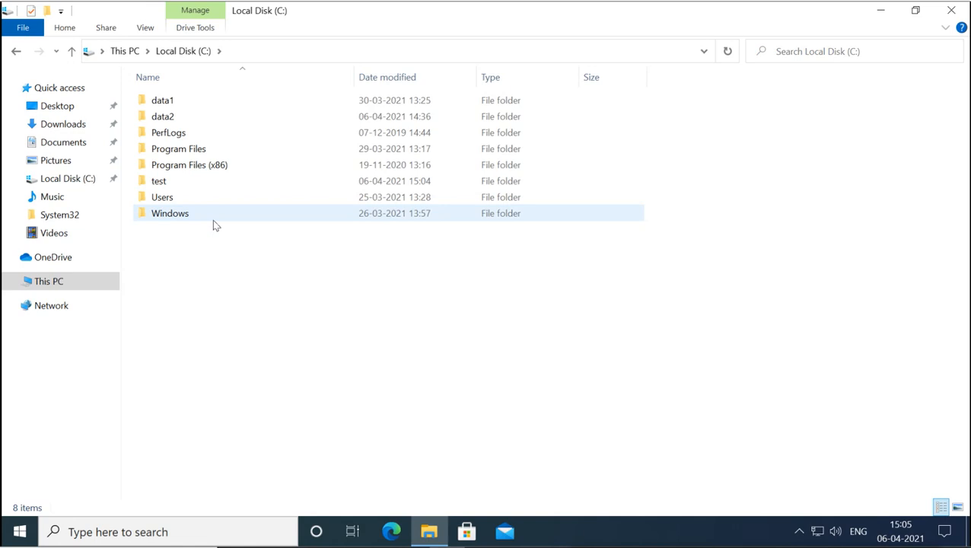
- Open the test folder's Properties on the Security tab
{"action": "mouse_move", "coordinate": [171, 184]}
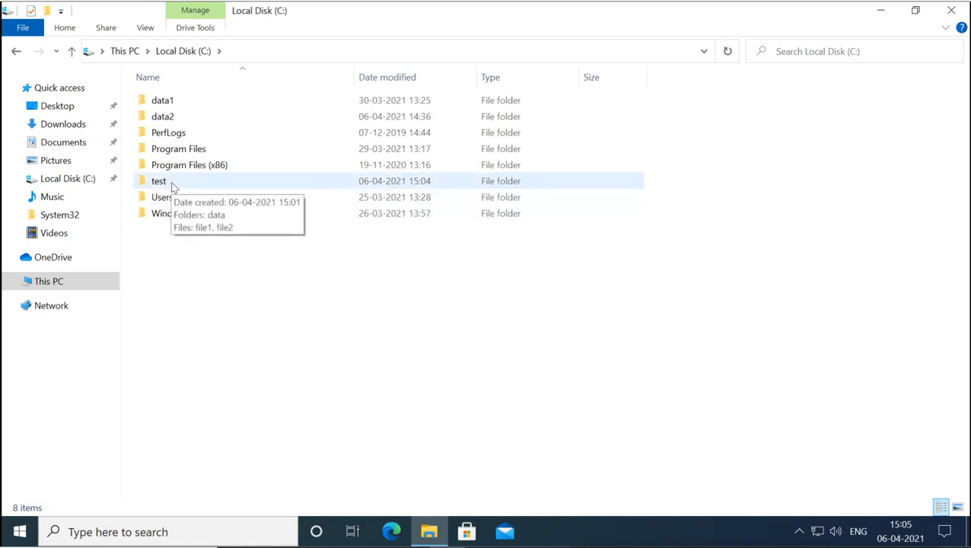
{"action": "right_click", "coordinate": [171, 181]}
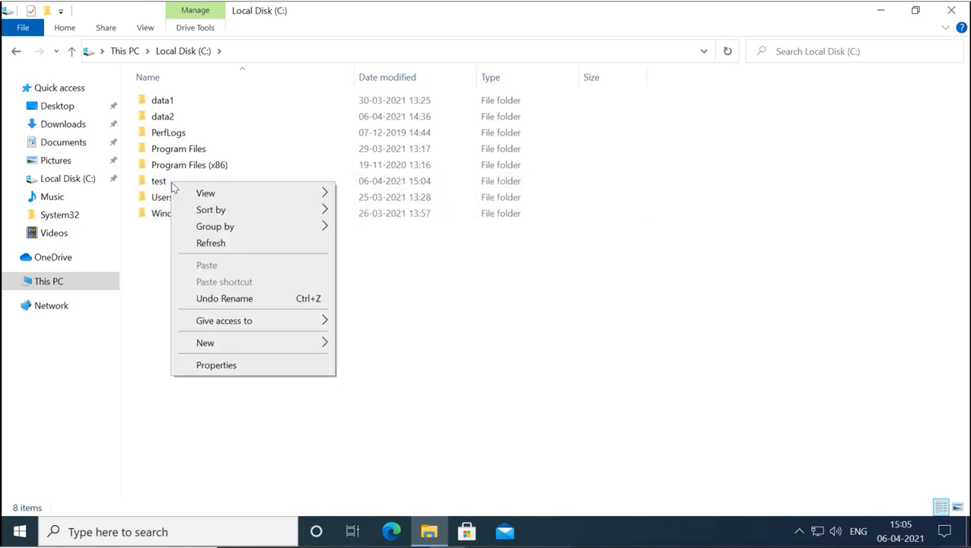
{"action": "left_click", "coordinate": [159, 184]}
{"action": "right_click", "coordinate": [159, 184]}
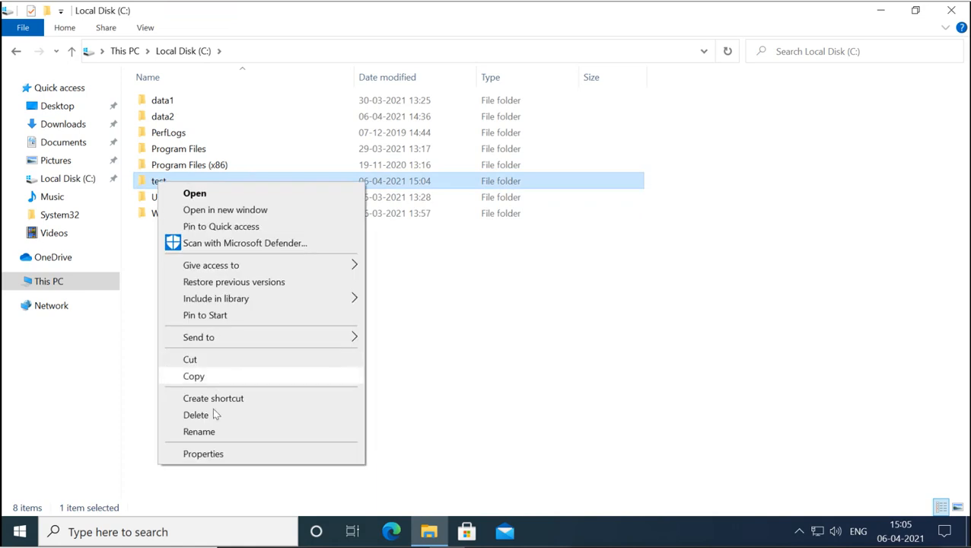
{"action": "left_click", "coordinate": [211, 453]}
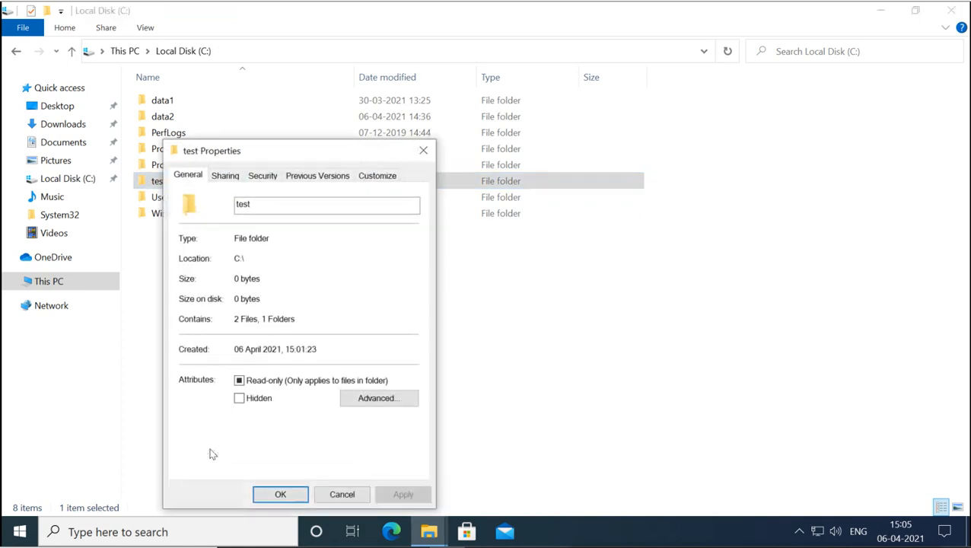
{"action": "left_click", "coordinate": [265, 180]}
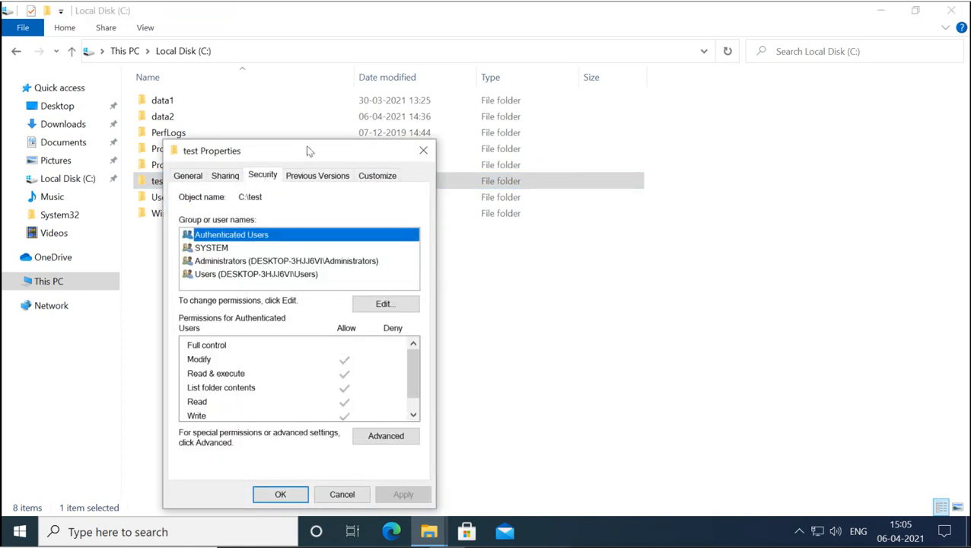
- Reposition the Properties window and review the Read & execute, List folder contents and Modify permissions
{"action": "left_click_drag", "start_coordinate": [309, 151], "coordinate": [407, 105]}
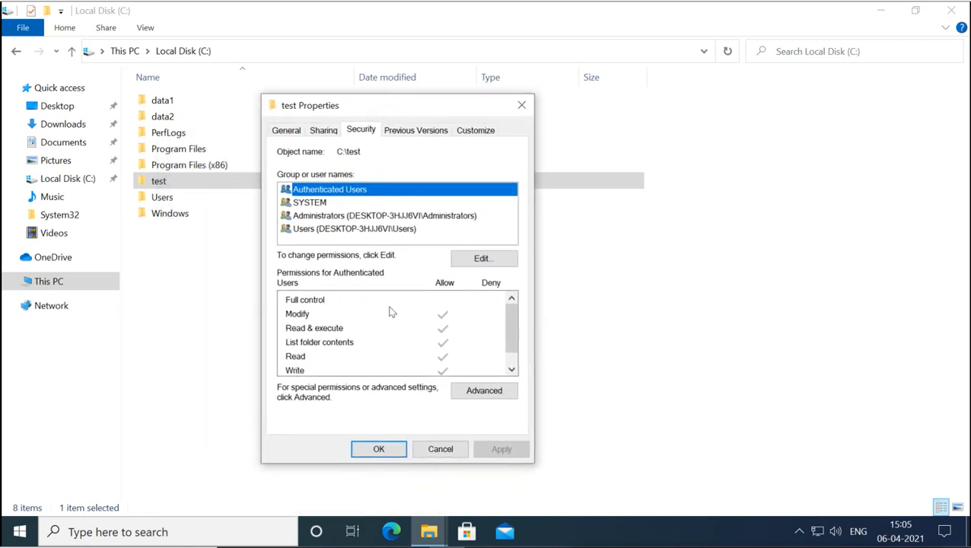
{"action": "left_click", "coordinate": [326, 332]}
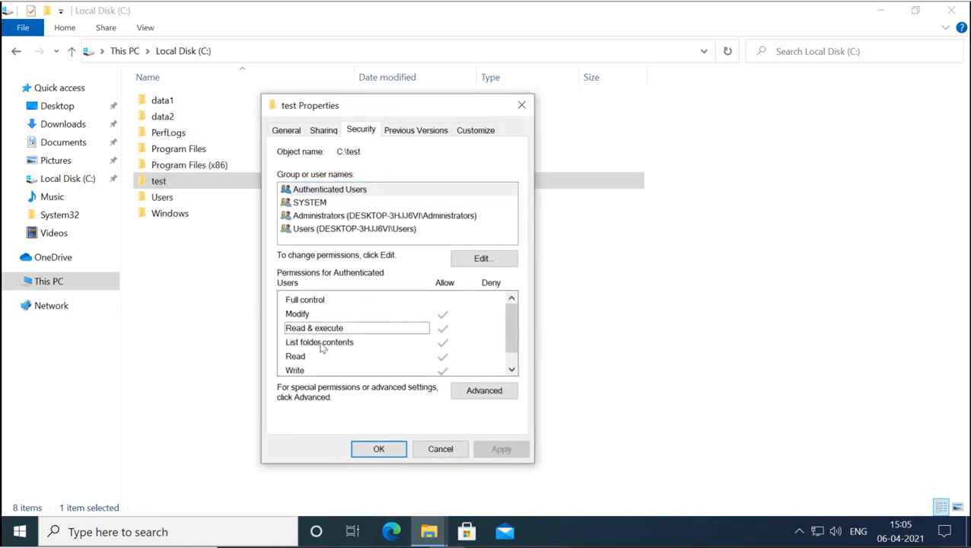
{"action": "left_click", "coordinate": [323, 347]}
{"action": "left_click", "coordinate": [372, 317]}
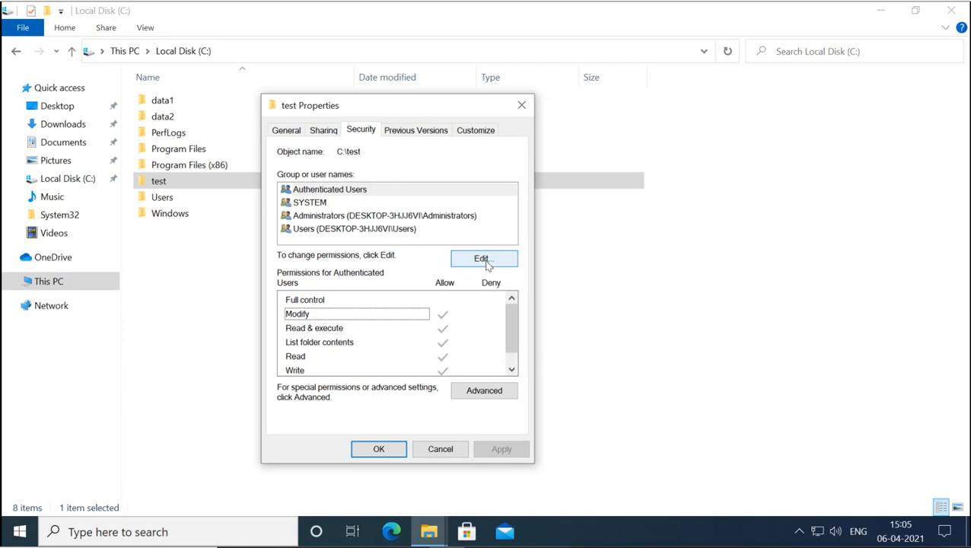
- Open the Permissions for test dialog and check the SYSTEM, Administrators and Users rights
{"action": "left_click", "coordinate": [485, 261]}
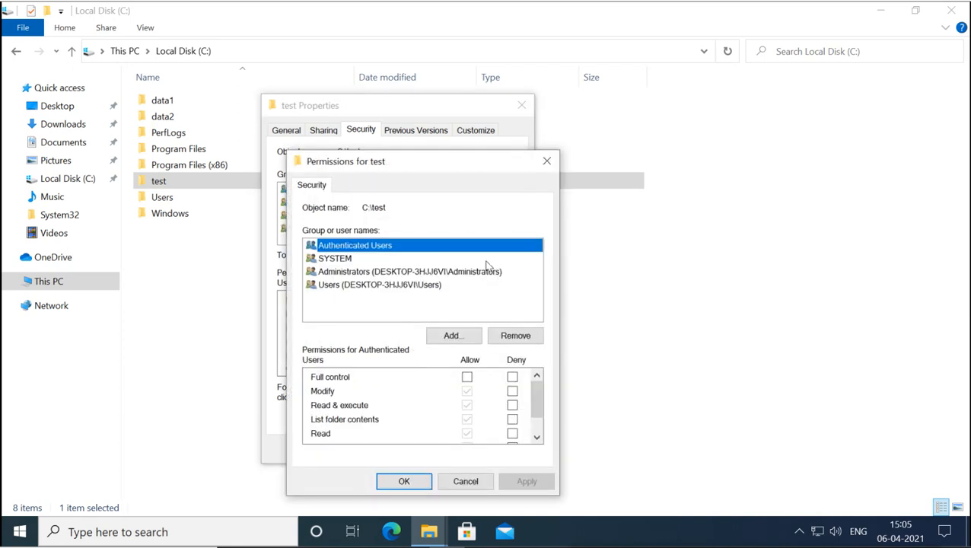
{"action": "left_click_drag", "start_coordinate": [455, 168], "coordinate": [737, 92]}
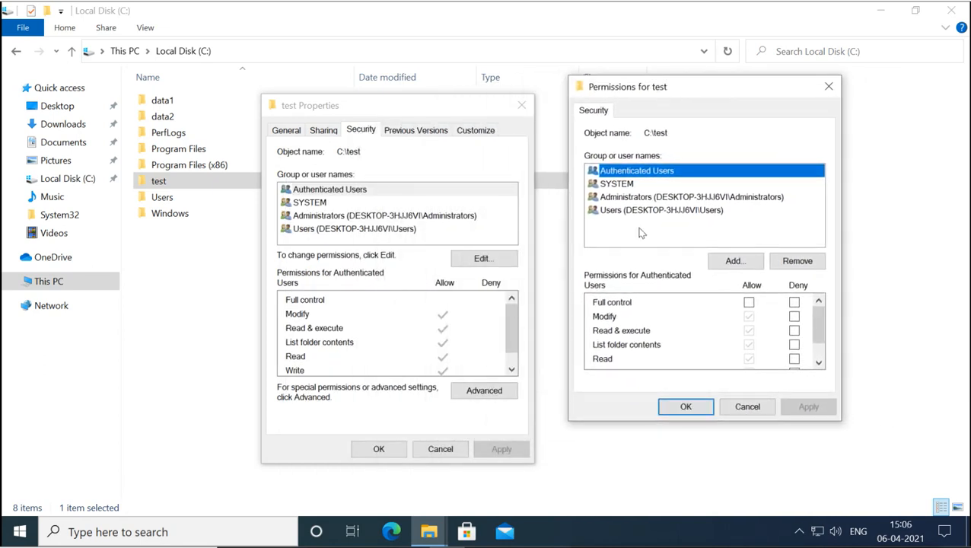
{"action": "left_click", "coordinate": [621, 188]}
{"action": "left_click", "coordinate": [622, 201]}
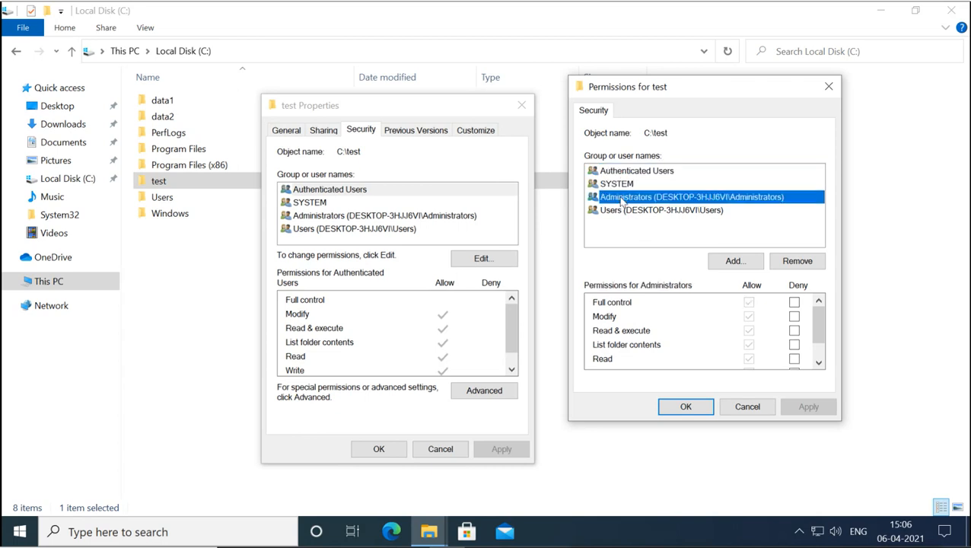
{"action": "left_click", "coordinate": [620, 211]}
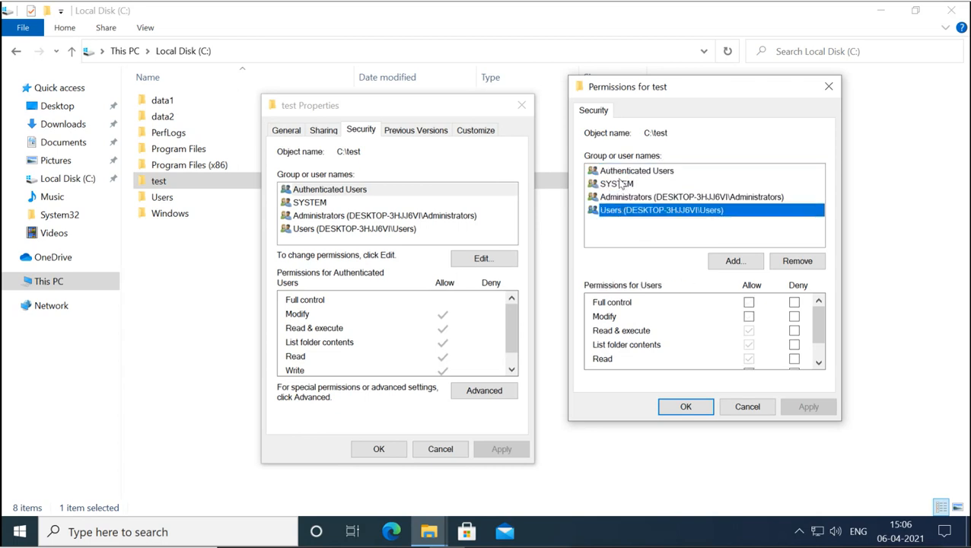
{"action": "left_click", "coordinate": [619, 184]}
{"action": "left_click", "coordinate": [750, 307]}
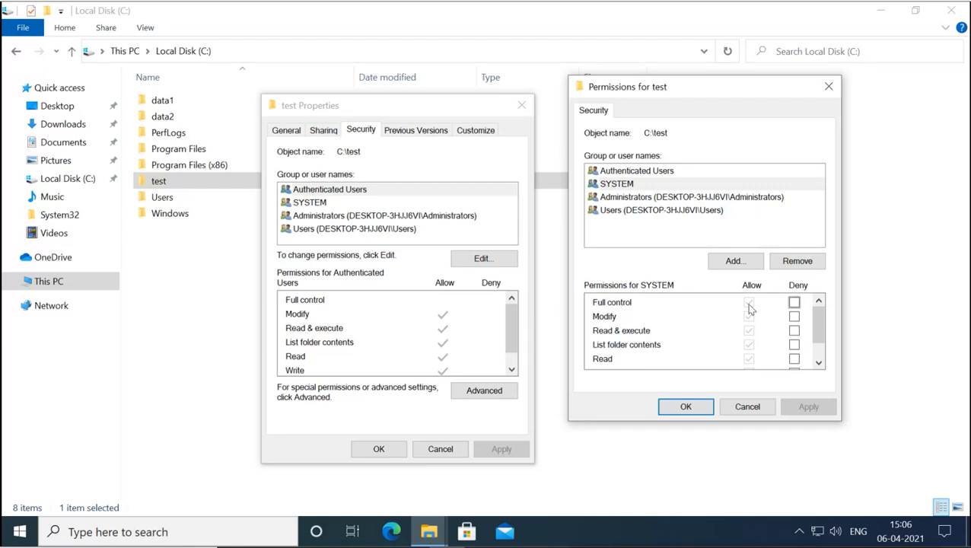
- Recheck Users, Administrators, SYSTEM and Authenticated Users, ending on Users' Read & execute rights
{"action": "left_click", "coordinate": [617, 211]}
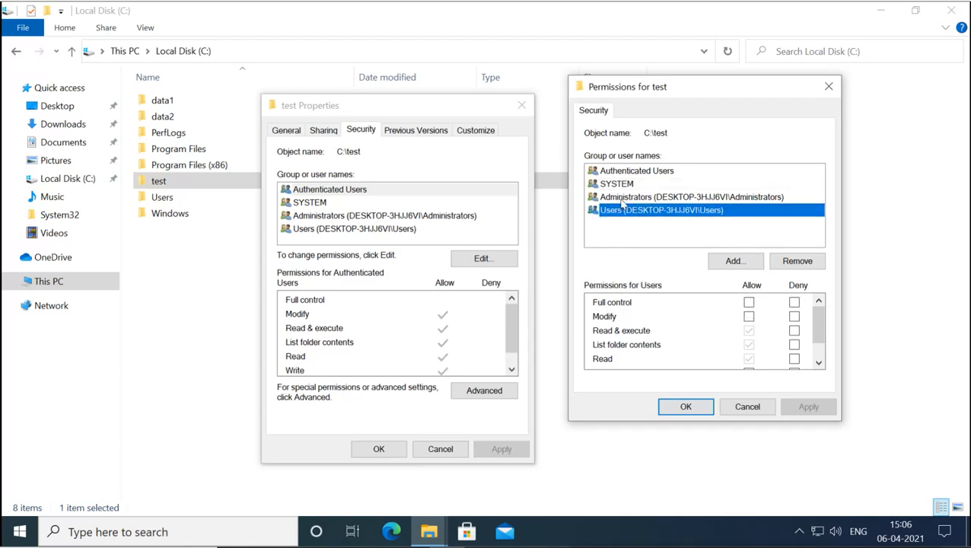
{"action": "left_click", "coordinate": [621, 200]}
{"action": "left_click", "coordinate": [621, 184]}
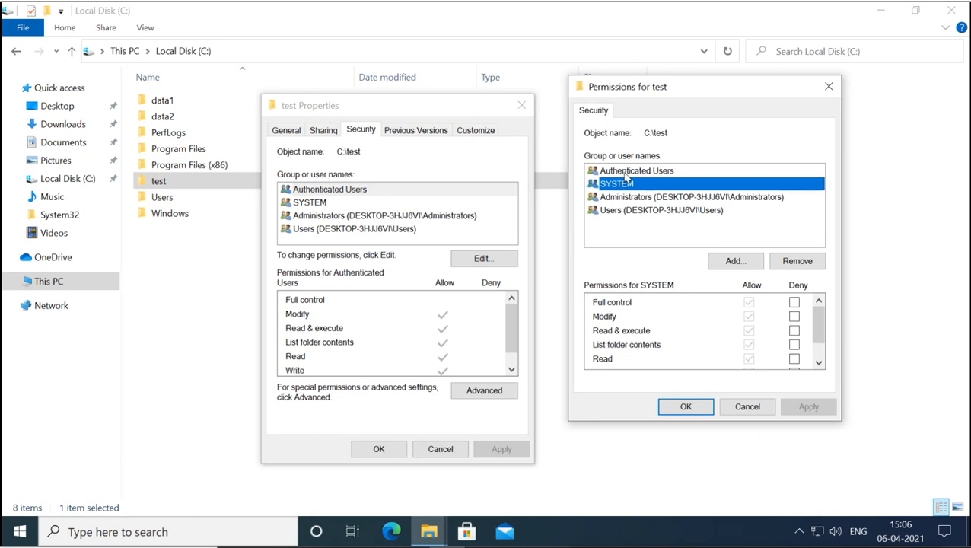
{"action": "left_click", "coordinate": [624, 172]}
{"action": "left_click", "coordinate": [610, 211]}
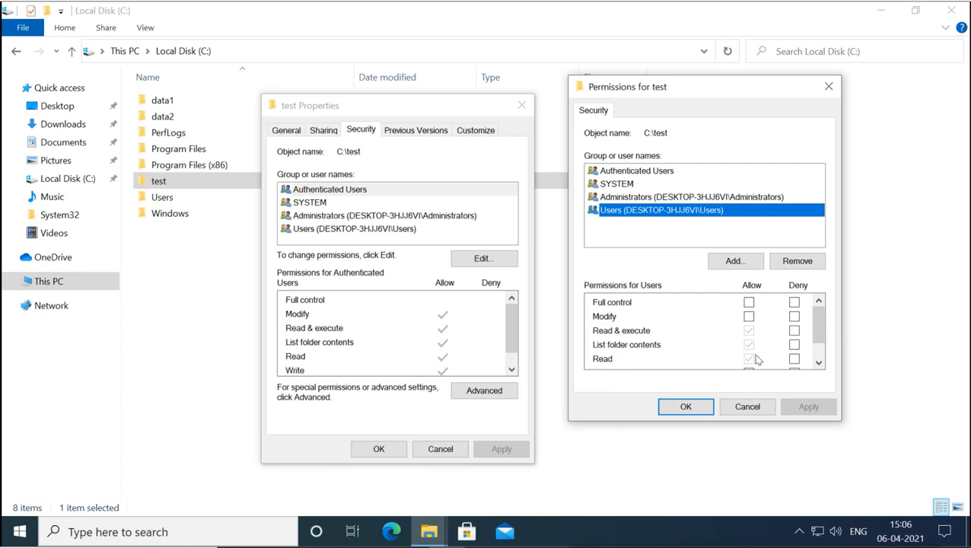
{"action": "left_click", "coordinate": [818, 362]}
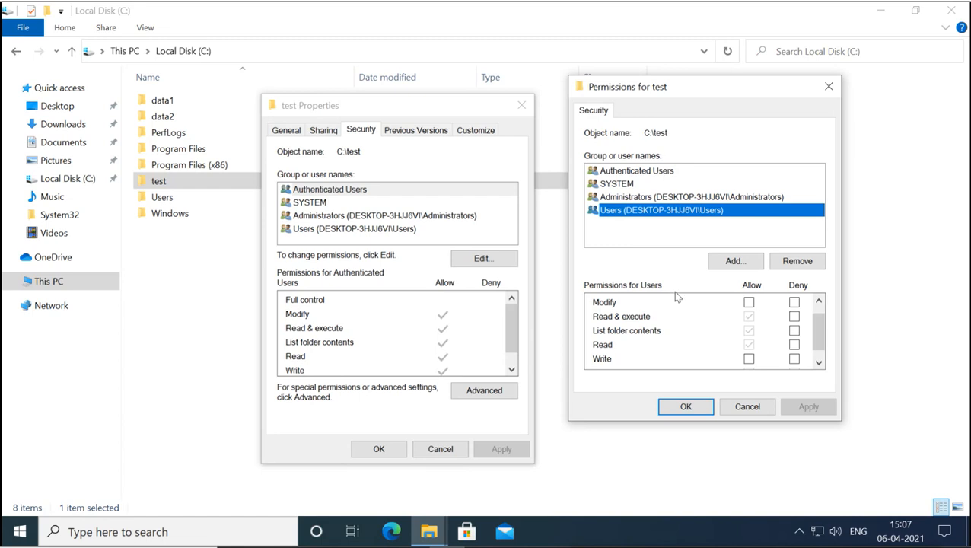
- Add user1, verified with Check Names, giving it default Read & execute, List folder contents and Read
{"action": "left_click", "coordinate": [732, 263]}
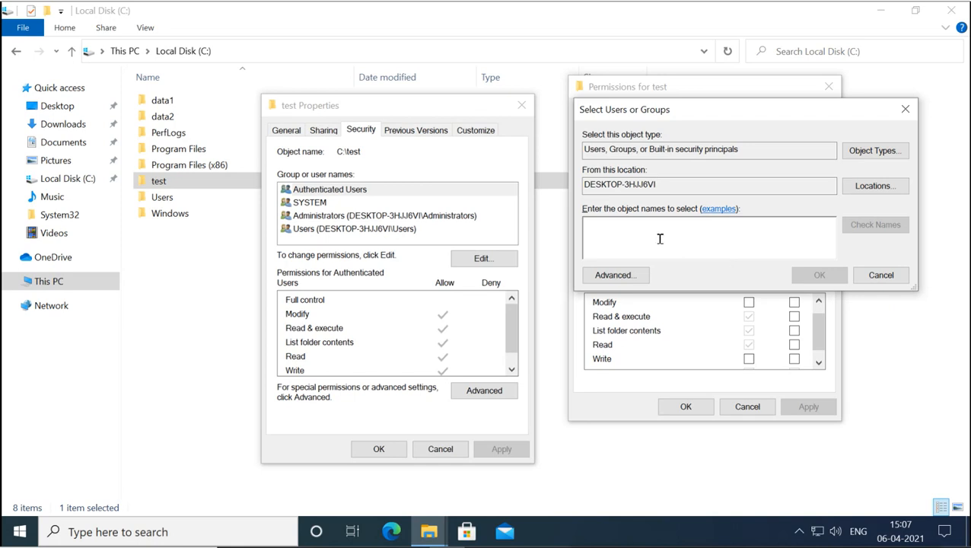
{"action": "type", "text": "user1"}
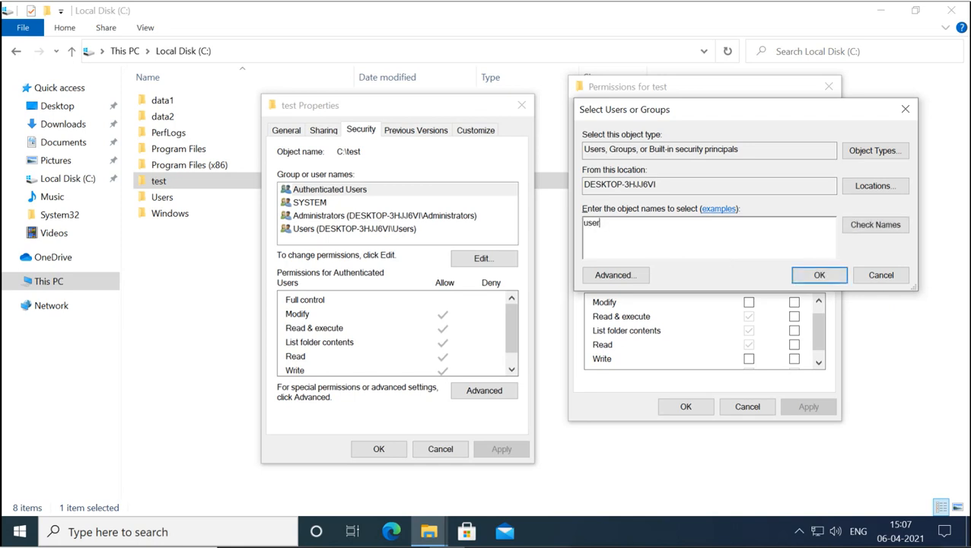
{"action": "left_click", "coordinate": [877, 228]}
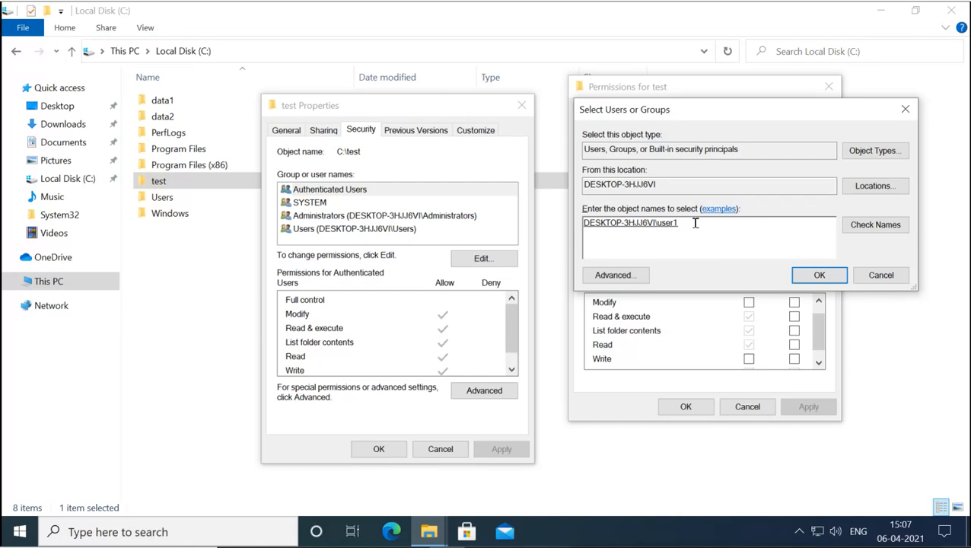
{"action": "left_click", "coordinate": [803, 275]}
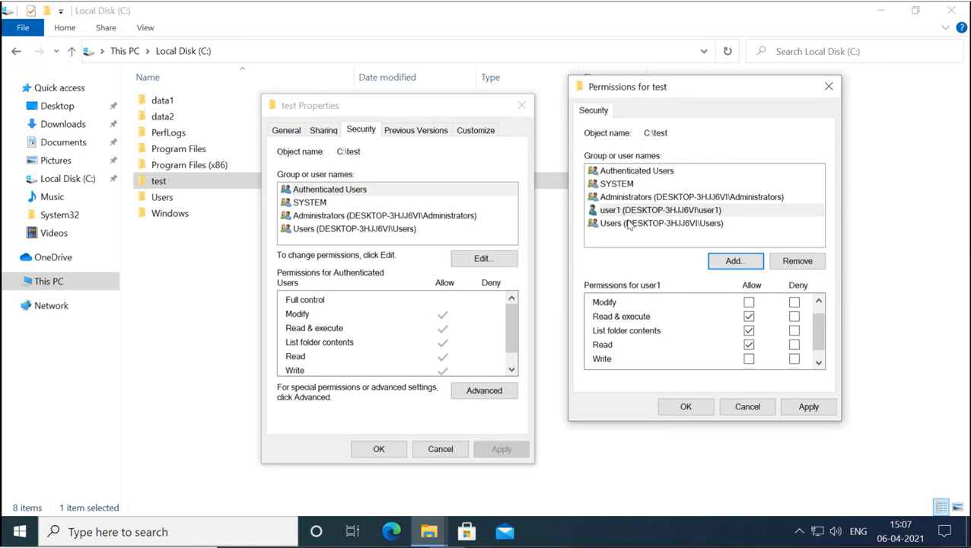
- Use the advanced user search to list all accounts on this computer
{"action": "left_click", "coordinate": [727, 262]}
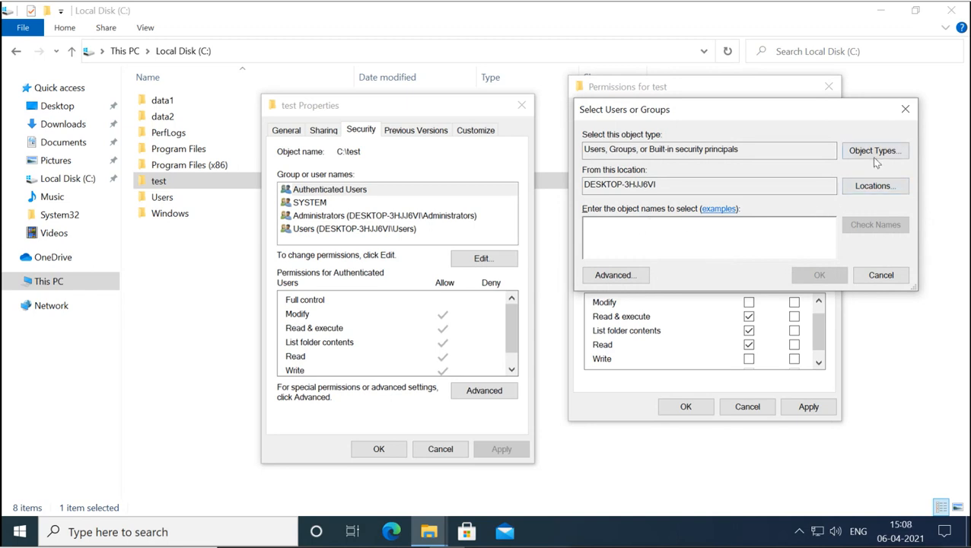
{"action": "left_click", "coordinate": [644, 277]}
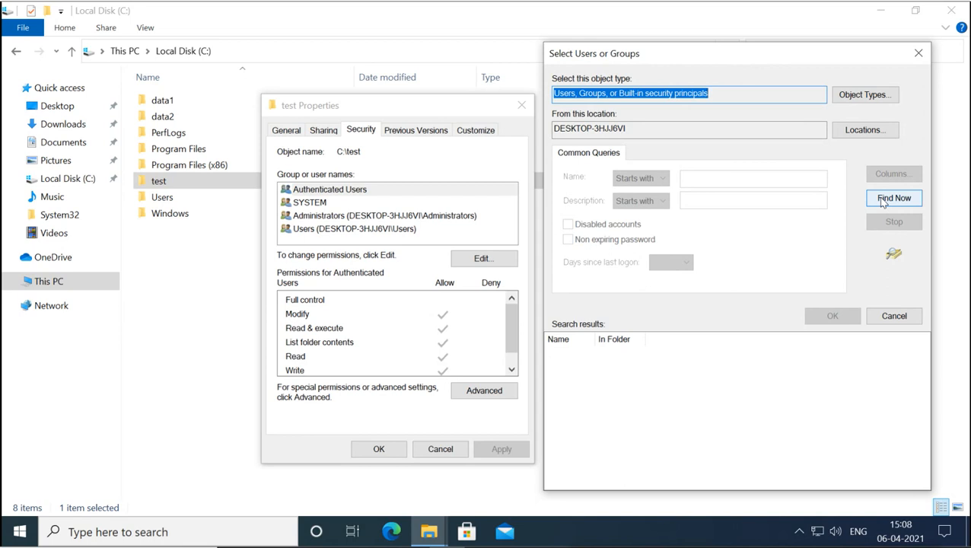
{"action": "left_click", "coordinate": [883, 201]}
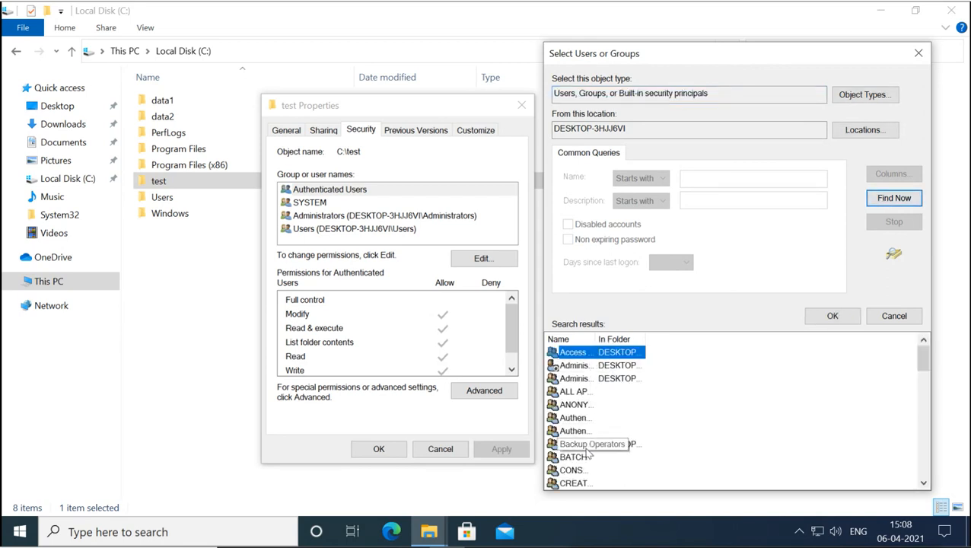
{"action": "double_click", "coordinate": [596, 339]}
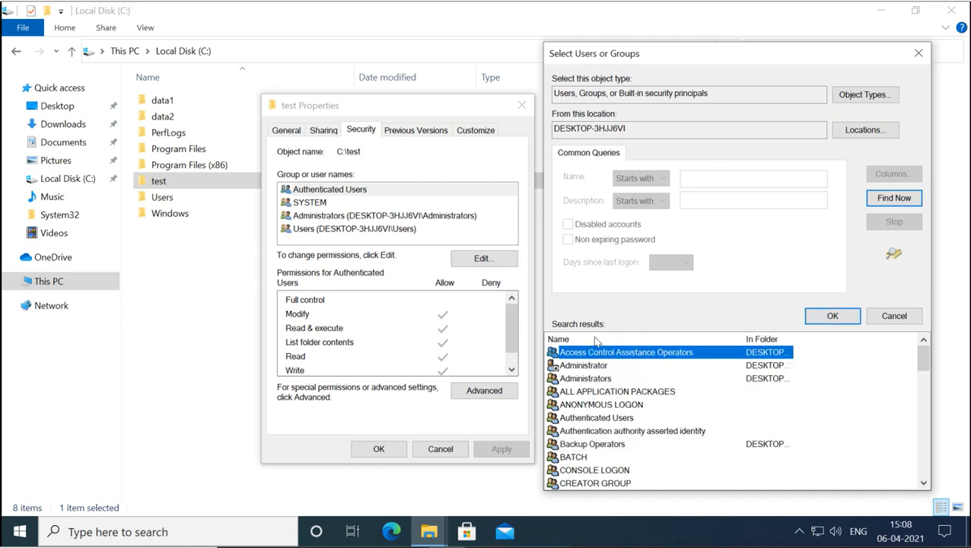
{"action": "scroll", "coordinate": [596, 411], "scroll_direction": "down", "scroll_amount": 6}
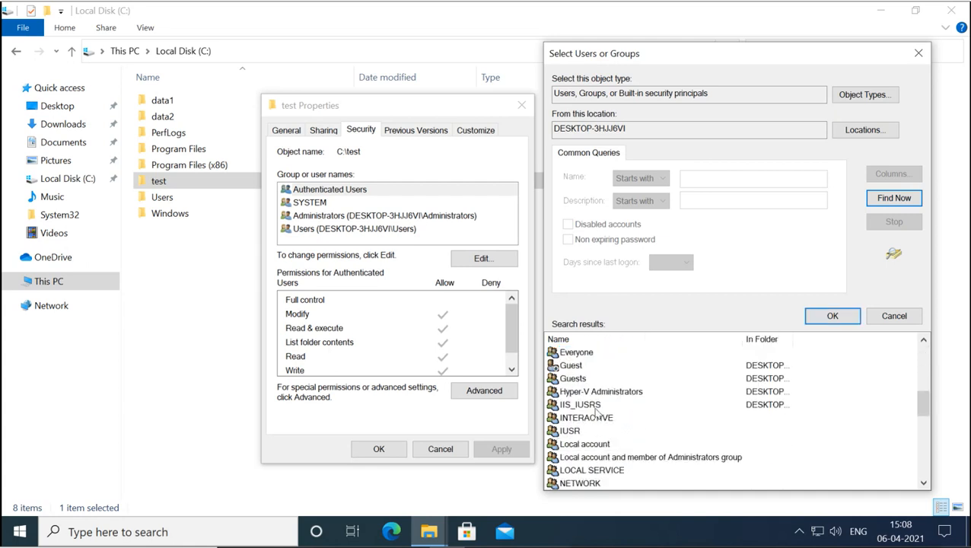
{"action": "scroll", "coordinate": [596, 411], "scroll_direction": "down", "scroll_amount": 8}
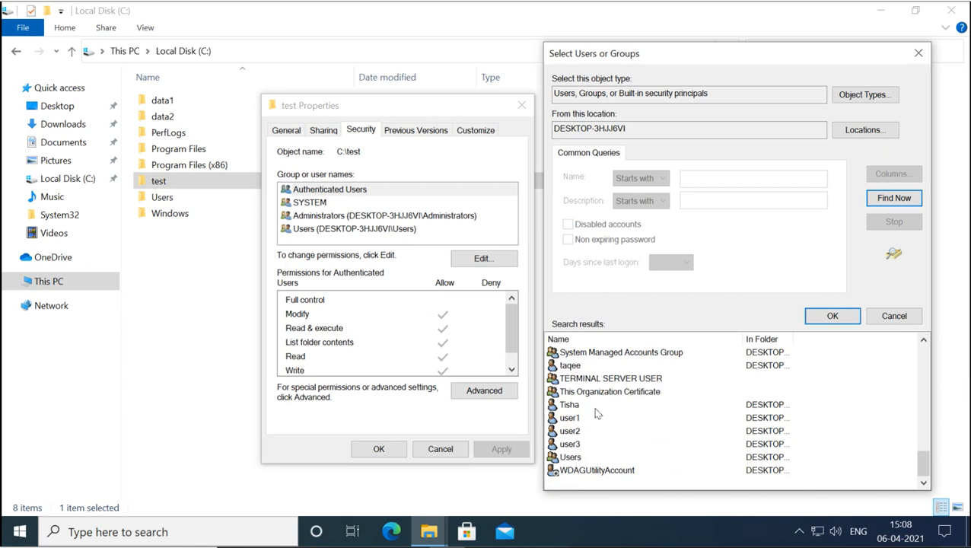
- Select user2 and user3 from the results and add them to the test folder's permissions
{"action": "left_click", "coordinate": [575, 431]}
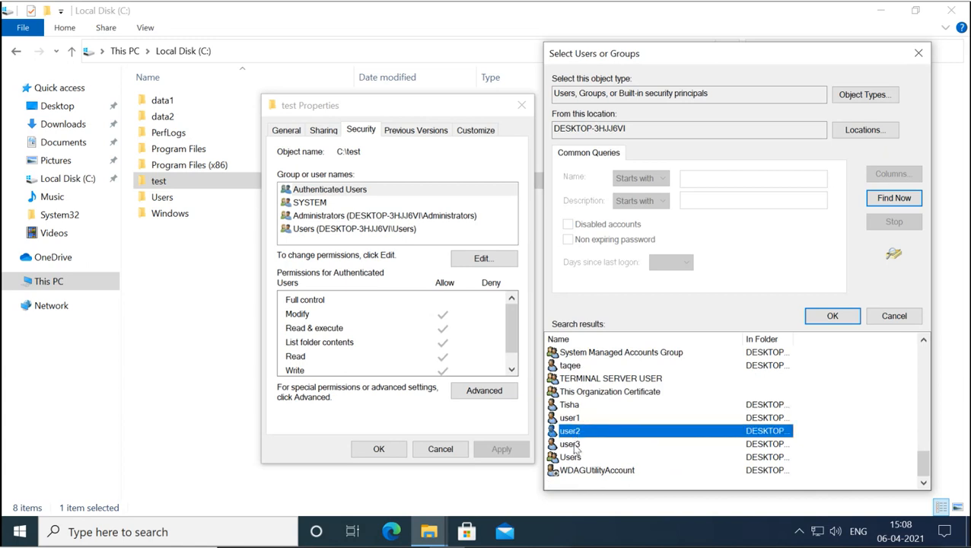
{"action": "left_click", "coordinate": [575, 445], "text": "ctrl"}
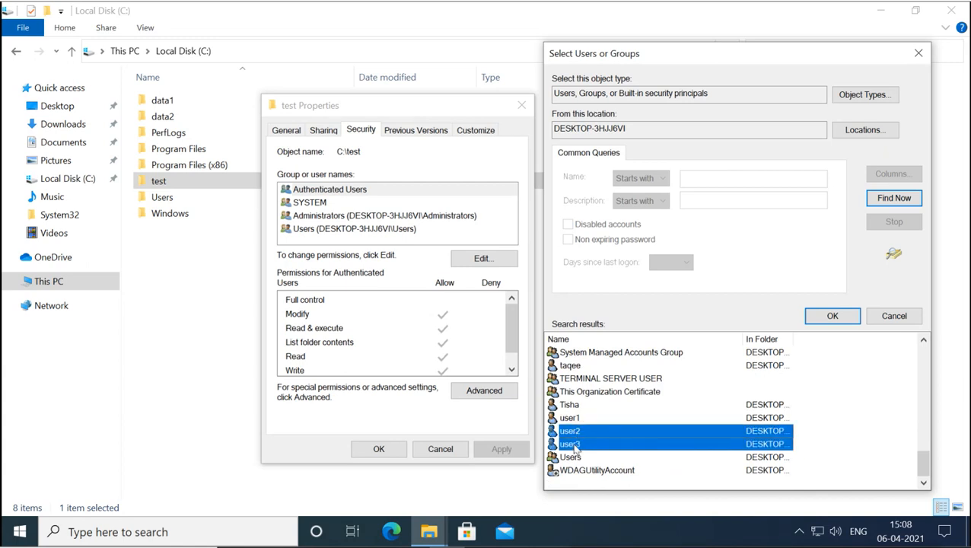
{"action": "left_click", "coordinate": [832, 316]}
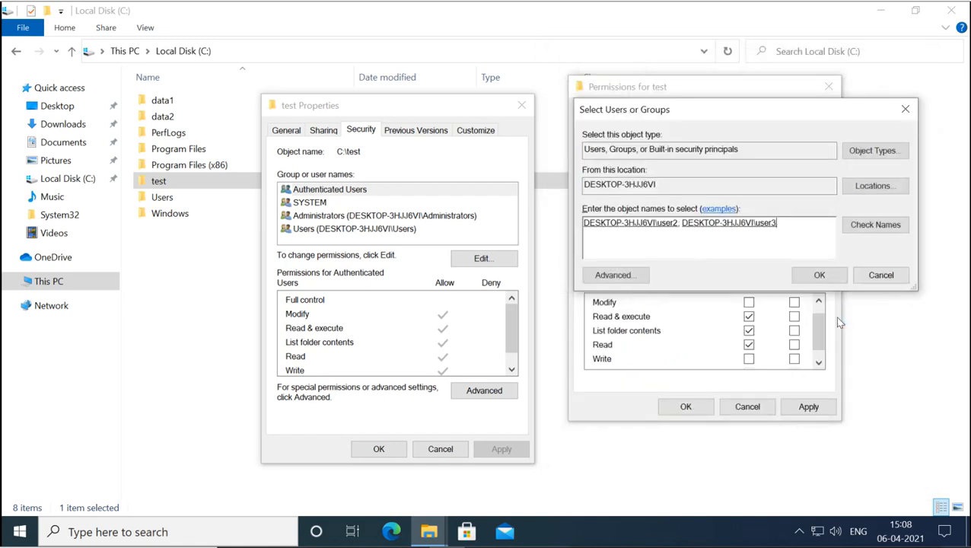
{"action": "left_click", "coordinate": [816, 276]}
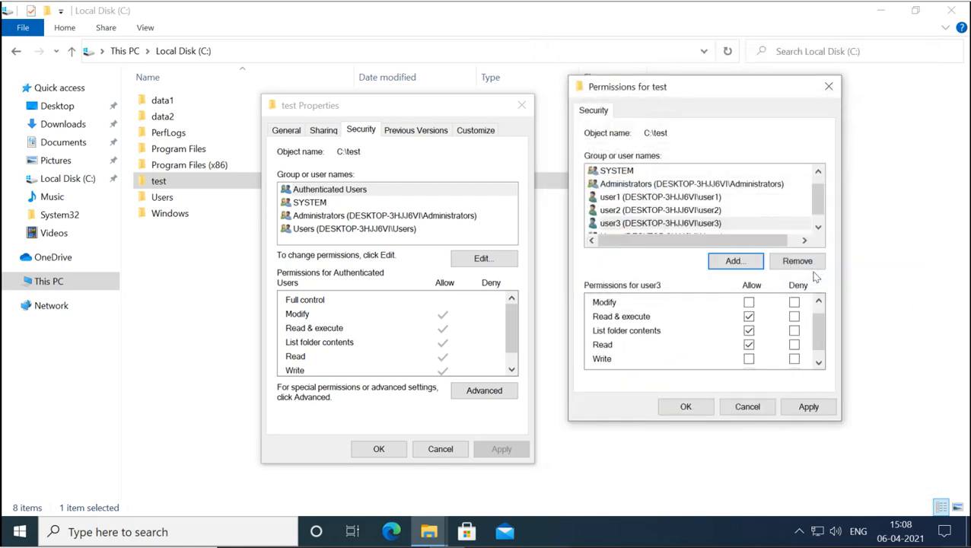
{"action": "left_click", "coordinate": [818, 228]}
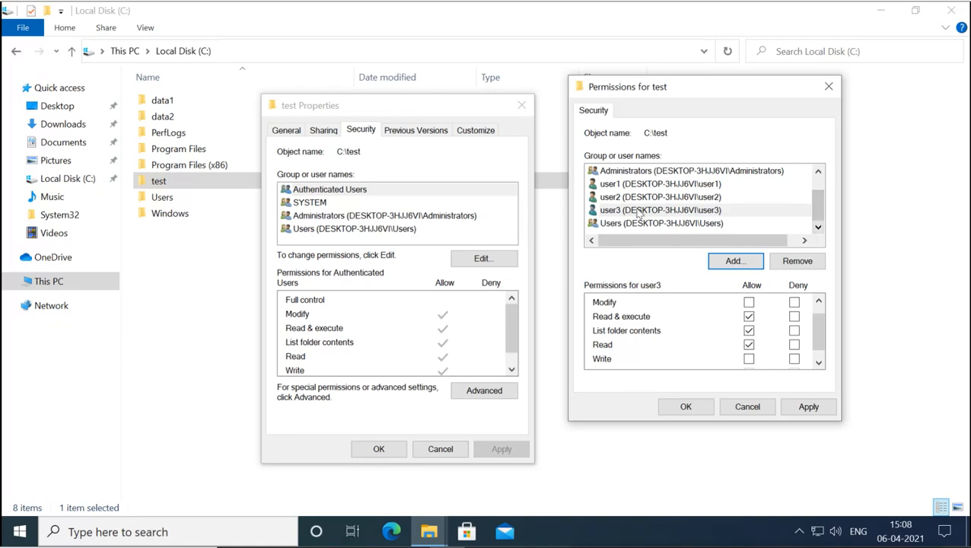
{"action": "left_click", "coordinate": [618, 184]}
{"action": "left_click", "coordinate": [619, 197]}
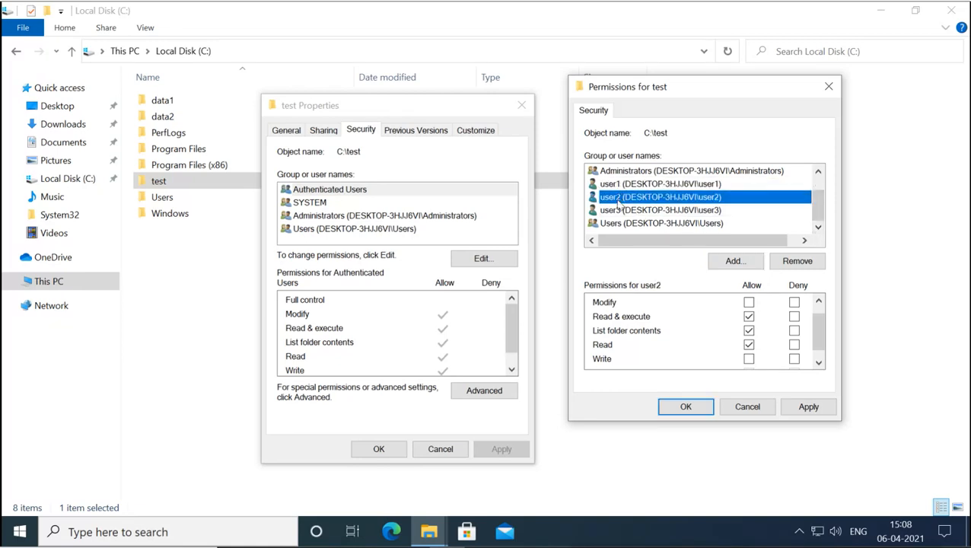
{"action": "left_click", "coordinate": [619, 213]}
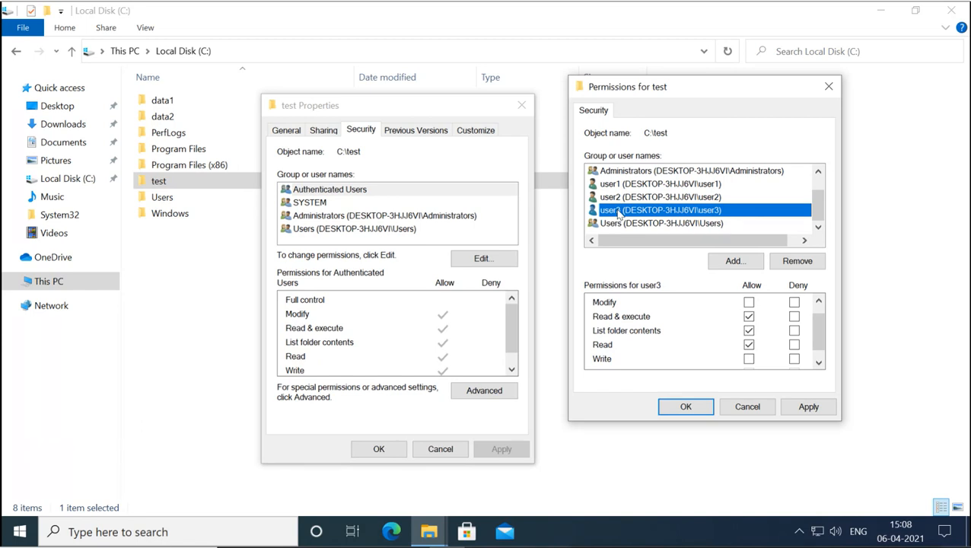
{"action": "left_click", "coordinate": [617, 188]}
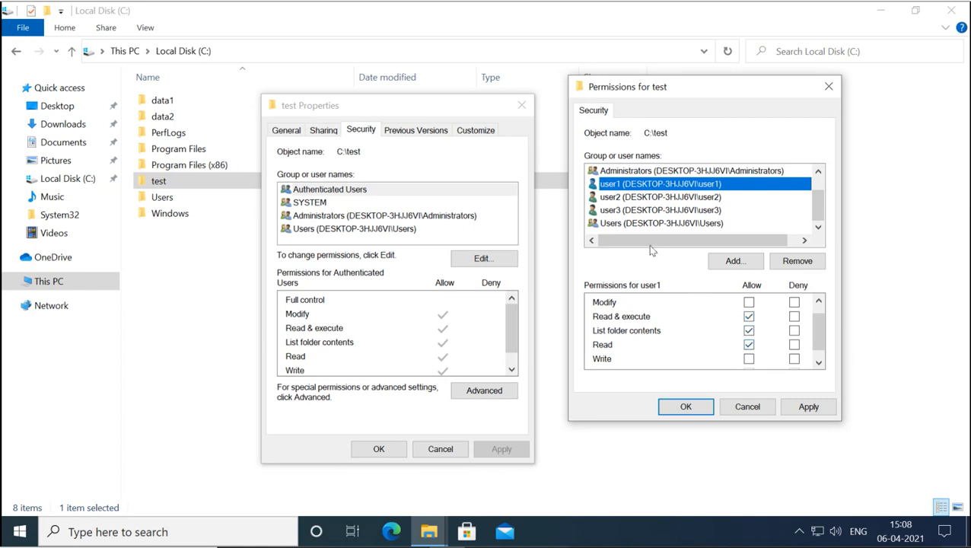
{"action": "left_click", "coordinate": [623, 224]}
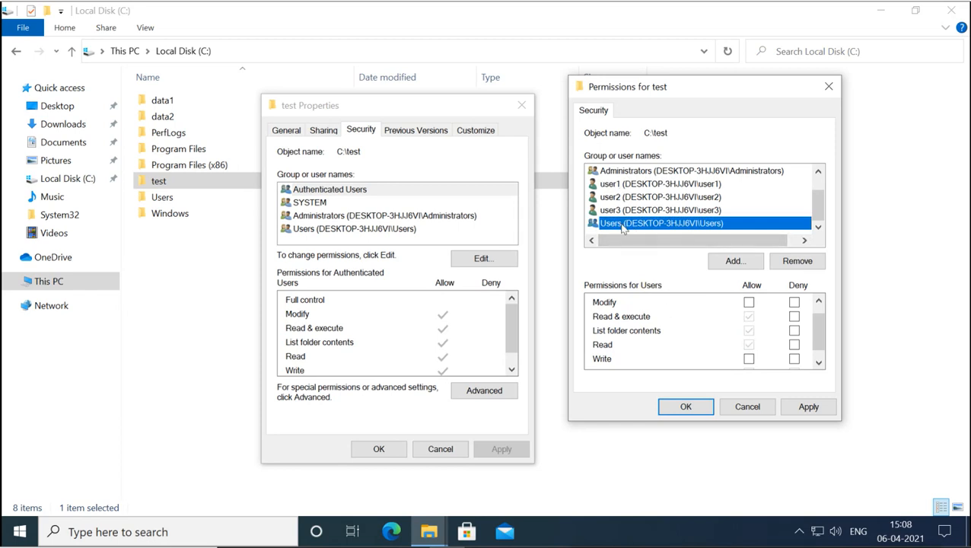
{"action": "left_click", "coordinate": [635, 187]}
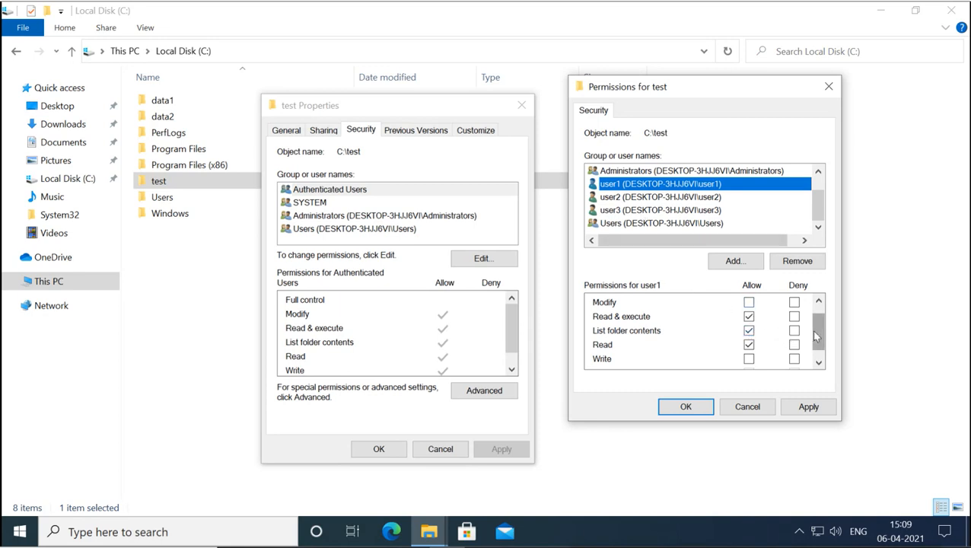
{"action": "left_click_drag", "start_coordinate": [814, 333], "coordinate": [813, 311]}
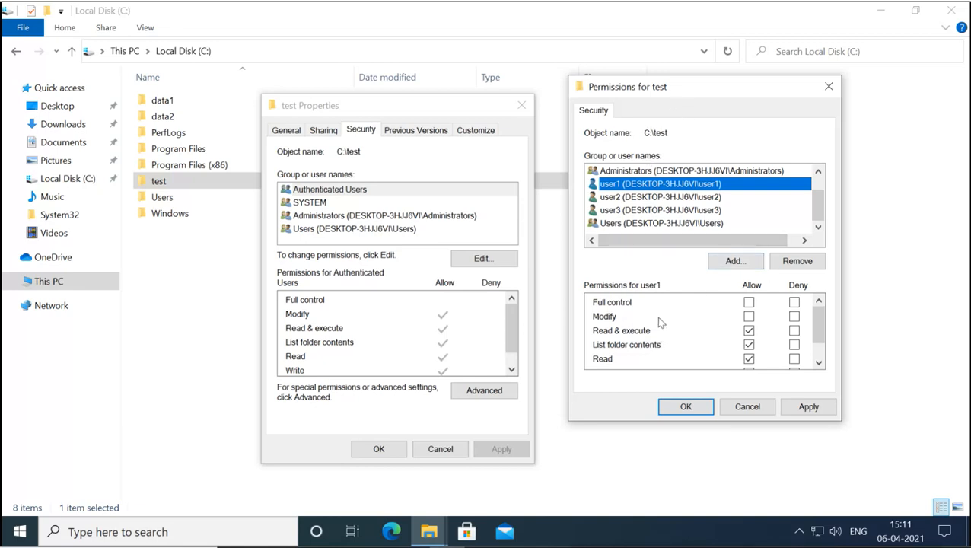
{"action": "left_click", "coordinate": [617, 304]}
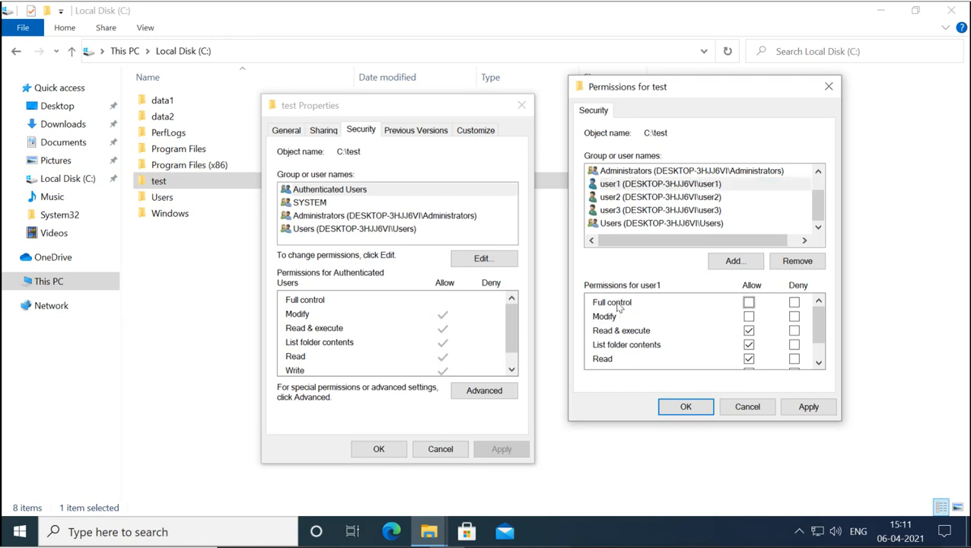
{"action": "left_click", "coordinate": [613, 318]}
{"action": "left_click", "coordinate": [613, 332]}
{"action": "left_click", "coordinate": [606, 350]}
{"action": "left_click", "coordinate": [607, 361]}
{"action": "left_click", "coordinate": [819, 363]}
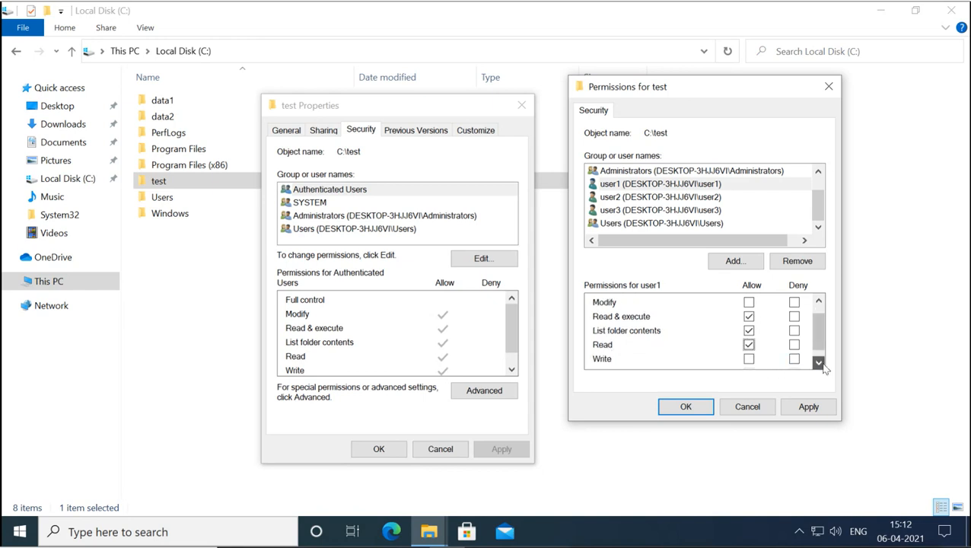
{"action": "left_click", "coordinate": [819, 364]}
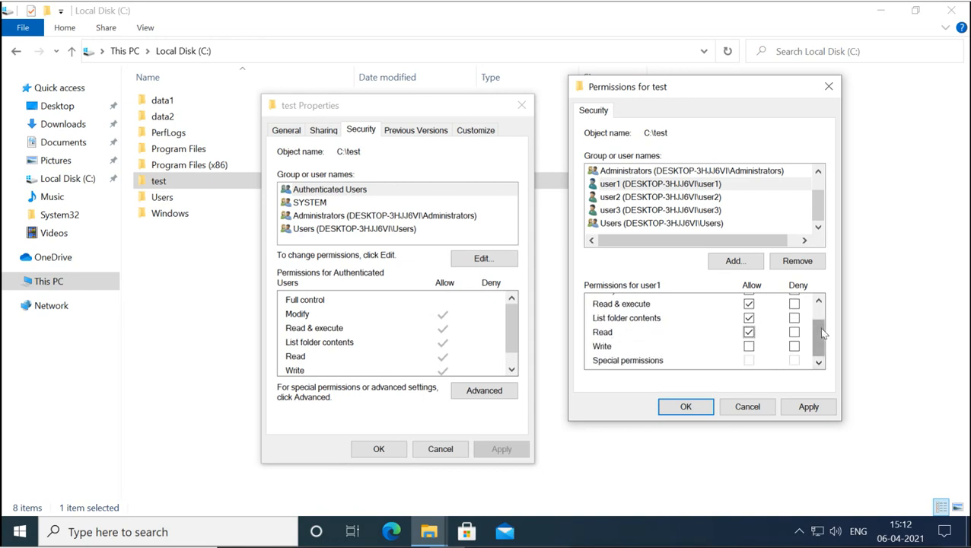
{"action": "left_click_drag", "start_coordinate": [820, 323], "coordinate": [820, 306]}
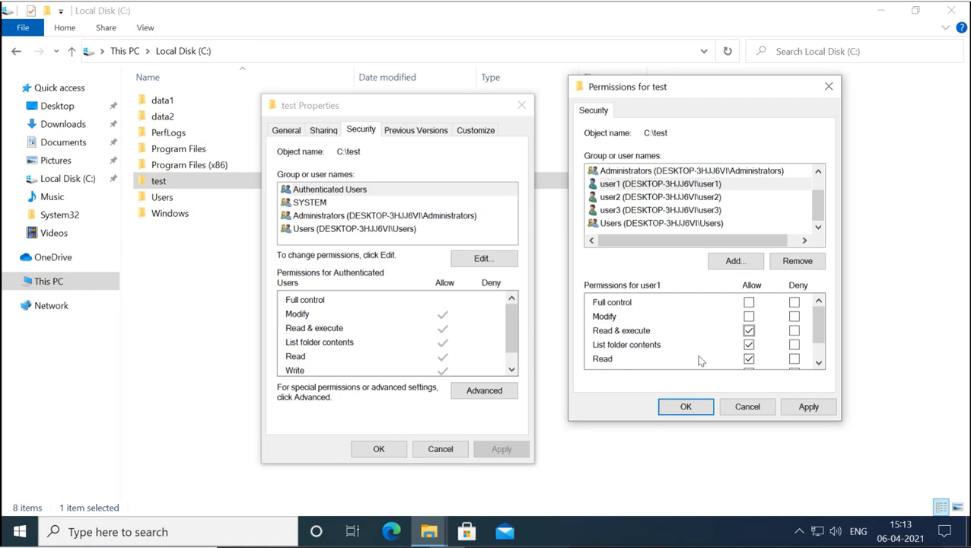
{"action": "left_click", "coordinate": [818, 363]}
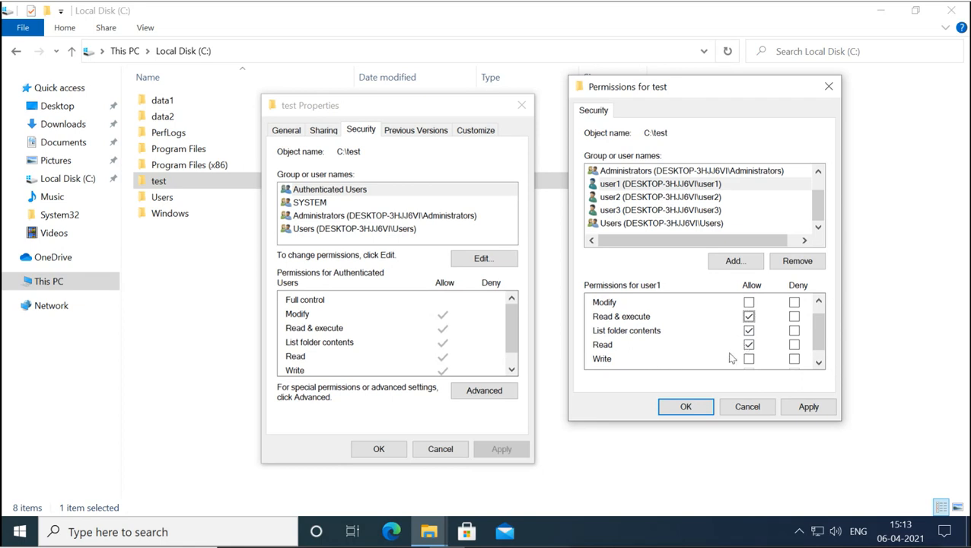
{"action": "left_click", "coordinate": [818, 363]}
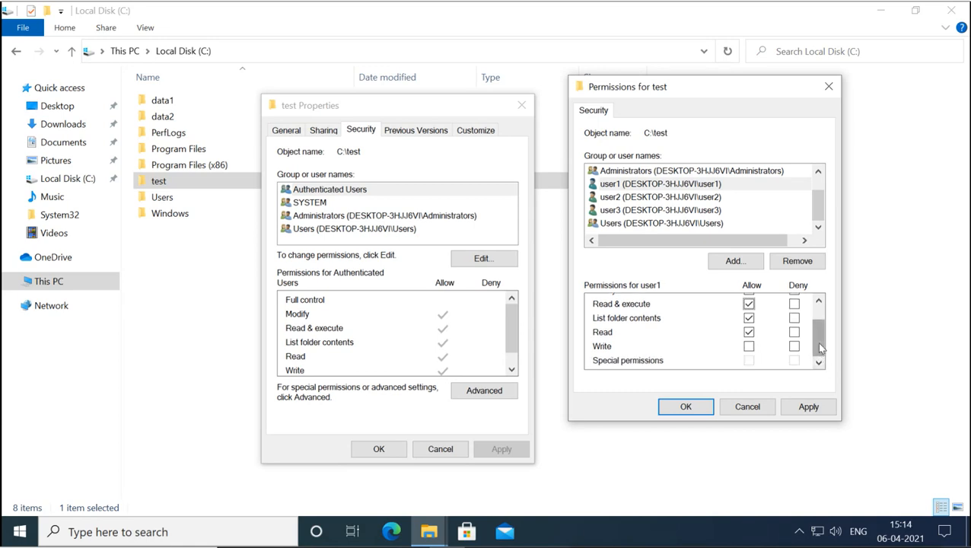
{"action": "mouse_move", "coordinate": [820, 348]}
{"action": "left_mouse_down"}
{"action": "mouse_move", "coordinate": [823, 326]}
{"action": "mouse_move", "coordinate": [822, 344]}
{"action": "left_mouse_up"}
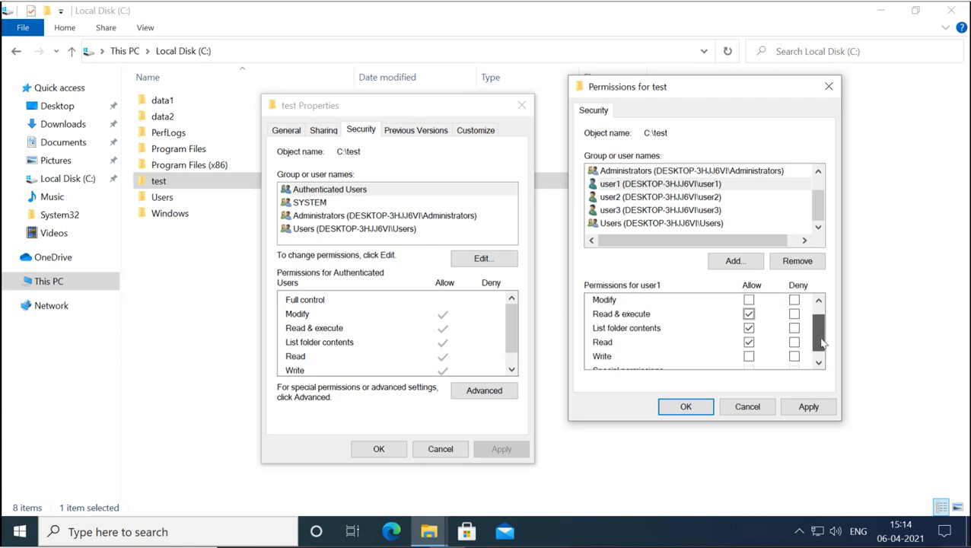
{"action": "left_click_drag", "start_coordinate": [822, 344], "coordinate": [822, 352]}
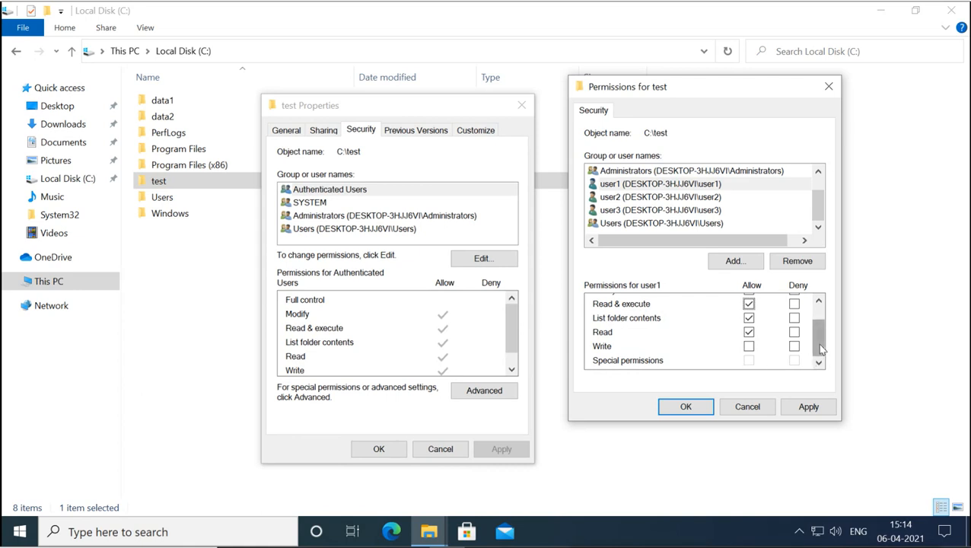
{"action": "left_click_drag", "start_coordinate": [821, 348], "coordinate": [820, 332]}
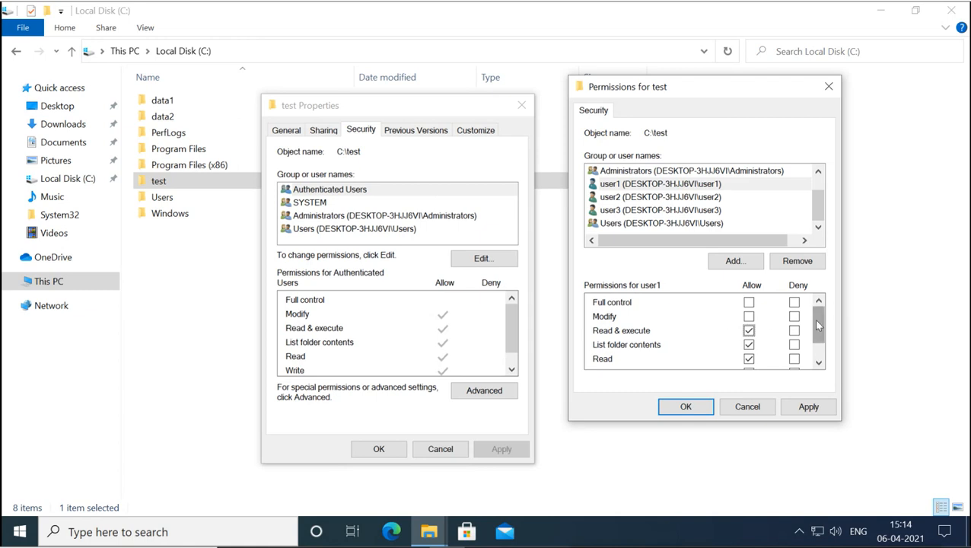
{"action": "mouse_move", "coordinate": [818, 325]}
{"action": "left_mouse_down"}
{"action": "mouse_move", "coordinate": [818, 348]}
{"action": "mouse_move", "coordinate": [821, 322]}
{"action": "left_mouse_up"}
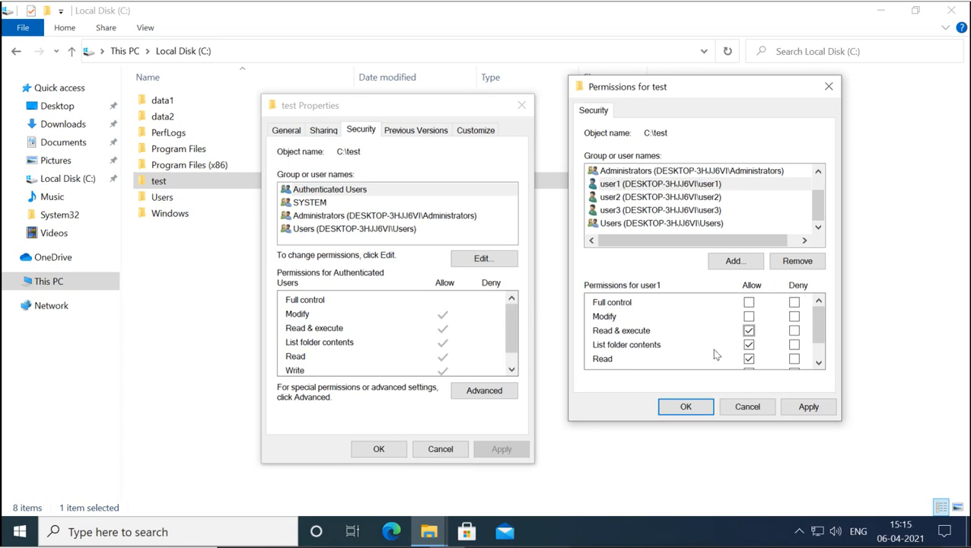
{"action": "left_click", "coordinate": [749, 359]}
{"action": "left_click", "coordinate": [750, 359]}
{"action": "left_click", "coordinate": [750, 332]}
{"action": "left_click", "coordinate": [750, 318]}
{"action": "left_click", "coordinate": [750, 318]}
{"action": "left_click", "coordinate": [748, 316]}
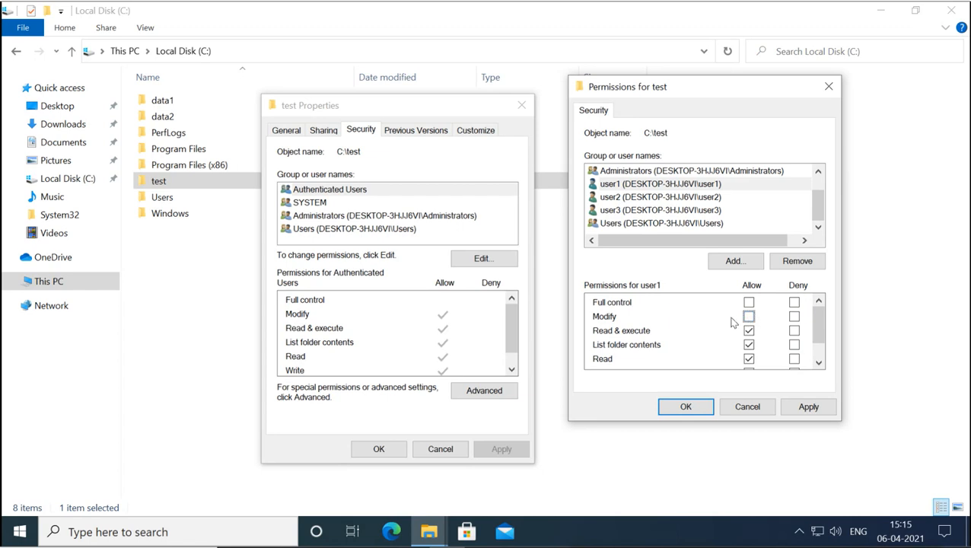
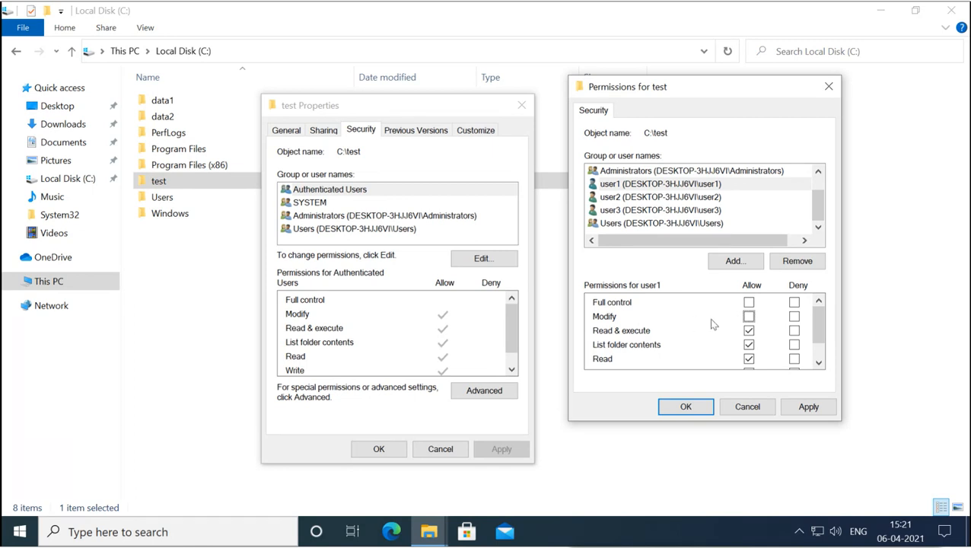
- Allow user1 Modify on the test folder, alongside its Read & execute, List folder contents and Read
{"action": "left_click", "coordinate": [620, 186]}
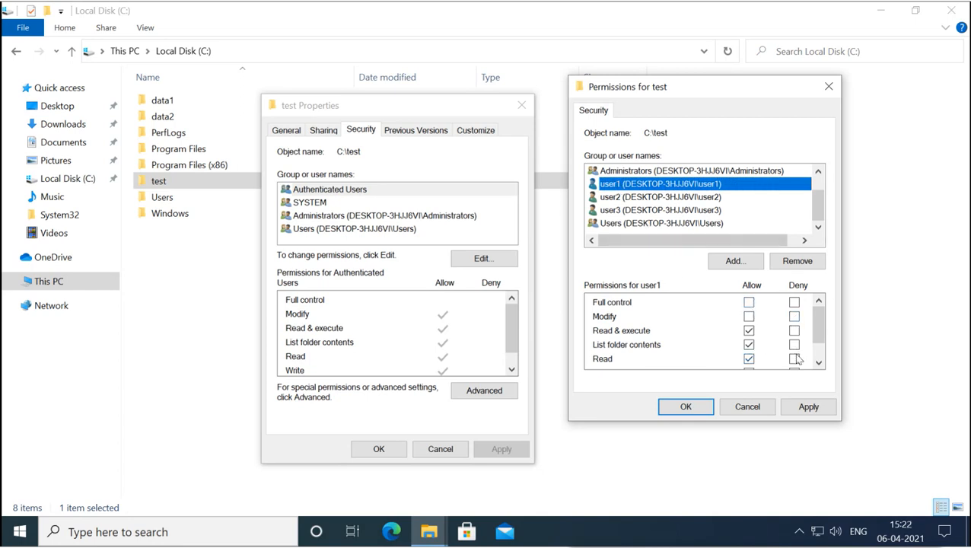
{"action": "left_click", "coordinate": [750, 318]}
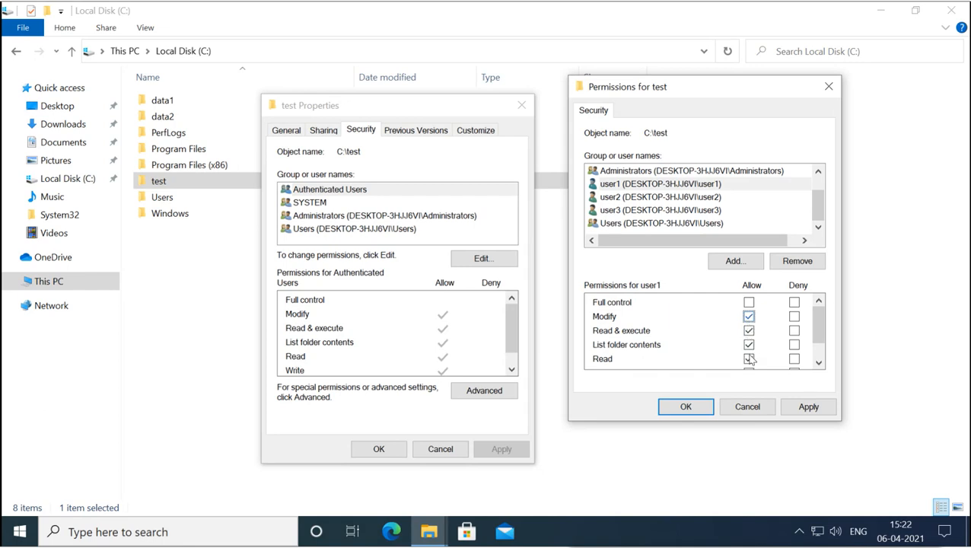
{"action": "left_click", "coordinate": [628, 200]}
- Tick every Deny box for user2 on the test folder, including Read & execute and Full control
{"action": "left_click", "coordinate": [750, 329]}
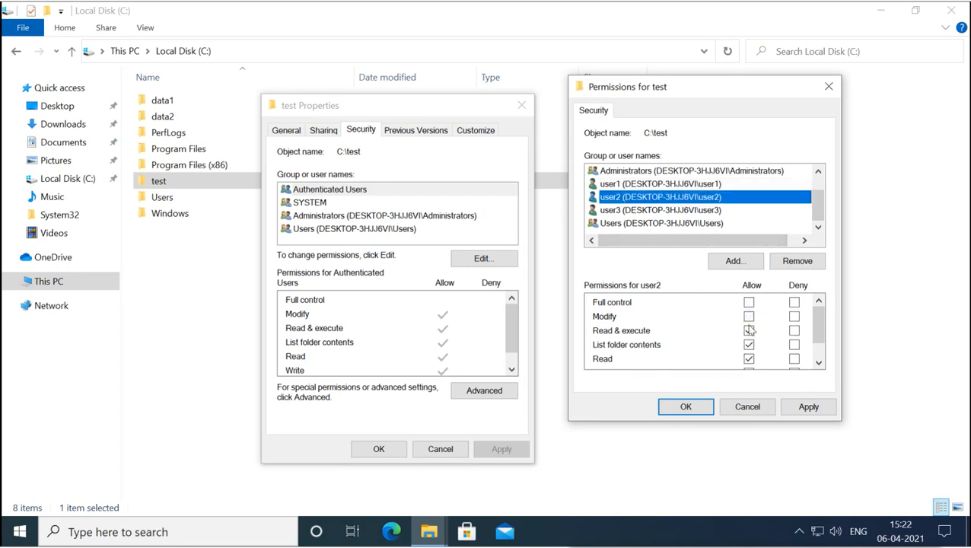
{"action": "left_click", "coordinate": [750, 329]}
{"action": "left_click", "coordinate": [793, 331]}
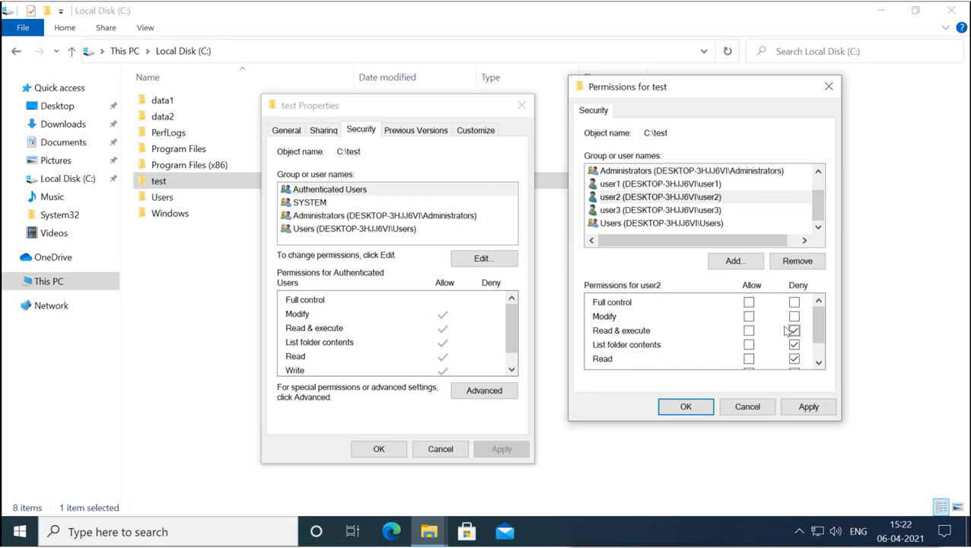
{"action": "left_click", "coordinate": [793, 330]}
{"action": "left_click", "coordinate": [794, 330]}
{"action": "left_click", "coordinate": [794, 303]}
{"action": "left_click", "coordinate": [615, 212]}
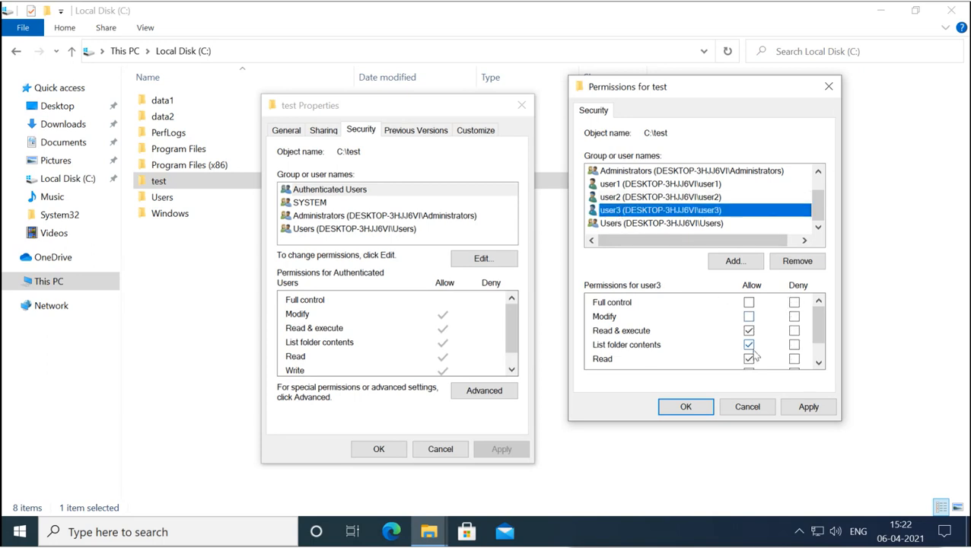
- Allow user3 Full control, review user1, user2 and user3, then apply with OK
{"action": "left_click", "coordinate": [749, 303]}
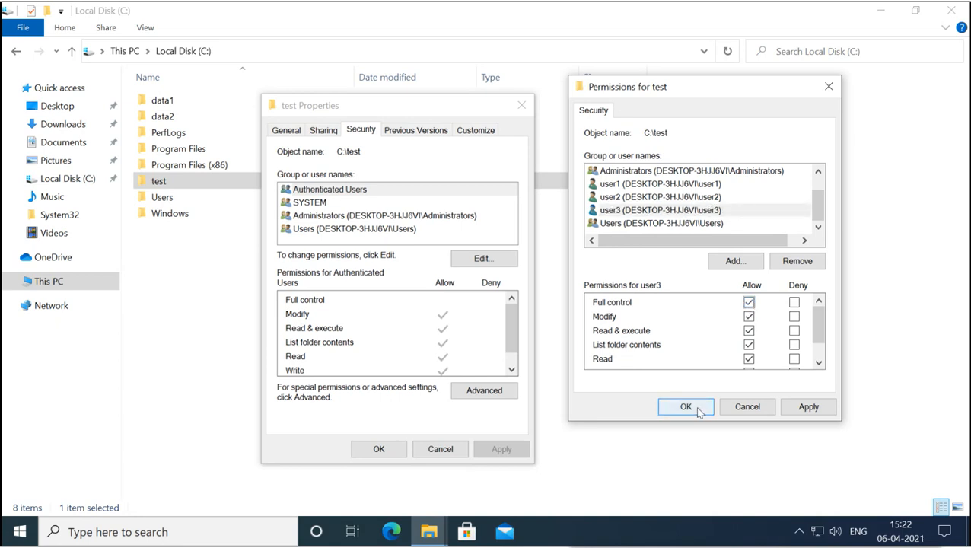
{"action": "left_click", "coordinate": [610, 185]}
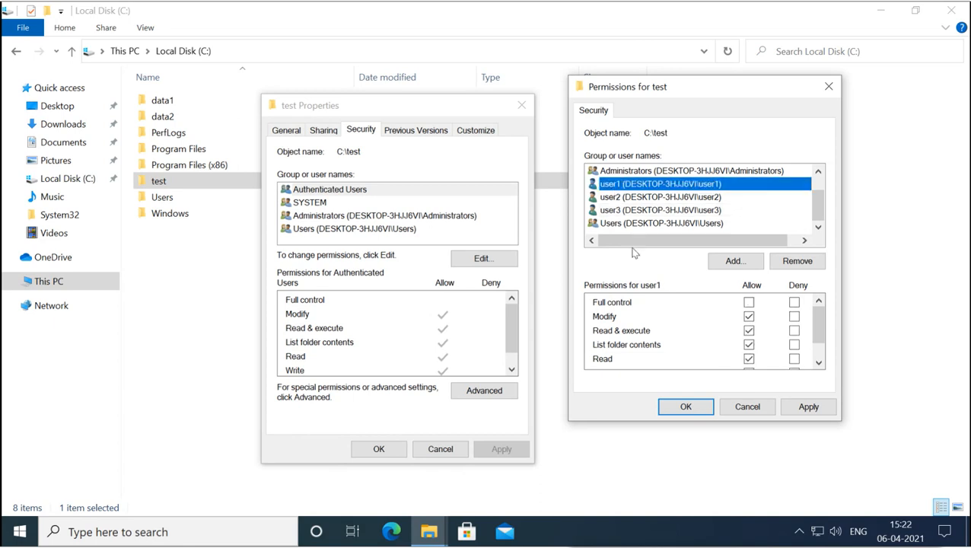
{"action": "left_click", "coordinate": [617, 198]}
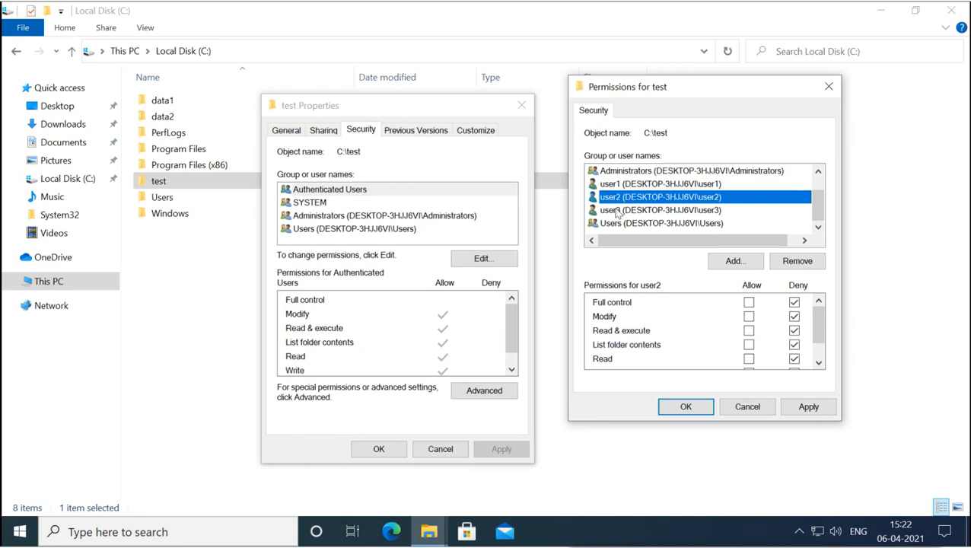
{"action": "left_click", "coordinate": [617, 212]}
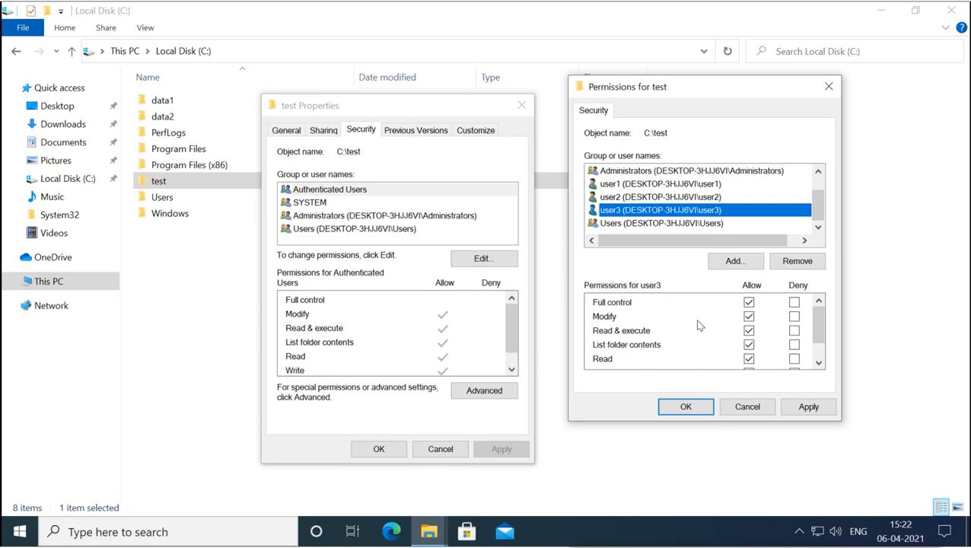
{"action": "left_click", "coordinate": [688, 407]}
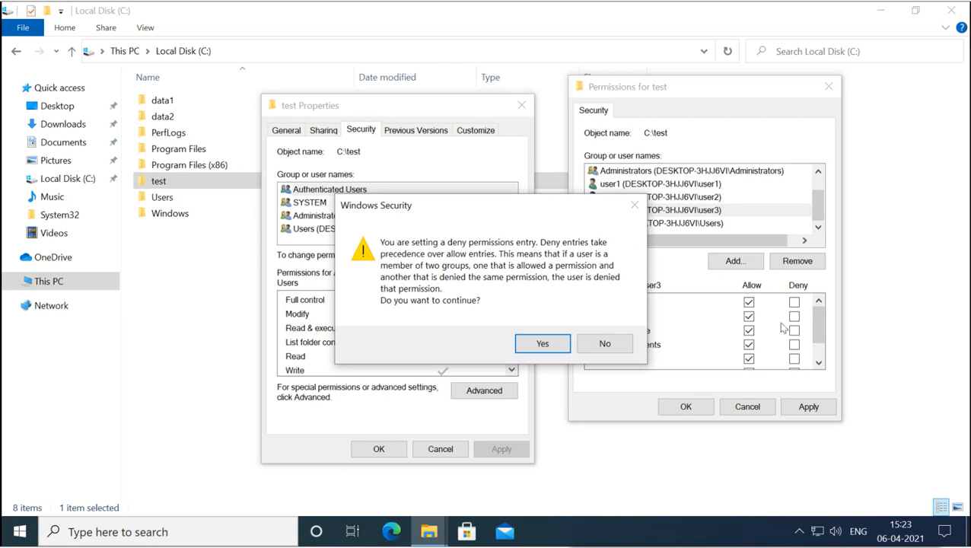
- Accept the deny warning, verify user2's and Users' saved permissions, and close the test properties
{"action": "left_click", "coordinate": [542, 344]}
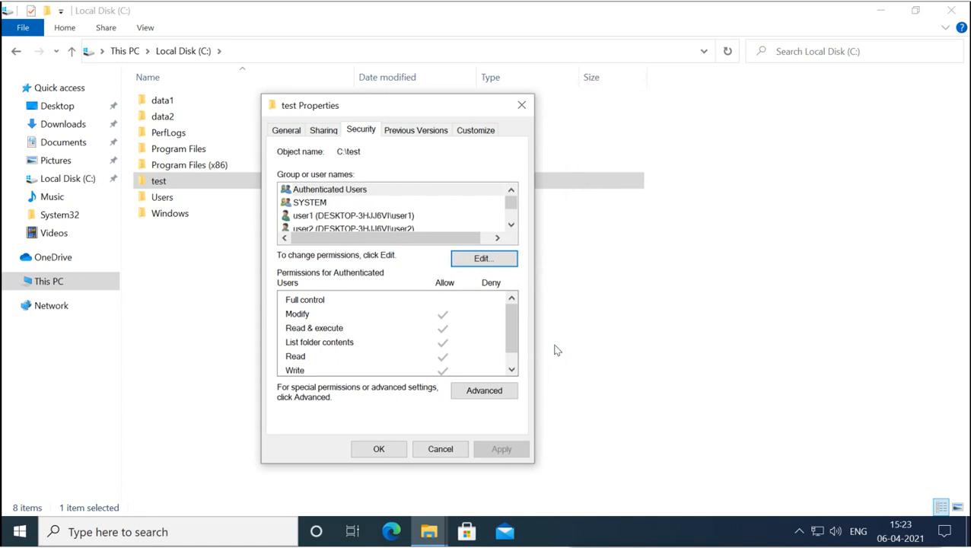
{"action": "left_click", "coordinate": [327, 230]}
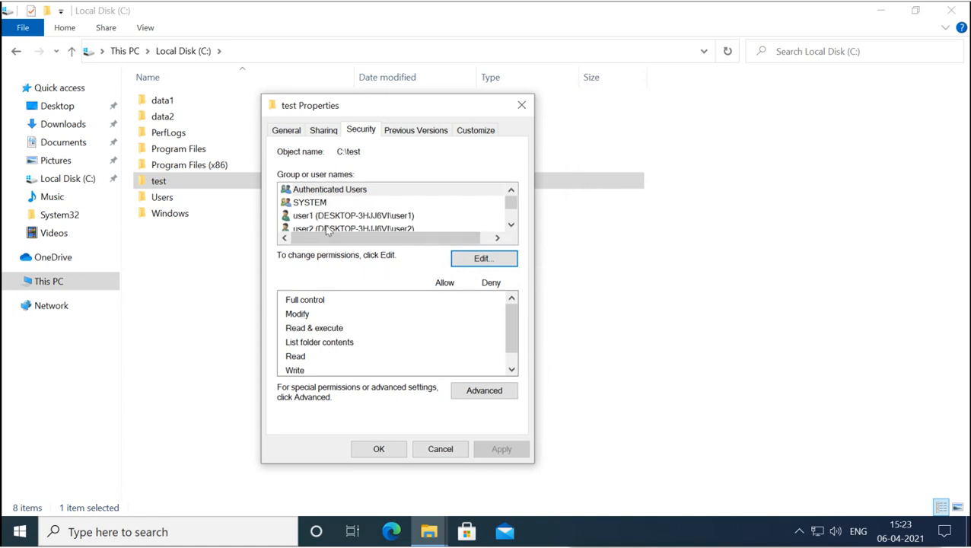
{"action": "left_click", "coordinate": [327, 230]}
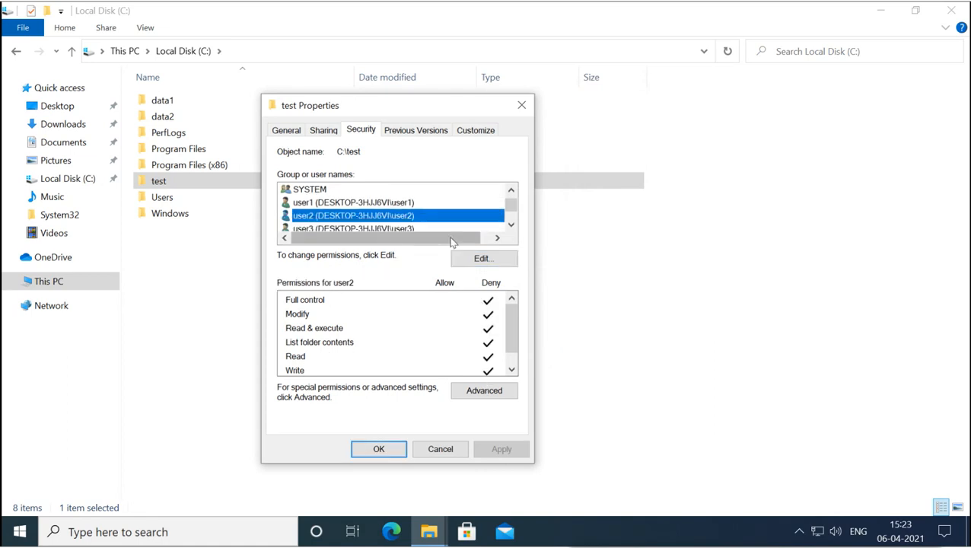
{"action": "left_click", "coordinate": [511, 225]}
{"action": "left_click", "coordinate": [511, 225]}
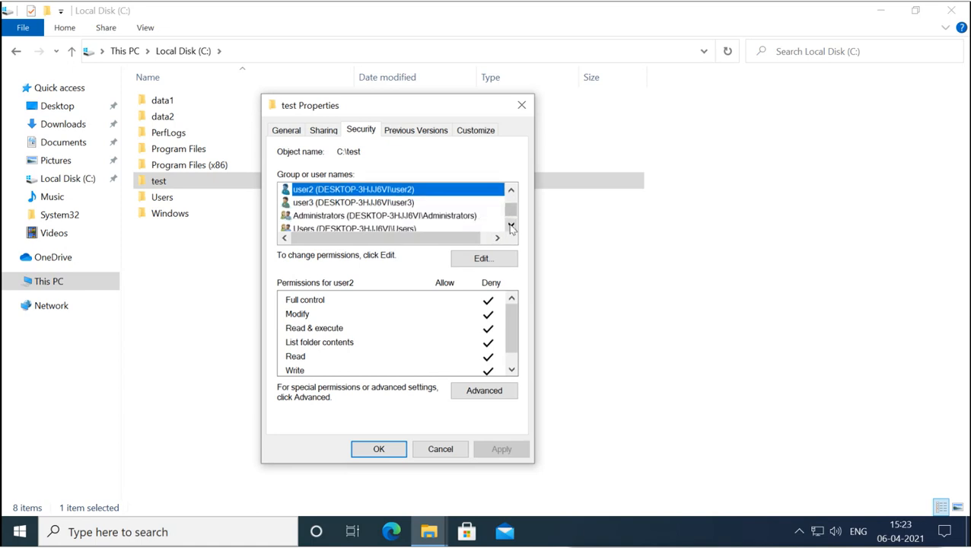
{"action": "left_click", "coordinate": [511, 226]}
{"action": "left_click", "coordinate": [335, 220]}
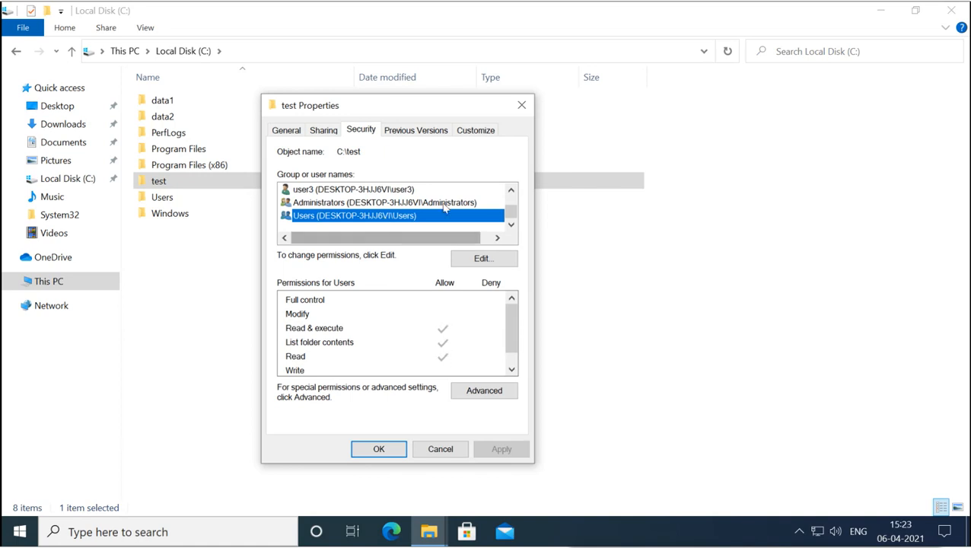
{"action": "double_click", "coordinate": [513, 191]}
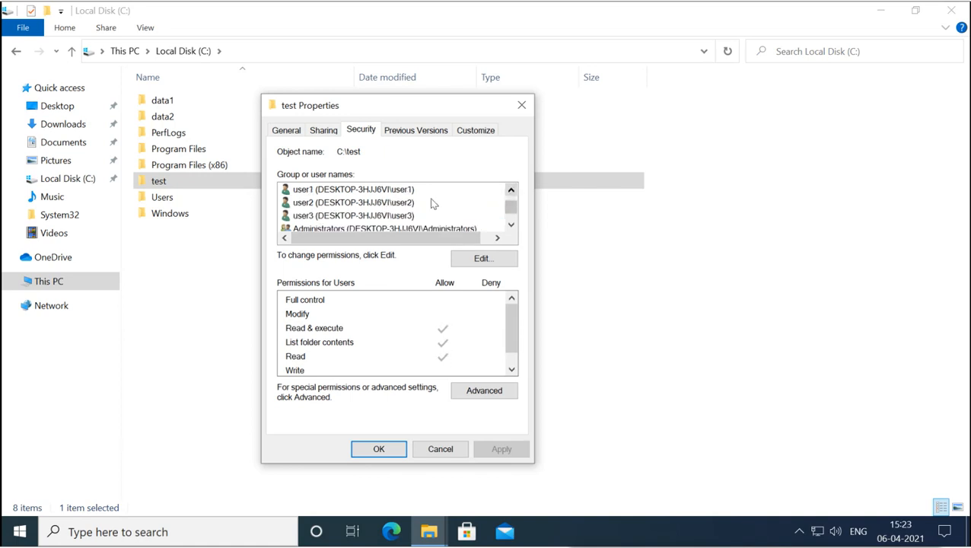
{"action": "left_click", "coordinate": [362, 210]}
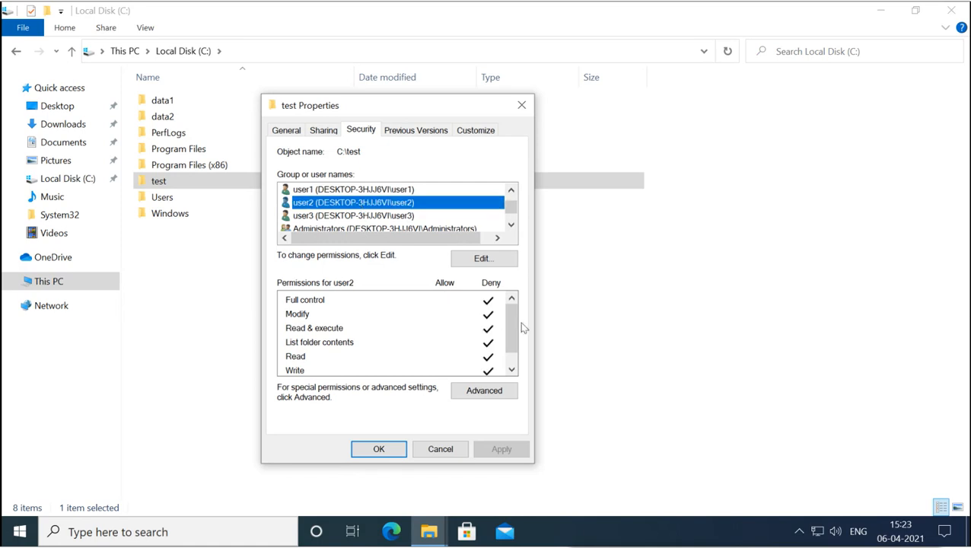
{"action": "left_click", "coordinate": [379, 449]}
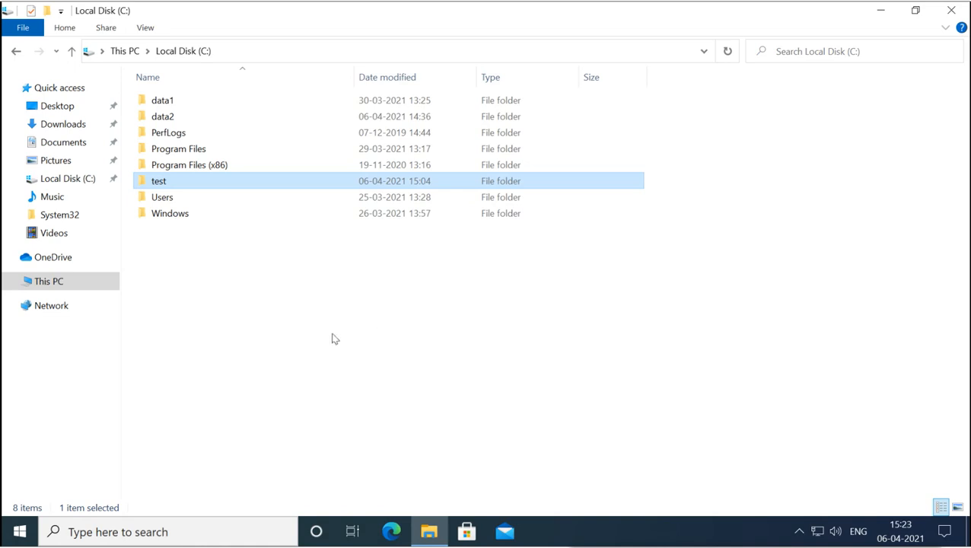
- Sign out via the account icon in the Start menu
{"action": "left_click", "coordinate": [22, 534]}
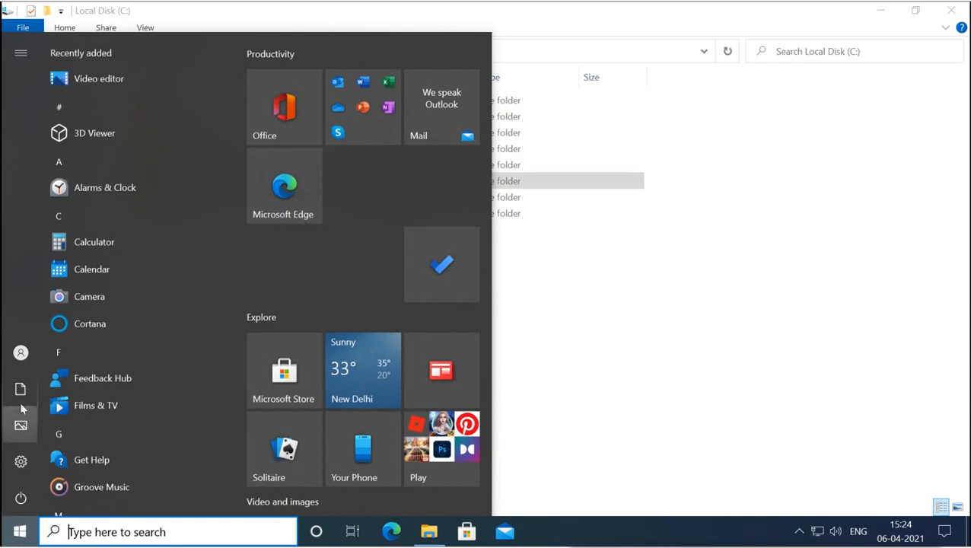
{"action": "mouse_move", "coordinate": [22, 354]}
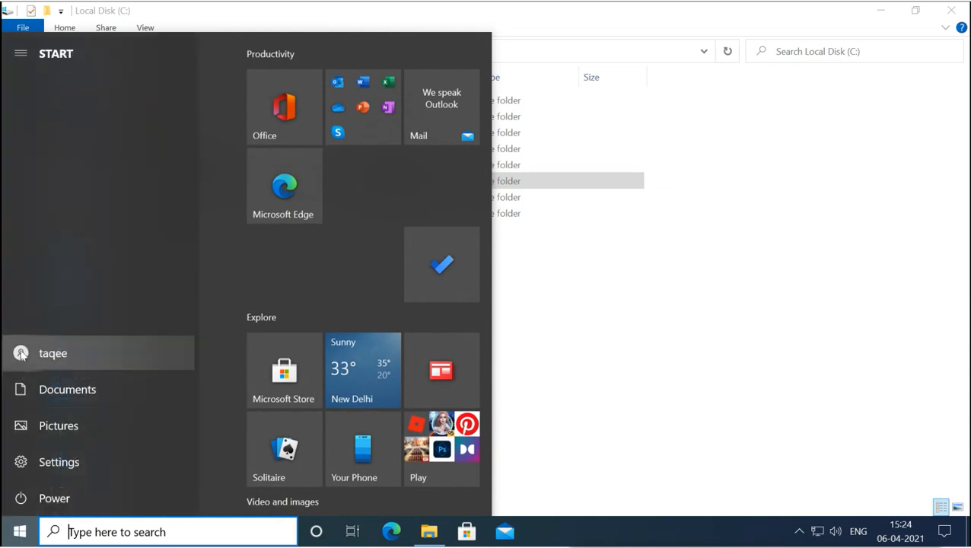
{"action": "left_click", "coordinate": [59, 357]}
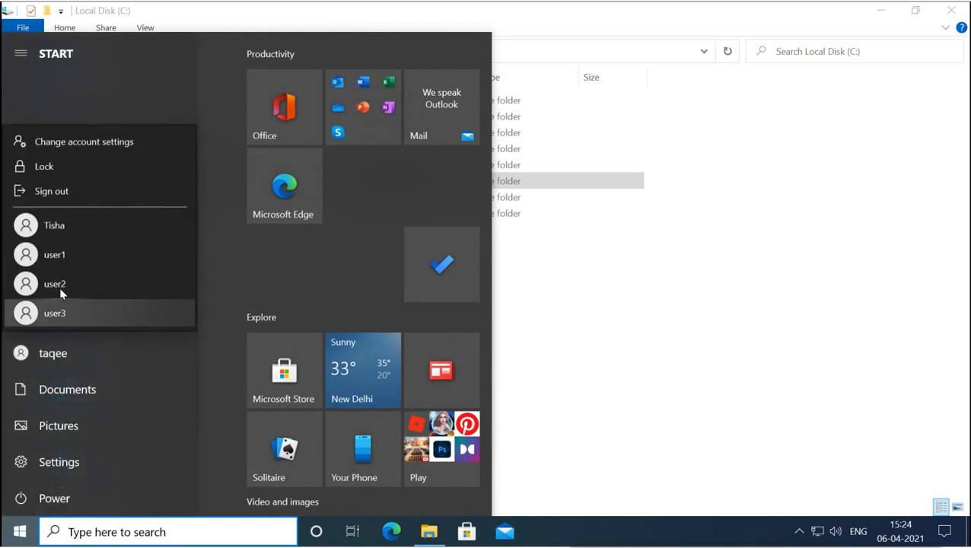
{"action": "left_click", "coordinate": [86, 201]}
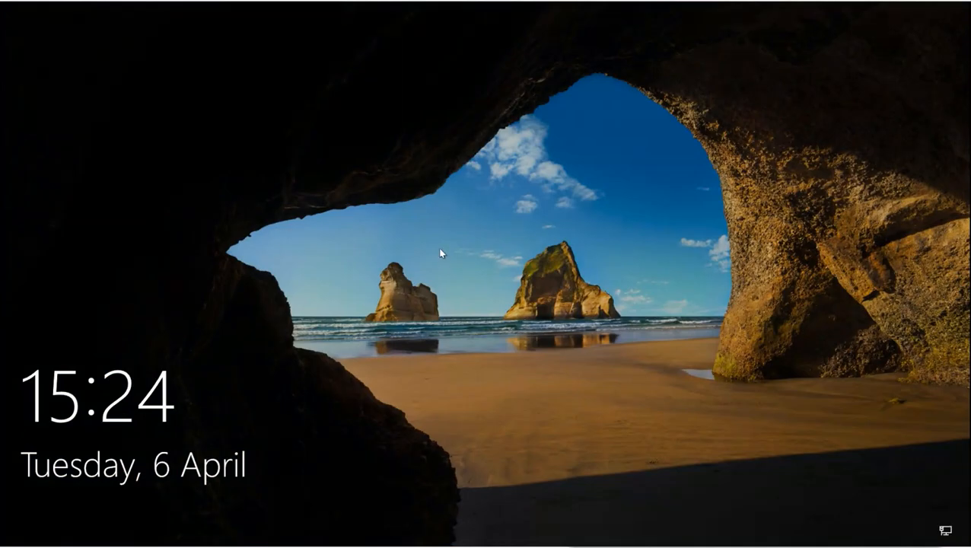
- Sign in as user1 with its password and accept the default privacy settings
{"action": "left_click", "coordinate": [440, 254]}
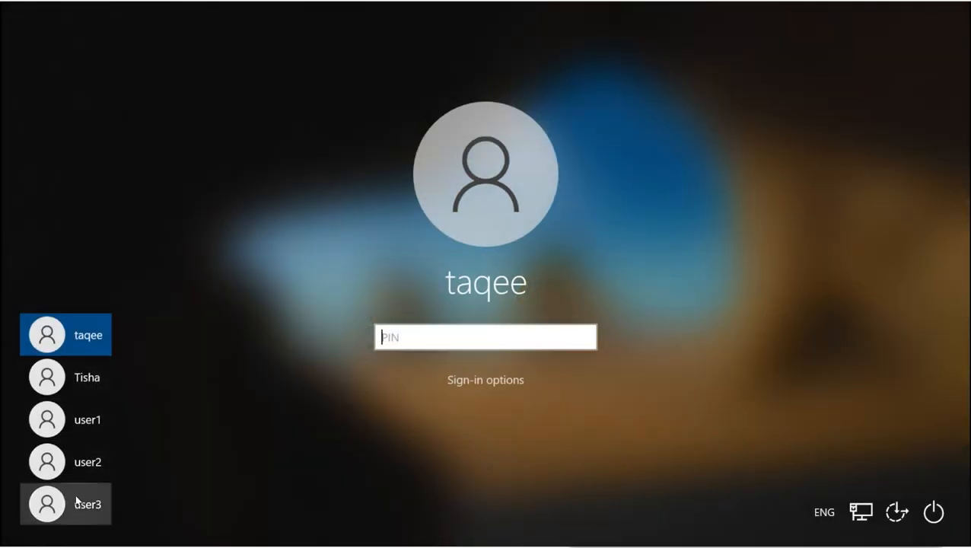
{"action": "left_click", "coordinate": [83, 423]}
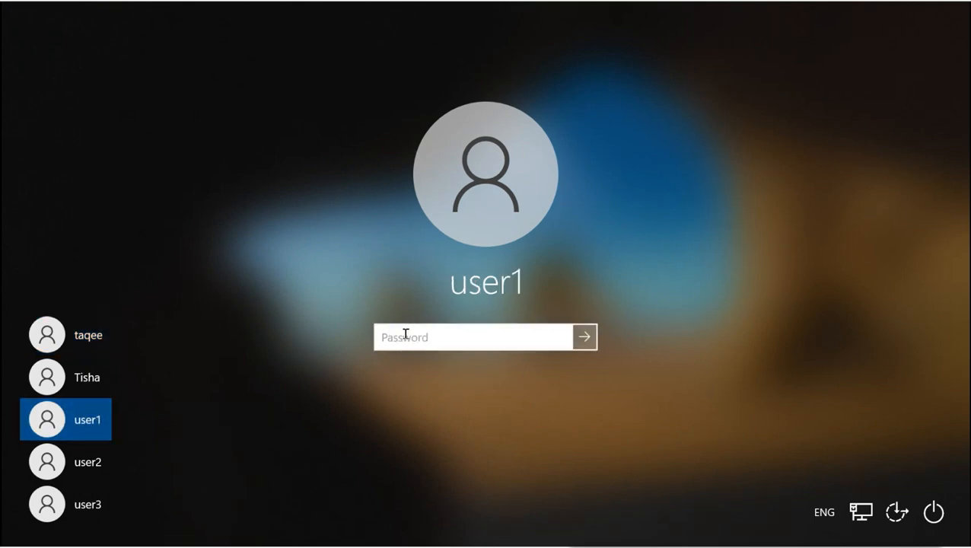
{"action": "type", "text": "•••"}
{"action": "key", "text": "Return"}
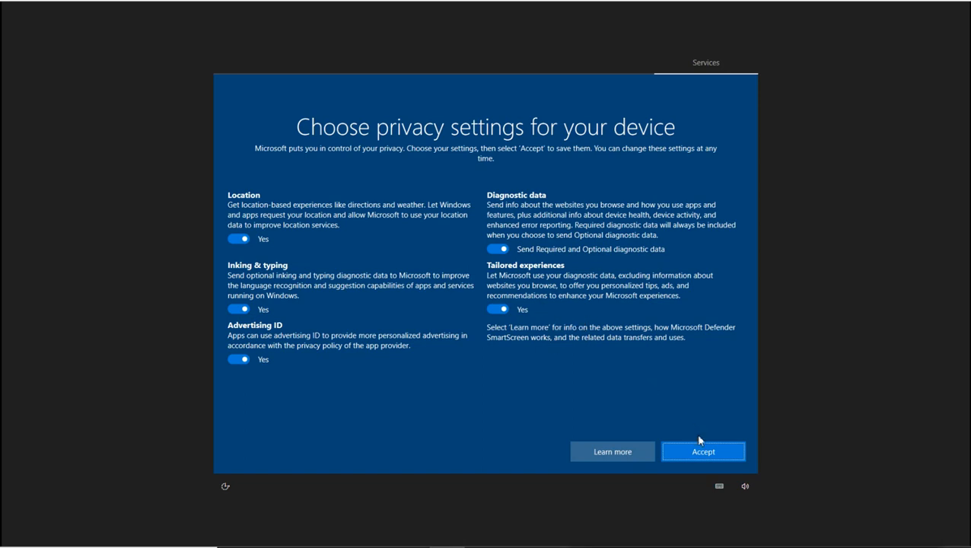
{"action": "left_click", "coordinate": [703, 454]}
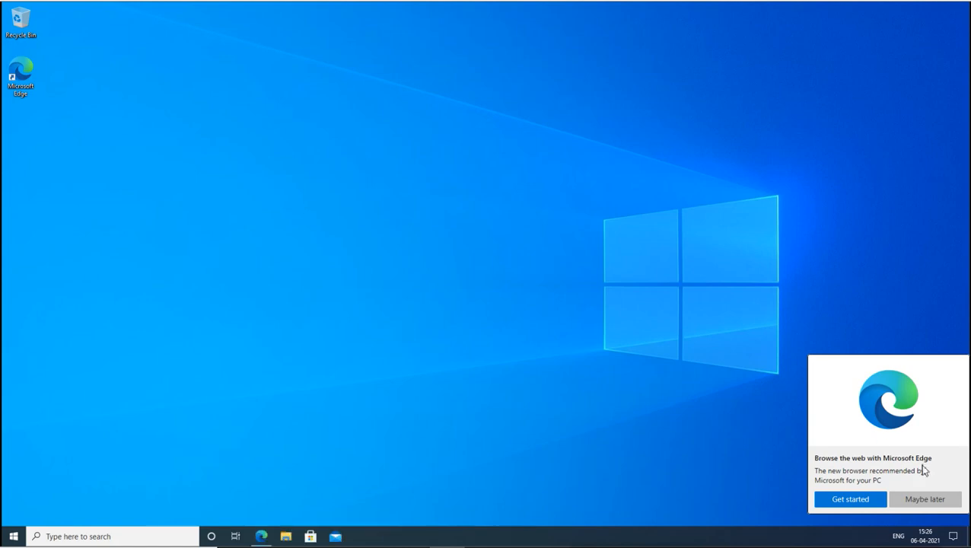
- Dismiss the Edge recommendation, maximise File Explorer and open C:\test
{"action": "left_click", "coordinate": [923, 499]}
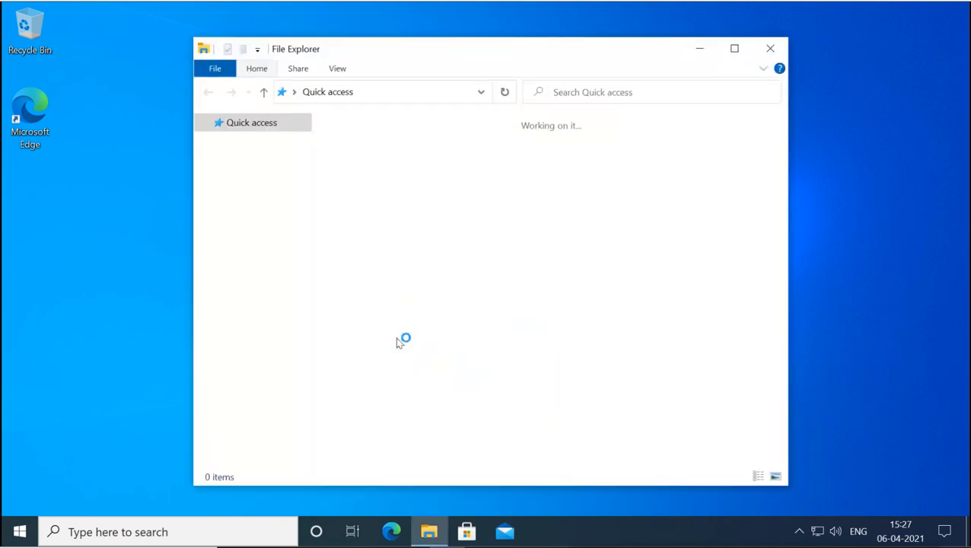
{"action": "left_click", "coordinate": [740, 56]}
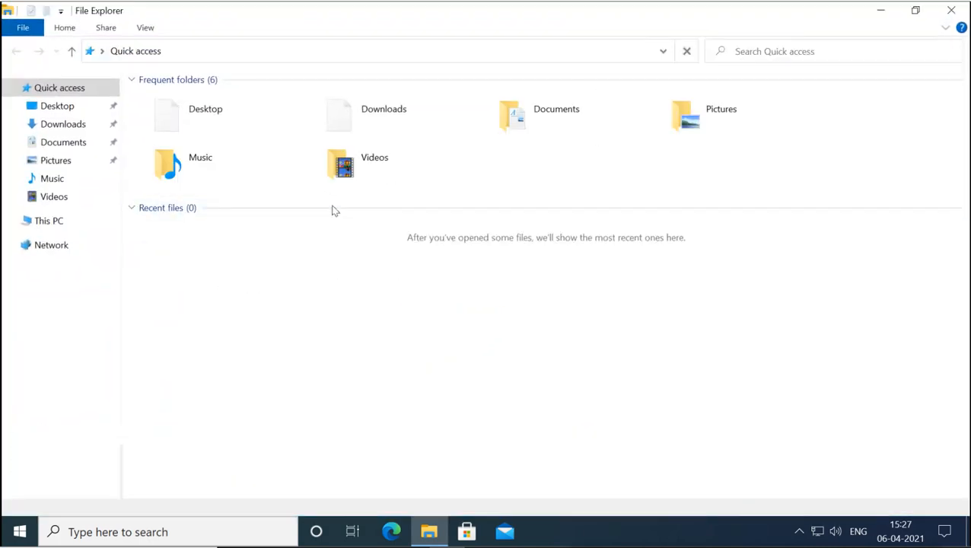
{"action": "left_click", "coordinate": [49, 225]}
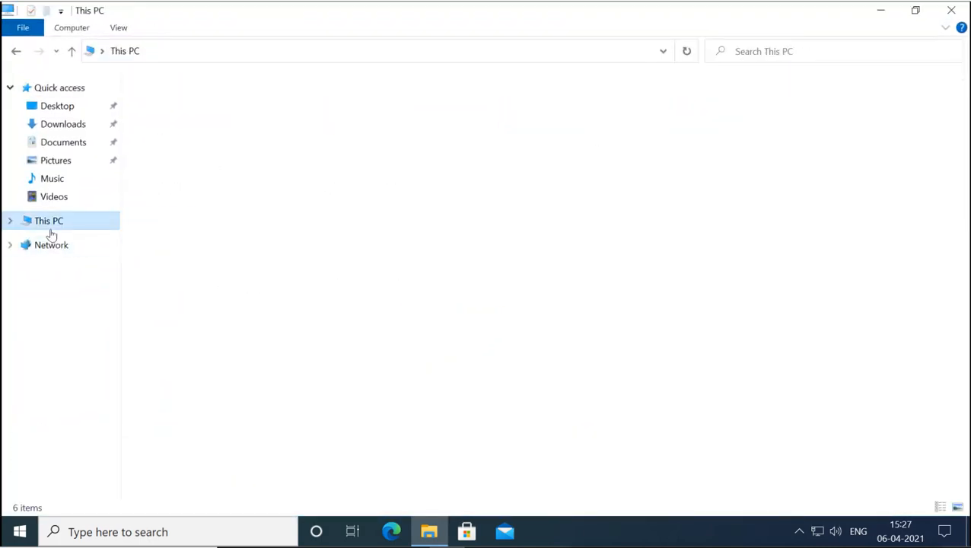
{"action": "double_click", "coordinate": [235, 232]}
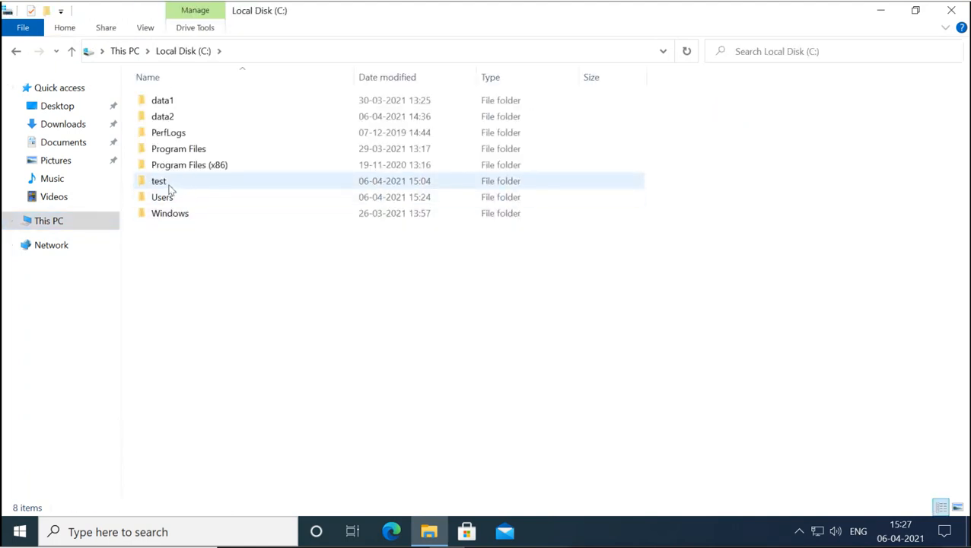
{"action": "mouse_move", "coordinate": [171, 188]}
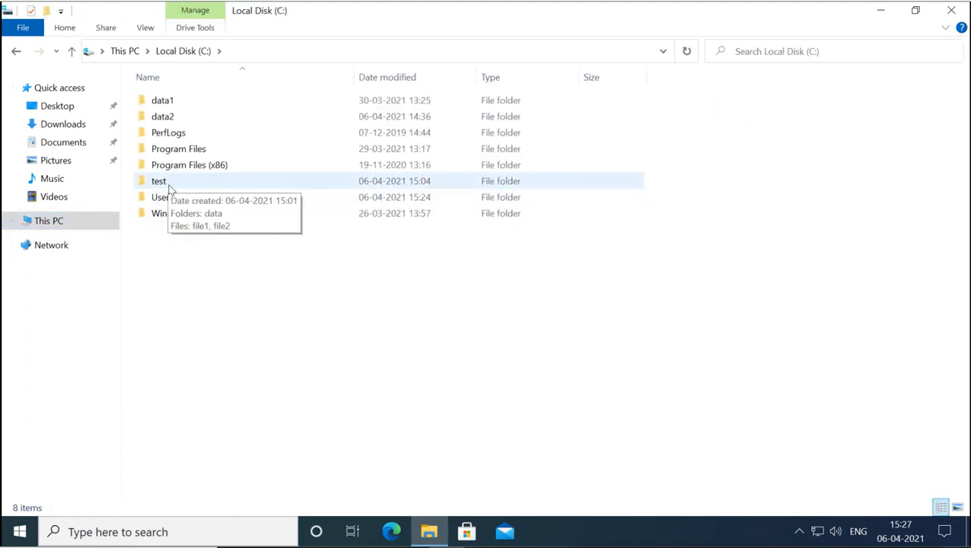
{"action": "double_click", "coordinate": [170, 189]}
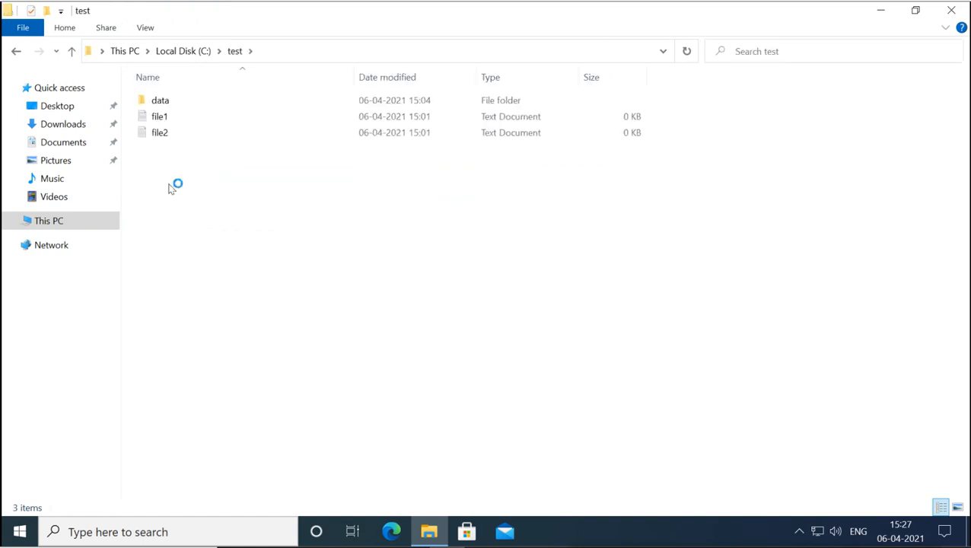
- Create a new text document named u1 in the test folder
{"action": "right_click", "coordinate": [169, 186]}
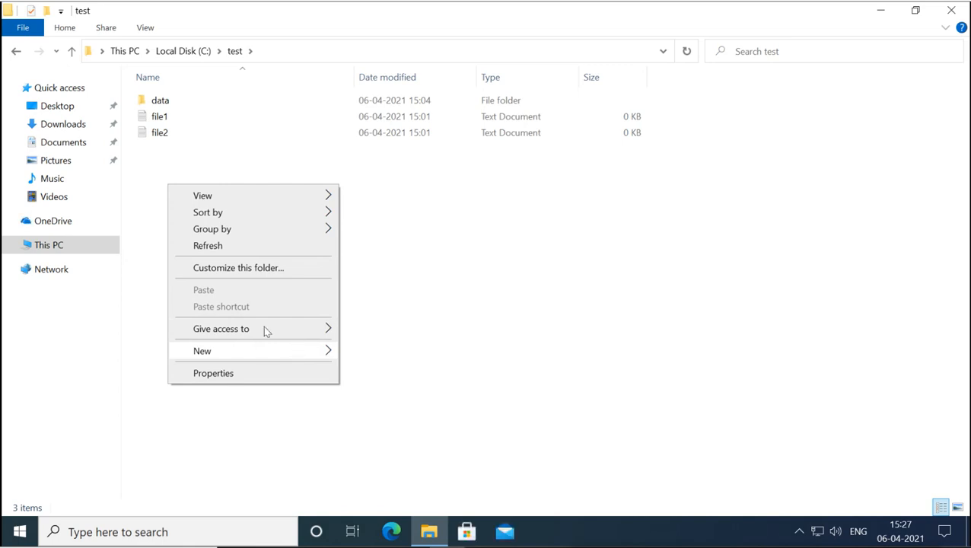
{"action": "mouse_move", "coordinate": [282, 352]}
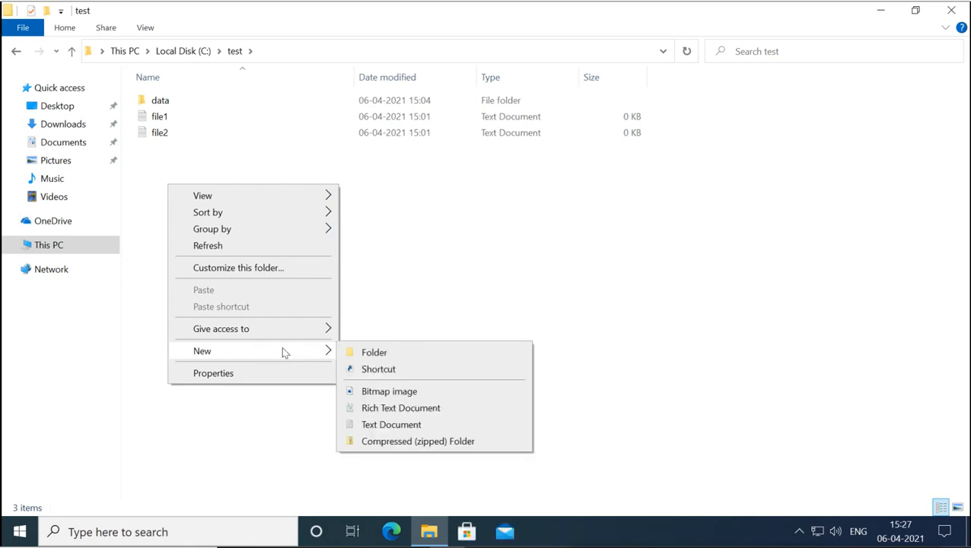
{"action": "left_click", "coordinate": [386, 426]}
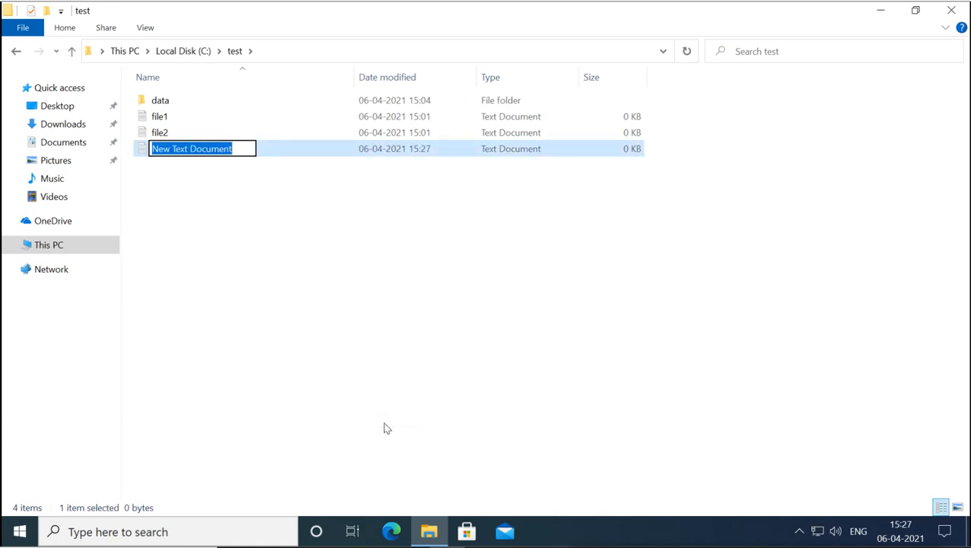
{"action": "type", "text": "use"}
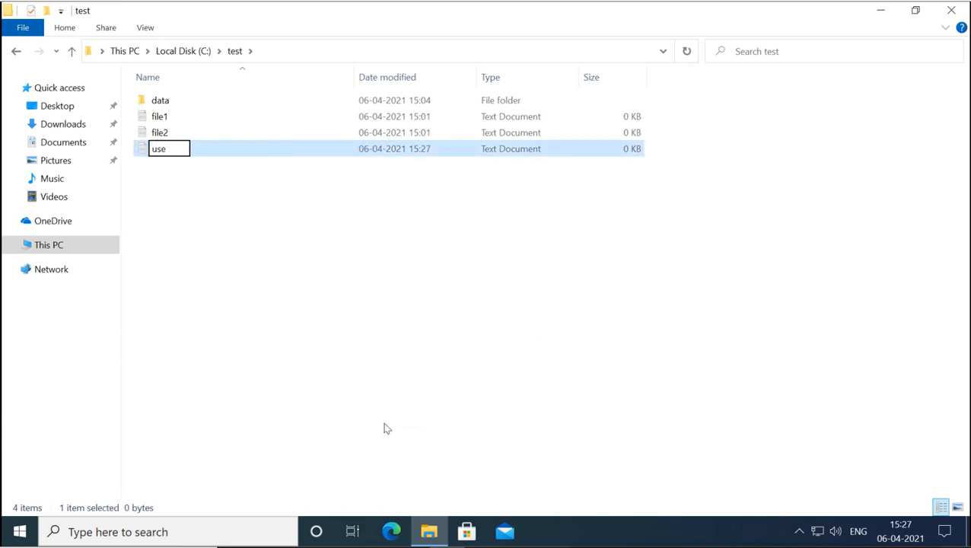
{"action": "key", "text": "BackSpace"}
{"action": "key", "text": "BackSpace"}
{"action": "type", "text": "1"}
{"action": "key", "text": "Return"}
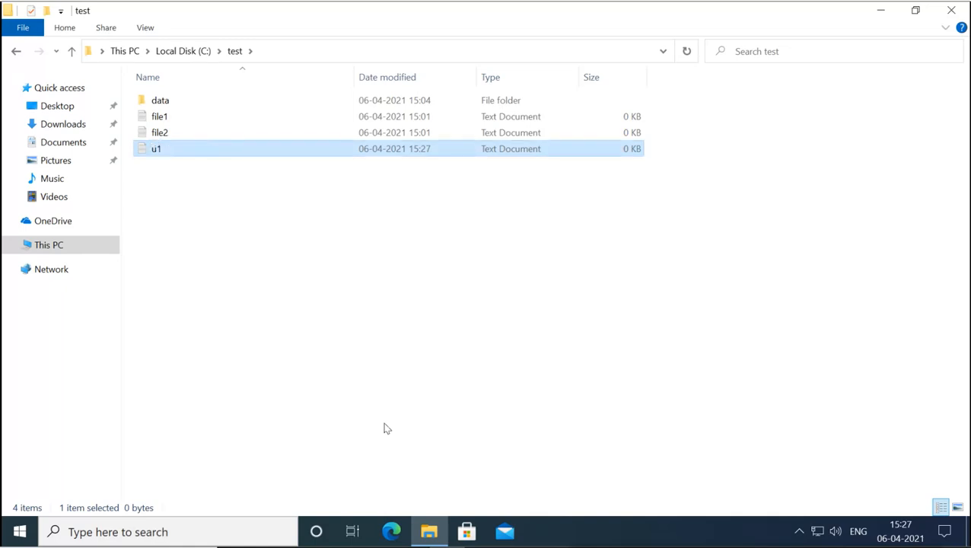
- Inspect user1's permissions in C:\test's Security tab, then cancel without changes
{"action": "left_click", "coordinate": [184, 51]}
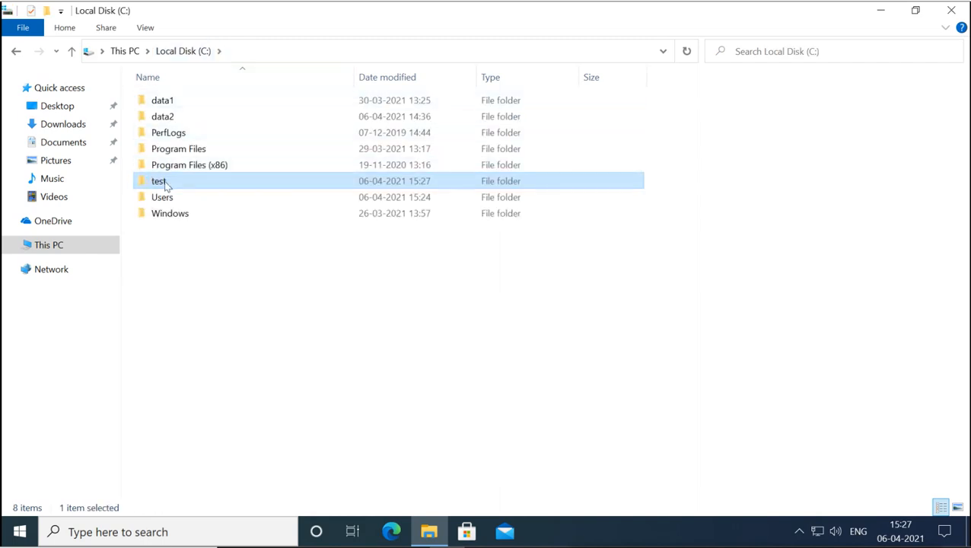
{"action": "right_click", "coordinate": [165, 184]}
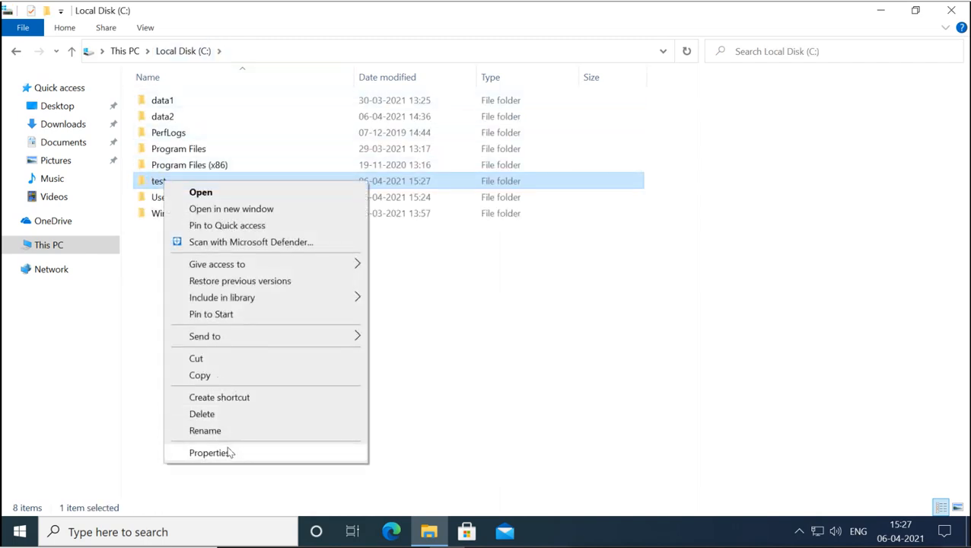
{"action": "left_click", "coordinate": [230, 453]}
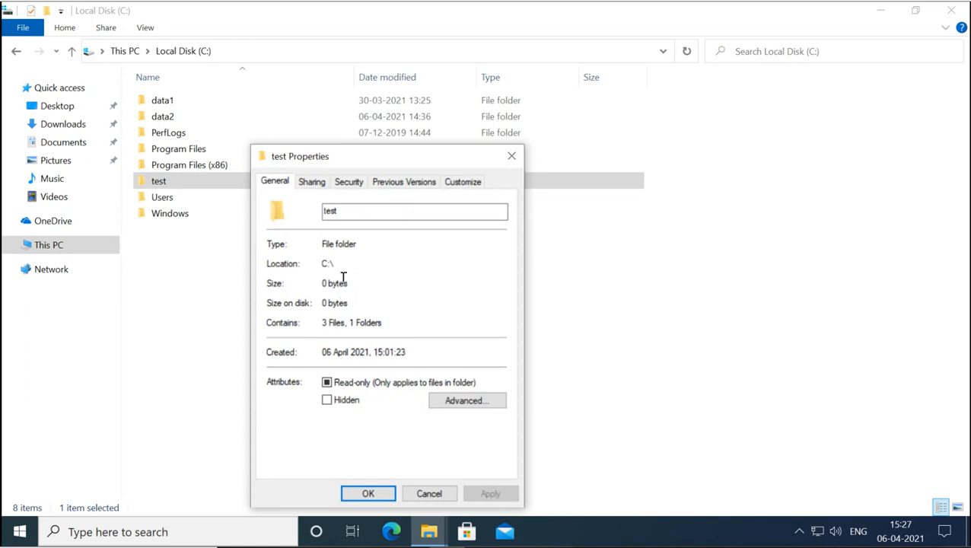
{"action": "left_click", "coordinate": [350, 181]}
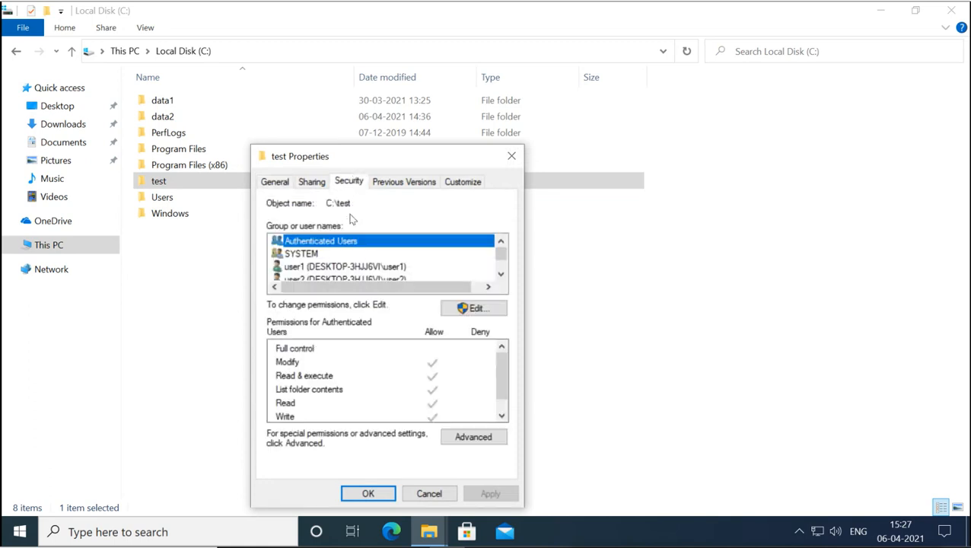
{"action": "left_click", "coordinate": [352, 267]}
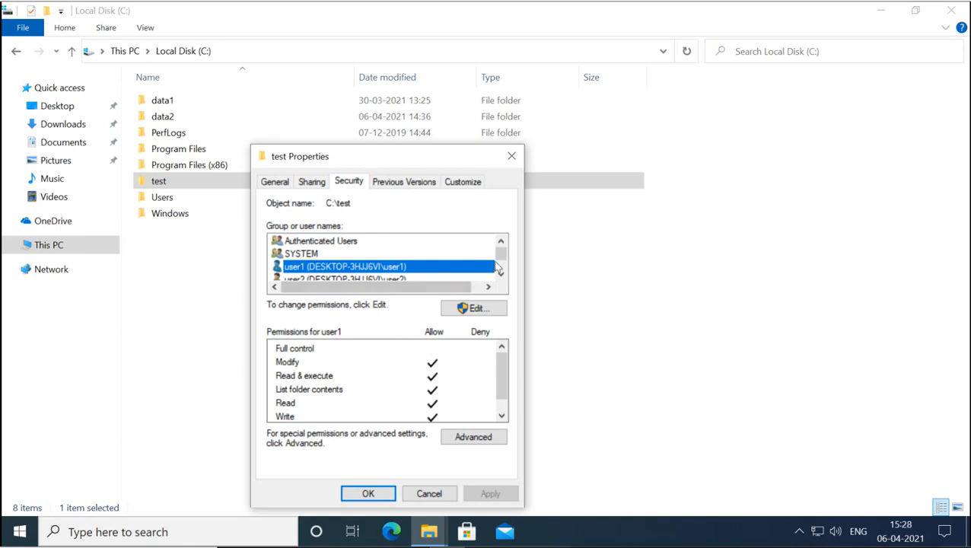
{"action": "left_click", "coordinate": [501, 275]}
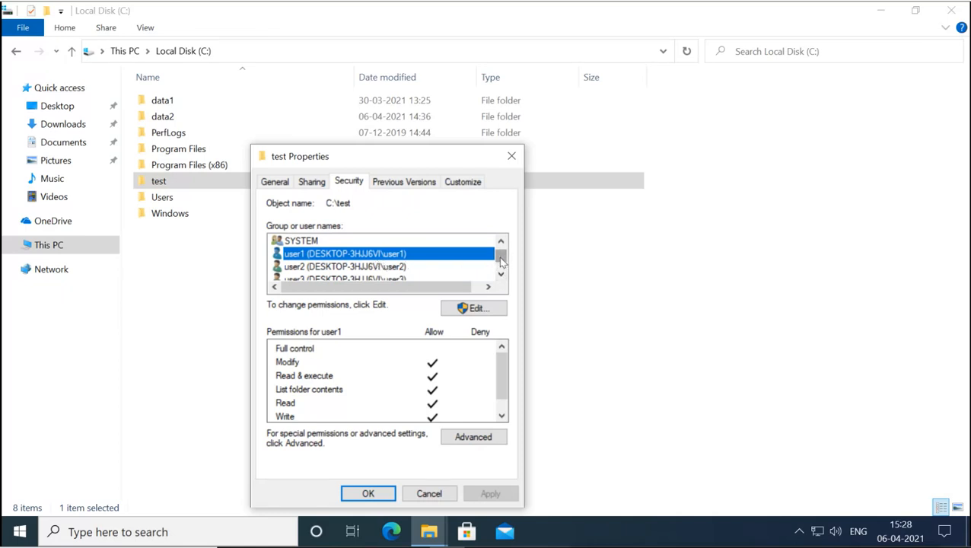
{"action": "mouse_move", "coordinate": [501, 261]}
{"action": "left_mouse_down"}
{"action": "mouse_move", "coordinate": [502, 274]}
{"action": "mouse_move", "coordinate": [502, 251]}
{"action": "left_mouse_up"}
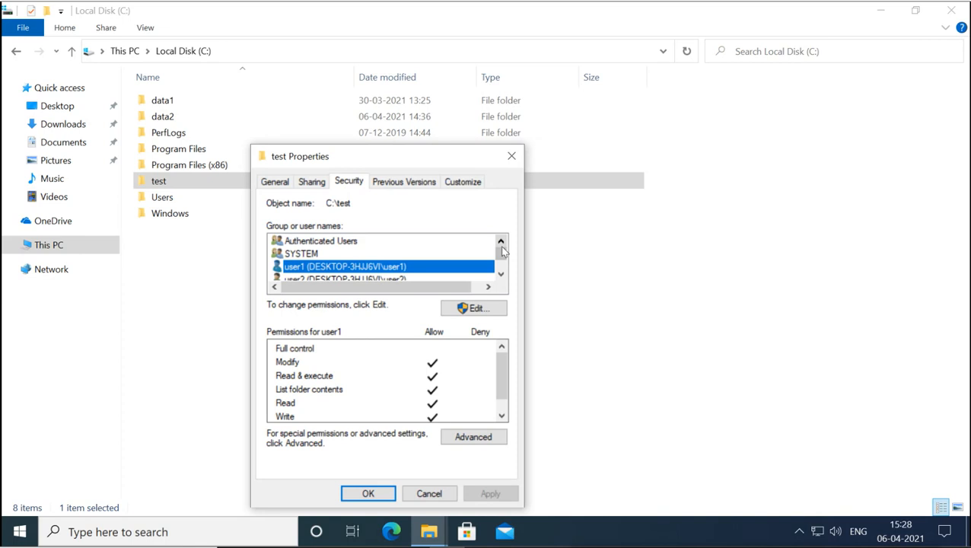
{"action": "left_click", "coordinate": [455, 493]}
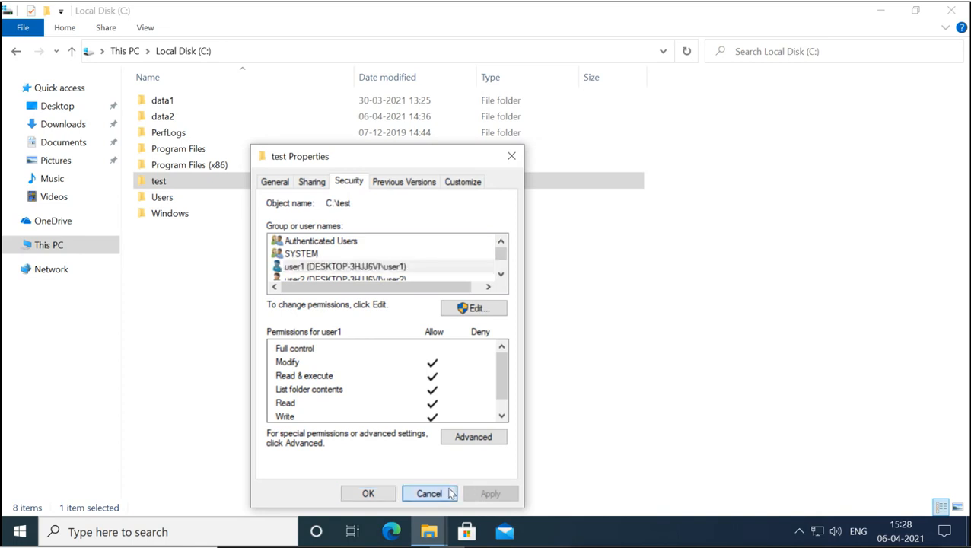
- Delete the u1 text document from C:\test and go back to Local Disk (C:)
{"action": "double_click", "coordinate": [168, 179]}
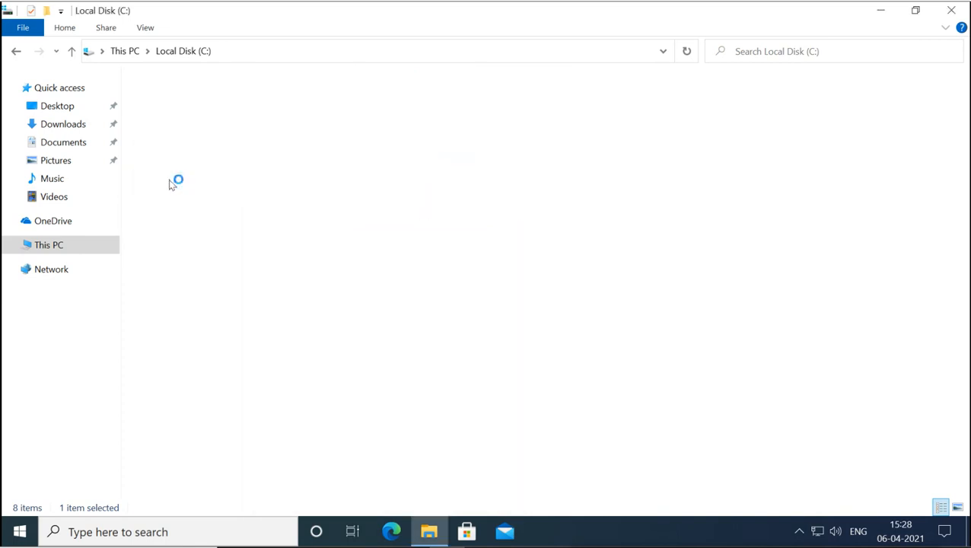
{"action": "left_click", "coordinate": [159, 152]}
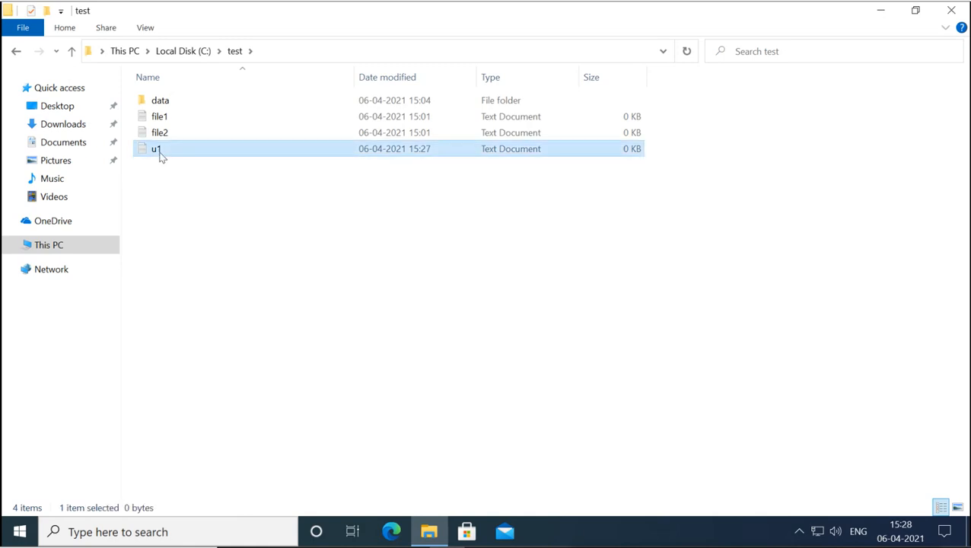
{"action": "key", "text": "Delete"}
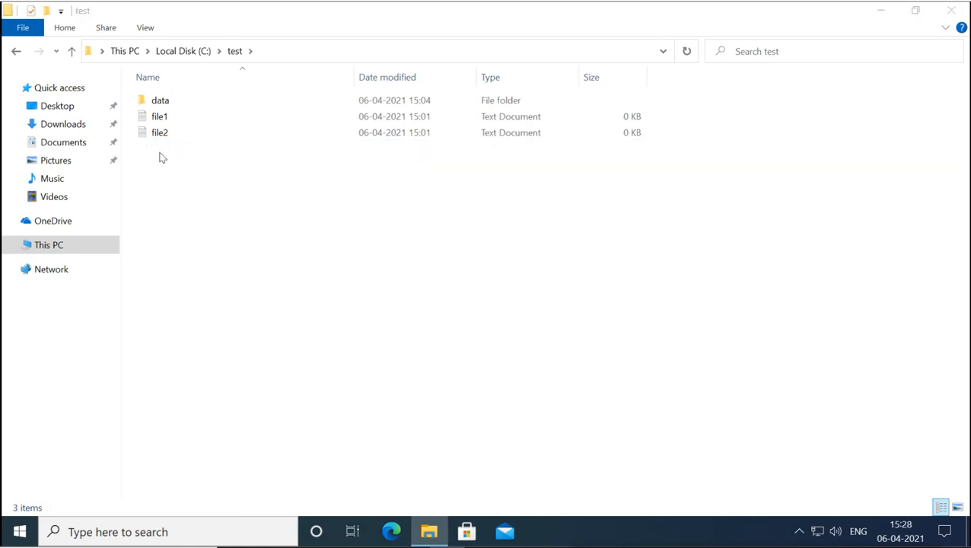
{"action": "left_click", "coordinate": [190, 54]}
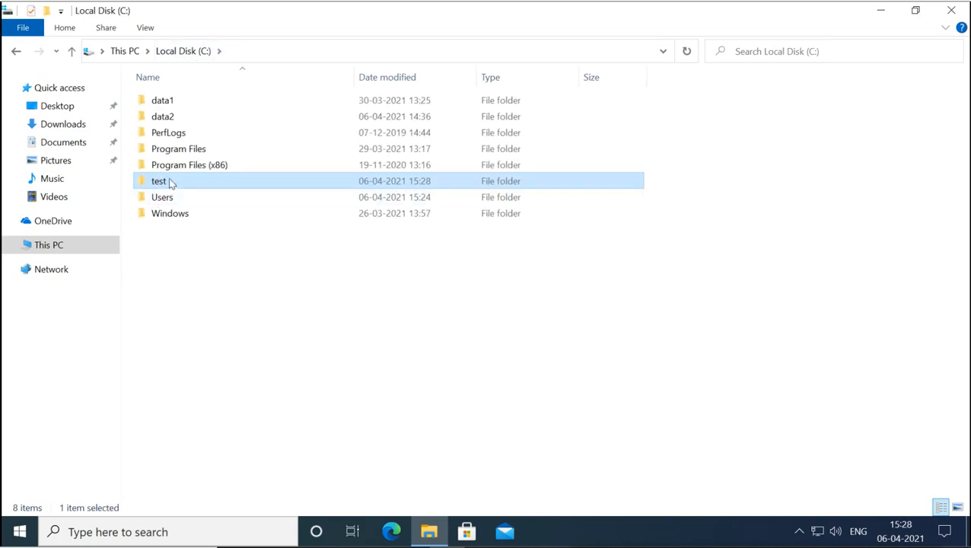
{"action": "right_click", "coordinate": [169, 180]}
{"action": "left_click", "coordinate": [221, 450]}
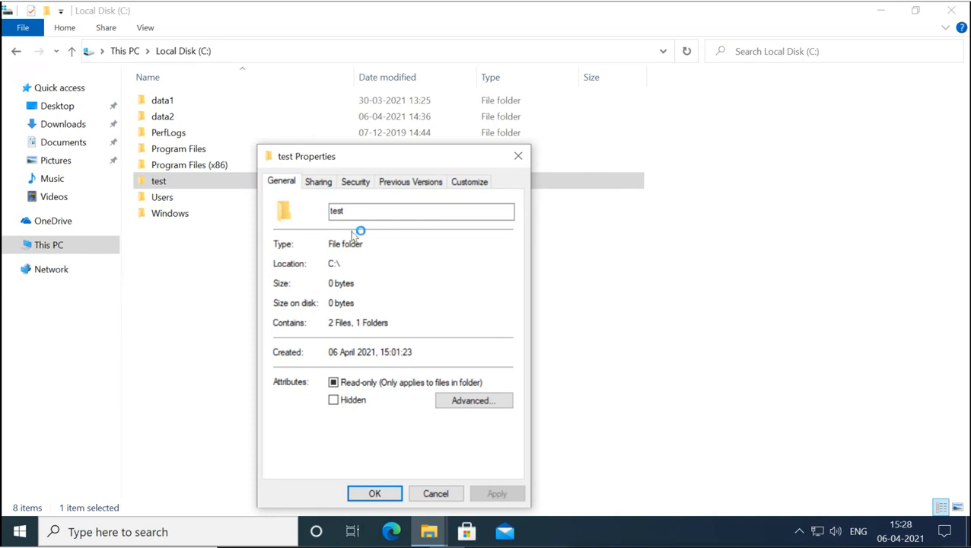
{"action": "left_click", "coordinate": [353, 185]}
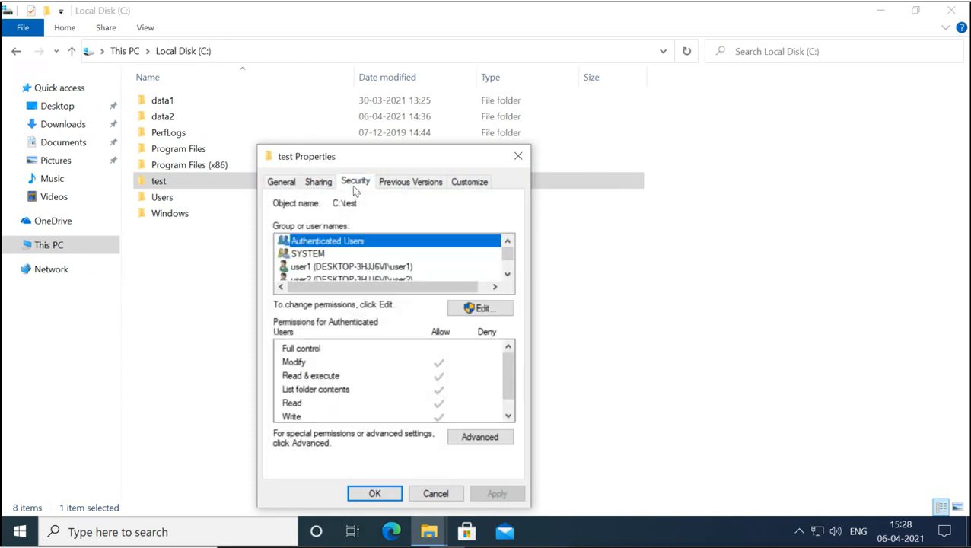
{"action": "left_click", "coordinate": [386, 268]}
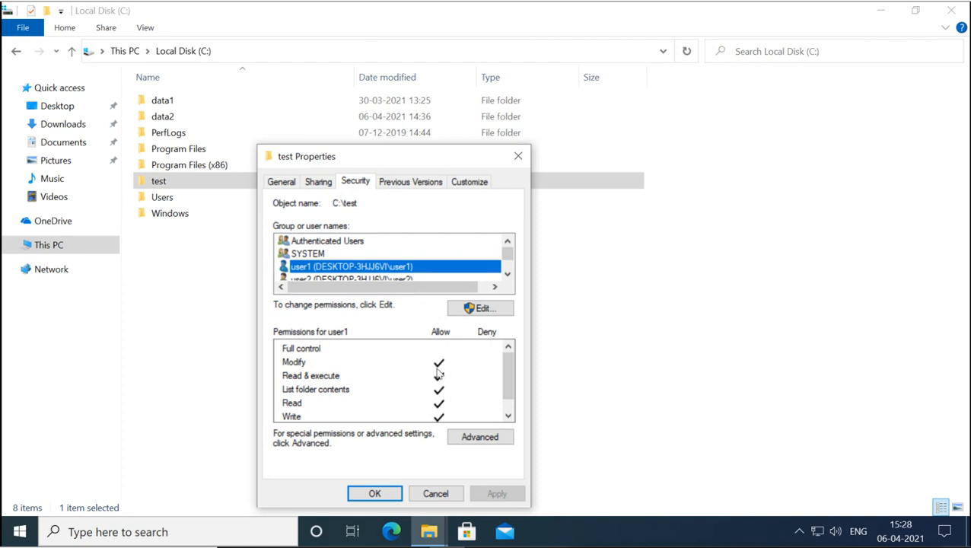
{"action": "left_click", "coordinate": [482, 310]}
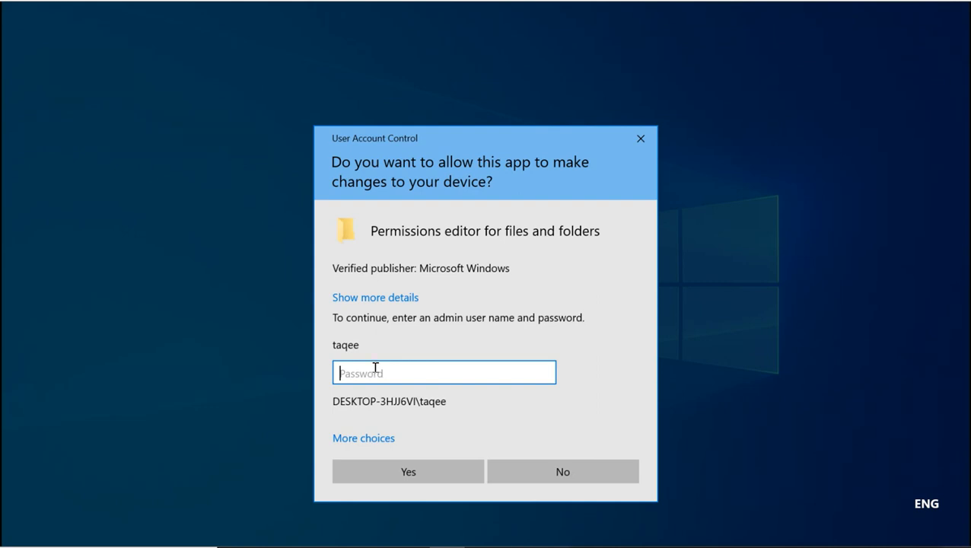
{"action": "left_click", "coordinate": [562, 472]}
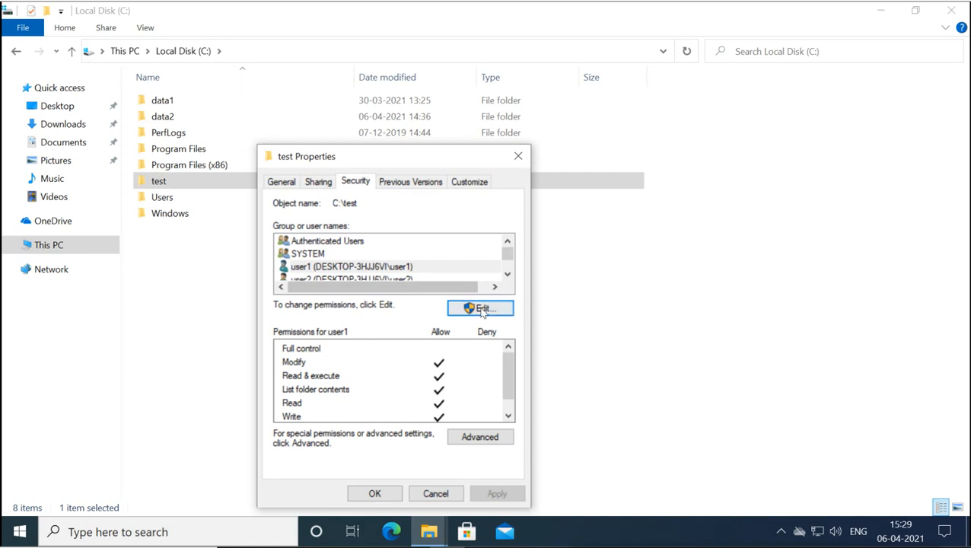
{"action": "left_click", "coordinate": [436, 493]}
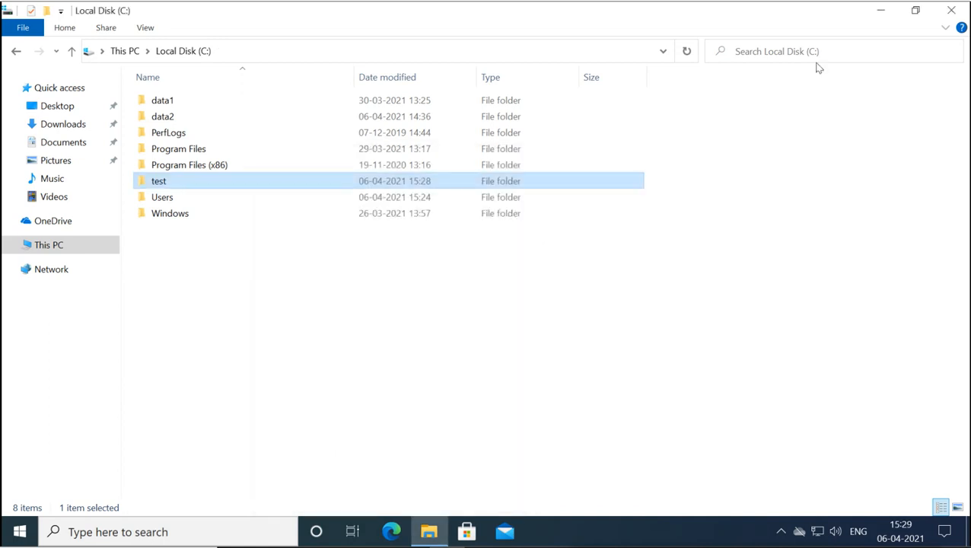
- Close File Explorer and sign out of user1 from the Start menu
{"action": "left_click", "coordinate": [947, 10]}
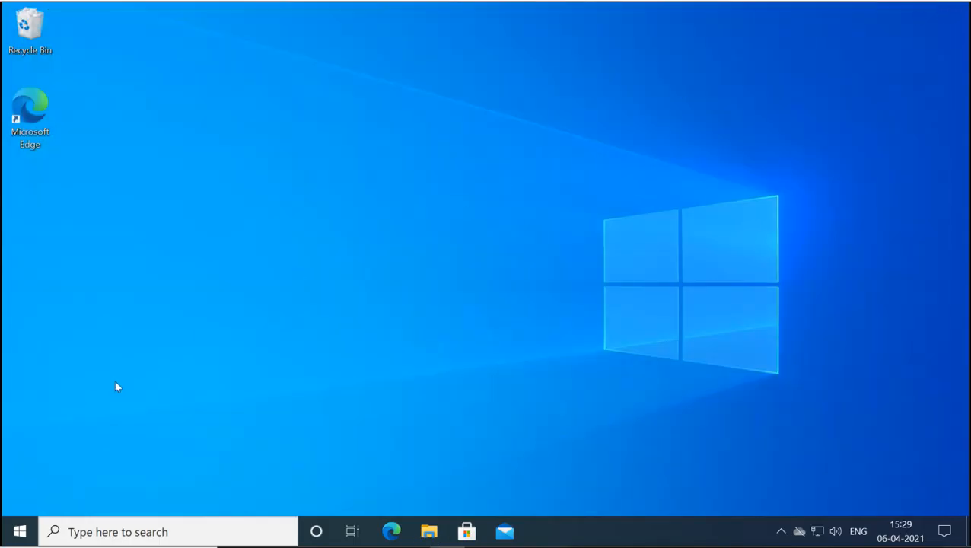
{"action": "left_click", "coordinate": [20, 531]}
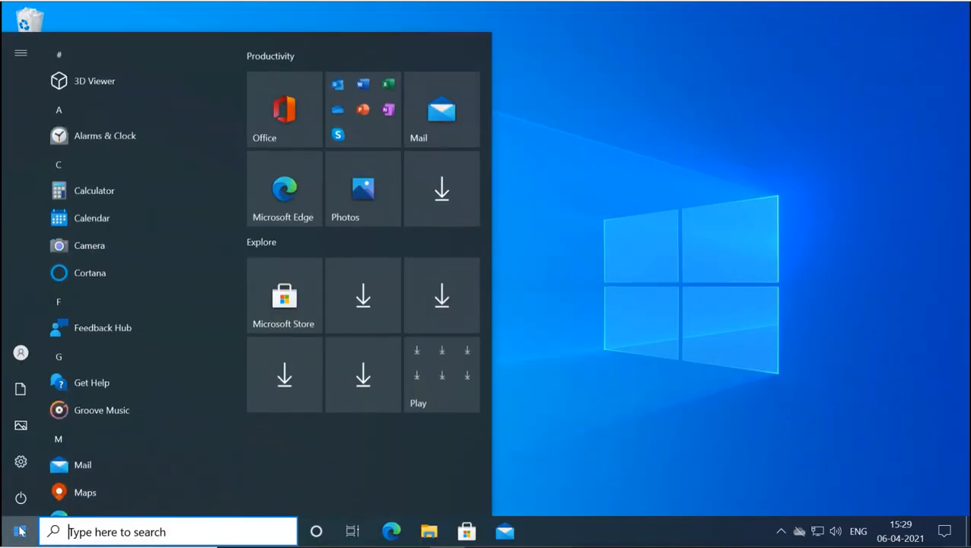
{"action": "mouse_move", "coordinate": [22, 354]}
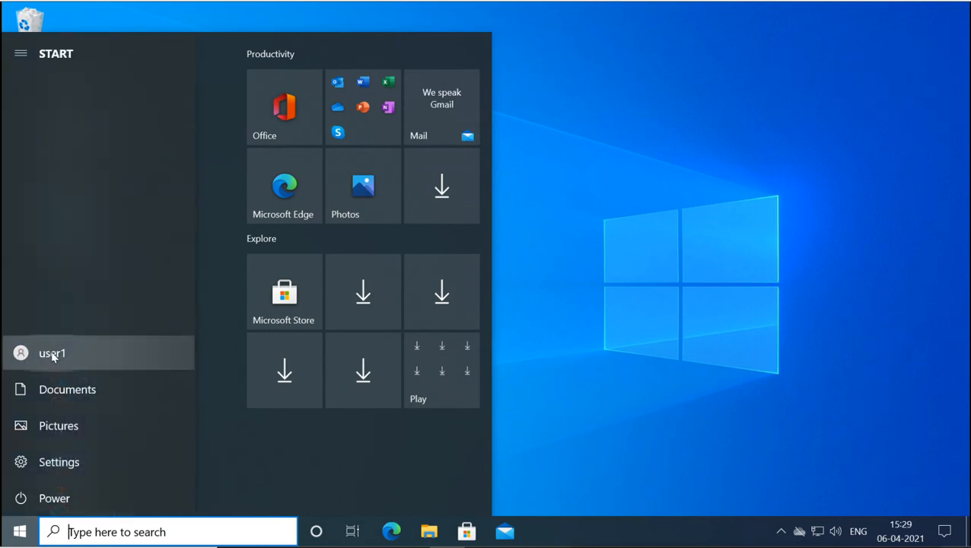
{"action": "left_click", "coordinate": [52, 354]}
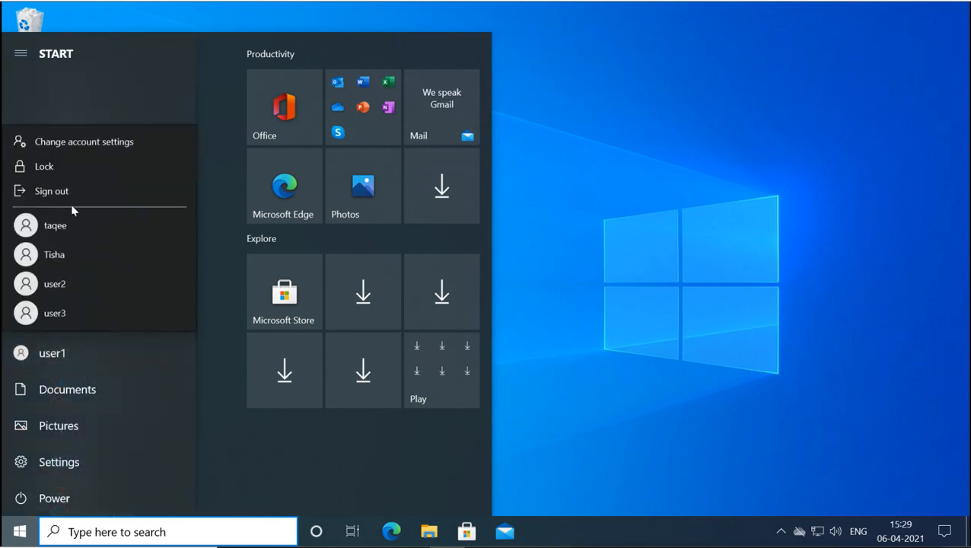
{"action": "left_click", "coordinate": [88, 196]}
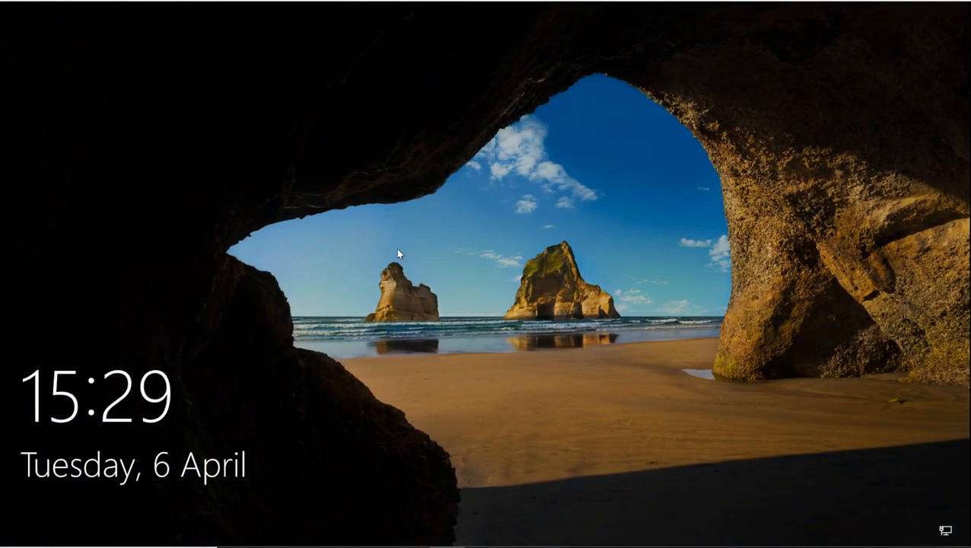
- Sign in as user2 with its password
{"action": "left_click", "coordinate": [397, 250]}
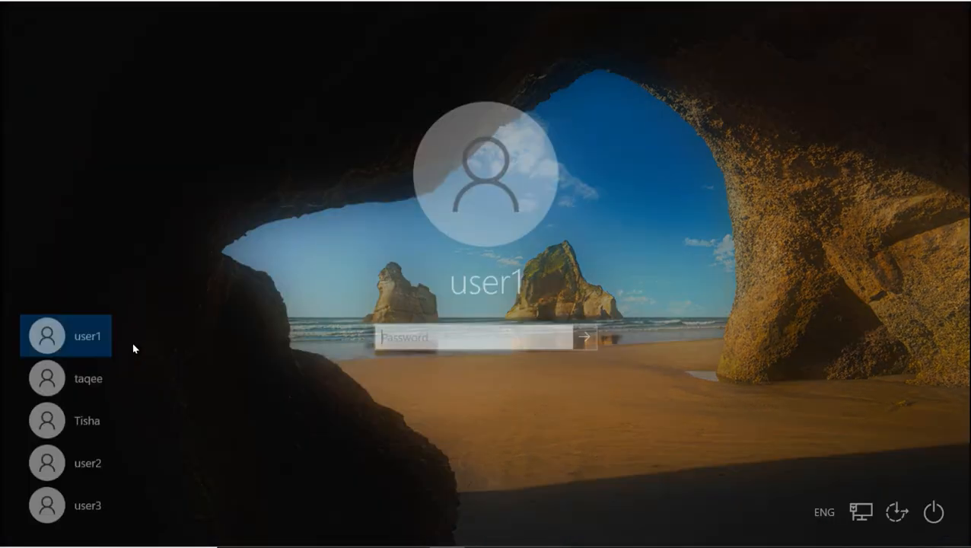
{"action": "left_click", "coordinate": [86, 464]}
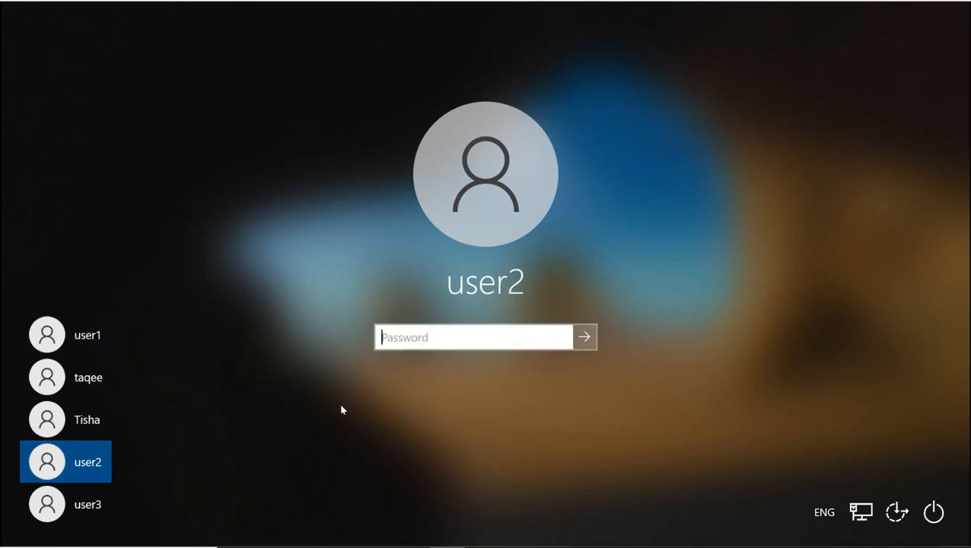
{"action": "type", "text": "p"}
{"action": "key", "text": "Return"}
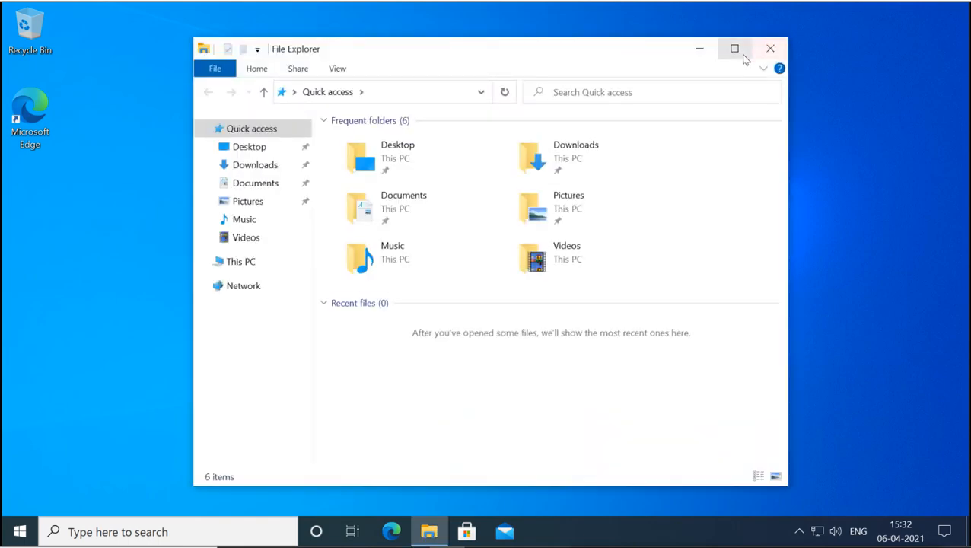
- As user2, try to open C:\test, choose Continue, and decline the administrator prompt
{"action": "left_click", "coordinate": [735, 49]}
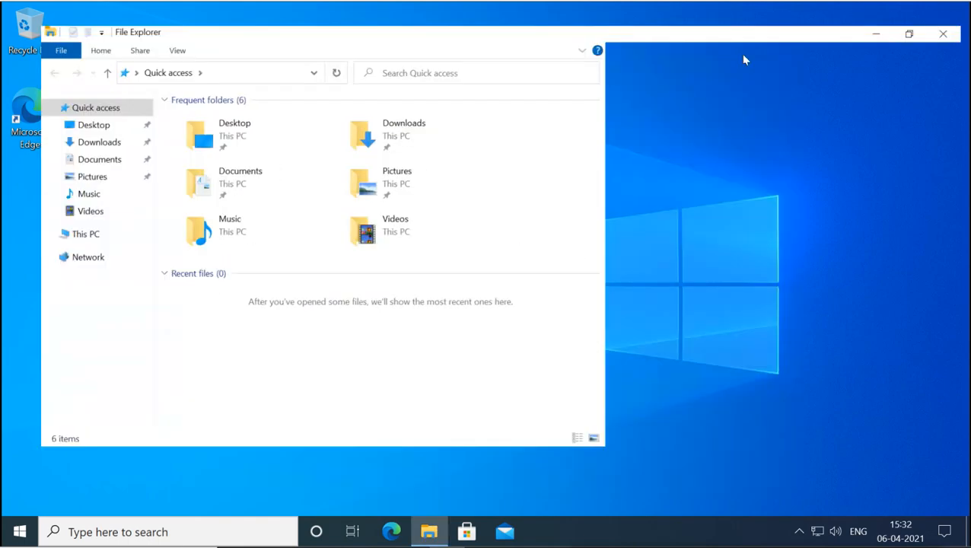
{"action": "left_click", "coordinate": [50, 221]}
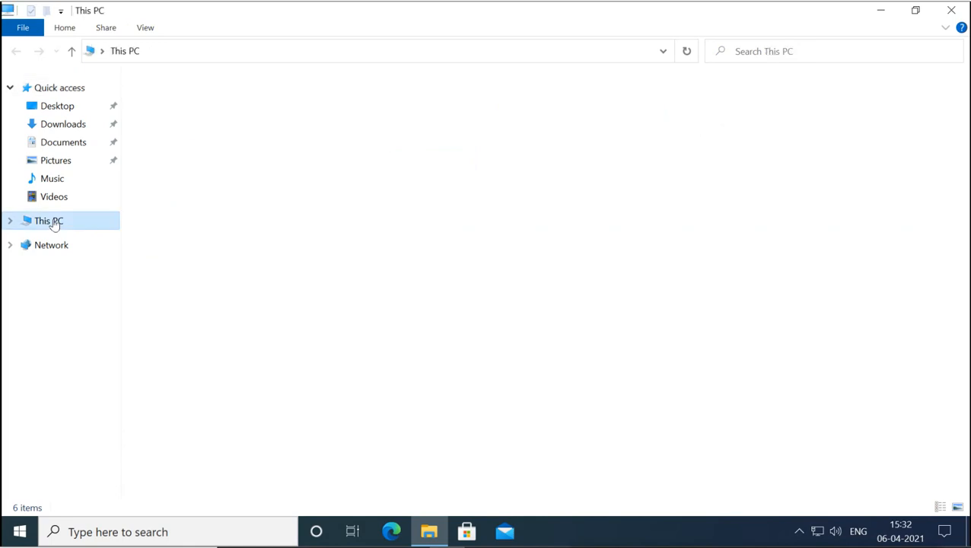
{"action": "double_click", "coordinate": [217, 230]}
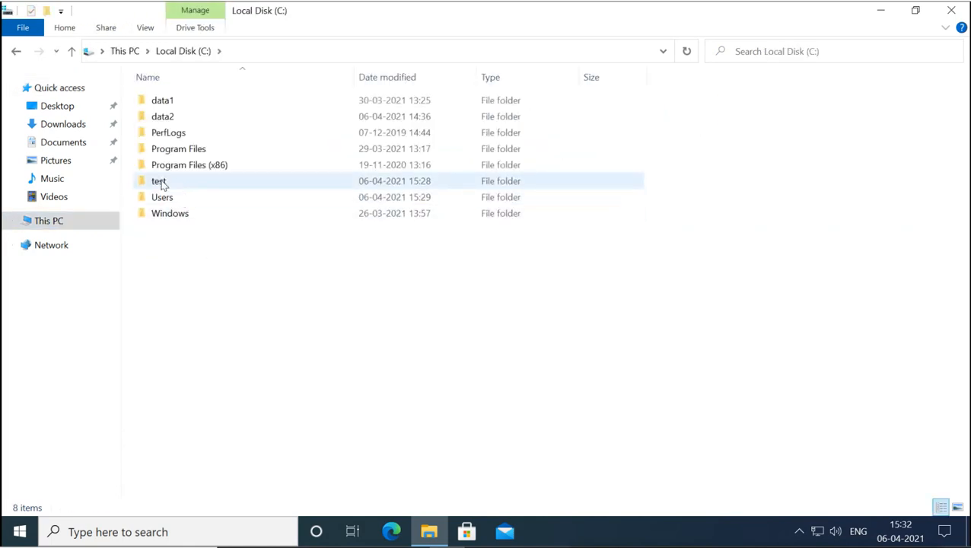
{"action": "double_click", "coordinate": [160, 181]}
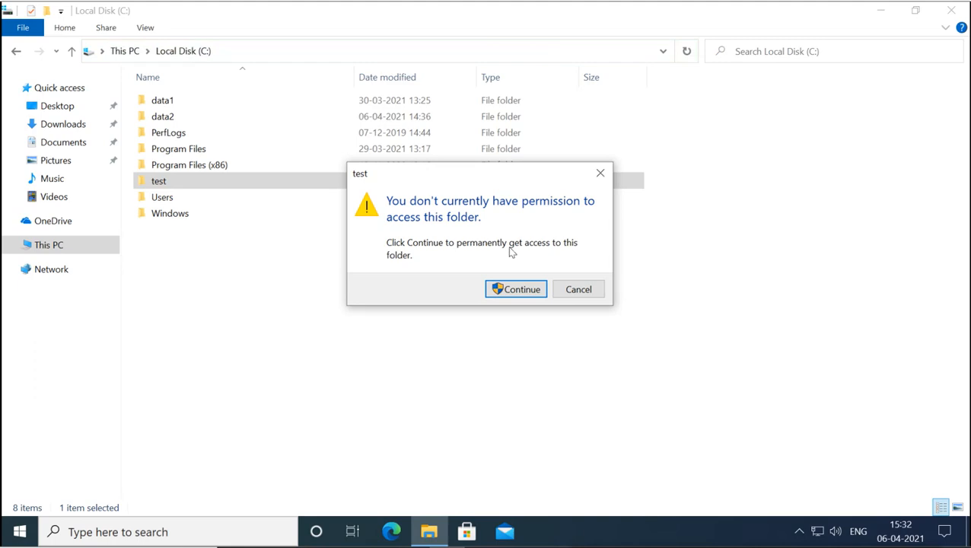
{"action": "left_click", "coordinate": [519, 291]}
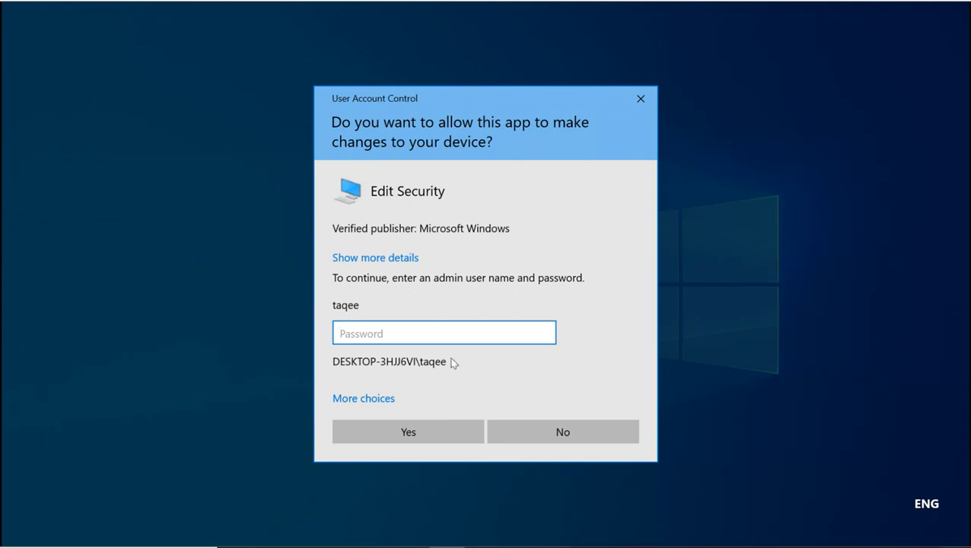
{"action": "left_click", "coordinate": [565, 431]}
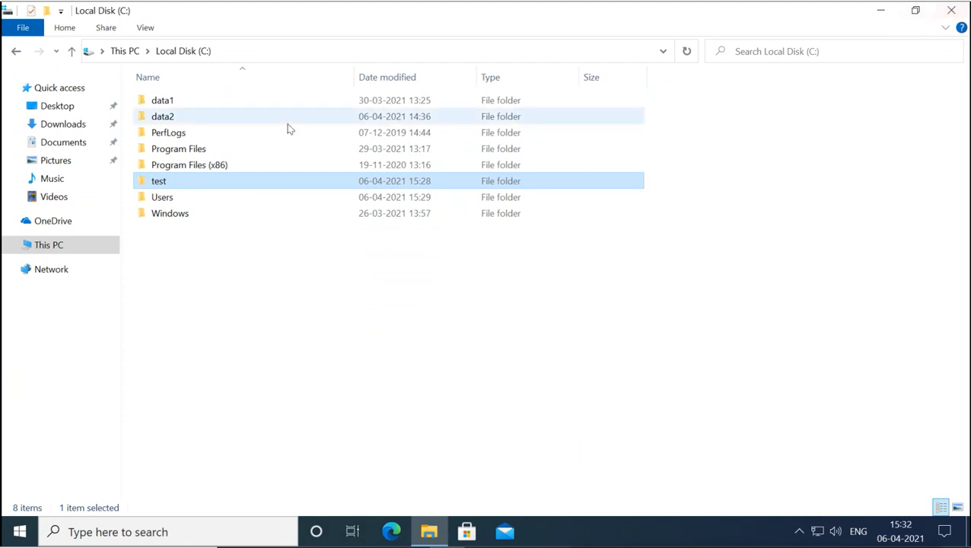
- View the test folder's Security tab, cancel the Properties dialog, and close File Explorer
{"action": "right_click", "coordinate": [161, 185]}
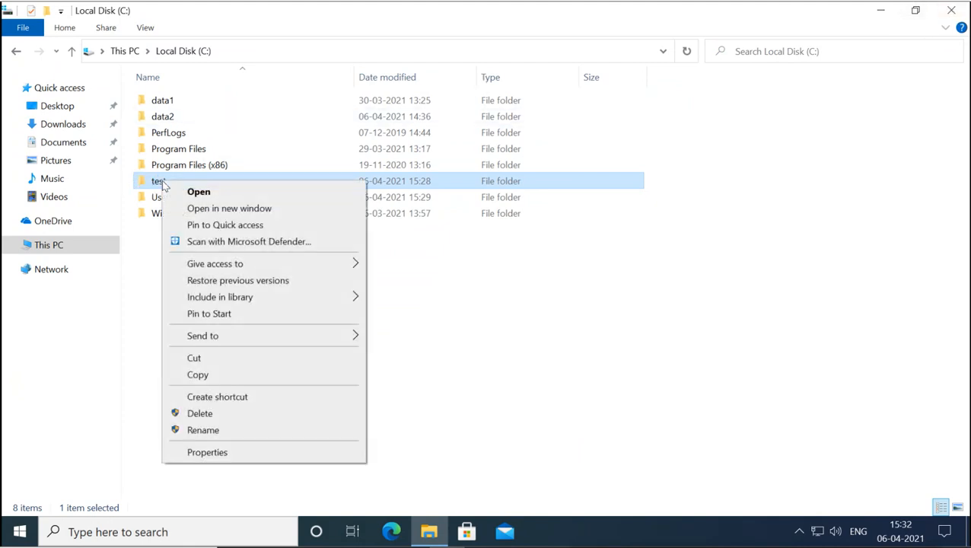
{"action": "left_click", "coordinate": [219, 453]}
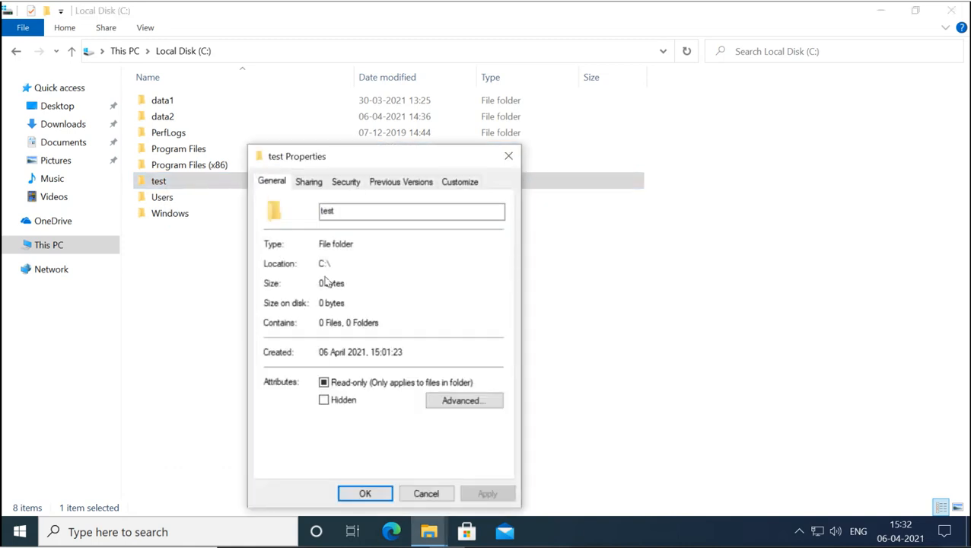
{"action": "left_click_drag", "start_coordinate": [364, 161], "coordinate": [364, 140]}
{"action": "left_click", "coordinate": [348, 159]}
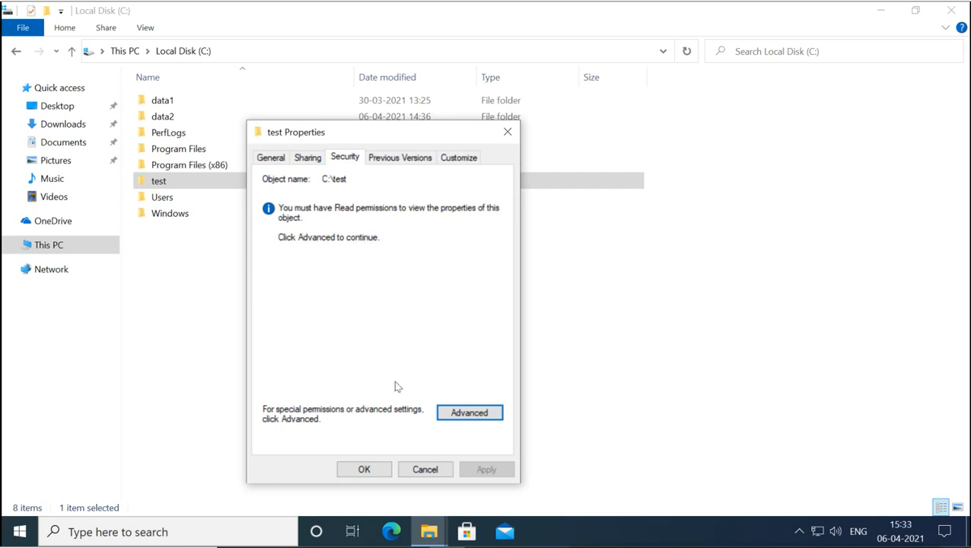
{"action": "left_click", "coordinate": [425, 470]}
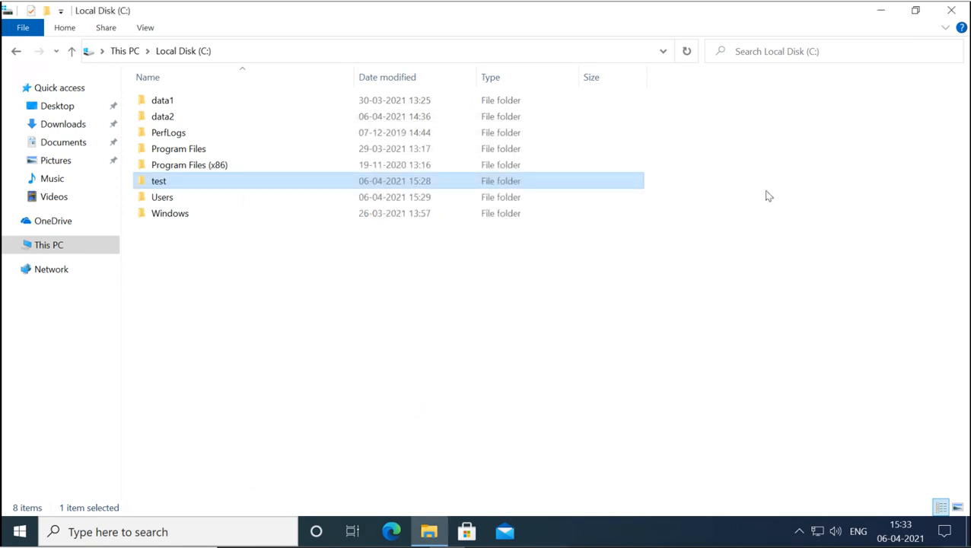
{"action": "left_click", "coordinate": [951, 11]}
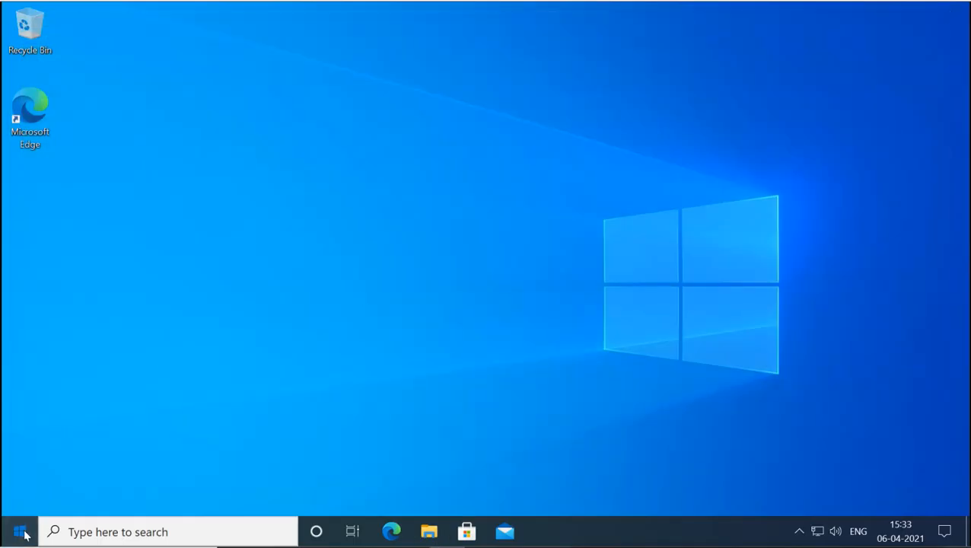
- Sign out of the user2 account from the Start menu, choosing Sign out anyway
{"action": "left_click", "coordinate": [20, 532]}
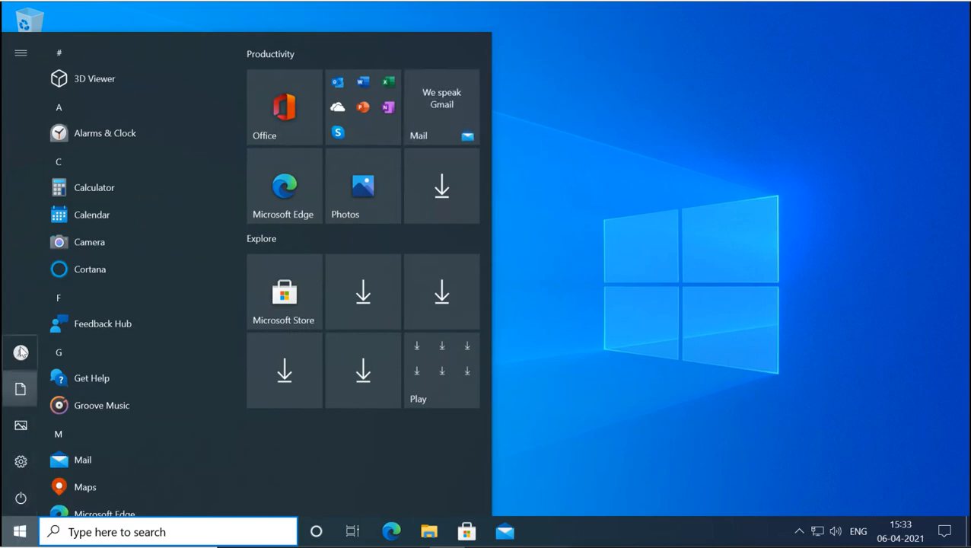
{"action": "mouse_move", "coordinate": [21, 352]}
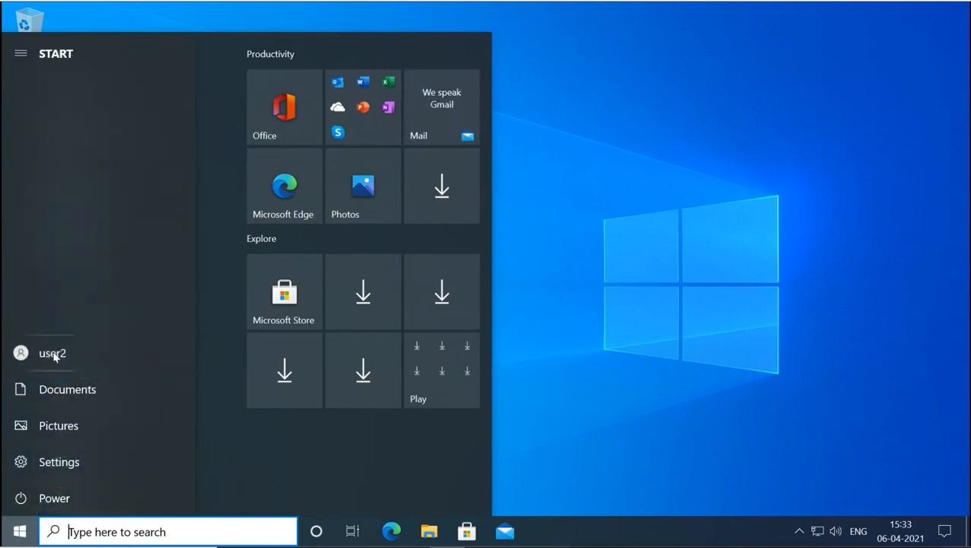
{"action": "left_click", "coordinate": [51, 353]}
{"action": "left_click", "coordinate": [51, 353]}
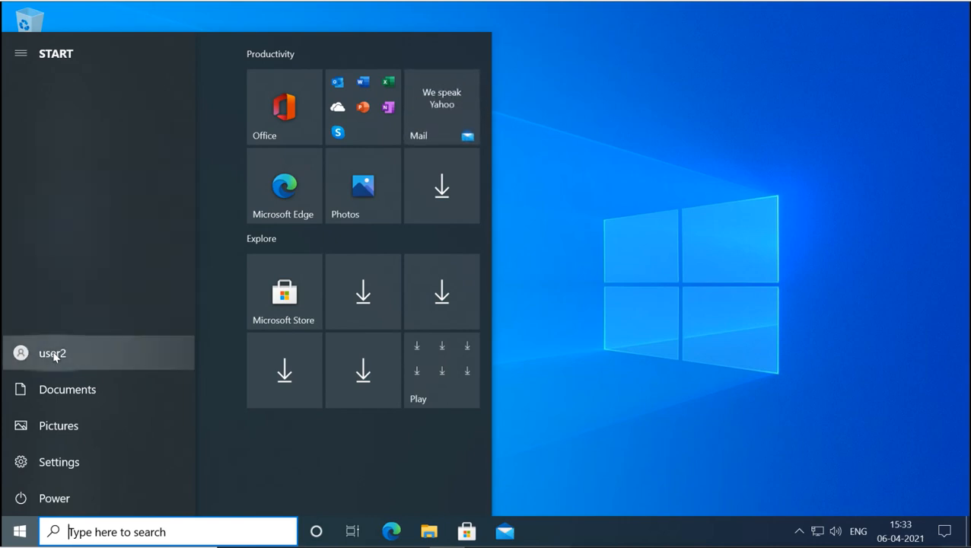
{"action": "left_click", "coordinate": [53, 354]}
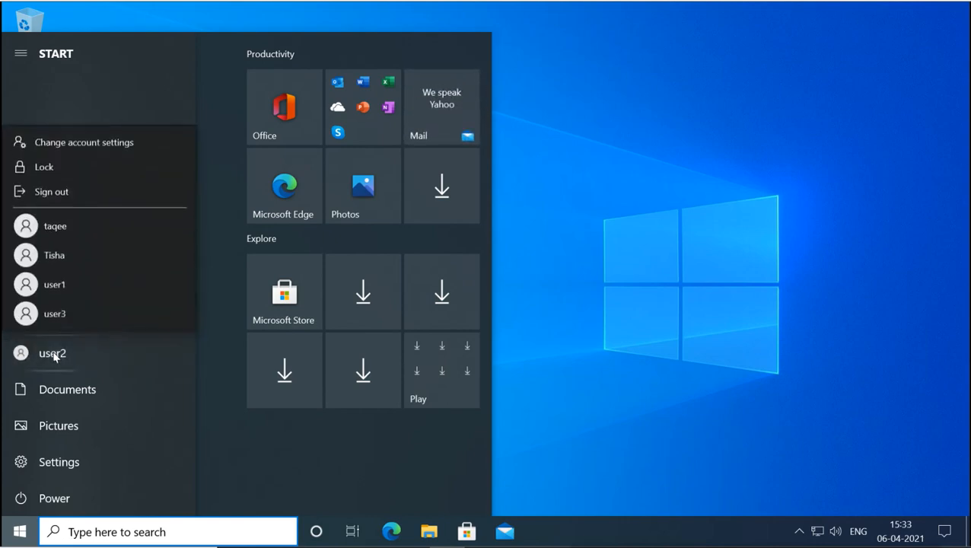
{"action": "left_click", "coordinate": [89, 198]}
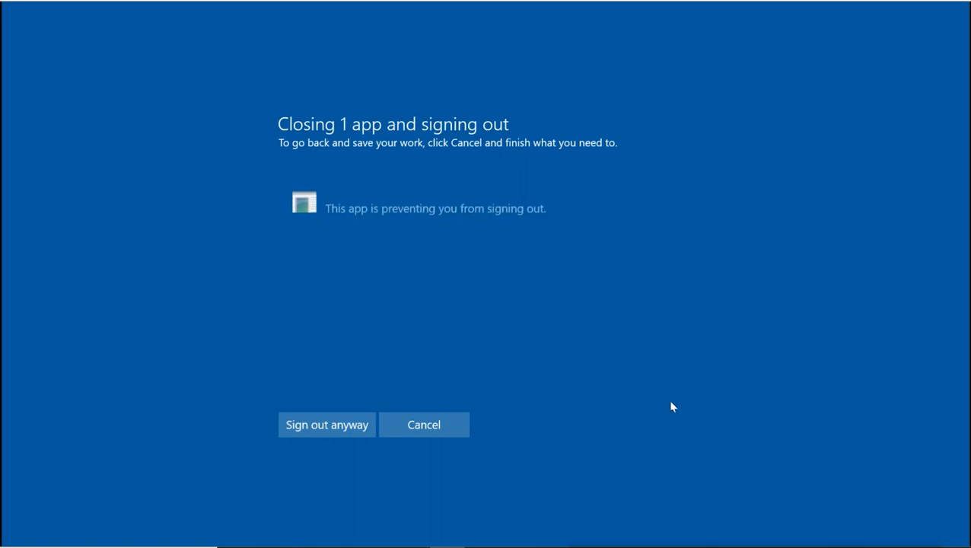
{"action": "left_click", "coordinate": [347, 429]}
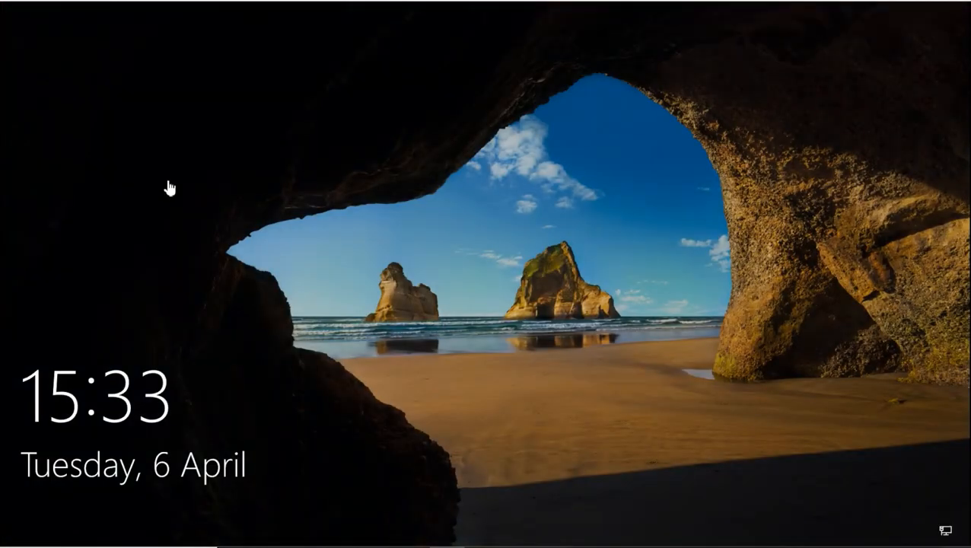
- Sign in as user3 by entering its password on the sign-in screen
{"action": "left_click", "coordinate": [470, 349]}
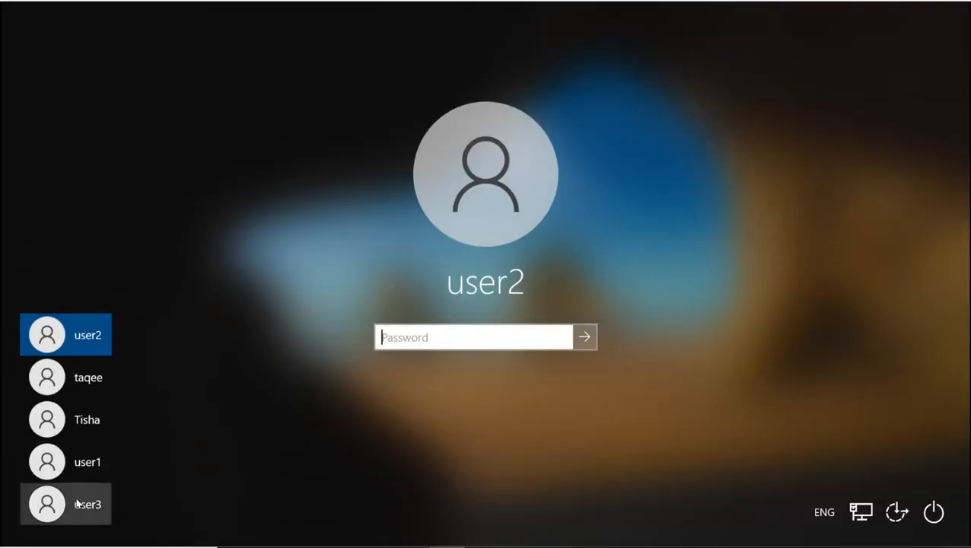
{"action": "left_click", "coordinate": [77, 501]}
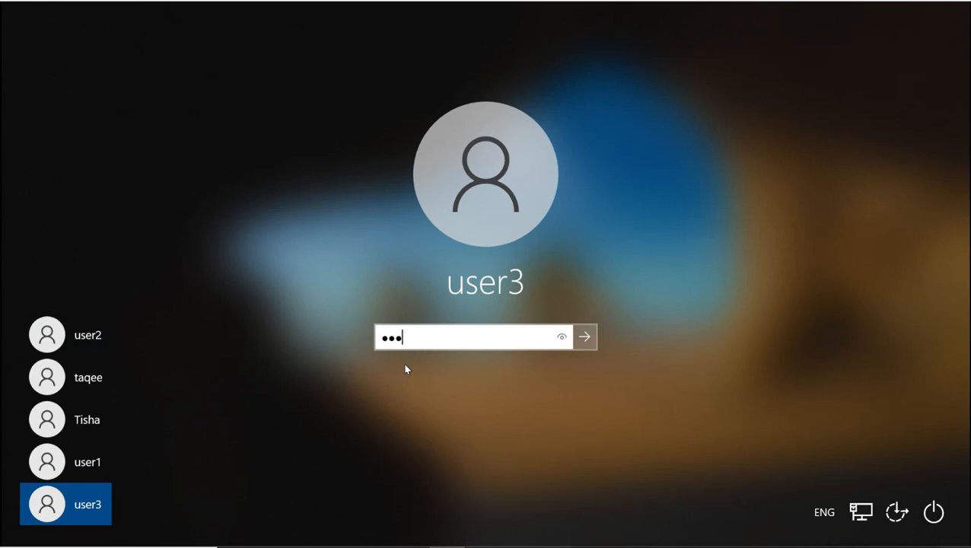
{"action": "key", "text": "Return"}
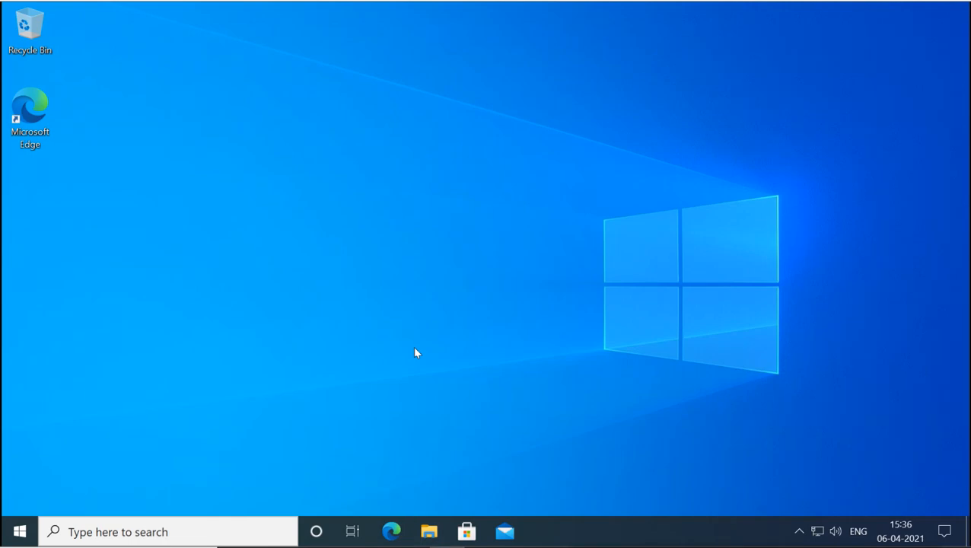
- Open the Security tab in the Properties of C:\test
{"action": "key", "text": "super+e"}
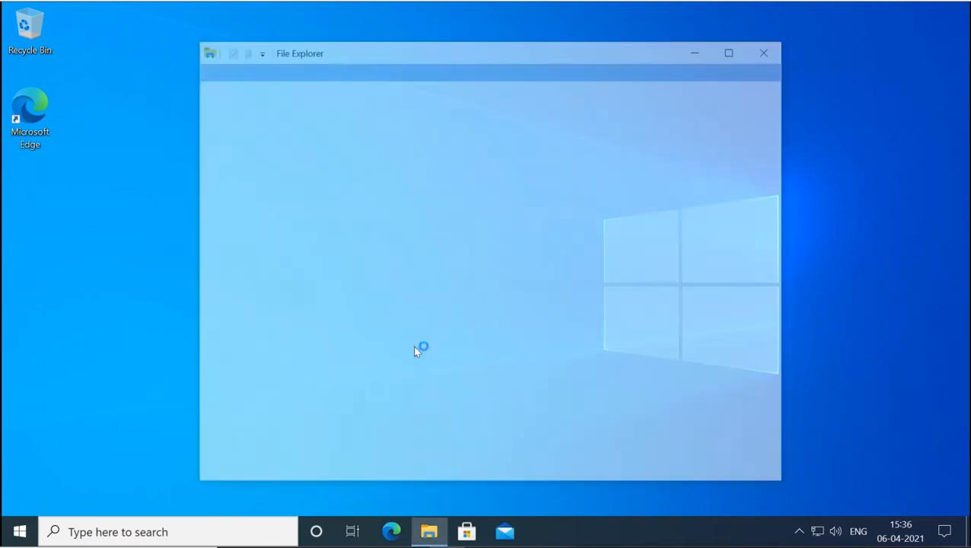
{"action": "left_click", "coordinate": [734, 51]}
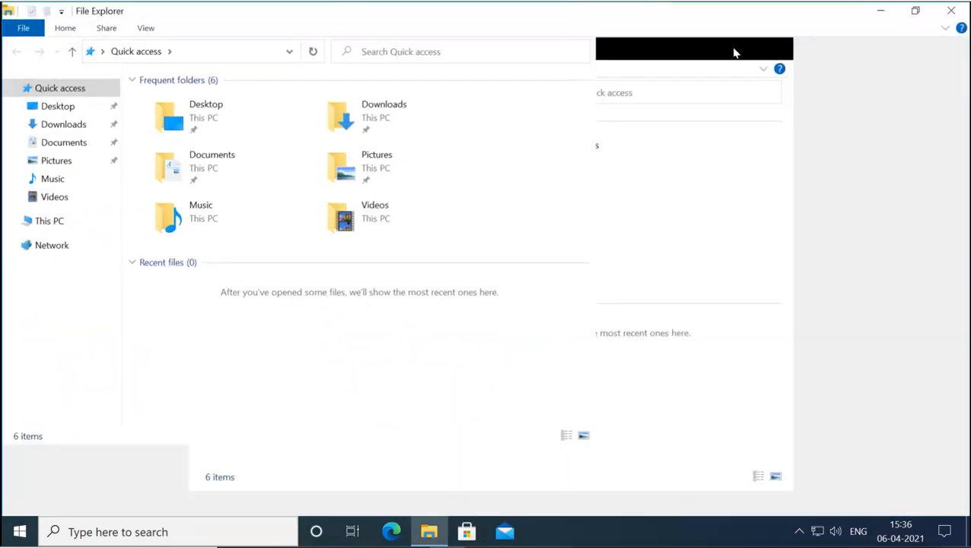
{"action": "left_click", "coordinate": [42, 226]}
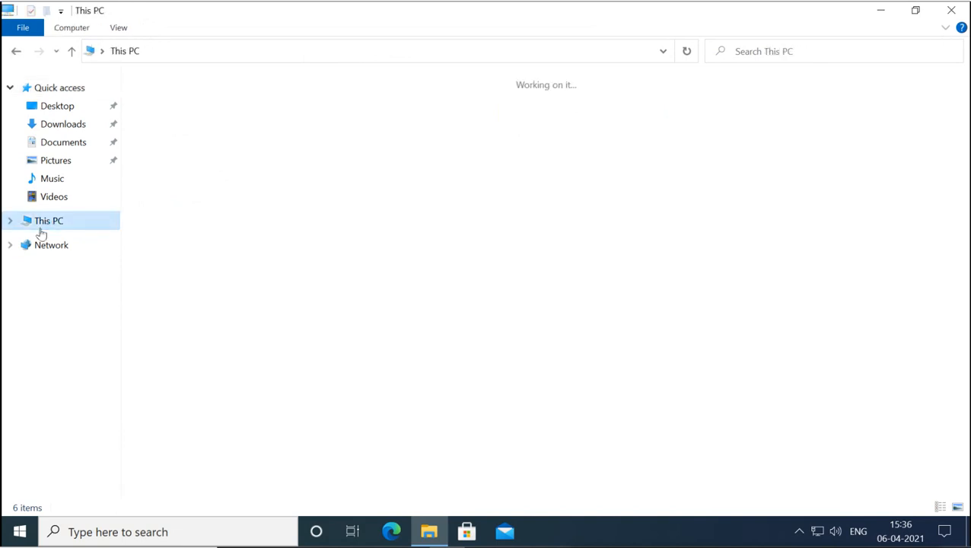
{"action": "double_click", "coordinate": [230, 229]}
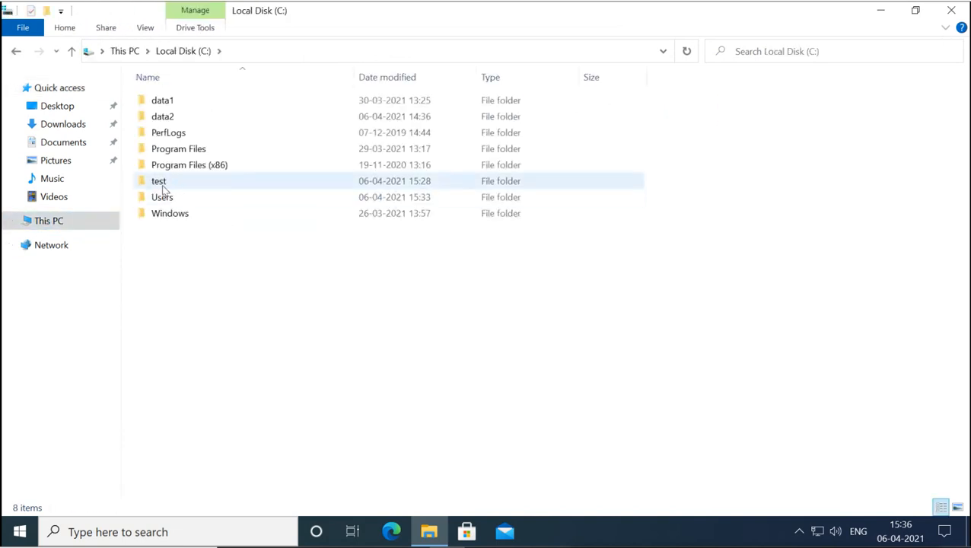
{"action": "left_click", "coordinate": [161, 183]}
{"action": "right_click", "coordinate": [161, 183]}
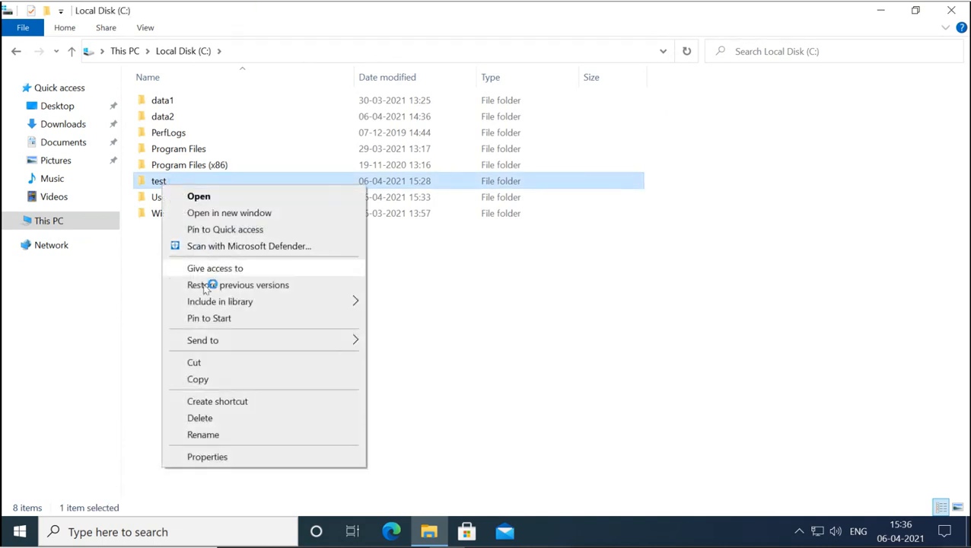
{"action": "left_click", "coordinate": [234, 464]}
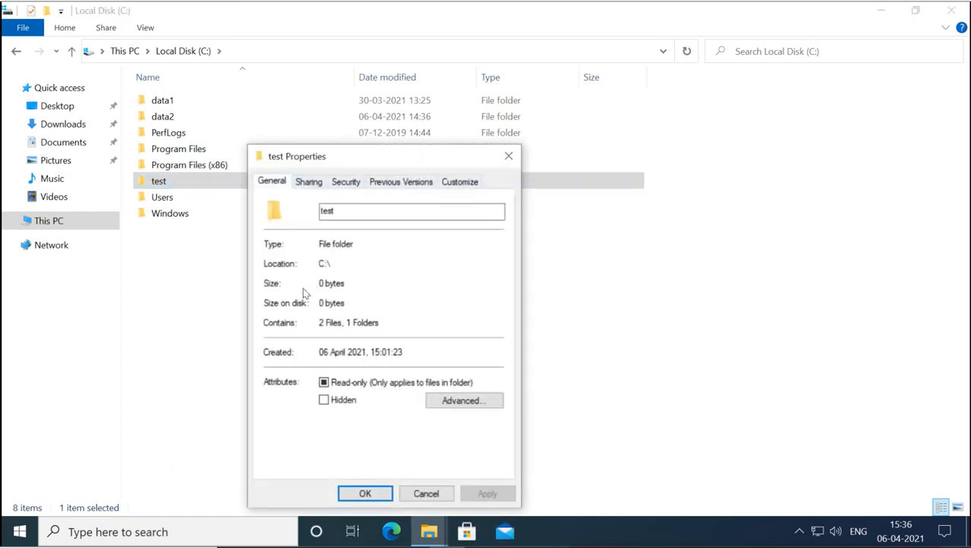
{"action": "left_click", "coordinate": [354, 182]}
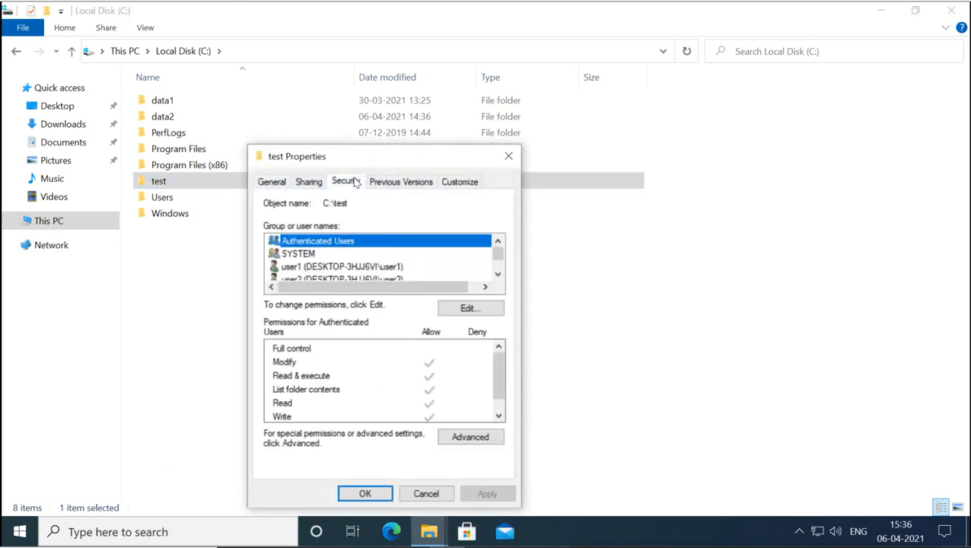
{"action": "scroll", "coordinate": [337, 263], "scroll_direction": "down", "scroll_amount": 2}
{"action": "left_click", "coordinate": [331, 242]}
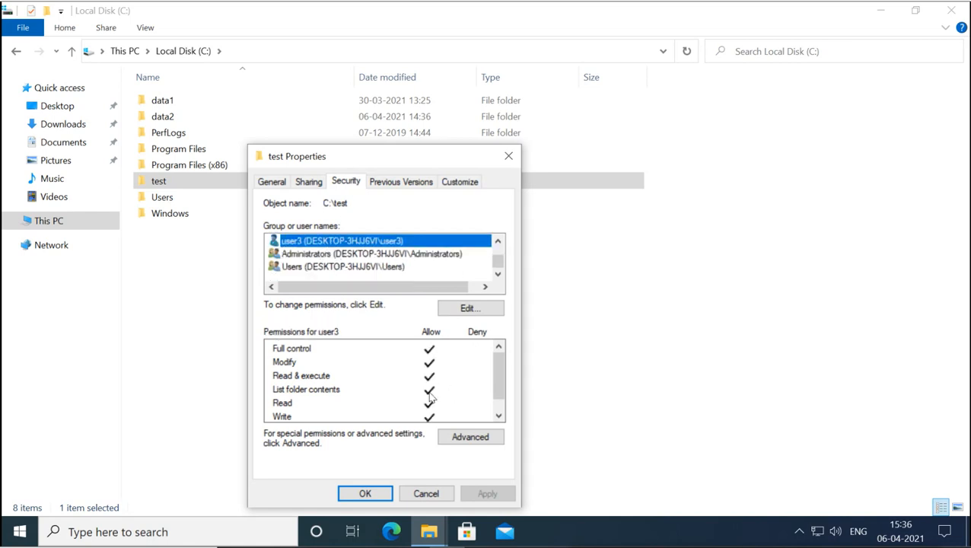
- Uncheck Allow Modify for user1 in the permissions editor and confirm with OK twice
{"action": "left_click", "coordinate": [463, 313]}
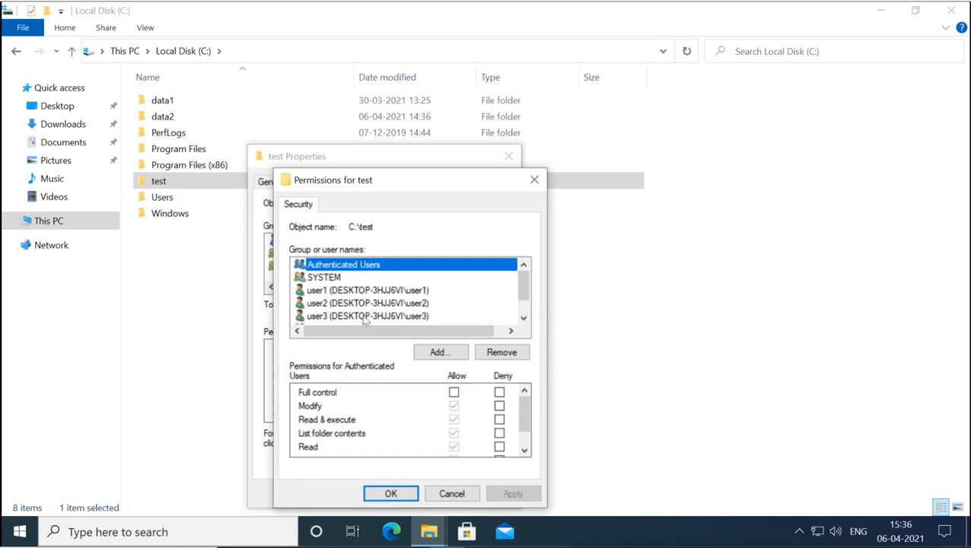
{"action": "left_click", "coordinate": [367, 305]}
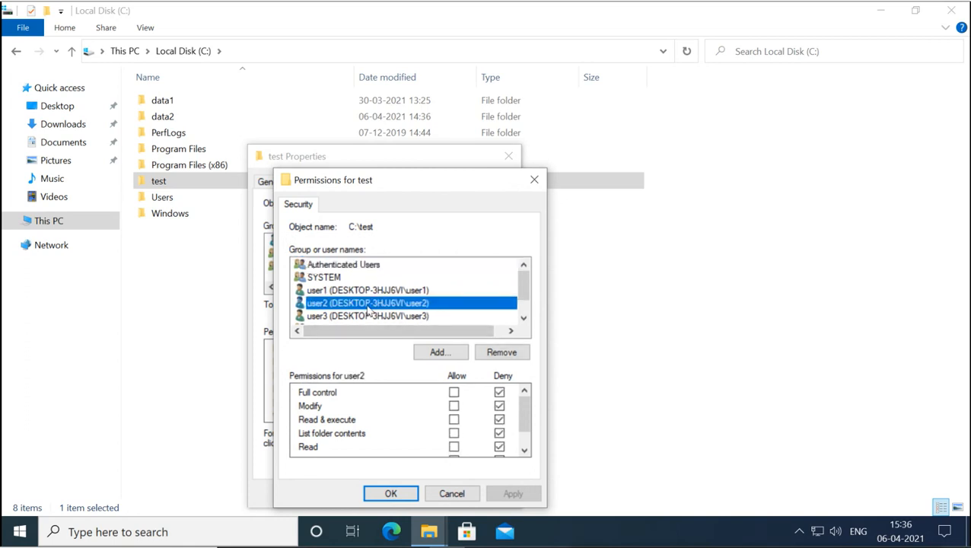
{"action": "left_click", "coordinate": [366, 293]}
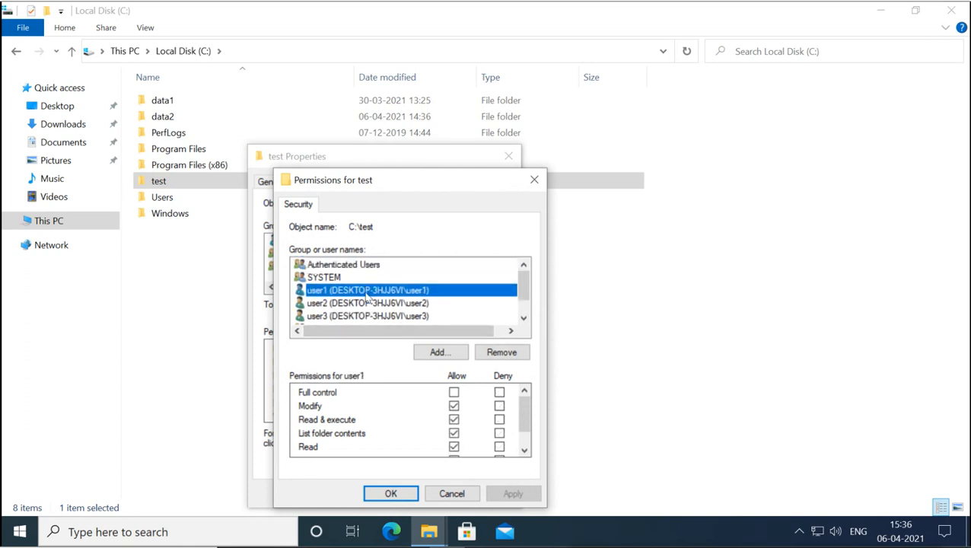
{"action": "left_click", "coordinate": [454, 405]}
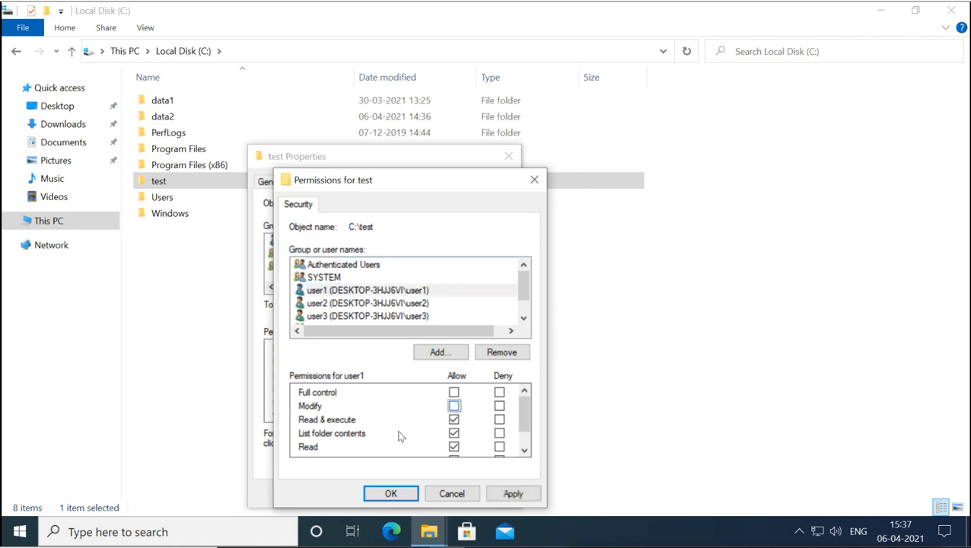
{"action": "left_click", "coordinate": [390, 494]}
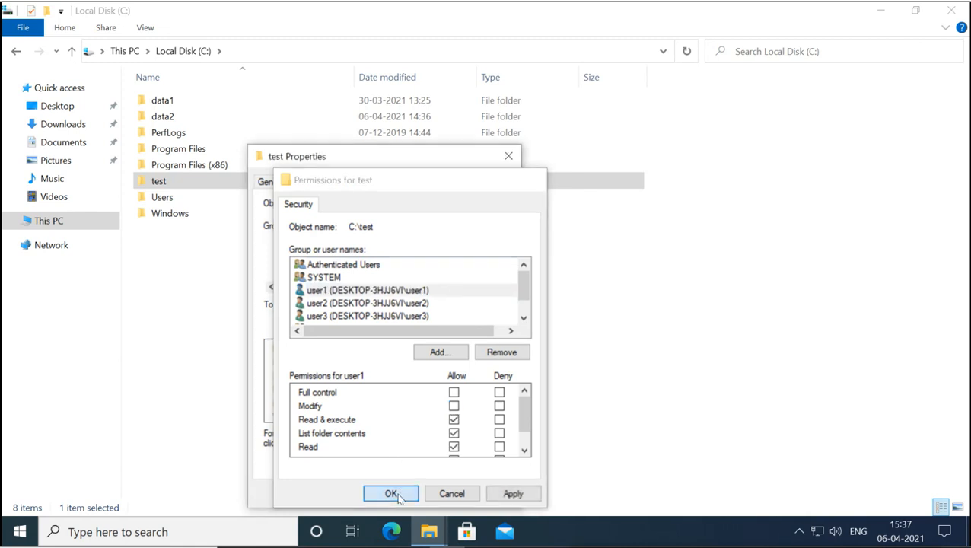
{"action": "left_click", "coordinate": [373, 493]}
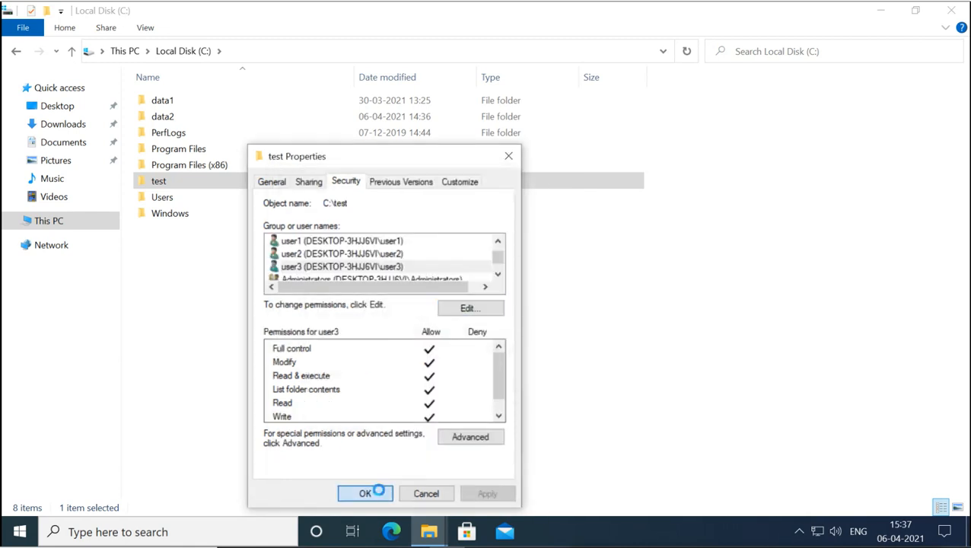
- Delete file2 from C:\test, go back up to Local Disk (C:), and close File Explorer
{"action": "double_click", "coordinate": [171, 183]}
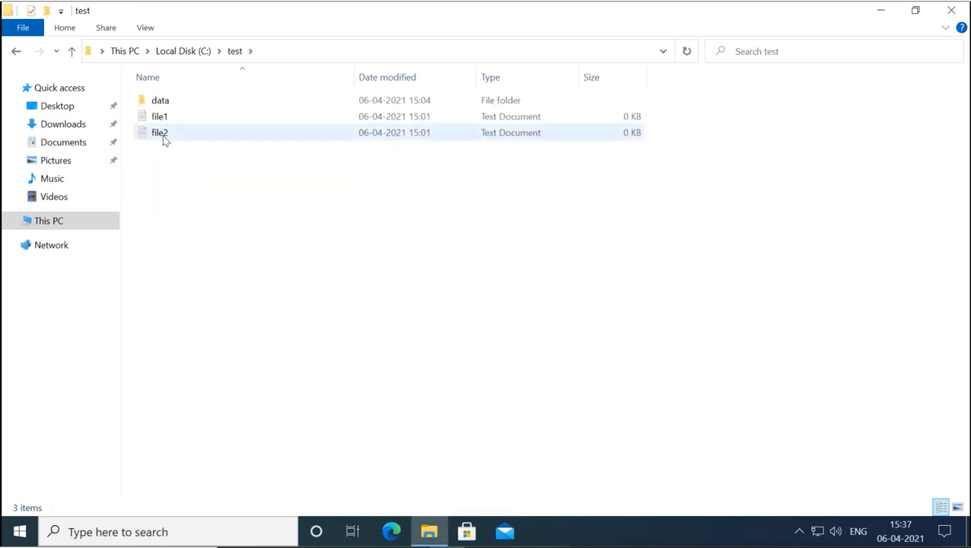
{"action": "left_click", "coordinate": [164, 139]}
{"action": "key", "text": "Delete"}
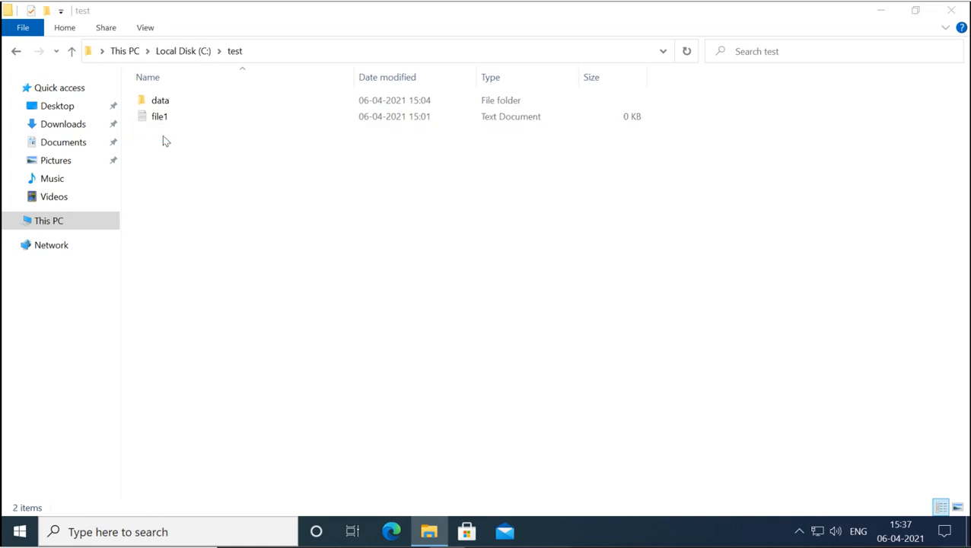
{"action": "left_click", "coordinate": [72, 51]}
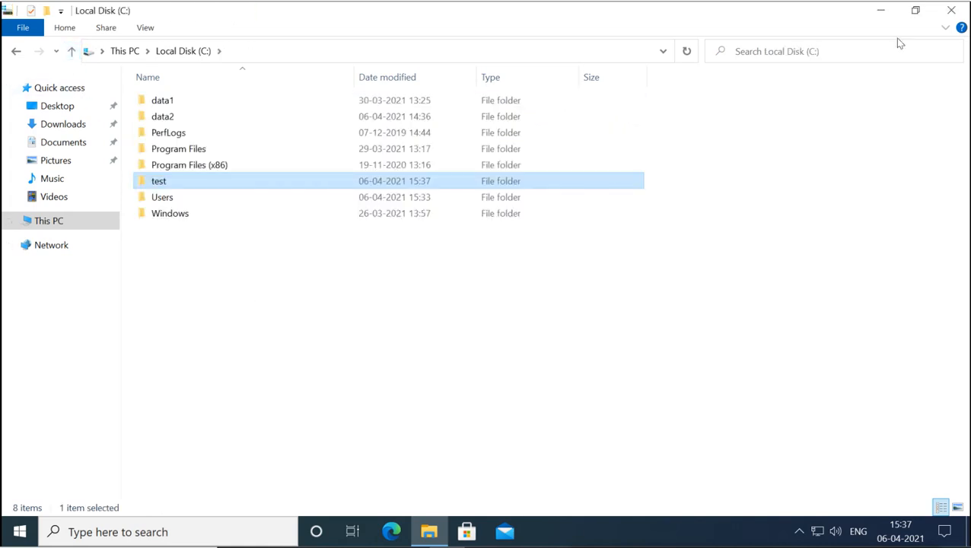
{"action": "left_click", "coordinate": [950, 12]}
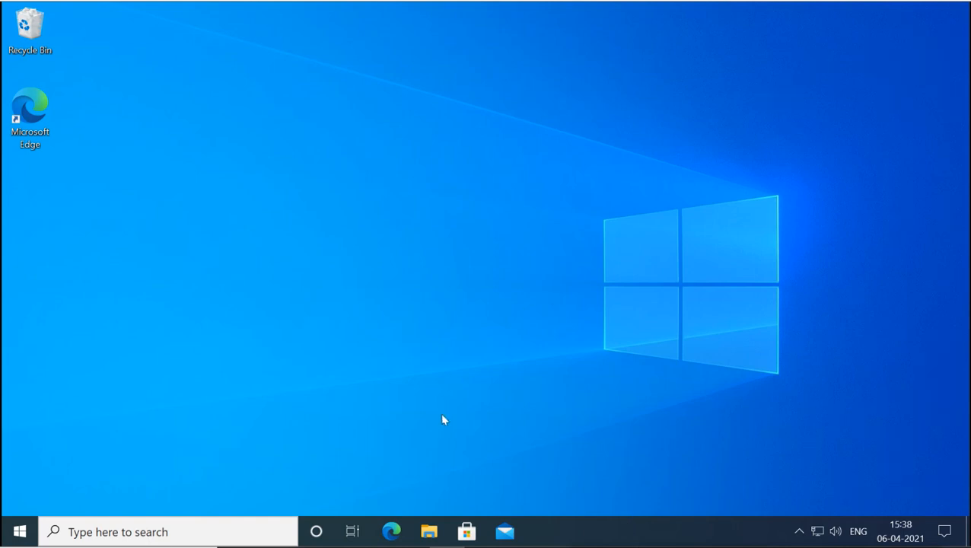
- Open Local Disk (C:) and show the Advanced Security Settings from the test folder's Security tab
{"action": "left_click", "coordinate": [429, 533]}
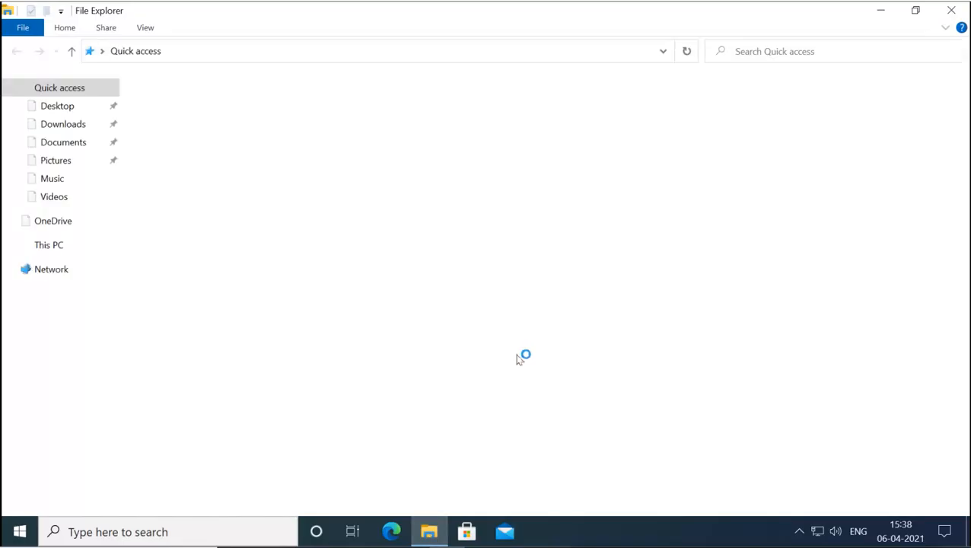
{"action": "left_click", "coordinate": [55, 245]}
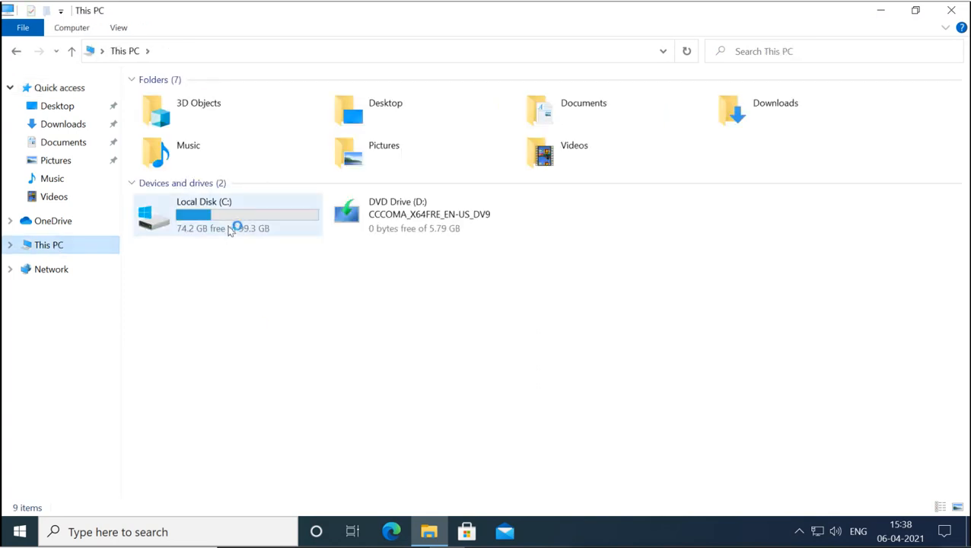
{"action": "left_click", "coordinate": [228, 228]}
{"action": "double_click", "coordinate": [228, 227]}
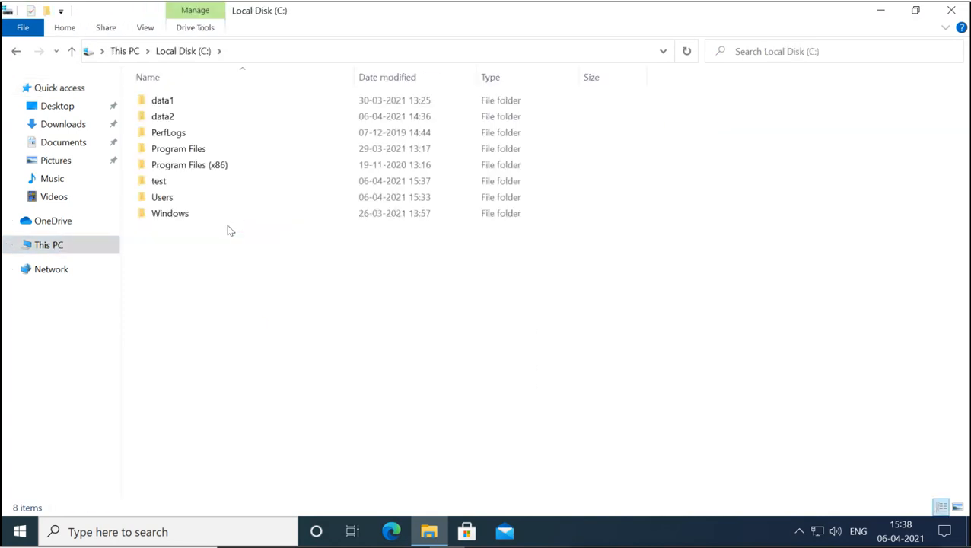
{"action": "left_click", "coordinate": [159, 181]}
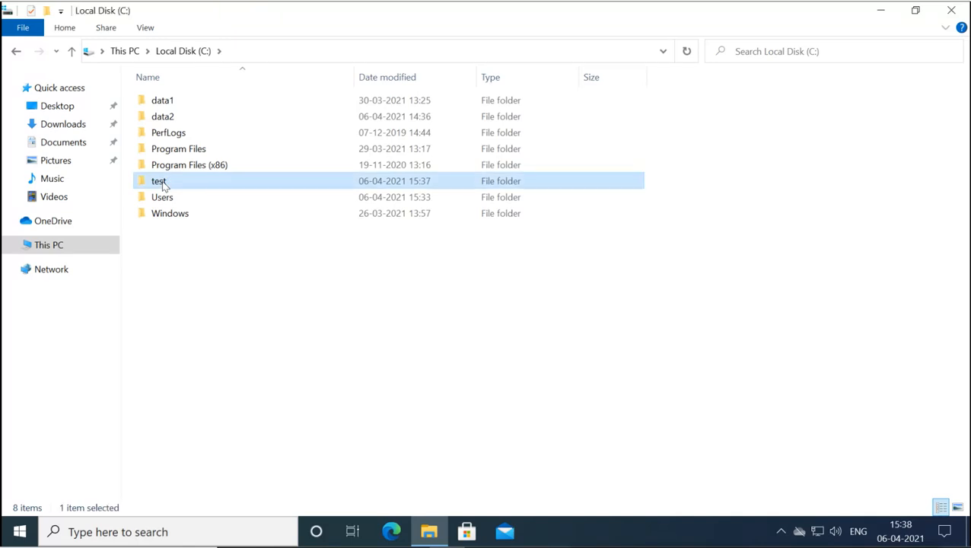
{"action": "right_click", "coordinate": [160, 181]}
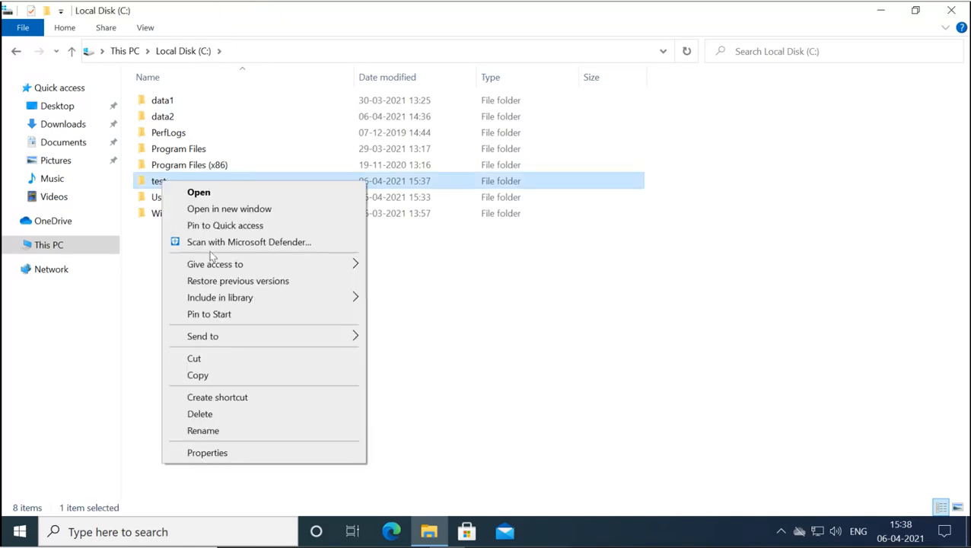
{"action": "left_click", "coordinate": [234, 453]}
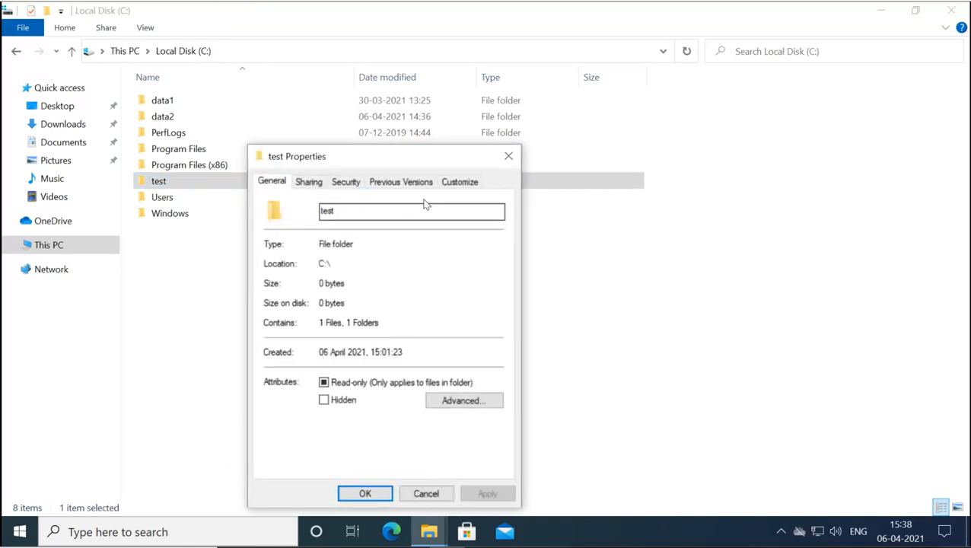
{"action": "left_click_drag", "start_coordinate": [440, 156], "coordinate": [501, 100]}
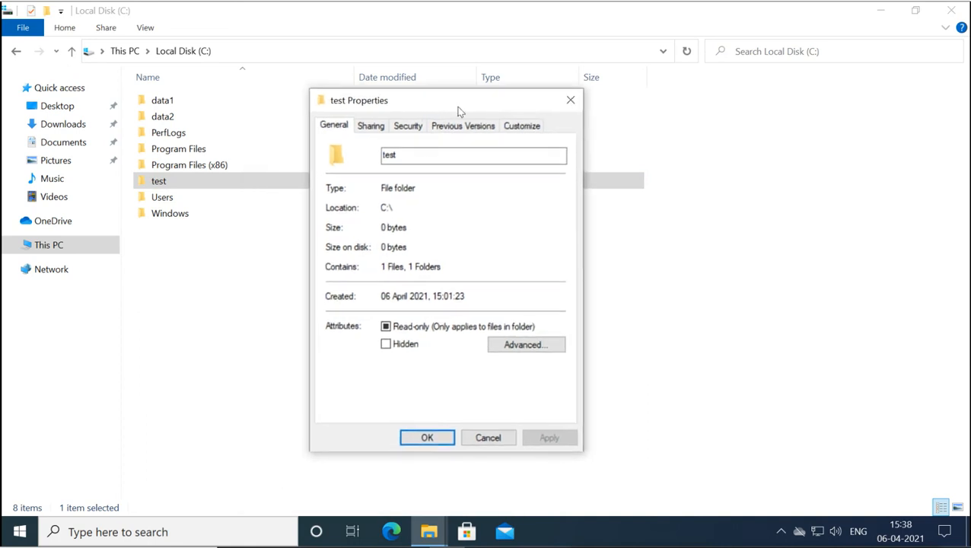
{"action": "left_click", "coordinate": [414, 128]}
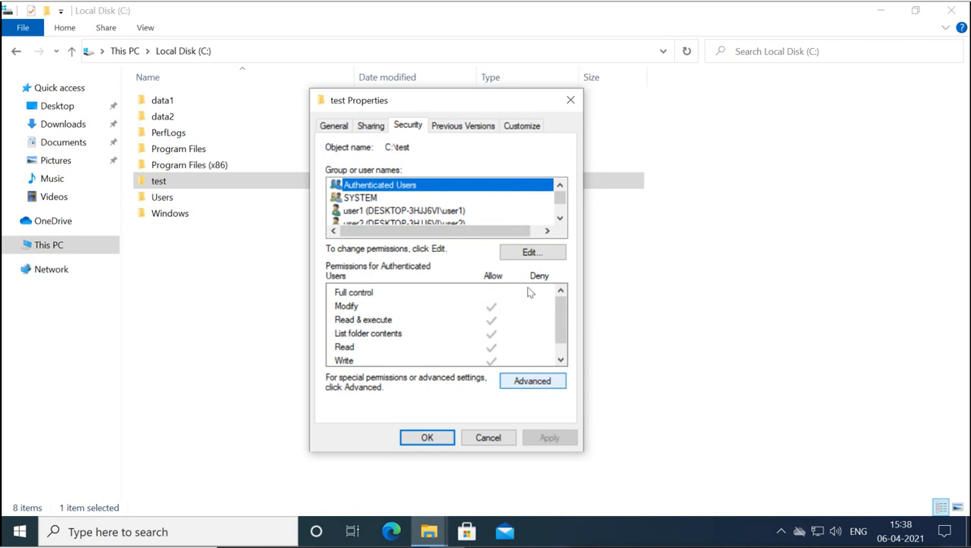
{"action": "left_click", "coordinate": [532, 382]}
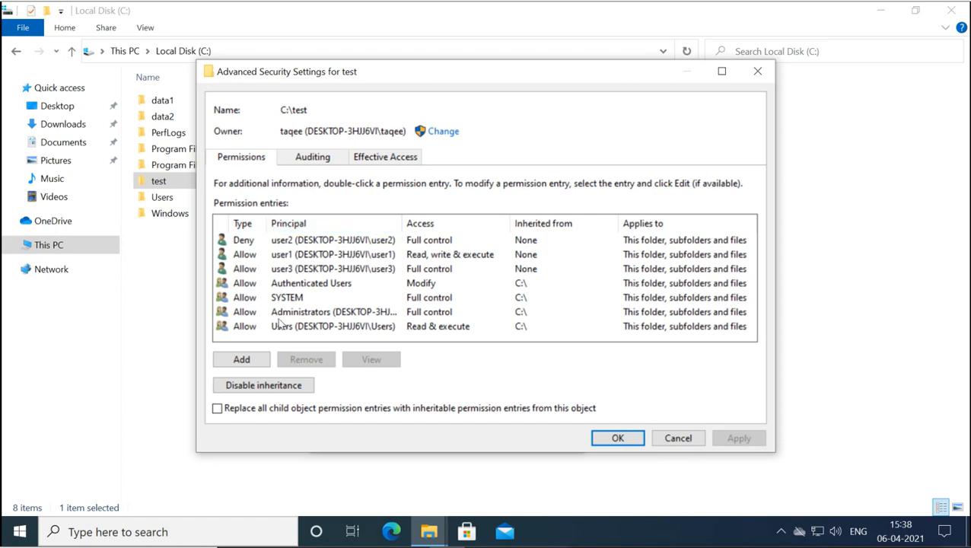
{"action": "left_click", "coordinate": [290, 256]}
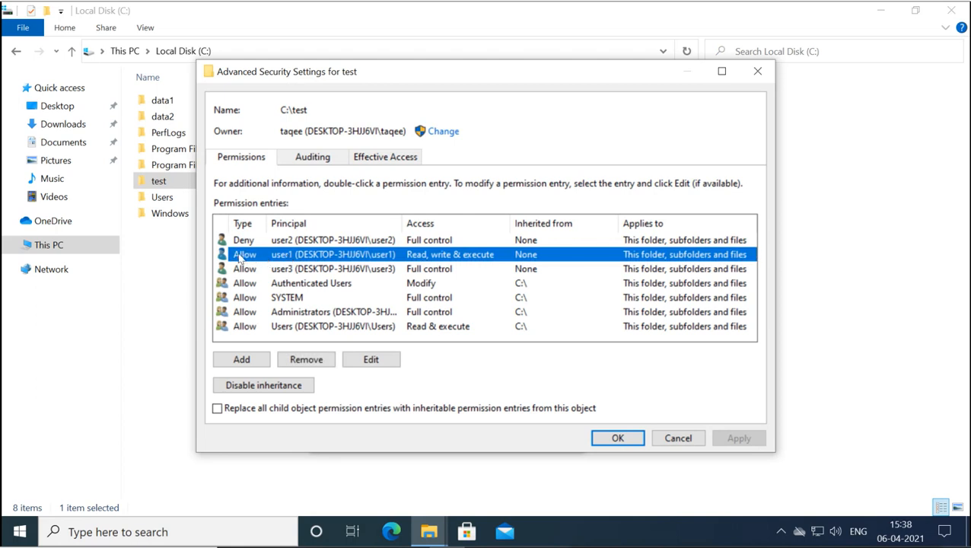
{"action": "left_click", "coordinate": [283, 271]}
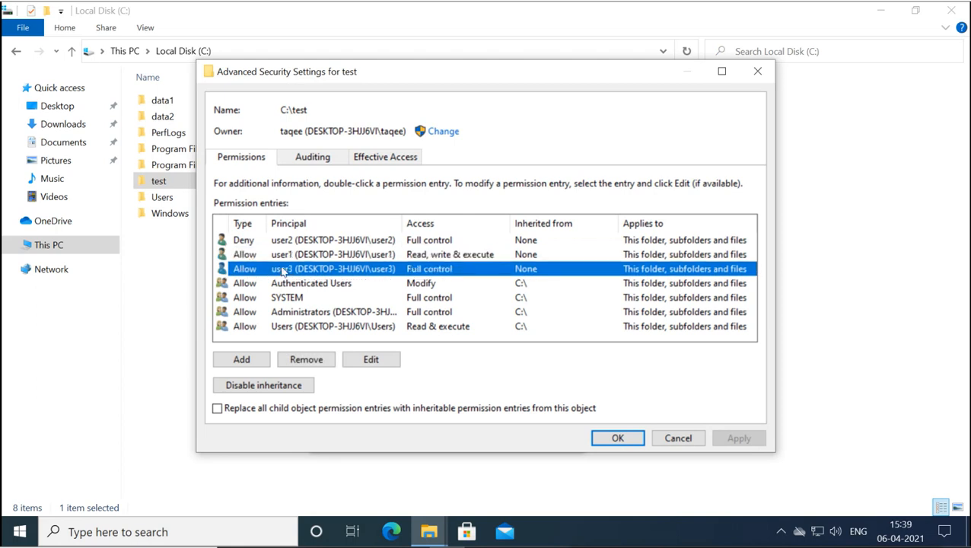
{"action": "left_click", "coordinate": [283, 245]}
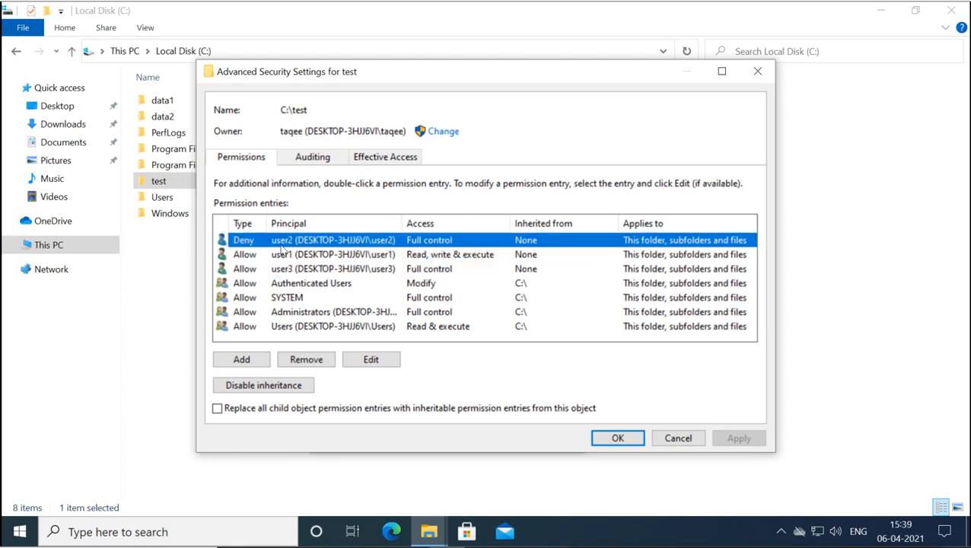
{"action": "left_click", "coordinate": [290, 285]}
{"action": "left_click", "coordinate": [291, 299]}
{"action": "left_click", "coordinate": [288, 314]}
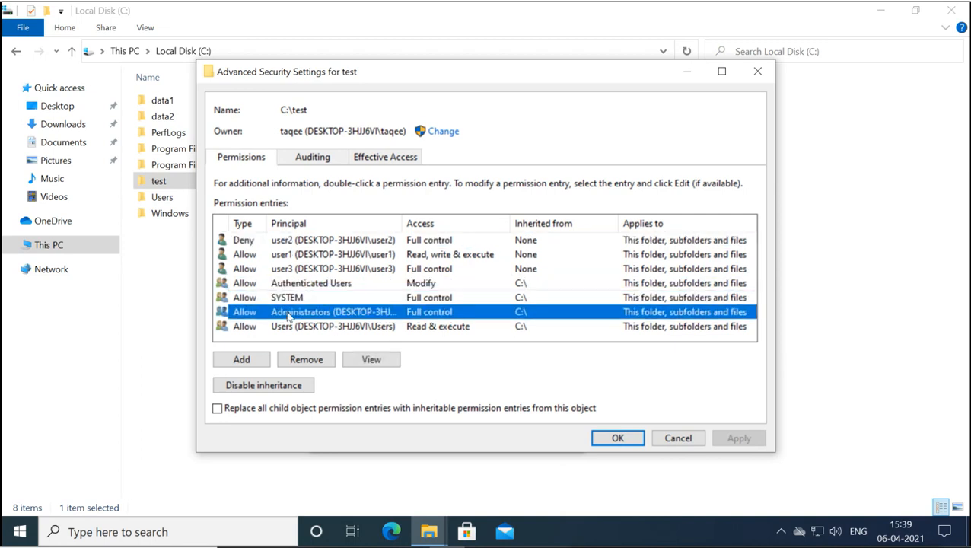
{"action": "left_click", "coordinate": [289, 327]}
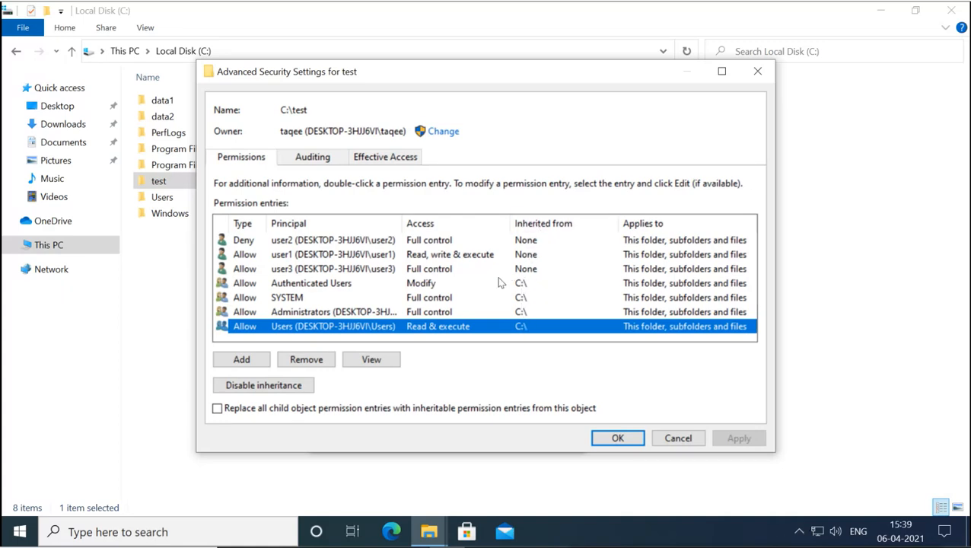
{"action": "left_click", "coordinate": [369, 242]}
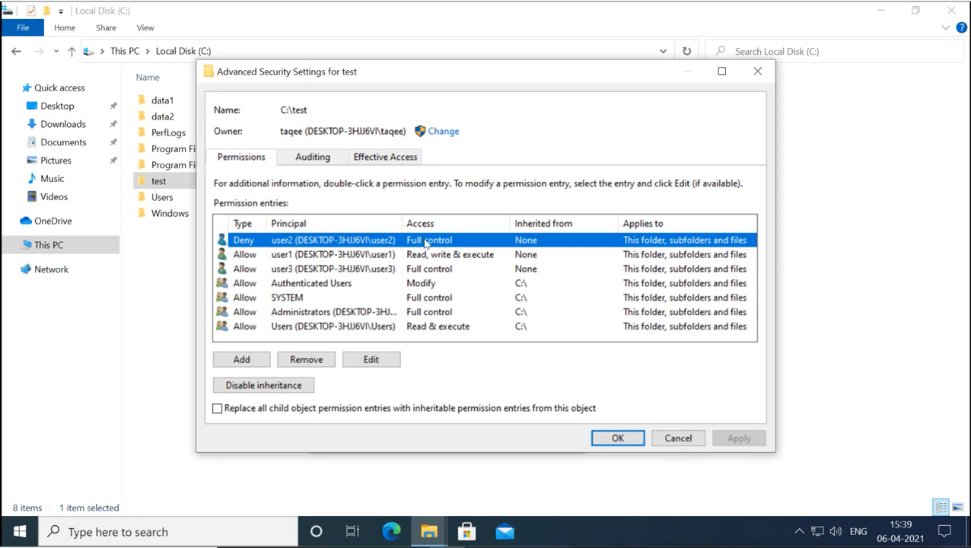
{"action": "left_click", "coordinate": [364, 256]}
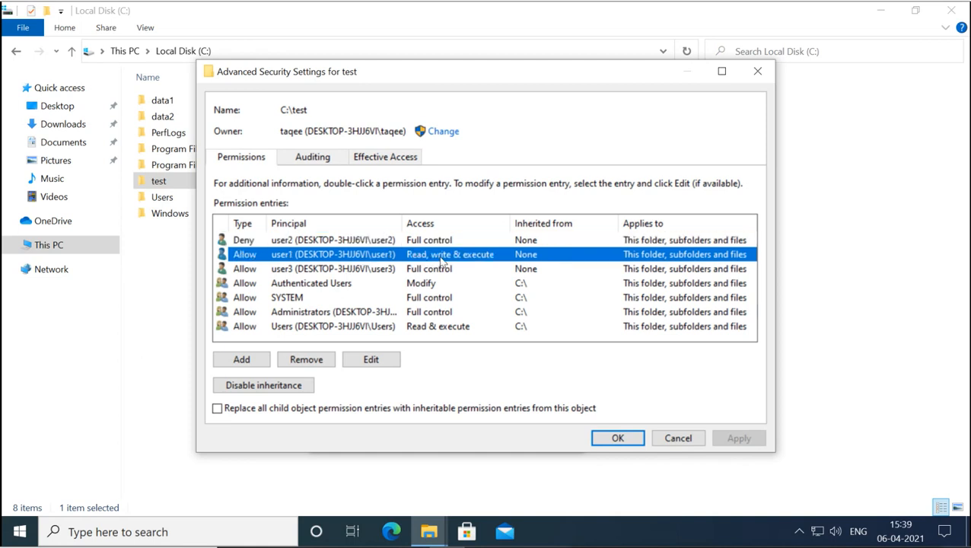
{"action": "left_click", "coordinate": [370, 270]}
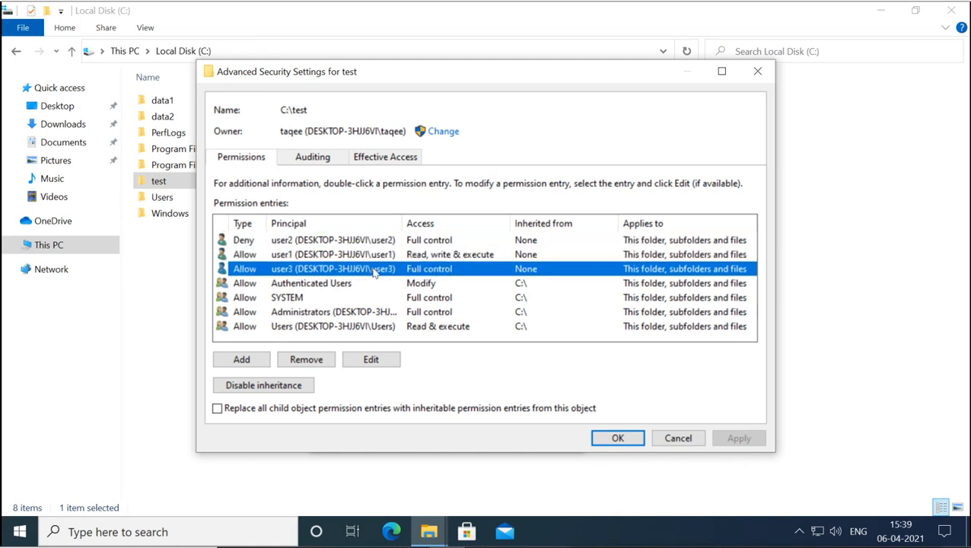
{"action": "left_click", "coordinate": [361, 285]}
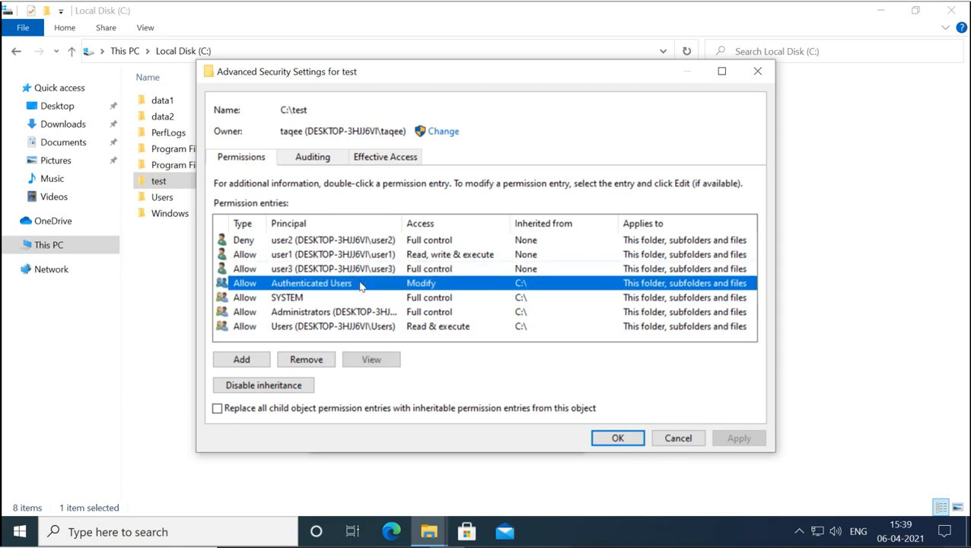
{"action": "left_click", "coordinate": [358, 299]}
{"action": "left_click", "coordinate": [359, 314]}
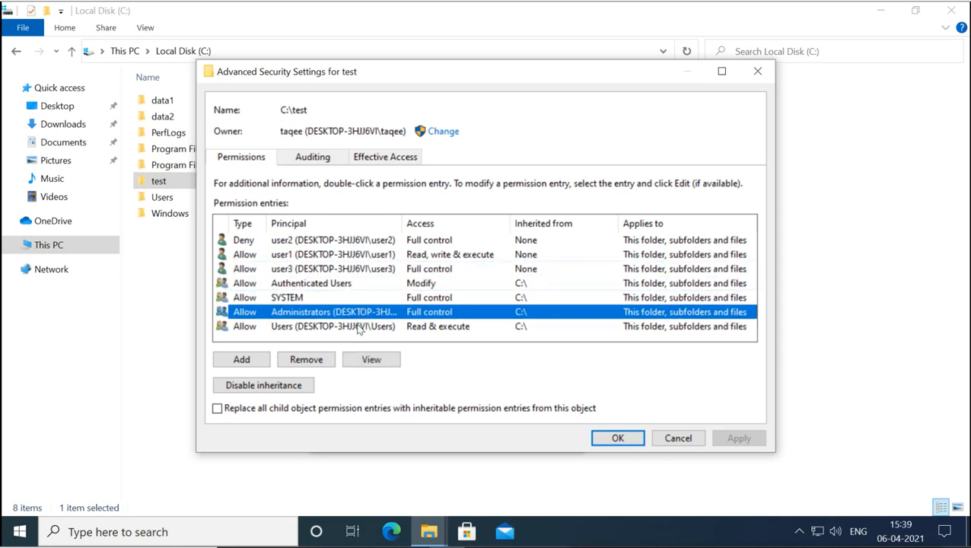
{"action": "left_click", "coordinate": [360, 328]}
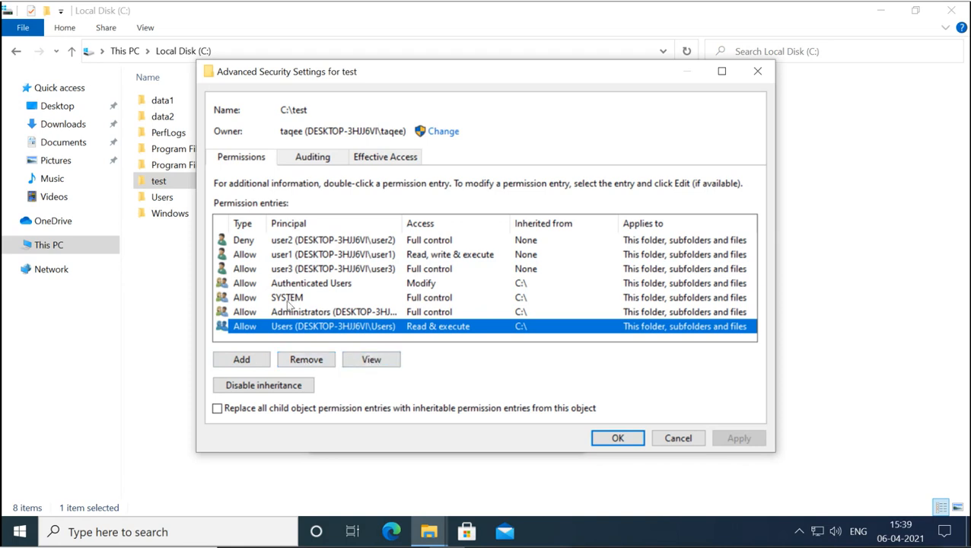
{"action": "left_click", "coordinate": [290, 259]}
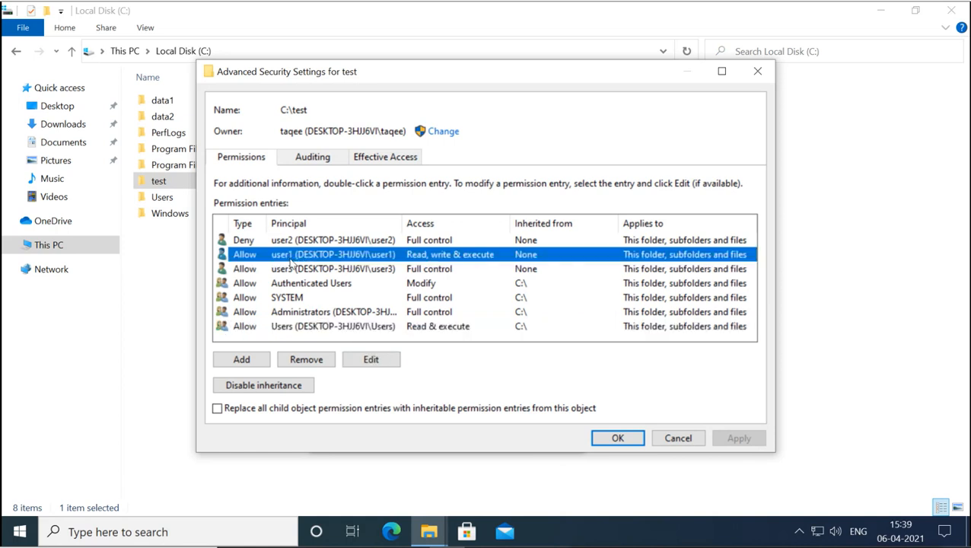
- Remove user1's Read, write & execute entry, then add a new entry with principal user1
{"action": "left_click", "coordinate": [305, 360]}
{"action": "left_click", "coordinate": [306, 360]}
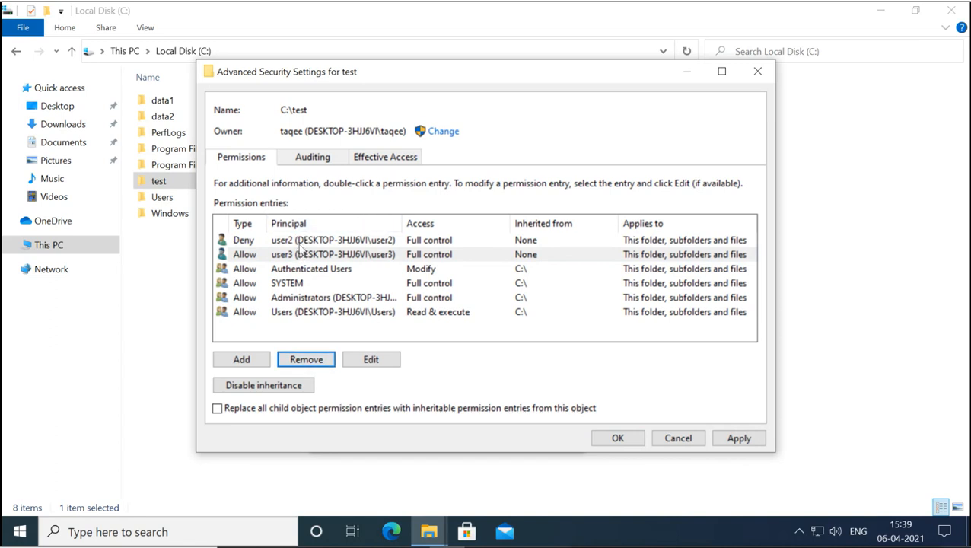
{"action": "left_click", "coordinate": [242, 359]}
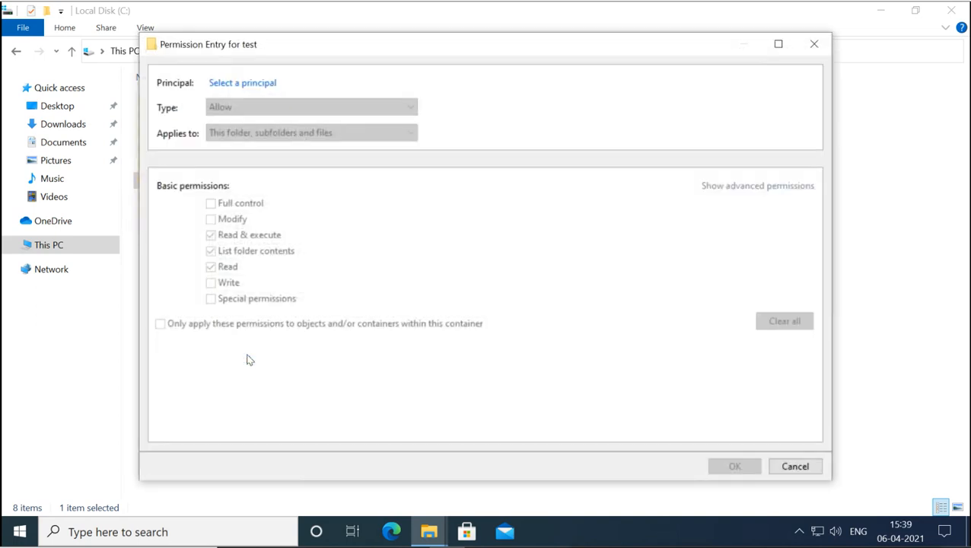
{"action": "left_click", "coordinate": [251, 86]}
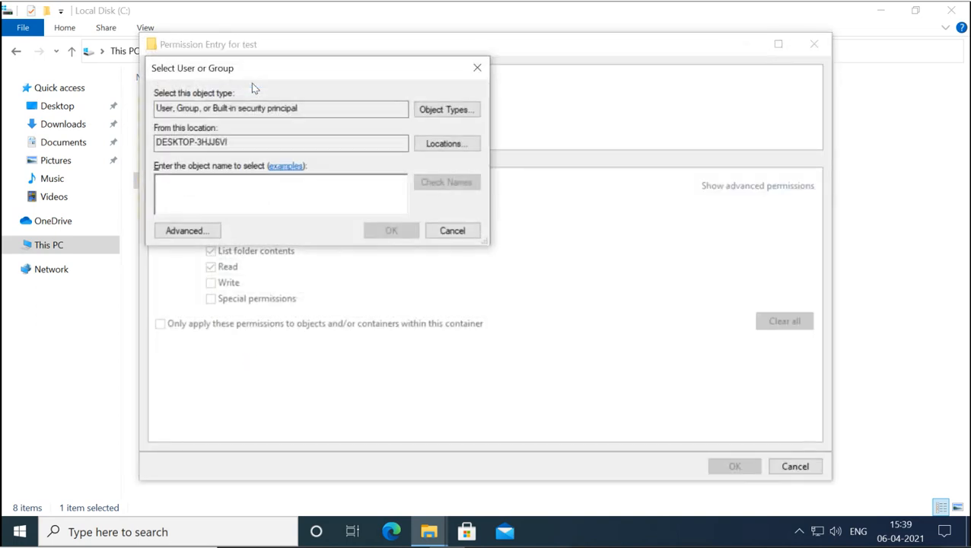
{"action": "type", "text": "user1"}
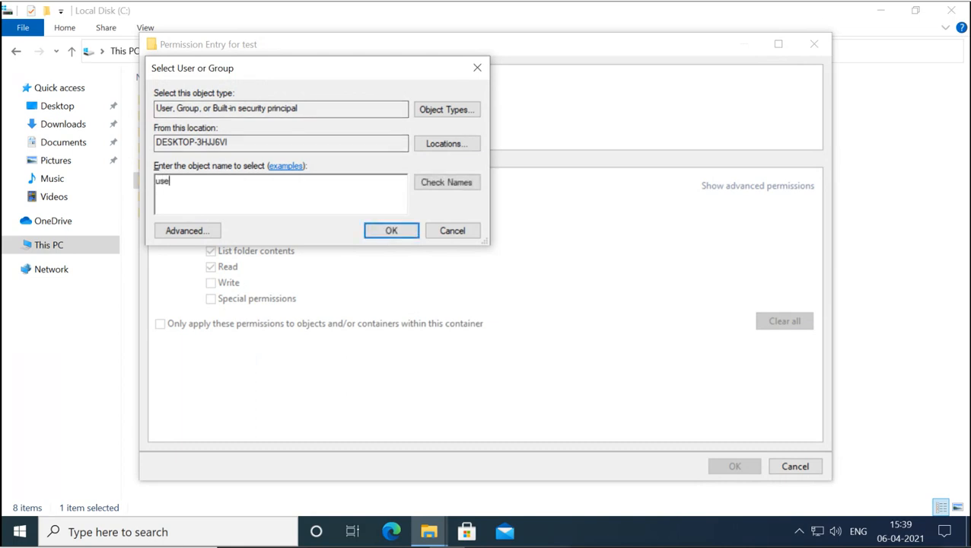
{"action": "left_click", "coordinate": [449, 183]}
{"action": "left_click", "coordinate": [389, 230]}
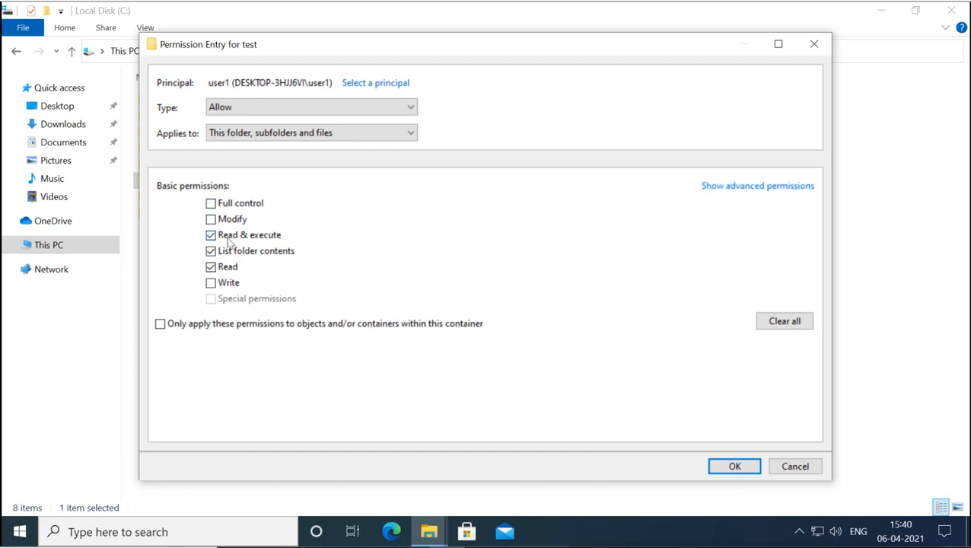
- Tick Read and Write in user1's entry, toggling advanced permissions to review the detailed rights
{"action": "left_click", "coordinate": [211, 267]}
{"action": "left_click", "coordinate": [740, 188]}
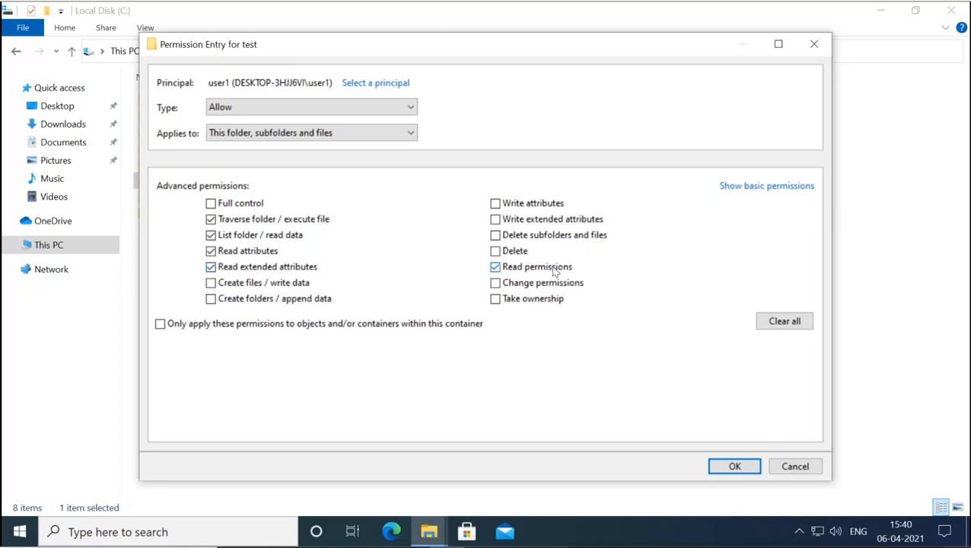
{"action": "left_click", "coordinate": [755, 187]}
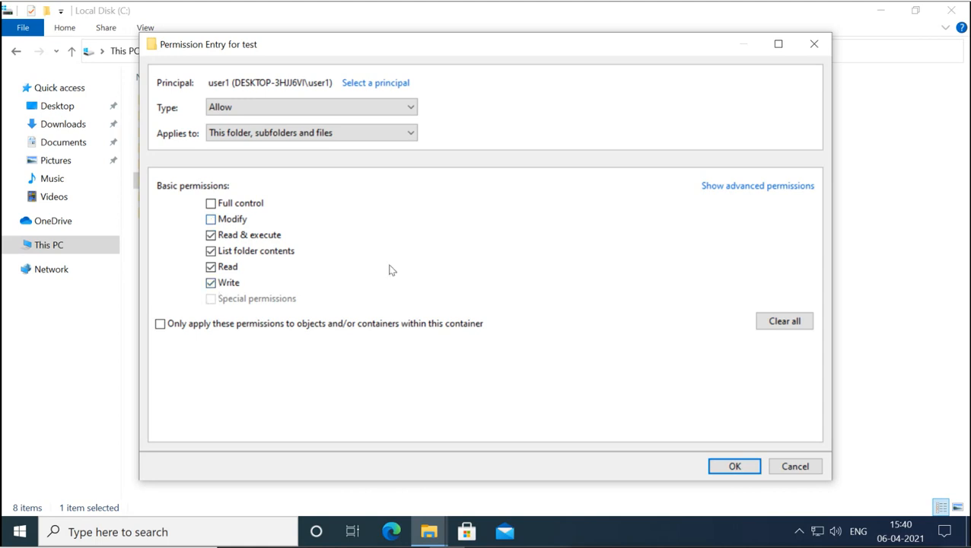
{"action": "left_click", "coordinate": [735, 187]}
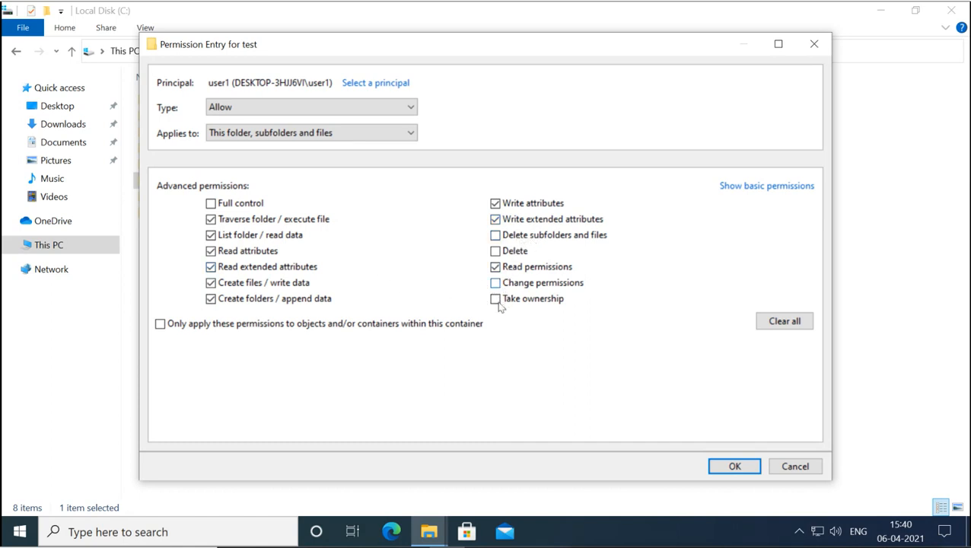
{"action": "left_click", "coordinate": [757, 189]}
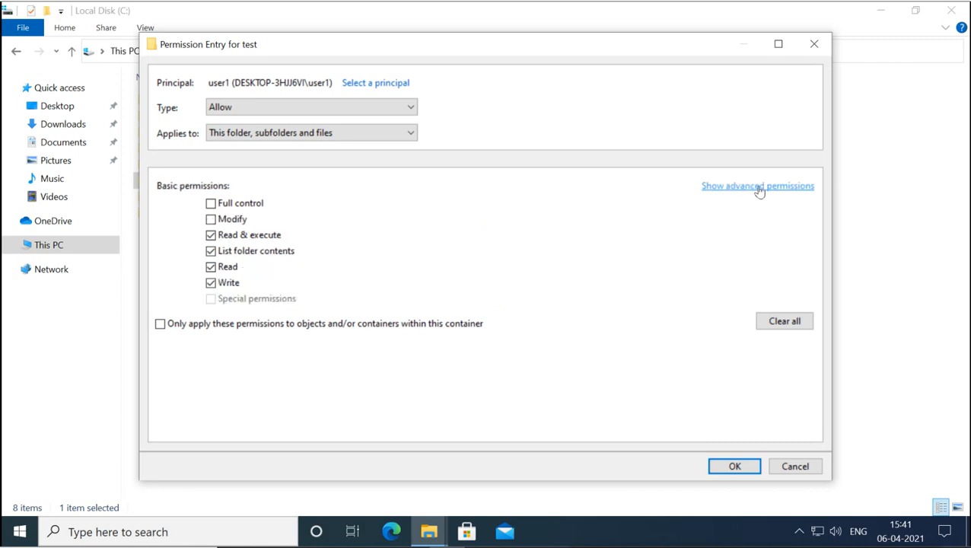
- Tick Modify for user1's entry, then verify every advanced right, including Take ownership, is allowed
{"action": "left_click", "coordinate": [211, 219]}
{"action": "left_click", "coordinate": [748, 192]}
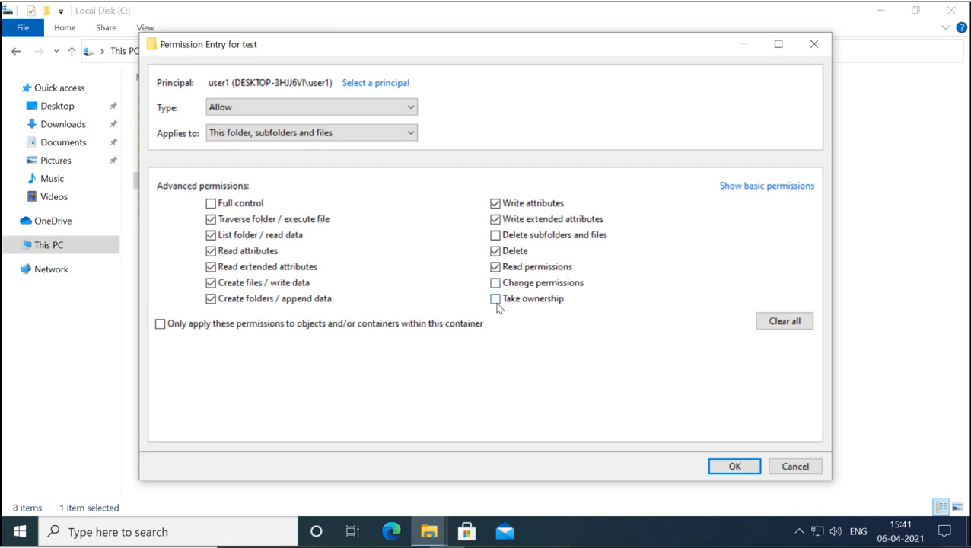
{"action": "left_click", "coordinate": [719, 188]}
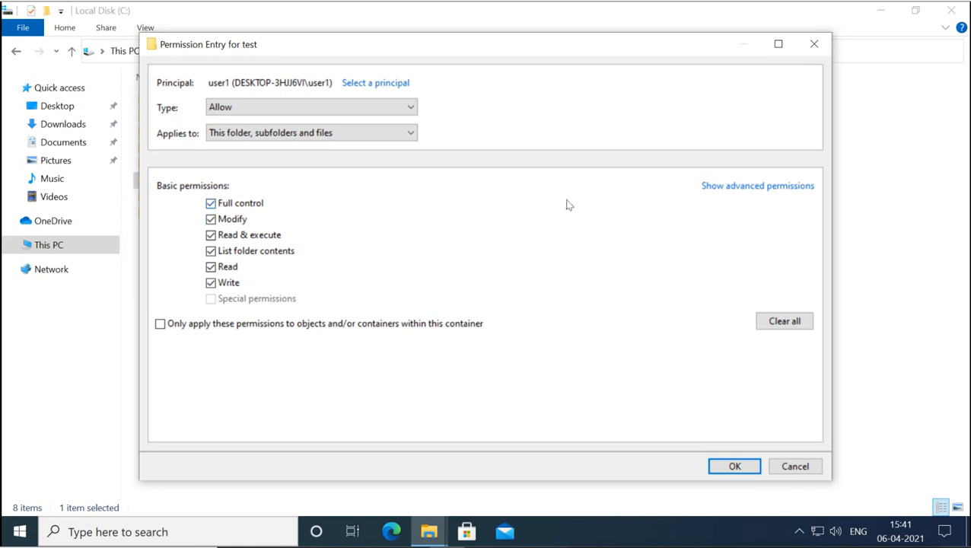
{"action": "left_click", "coordinate": [752, 187]}
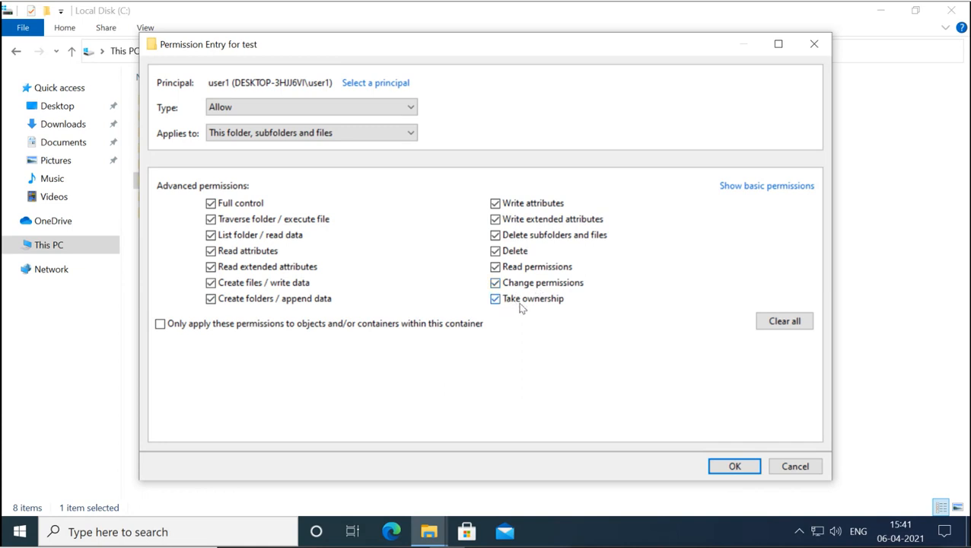
{"action": "left_click", "coordinate": [725, 188]}
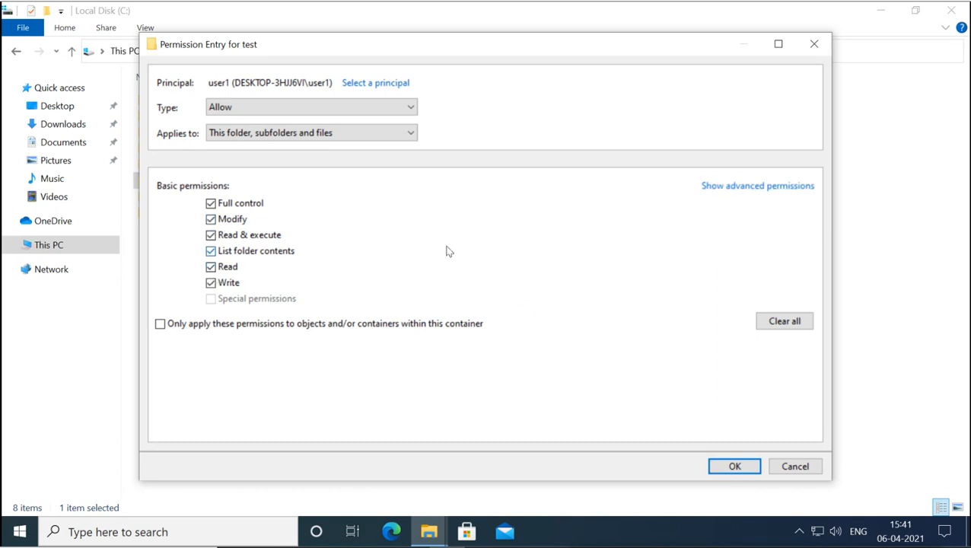
{"action": "left_click", "coordinate": [752, 191]}
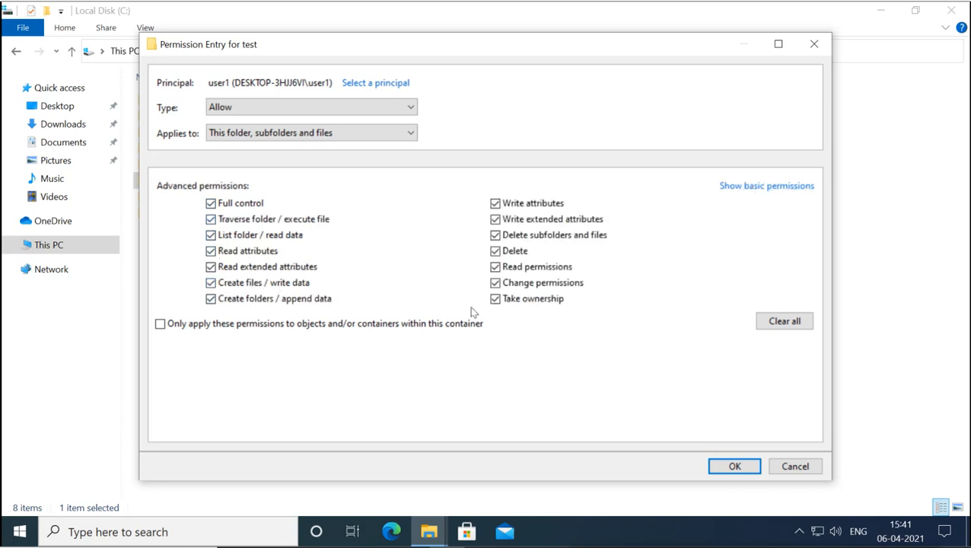
- Set the entry to Allow, applying to This folder, subfolders and files, and save it with OK
{"action": "left_click", "coordinate": [261, 111]}
{"action": "left_click", "coordinate": [253, 131]}
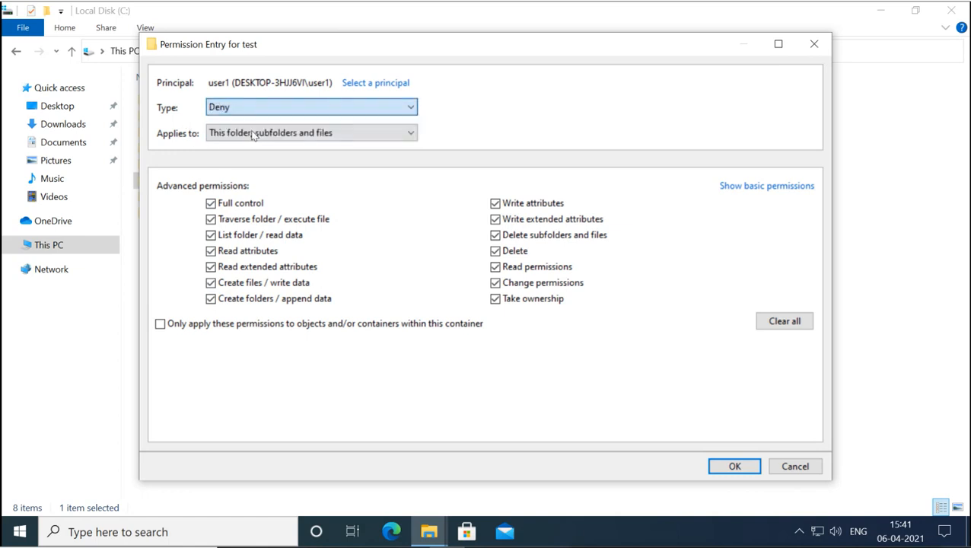
{"action": "left_click", "coordinate": [277, 110]}
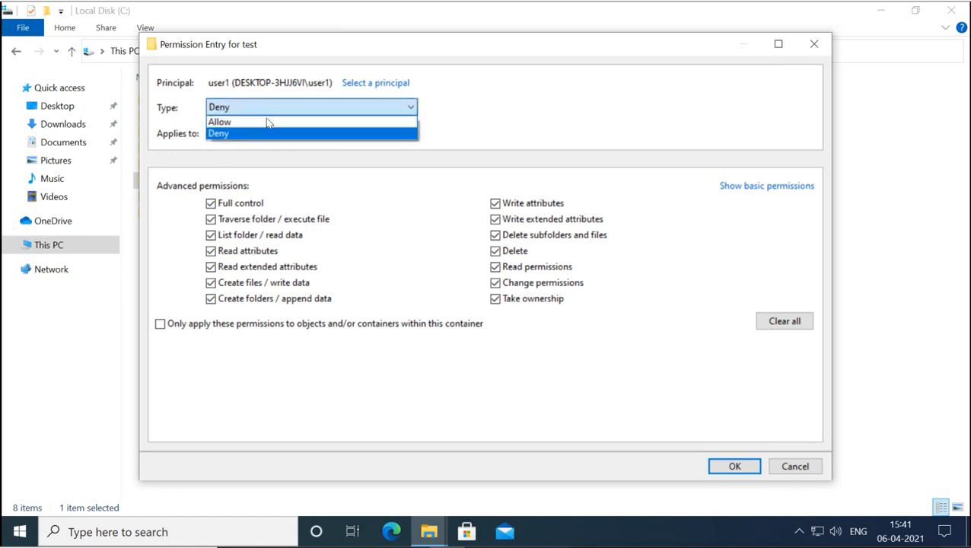
{"action": "left_click", "coordinate": [267, 122]}
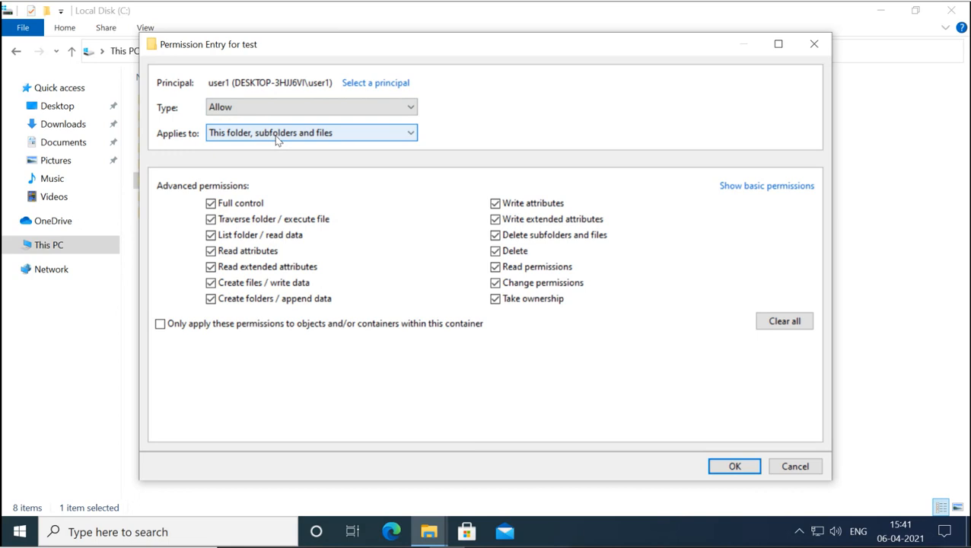
{"action": "left_click", "coordinate": [367, 141]}
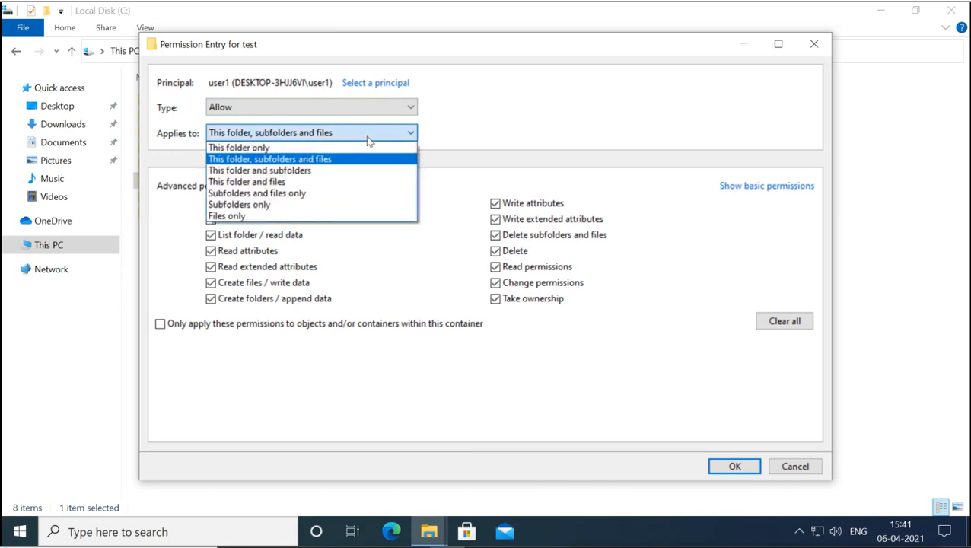
{"action": "left_click", "coordinate": [278, 149]}
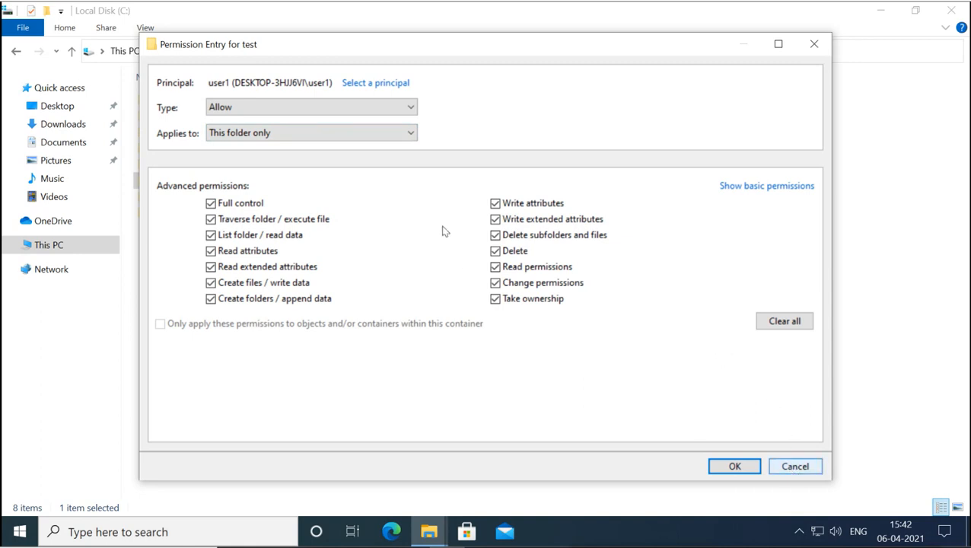
{"action": "left_click", "coordinate": [410, 134]}
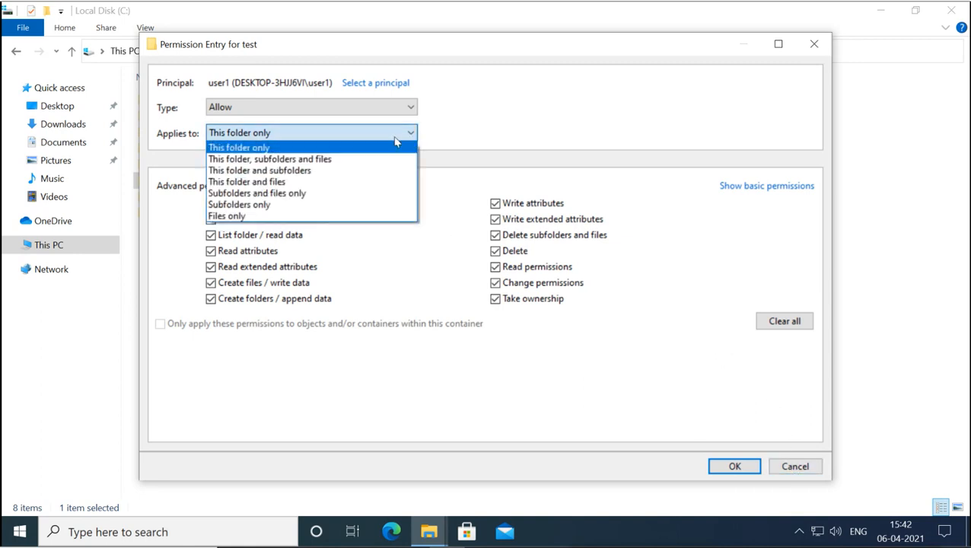
{"action": "left_click", "coordinate": [332, 166]}
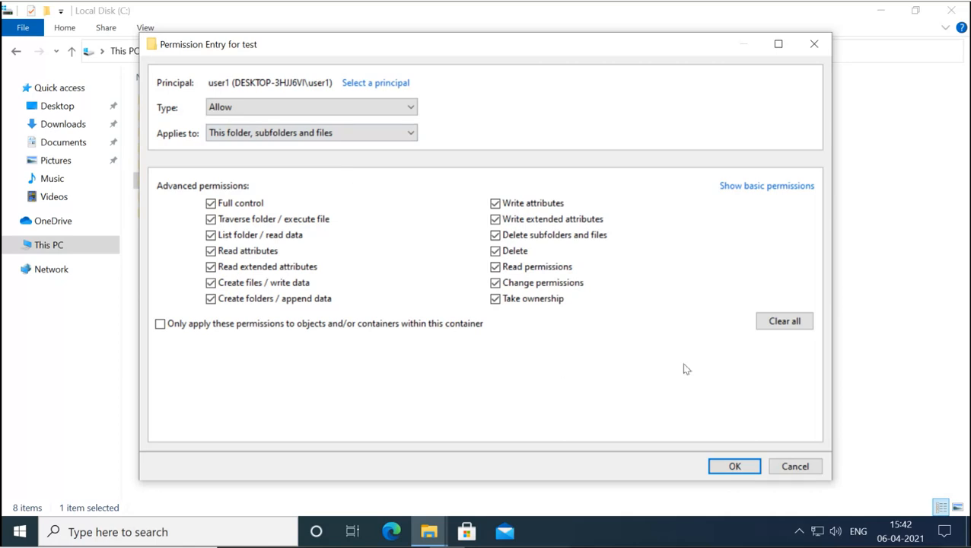
{"action": "left_click", "coordinate": [735, 466]}
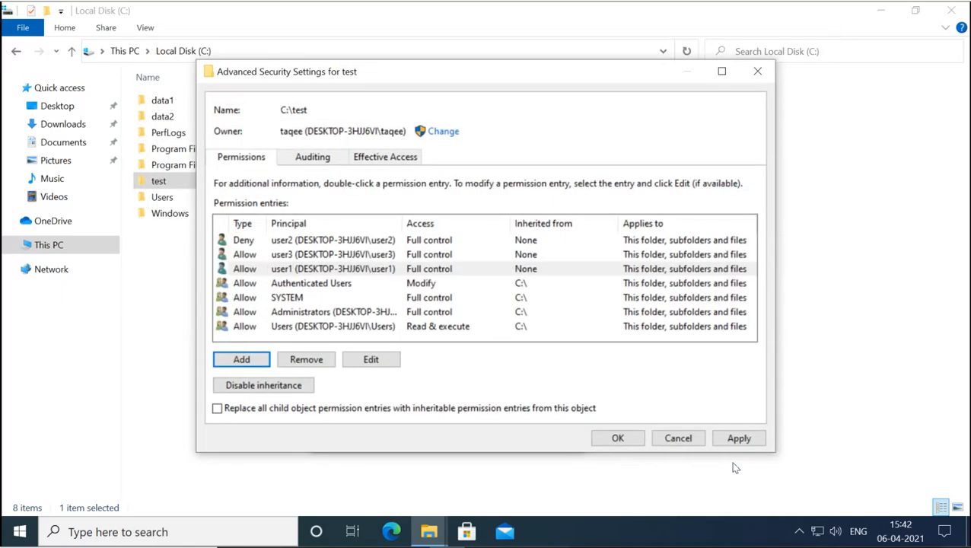
- Review the C:\test permission entries, then accept Advanced Security Settings and close test Properties
{"action": "left_click", "coordinate": [294, 287]}
{"action": "left_click", "coordinate": [296, 298]}
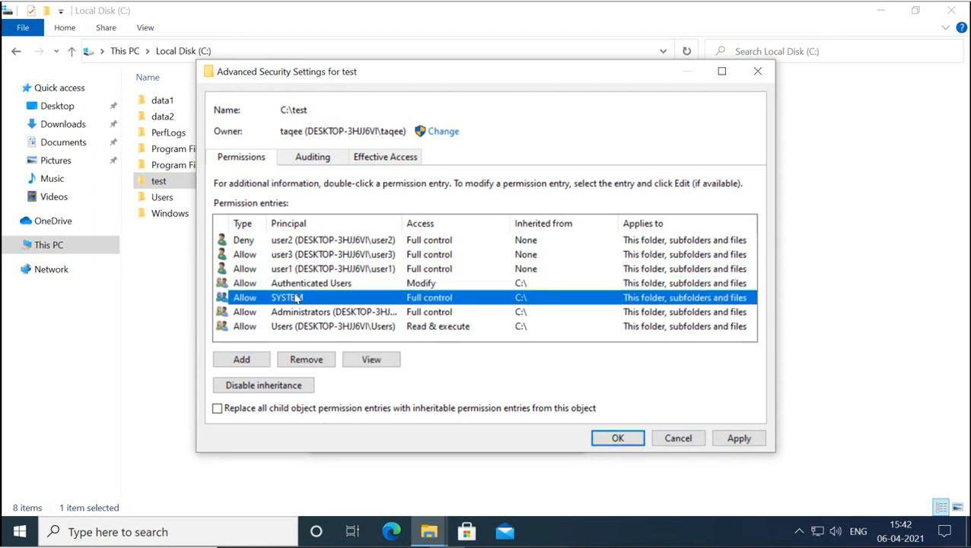
{"action": "left_click", "coordinate": [298, 313]}
{"action": "left_click", "coordinate": [298, 325]}
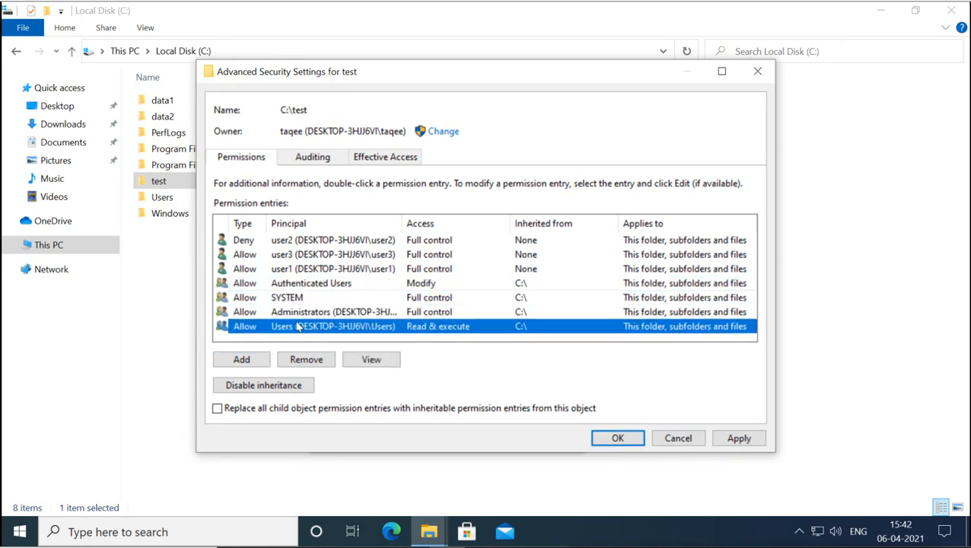
{"action": "left_click", "coordinate": [298, 286]}
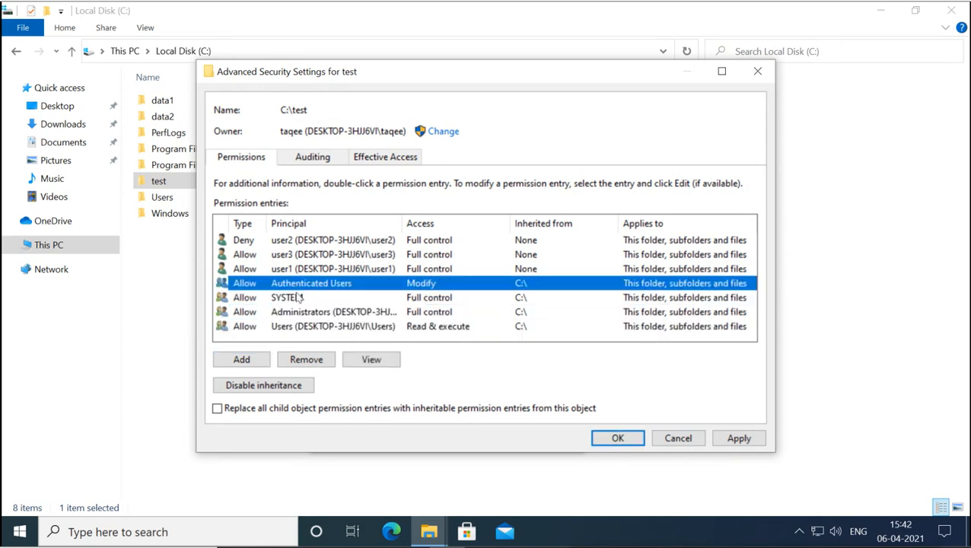
{"action": "left_click", "coordinate": [297, 297]}
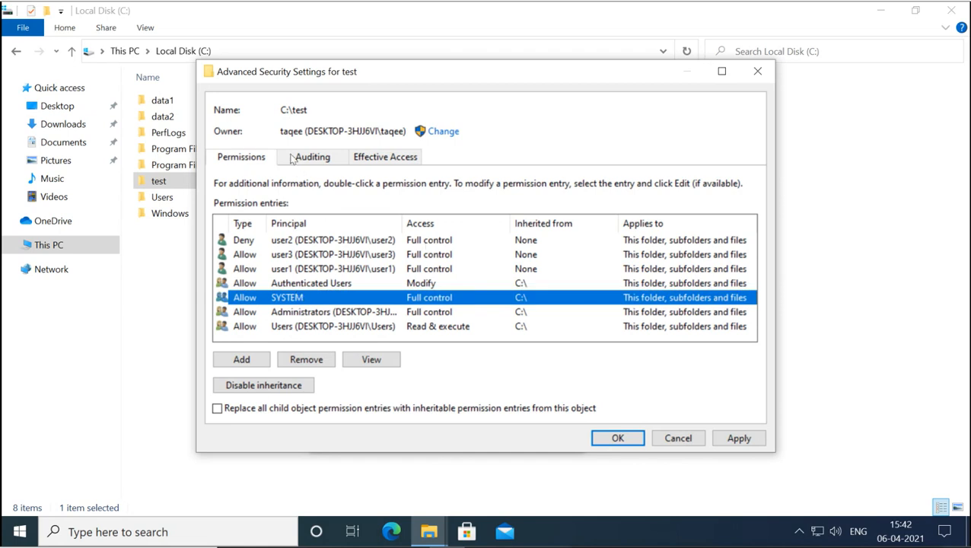
{"action": "left_click", "coordinate": [618, 439]}
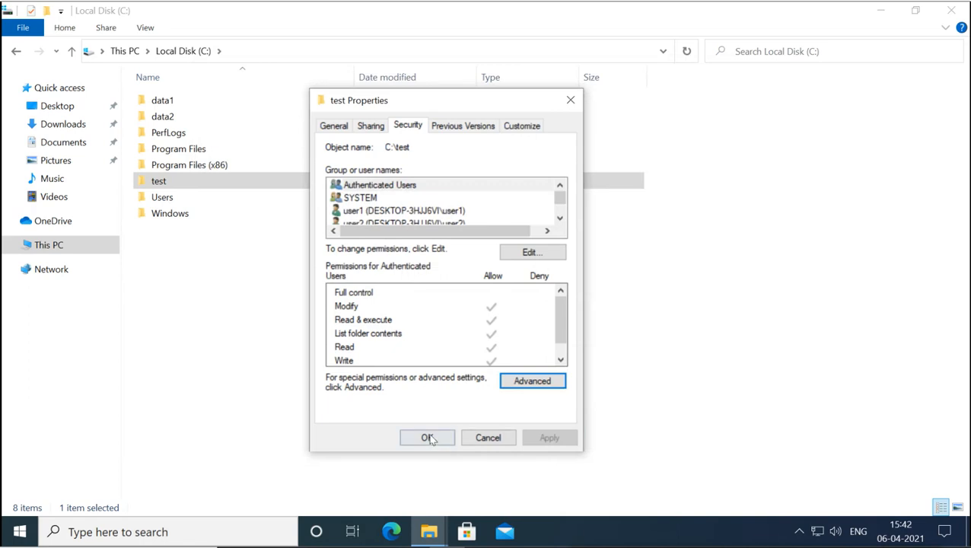
{"action": "left_click", "coordinate": [428, 439]}
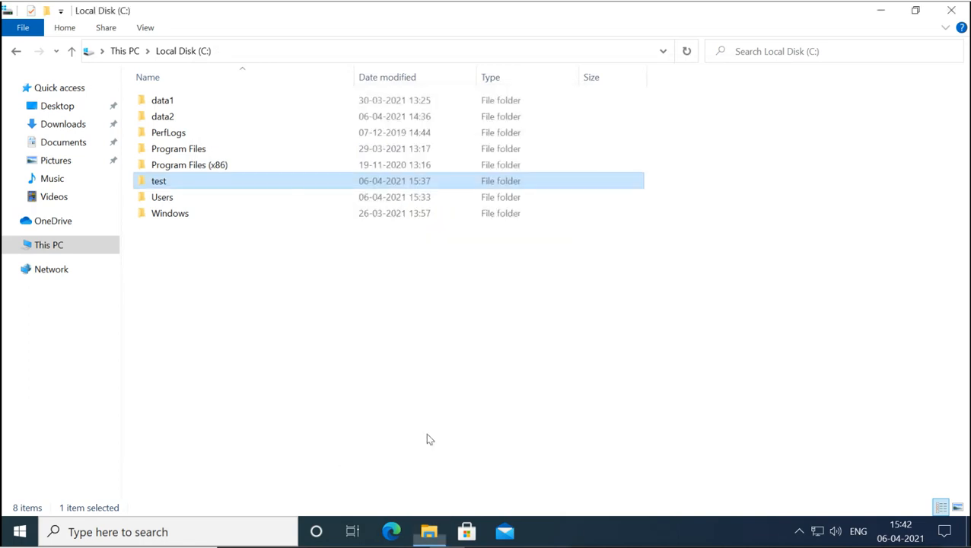
- Open the Advanced Security Settings of the data folder inside test
{"action": "double_click", "coordinate": [160, 183]}
{"action": "left_click", "coordinate": [168, 103]}
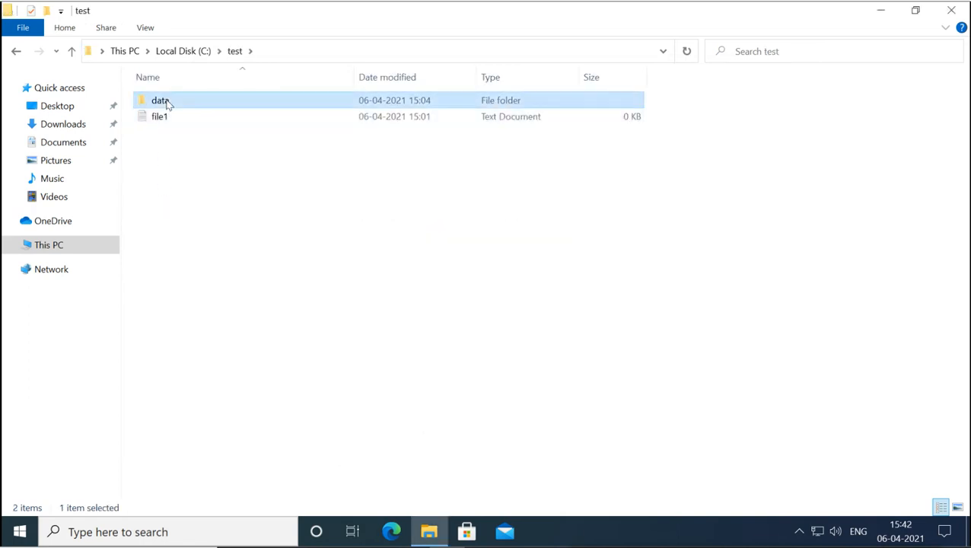
{"action": "right_click", "coordinate": [168, 102]}
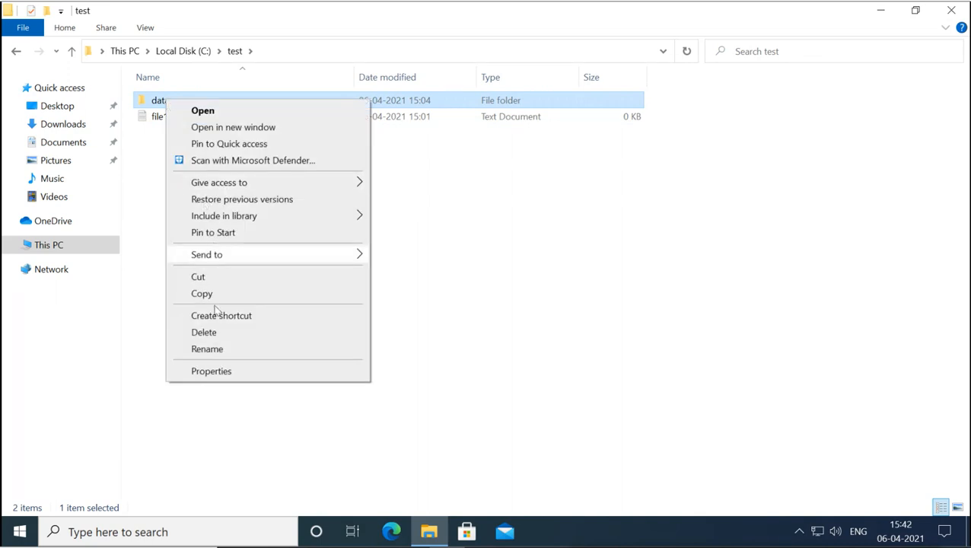
{"action": "left_click", "coordinate": [211, 370]}
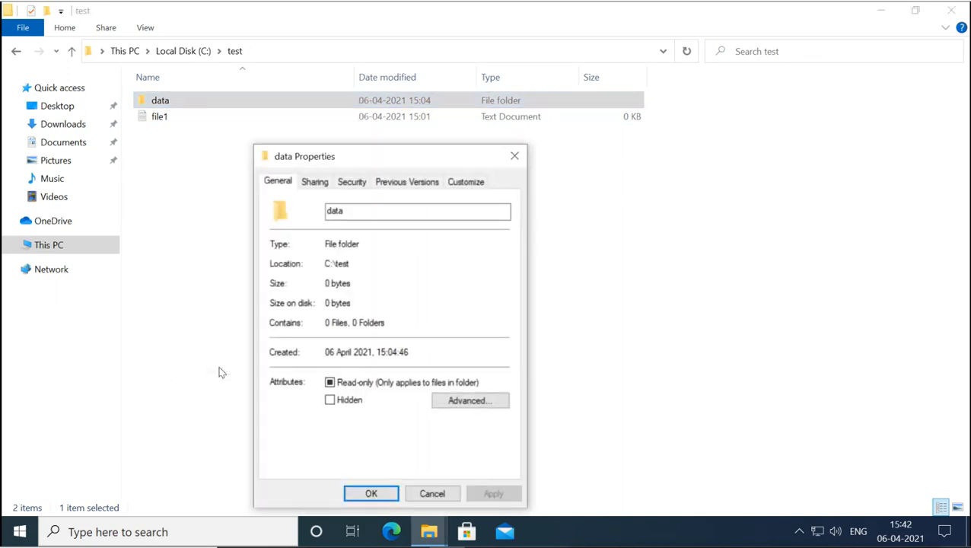
{"action": "left_click", "coordinate": [358, 186]}
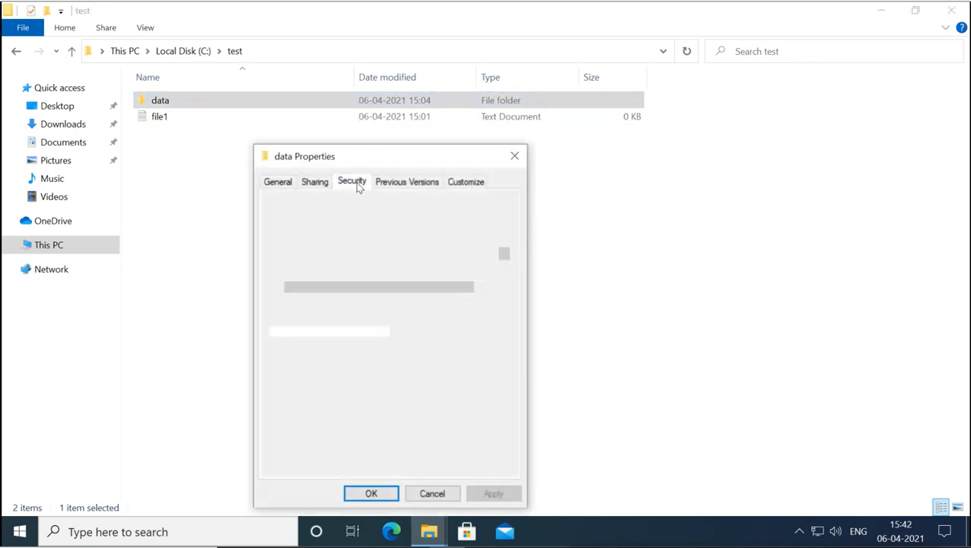
{"action": "left_click_drag", "start_coordinate": [391, 156], "coordinate": [420, 108]}
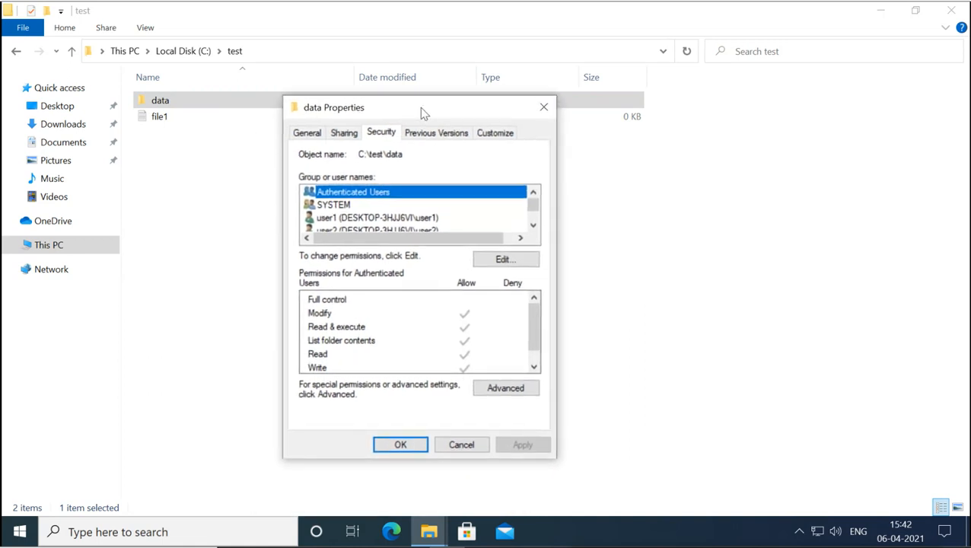
{"action": "left_click", "coordinate": [509, 387]}
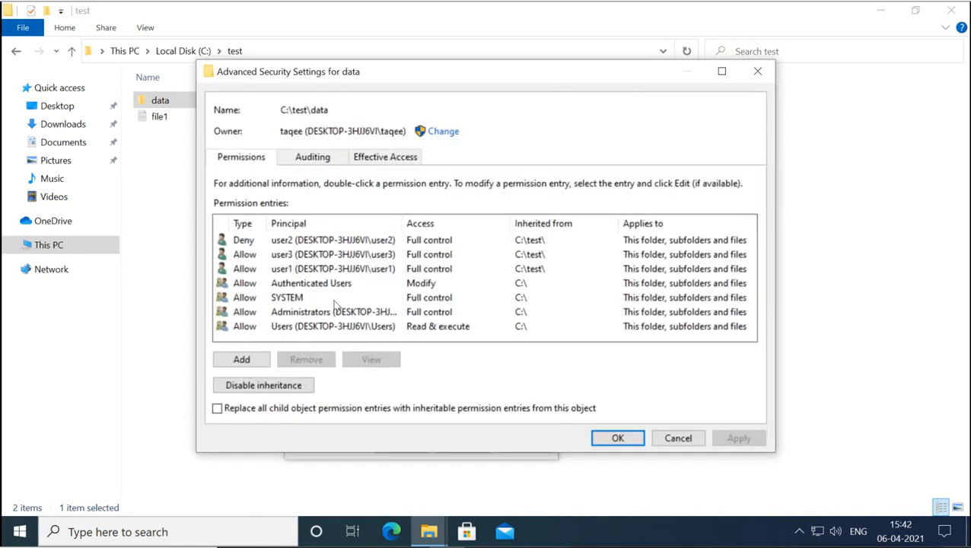
- Review data's user2 Deny, user3 Allow and user1 Allow entries, then choose Disable inheritance
{"action": "left_click", "coordinate": [339, 243]}
{"action": "left_click", "coordinate": [339, 254]}
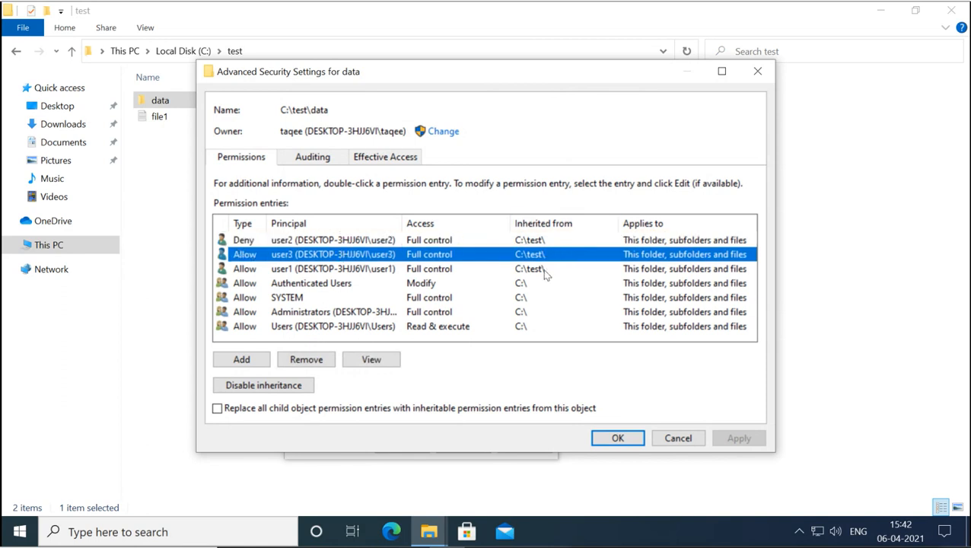
{"action": "left_click", "coordinate": [343, 269]}
{"action": "left_click", "coordinate": [335, 259]}
{"action": "left_click", "coordinate": [341, 241]}
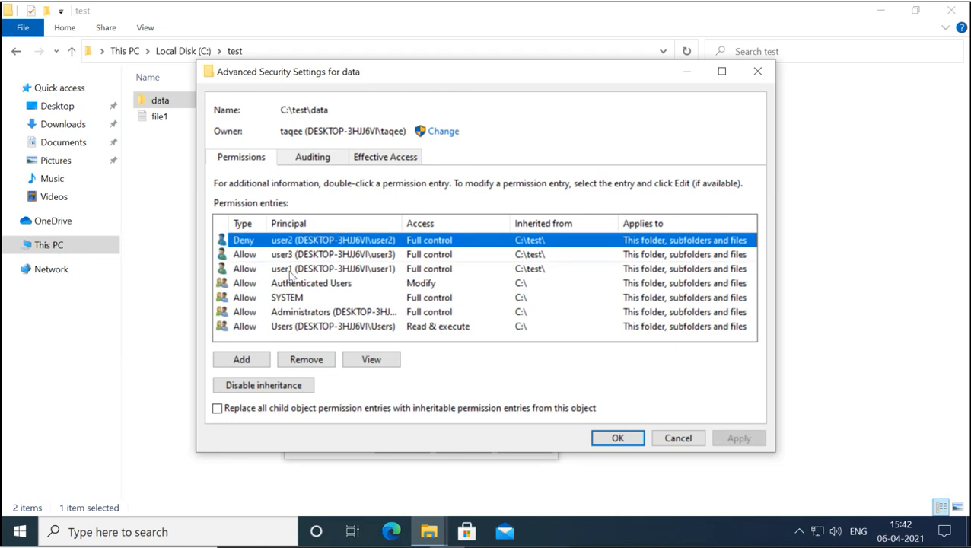
{"action": "left_click", "coordinate": [267, 386]}
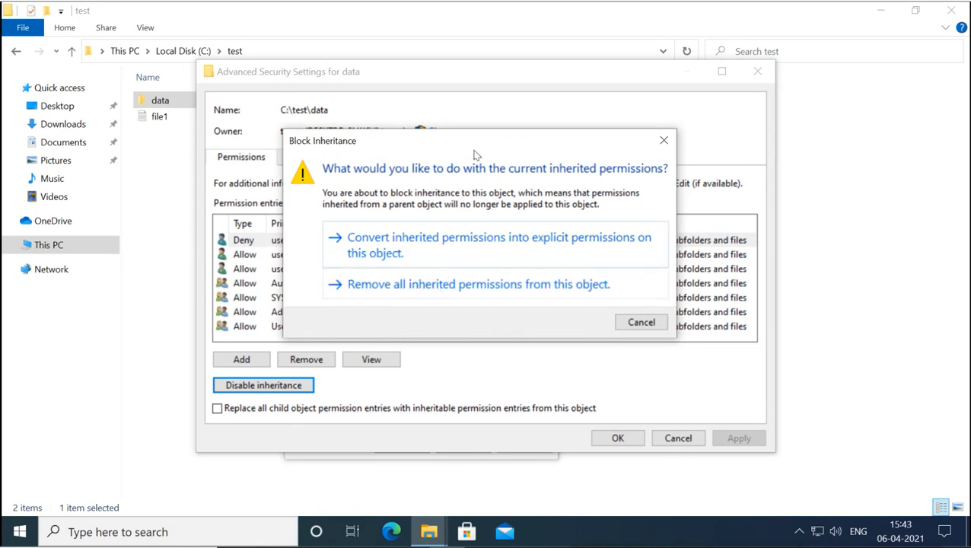
- Pick Remove all inherited permissions, then cancel and reopen data's advanced settings with entries intact
{"action": "left_click_drag", "start_coordinate": [536, 137], "coordinate": [610, 93]}
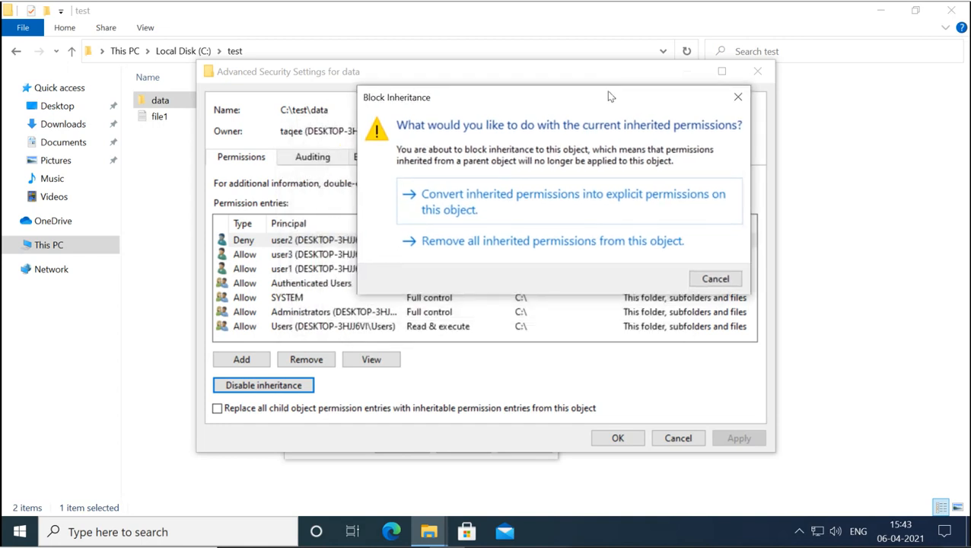
{"action": "left_click", "coordinate": [563, 241]}
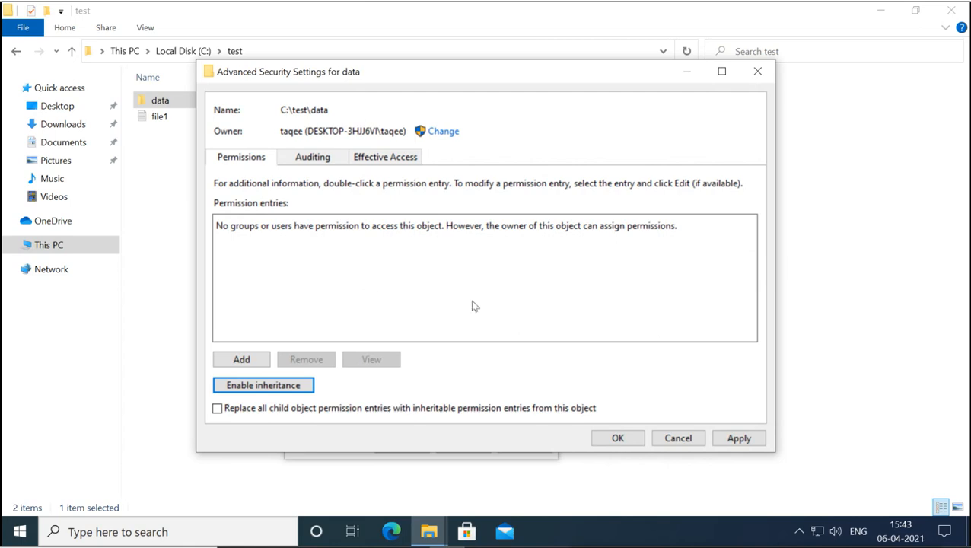
{"action": "left_click", "coordinate": [670, 440]}
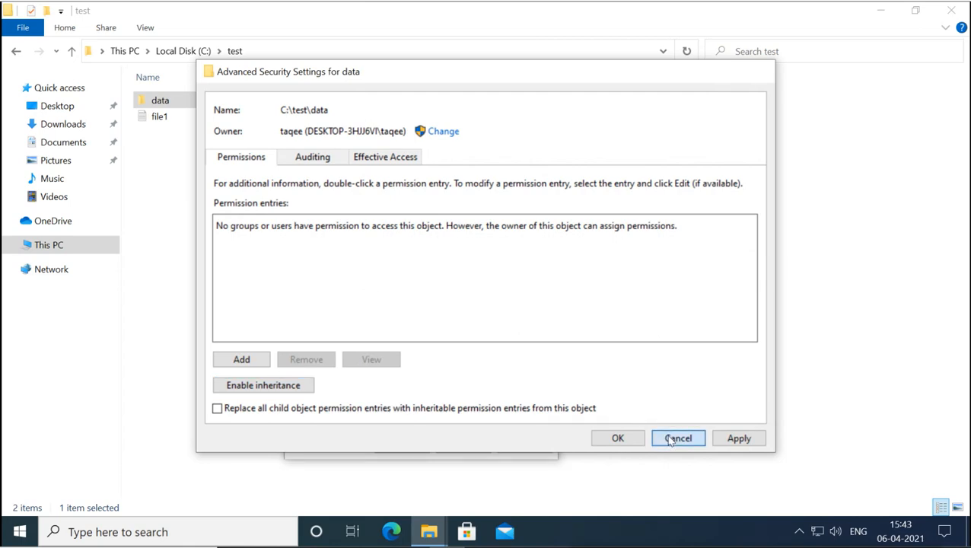
{"action": "left_click", "coordinate": [520, 387]}
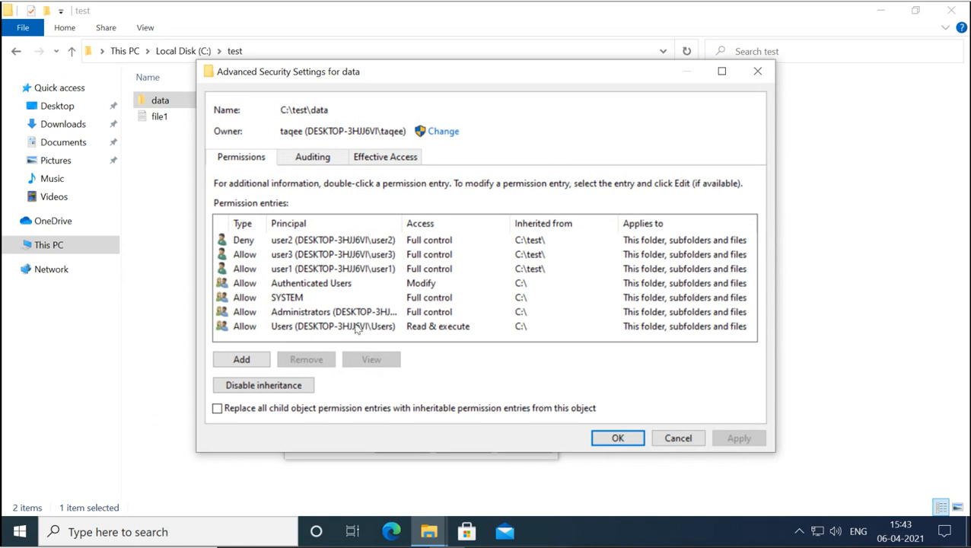
- Disable inheritance on data converting inherited entries to explicit ones, save, and close Properties
{"action": "left_click", "coordinate": [287, 389]}
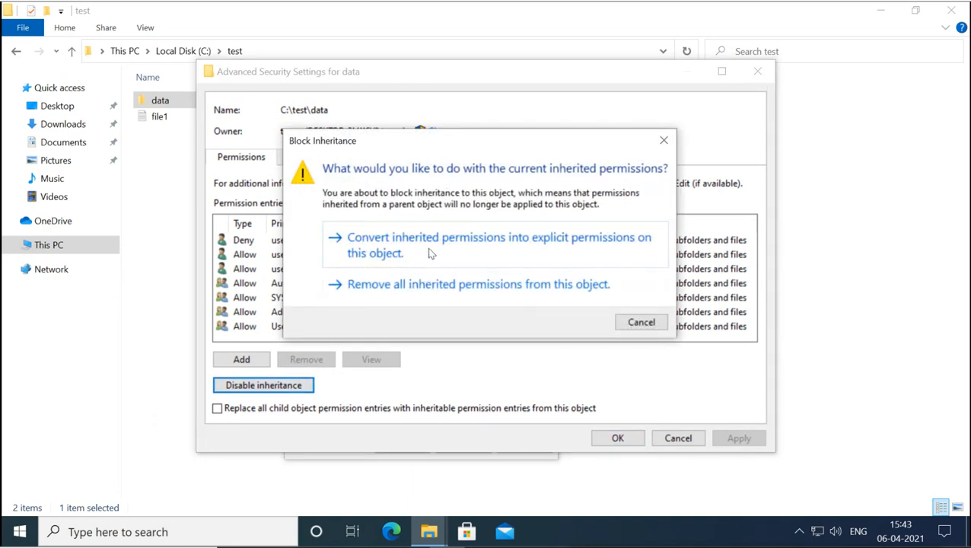
{"action": "left_click_drag", "start_coordinate": [472, 144], "coordinate": [476, 29]}
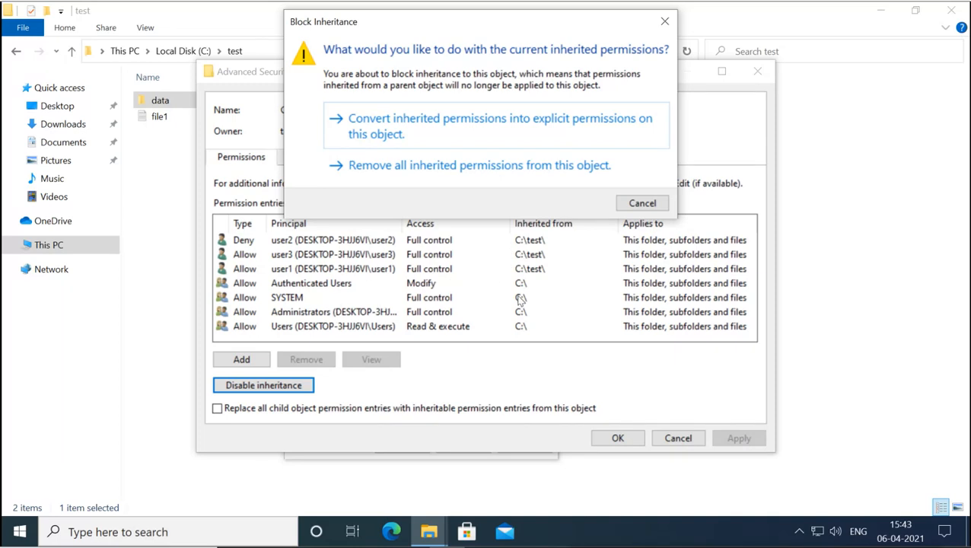
{"action": "left_click", "coordinate": [479, 131]}
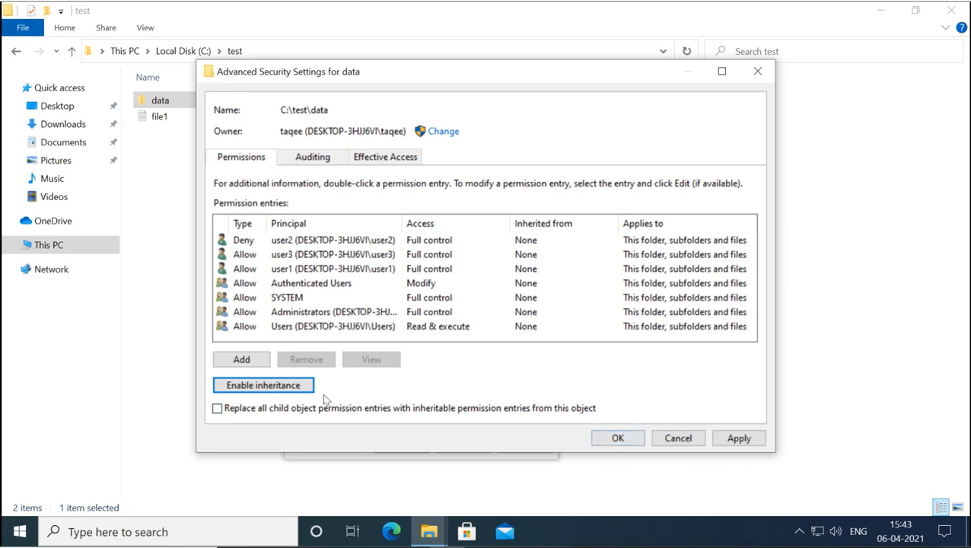
{"action": "left_click", "coordinate": [303, 388]}
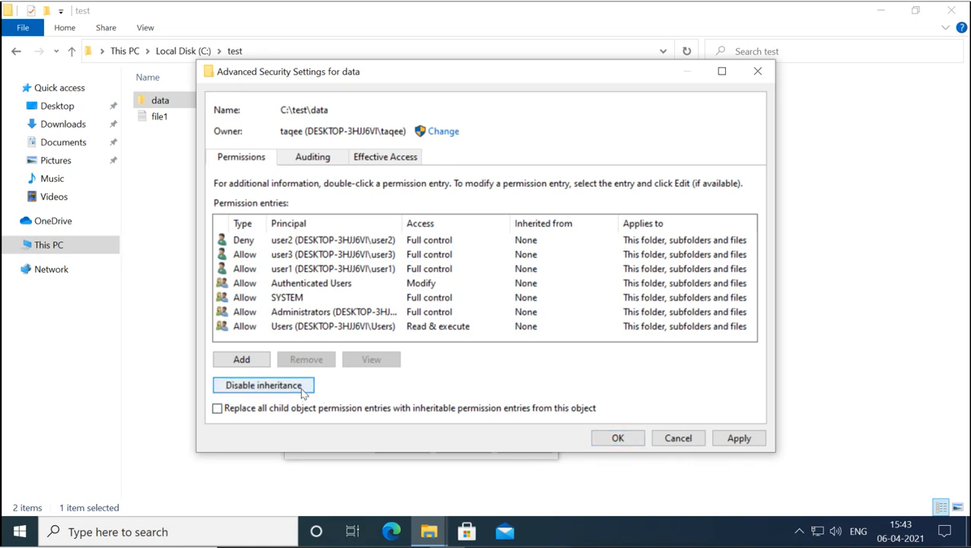
{"action": "left_click", "coordinate": [616, 440]}
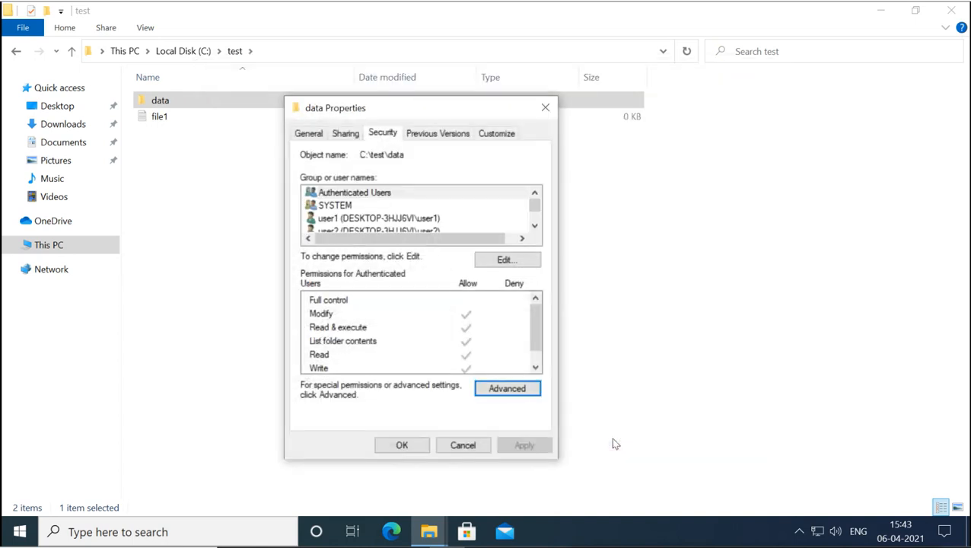
{"action": "left_click", "coordinate": [459, 447]}
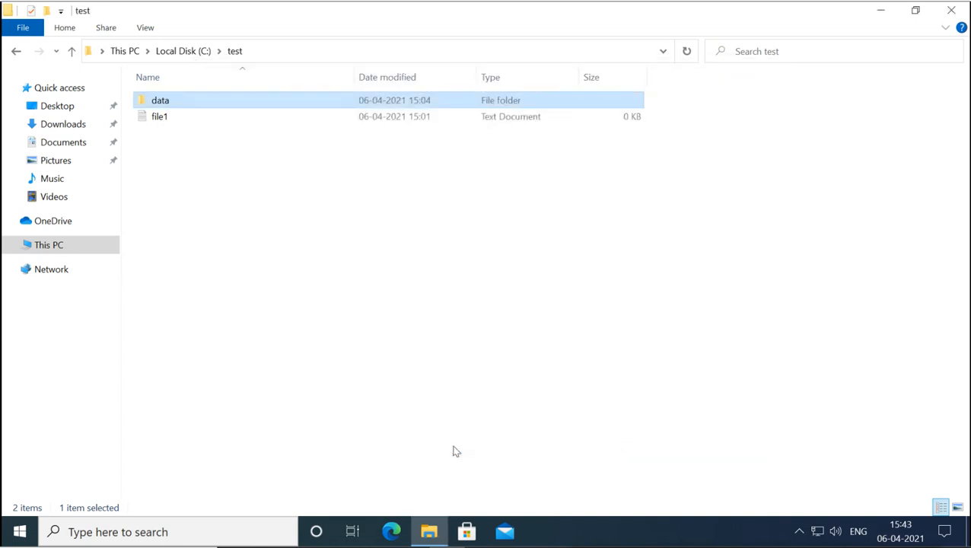